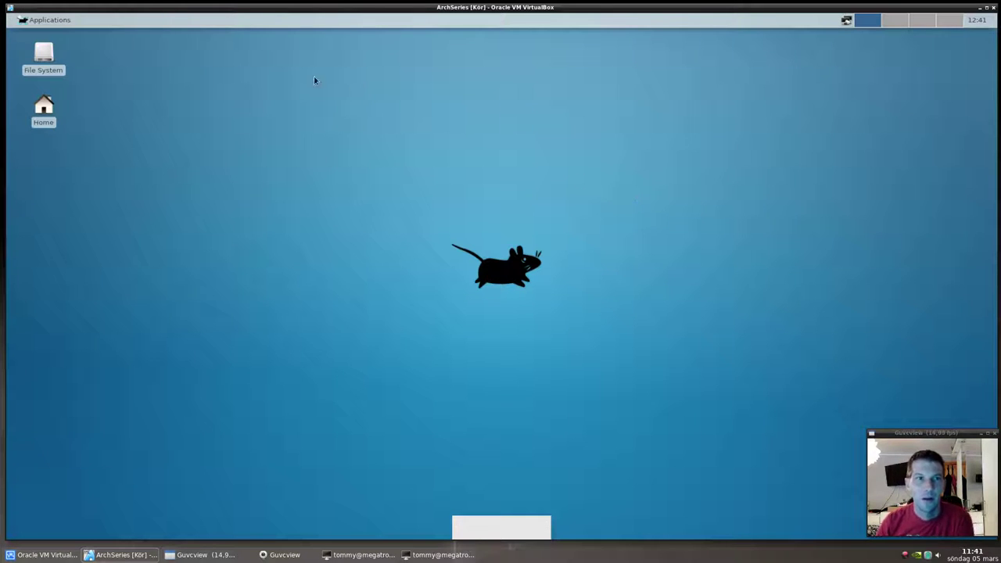
Step: Open a terminal emulator window and reposition it on the desktop
left_click(55, 21)
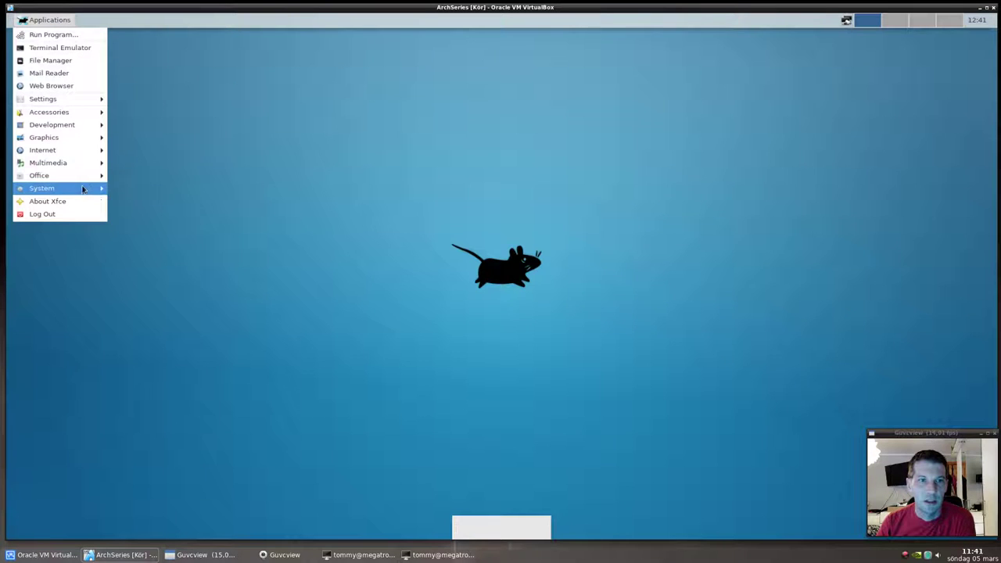
mouse_move(83, 191)
left_click(168, 300)
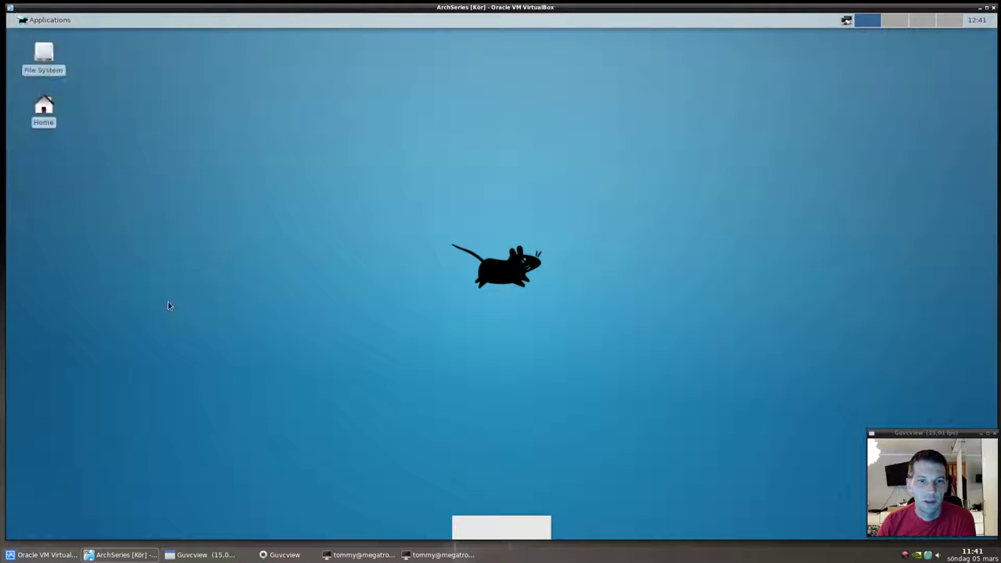
left_click_drag(240, 38, 334, 87)
Step: Run a full system upgrade with sudo pacman -Syu, authenticating with the account password
type("auso")
key("BackSpace")
key("BackSpace")
key("BackSpace")
key("BackSpace")
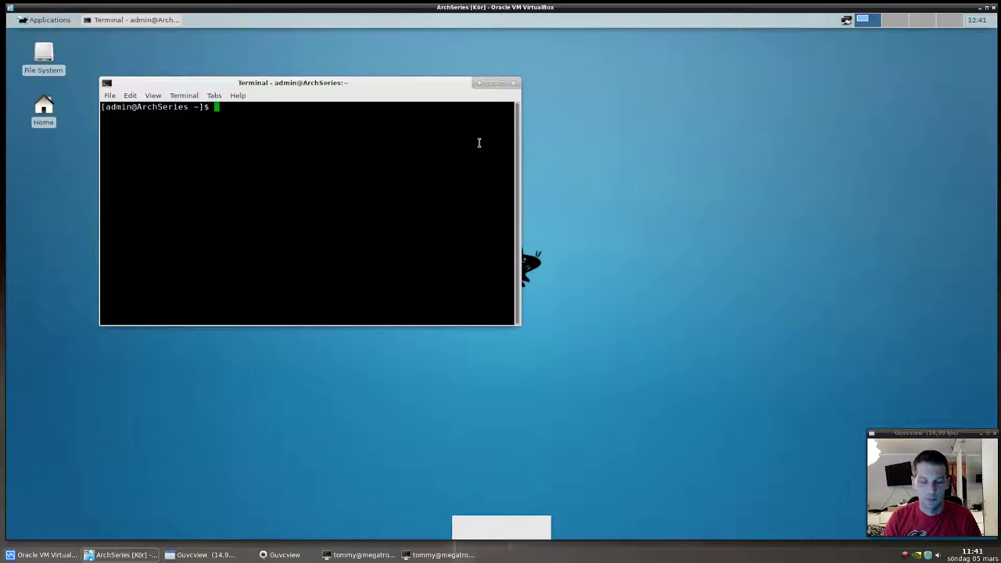
type("sudo pacamn")
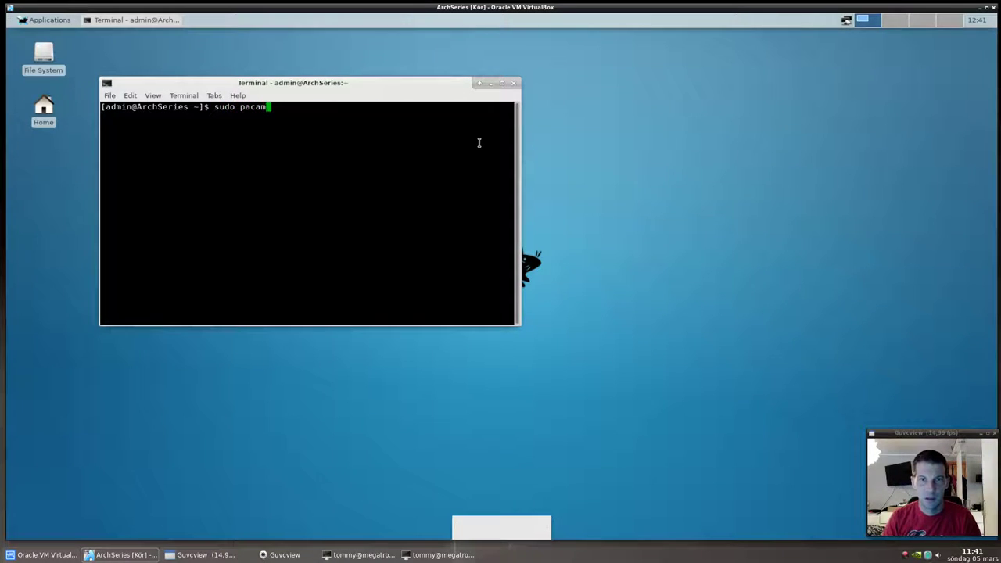
key("BackSpace")
key("BackSpace")
key("BackSpace")
key("BackSpace")
type("man -Syu")
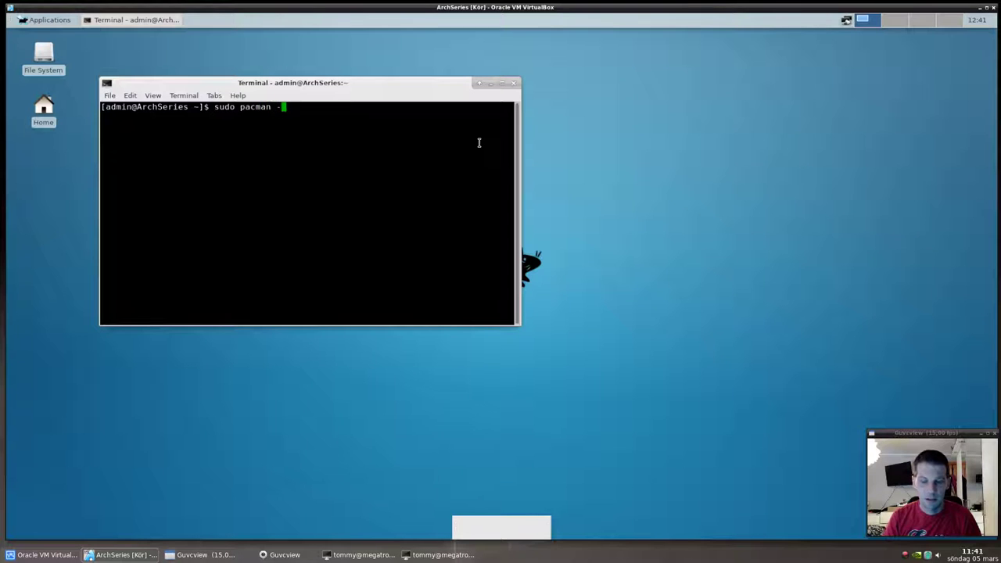
key("Return")
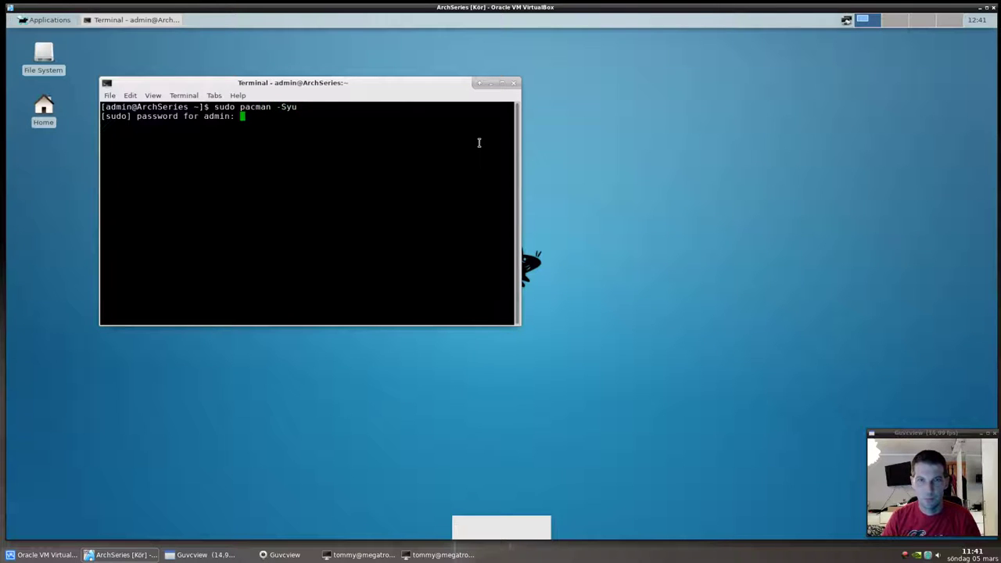
key("Return")
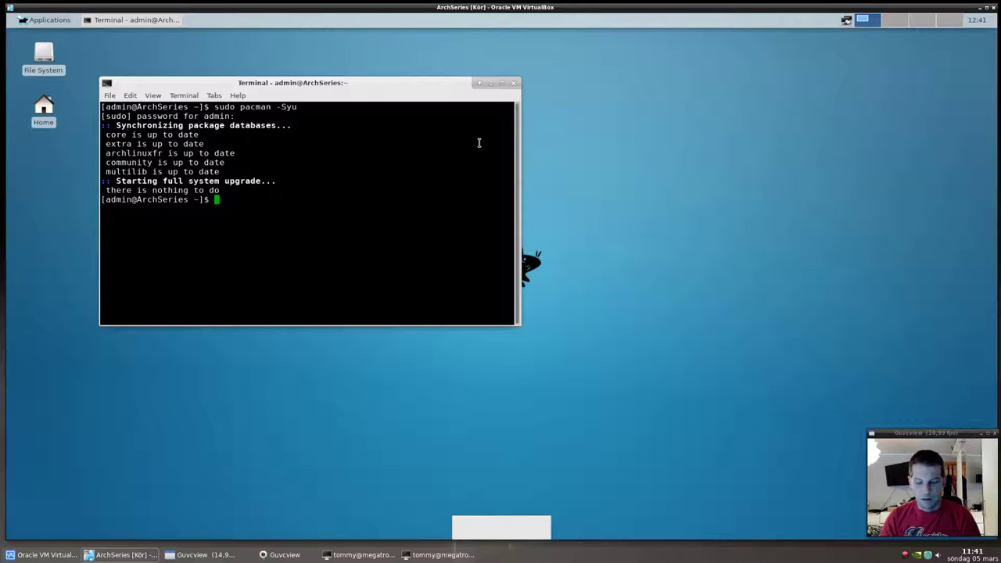
Step: Install all members of the xfce4-goodies group with sudo pacman -S and accept the installation
type("sud")
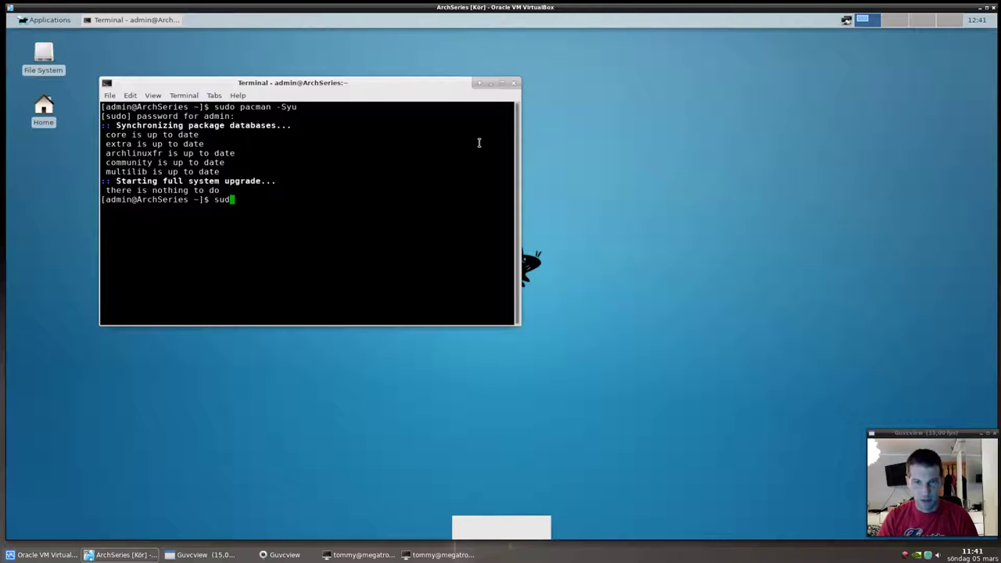
type("o pacman -S x")
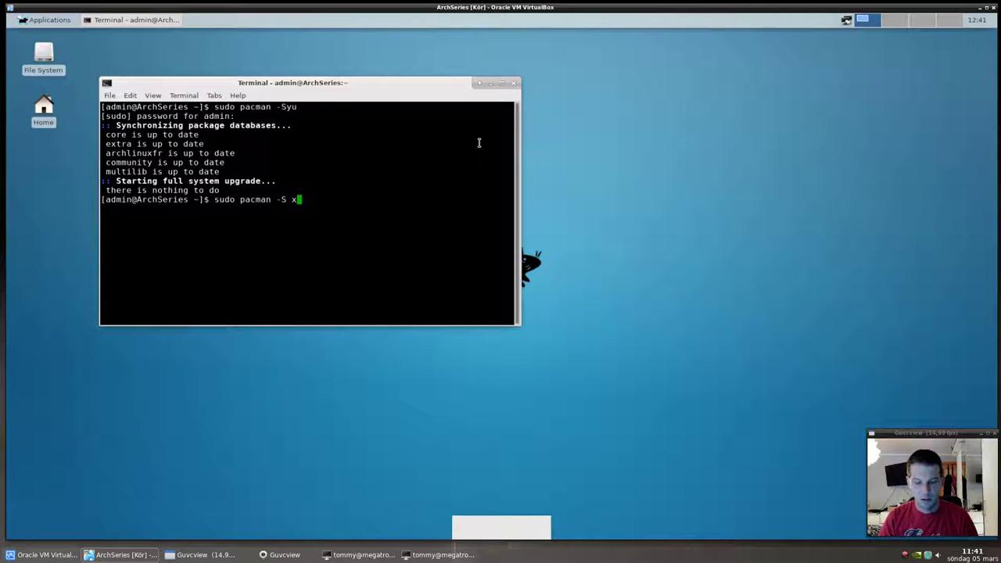
type("fce4-goodies")
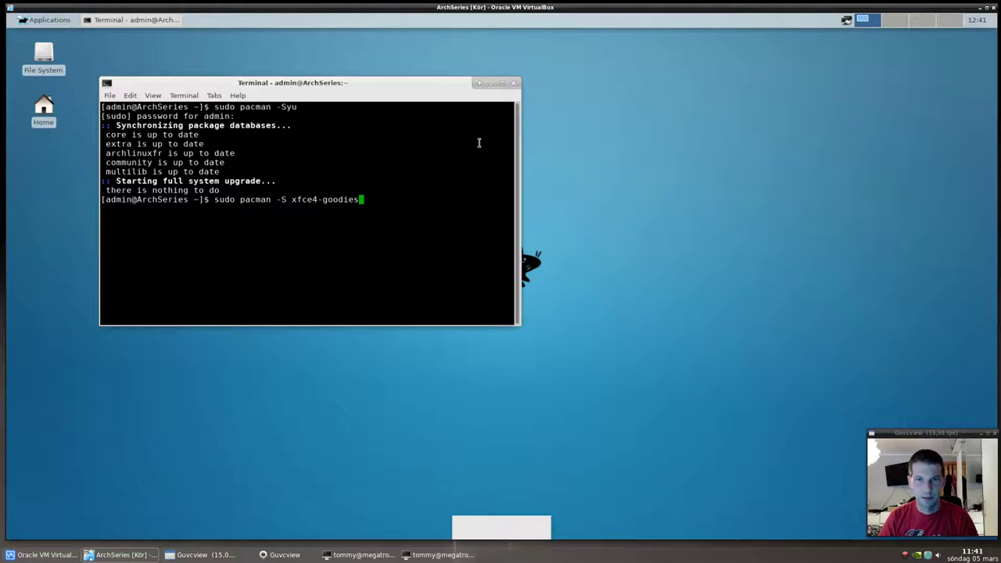
key("Return")
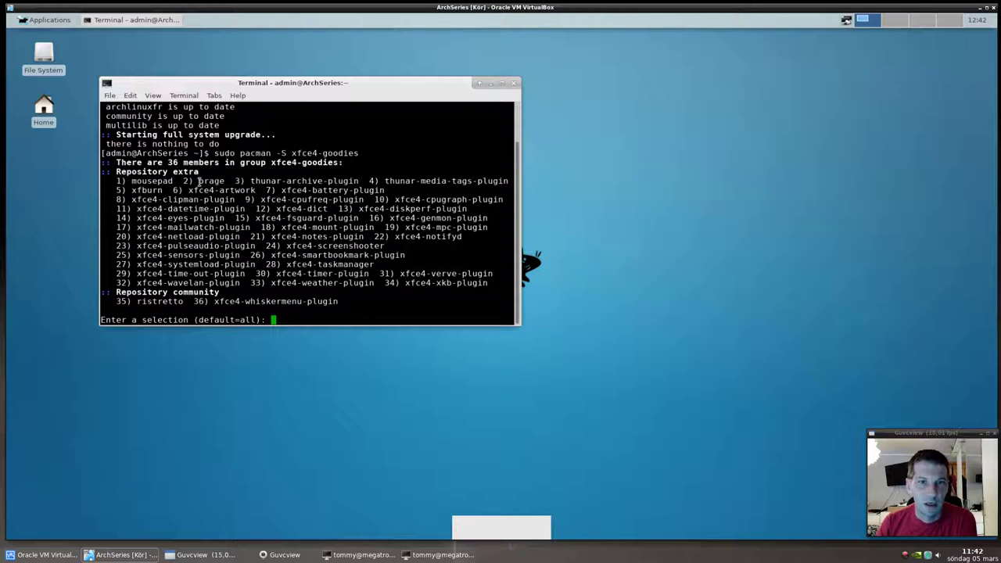
key("Return")
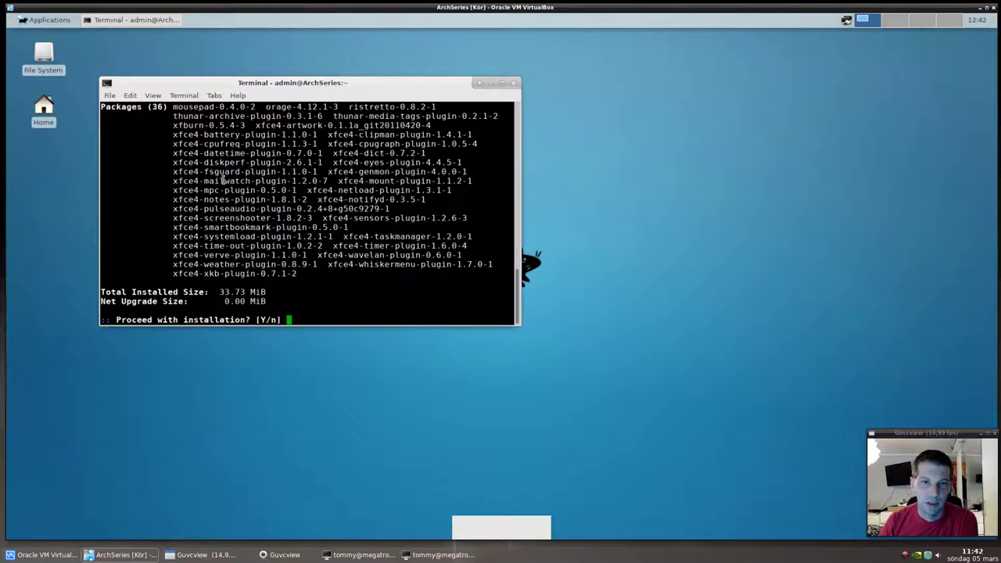
type("y")
key("Return")
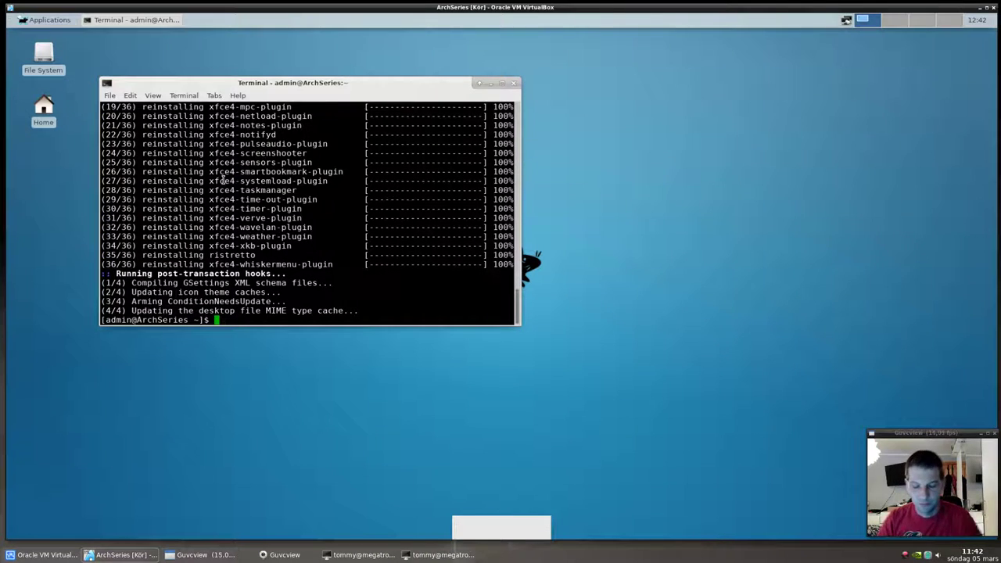
Step: Install the xdg-user-dirs package with sudo pacman -S and accept the installation
type("sudo pacma")
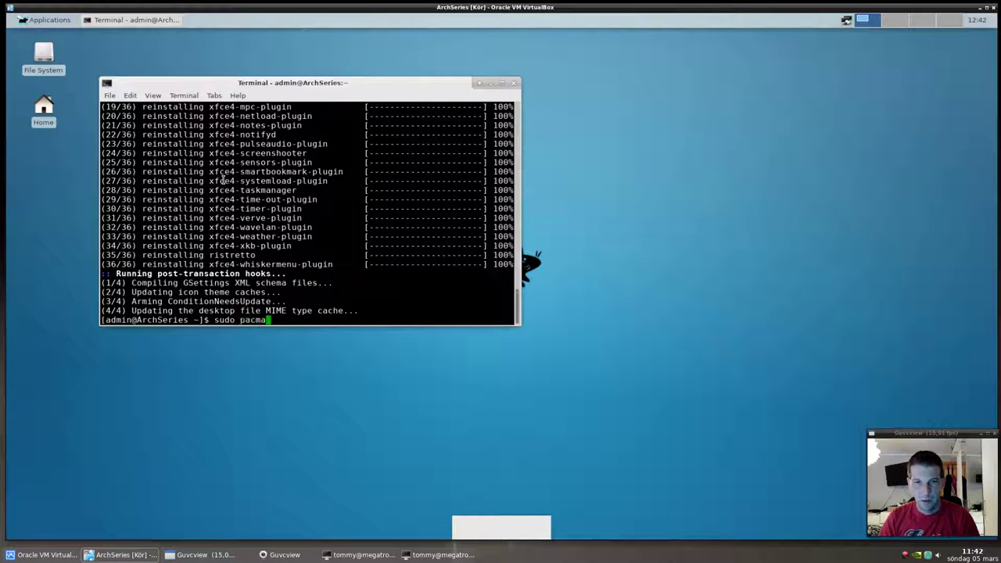
type("n -S xd")
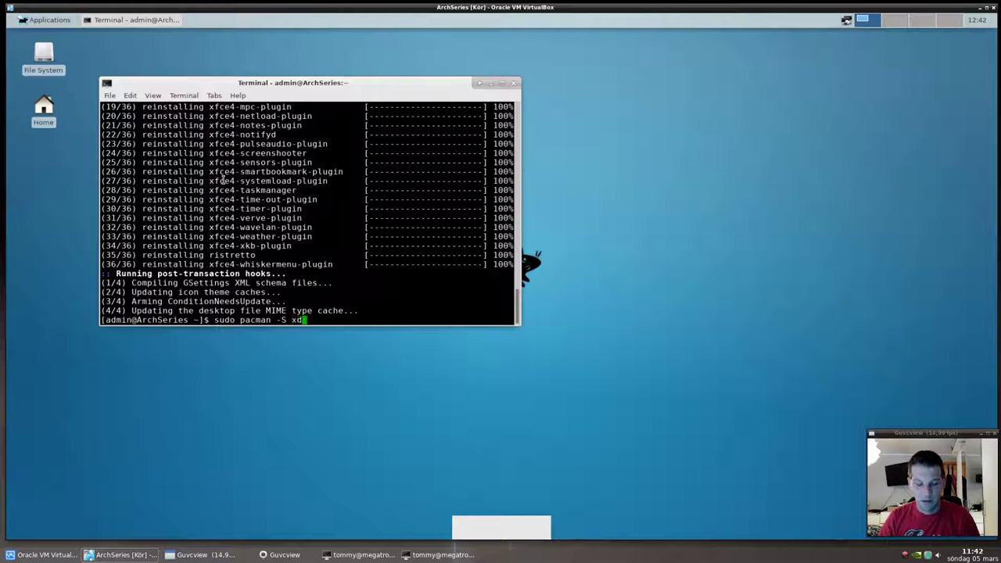
type("g-user-dirs")
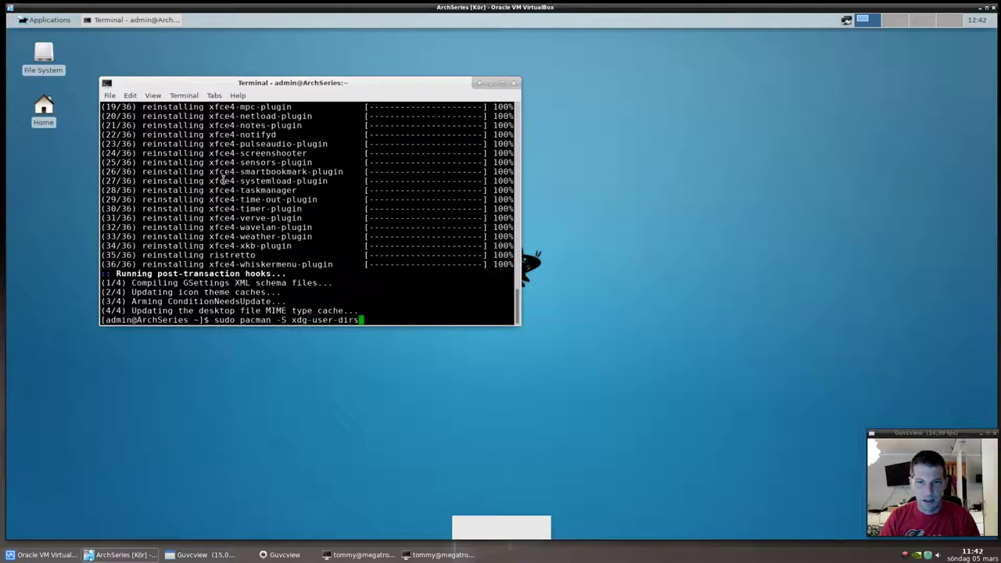
key("Return")
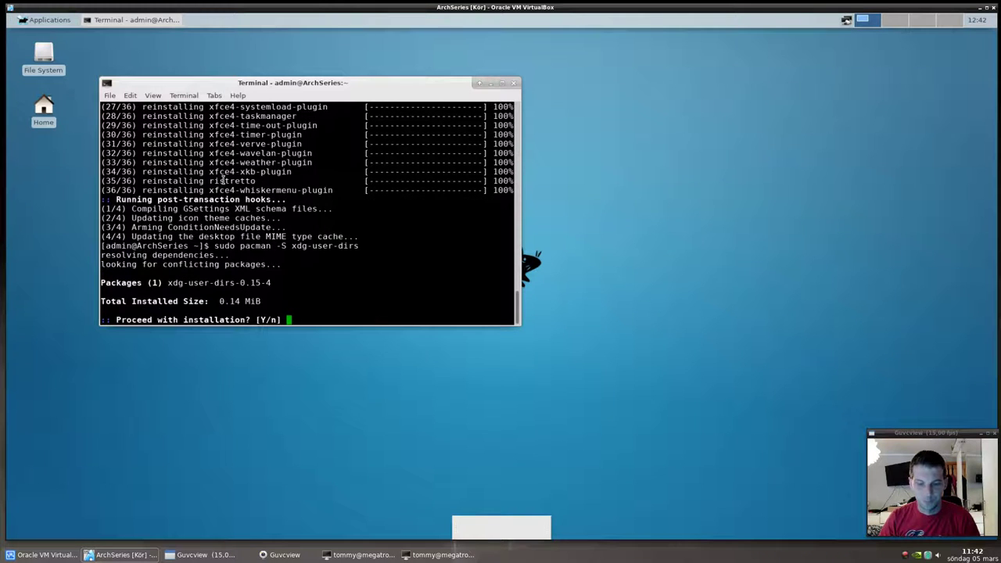
type("y")
key("Return")
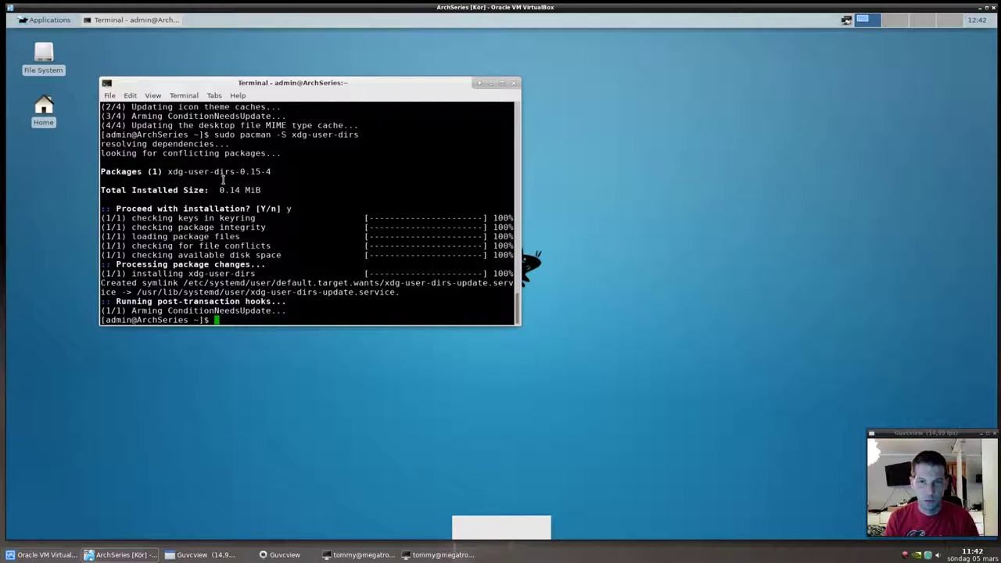
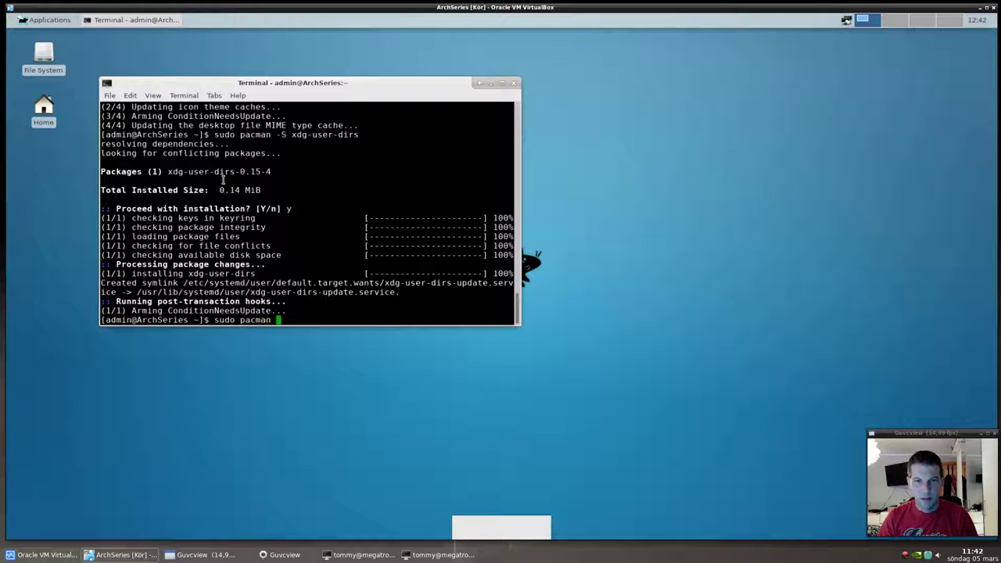
Step: Enter a sudo pacman -S command listing the firefox and geany packages
type("firefox")
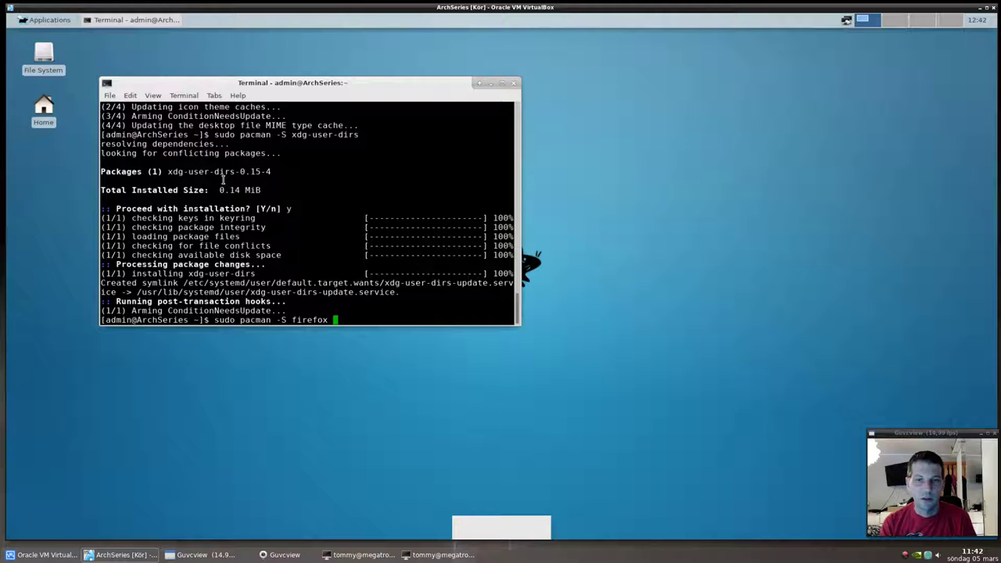
type("geany ")
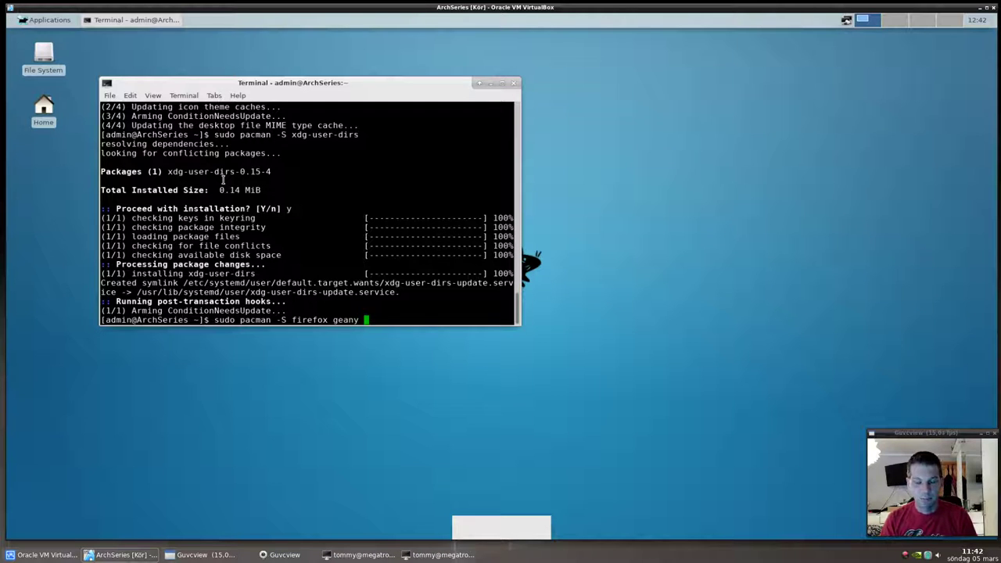
type("blender gimp")
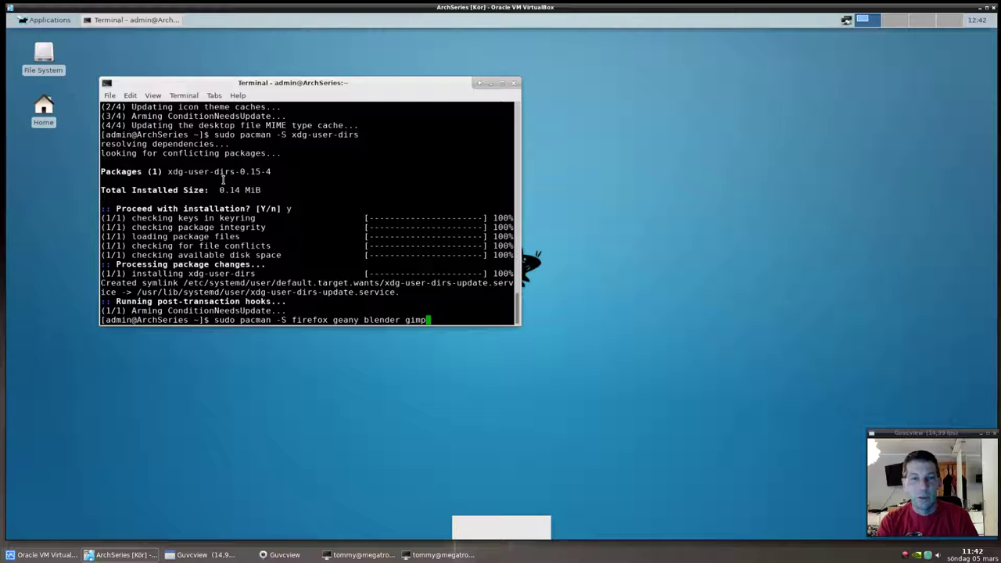
key("BackSpace")
key("BackSpace")
key("BackSpace")
key("BackSpace")
key("BackSpace")
key("BackSpace")
key("BackSpace")
key("BackSpace")
key("BackSpace")
key("BackSpace")
key("BackSpace")
key("BackSpace")
key("BackSpace")
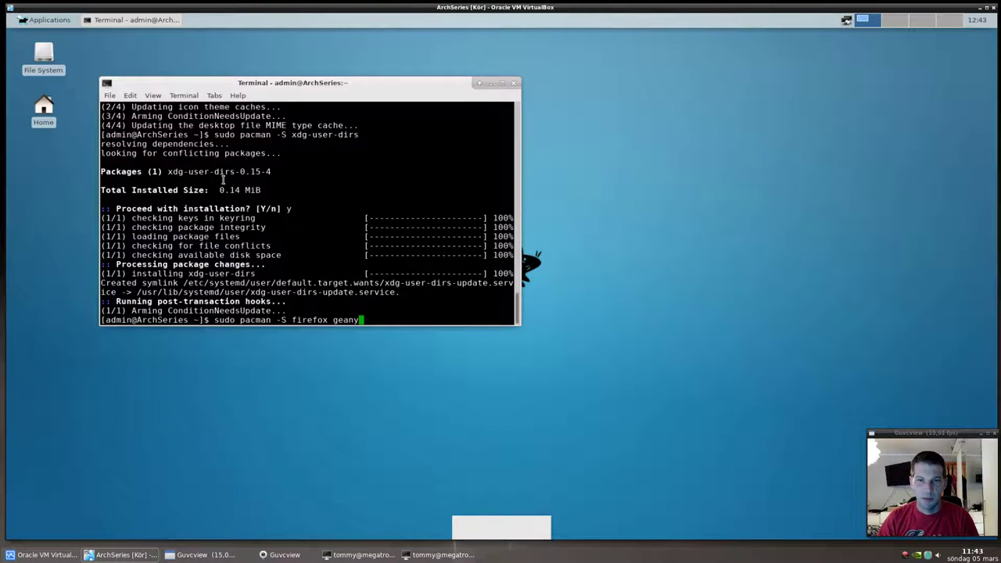
Step: Run the prepared install command for firefox and geany and accept the installation
key("Return")
type("y")
key("Return")
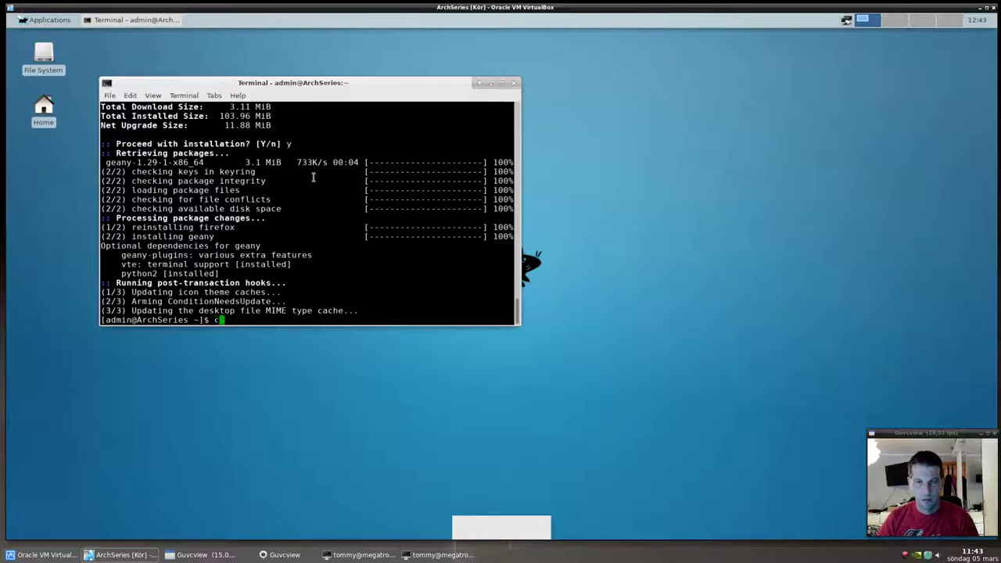
Step: Install the screenfetch package with sudo pacman -S and accept the installation
type("sudo pacman -S screenb")
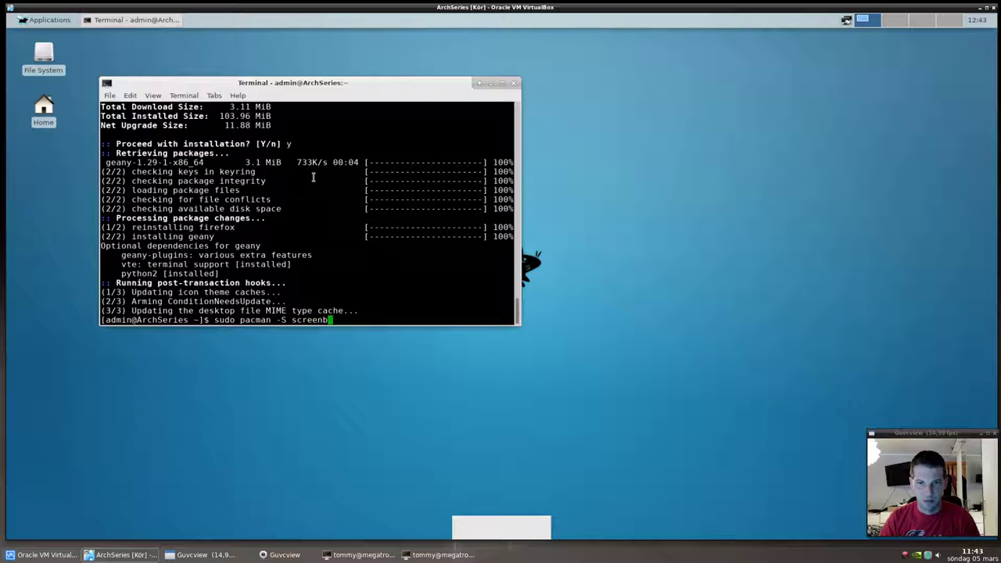
key("BackSpace")
type("fetch")
key("Return")
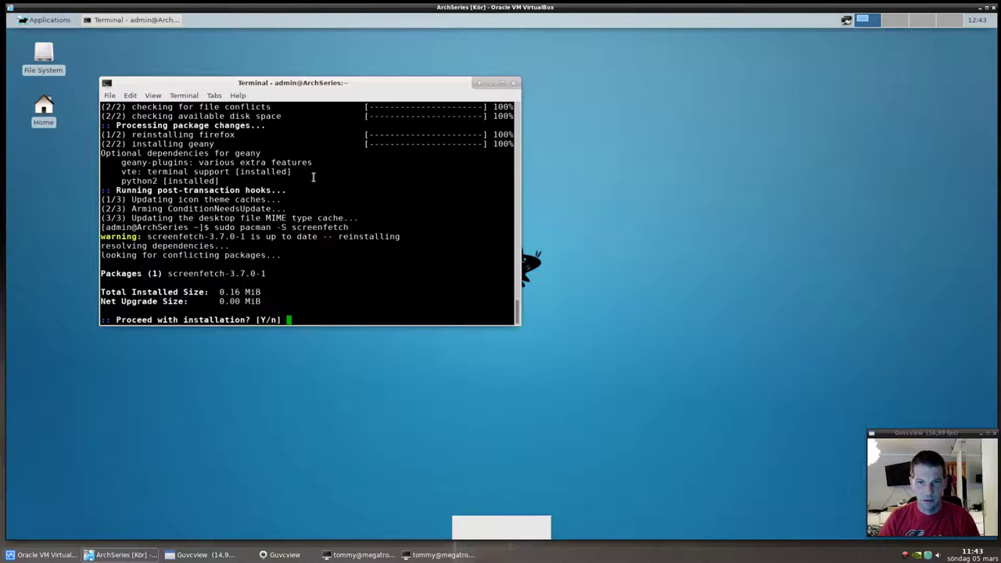
key("Return")
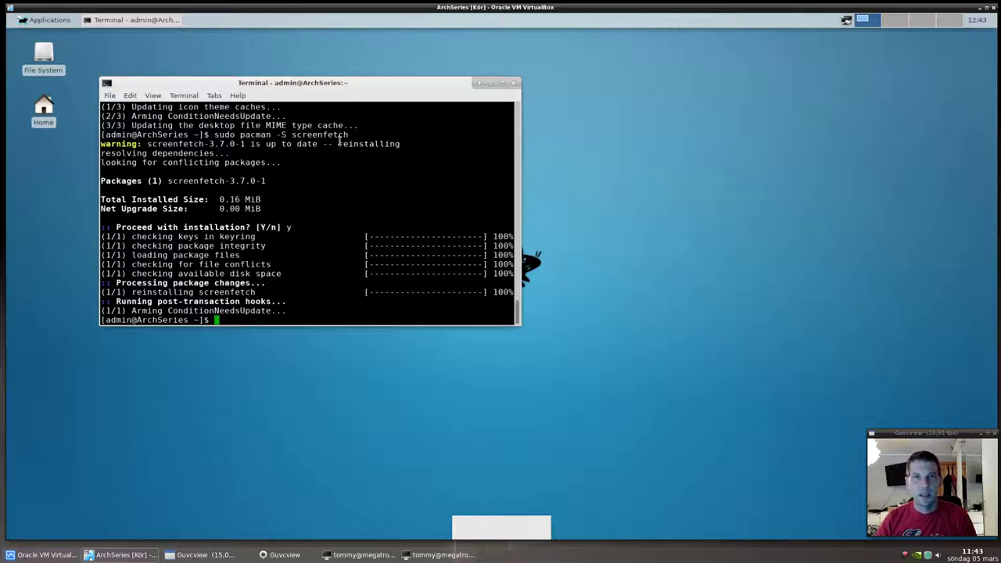
Step: Check which folders exist in the Home directory, and close the file manager
left_click_drag(288, 89, 330, 87)
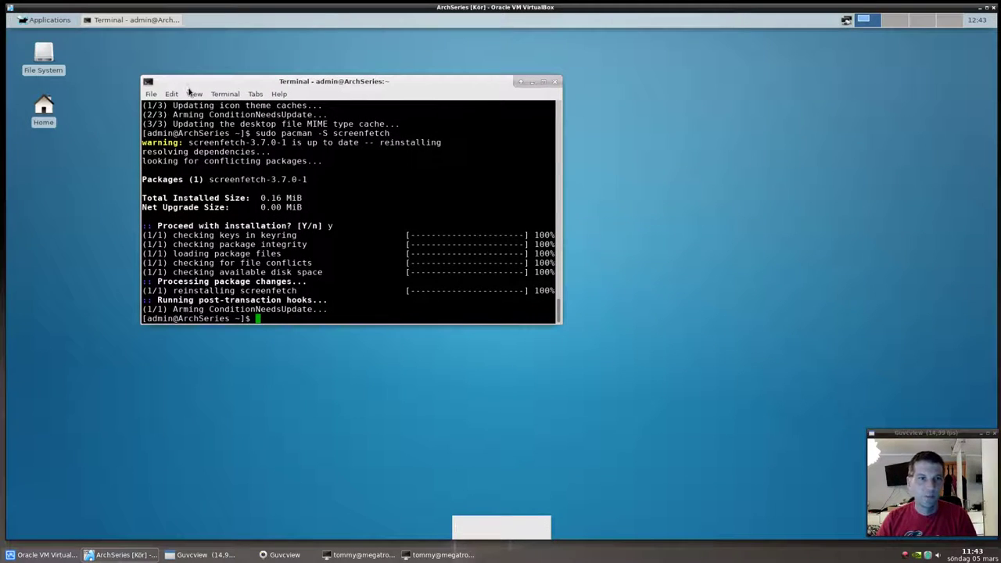
double_click(44, 108)
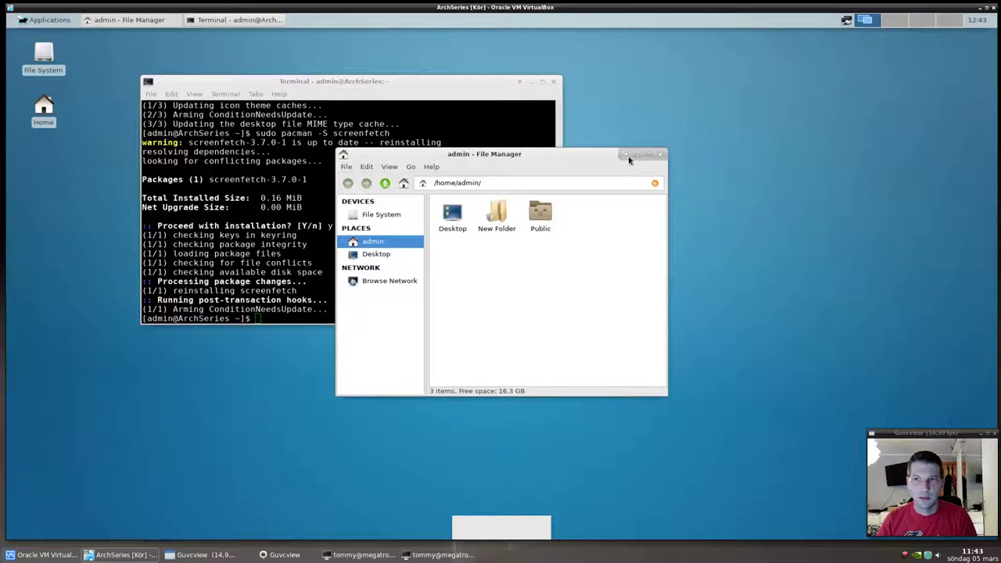
left_click(660, 154)
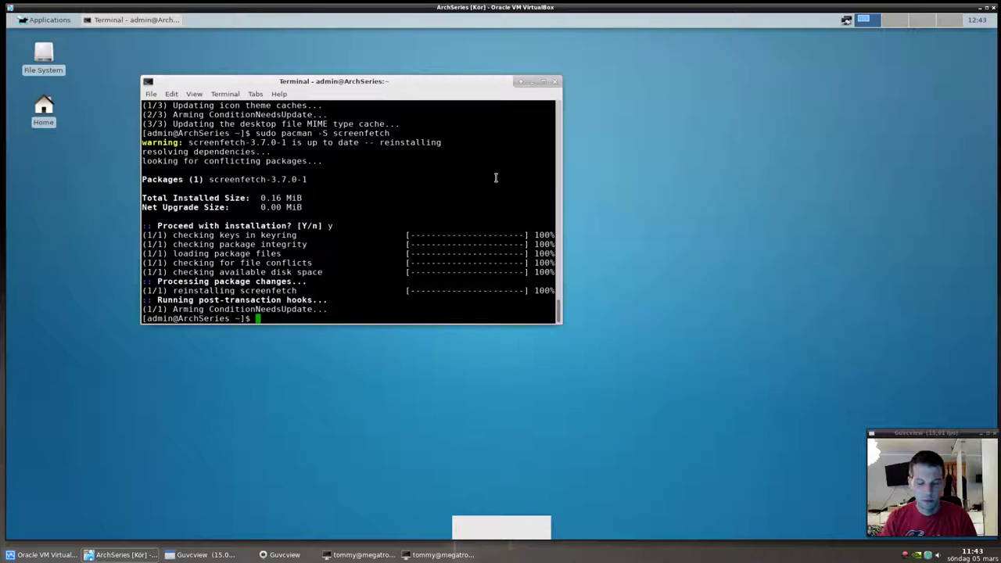
Step: Try to create the user directories by running xdg-user-dir-update
type("xdg-u")
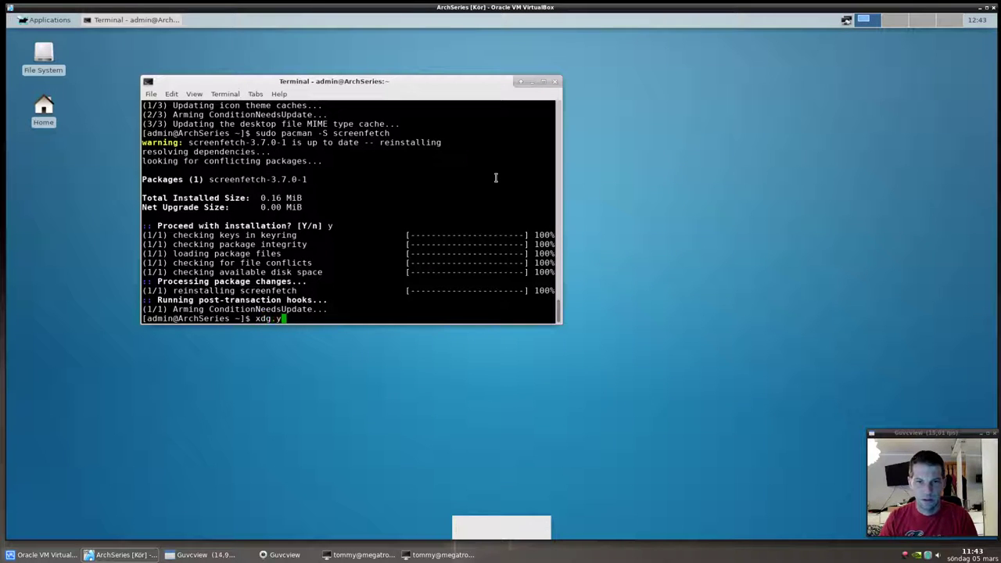
type("ser-dir-")
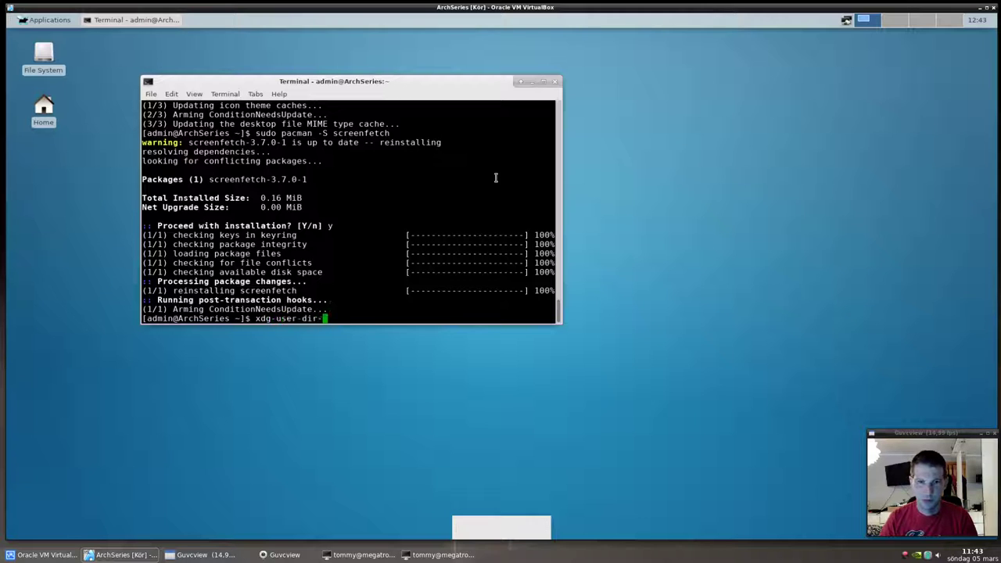
type("update")
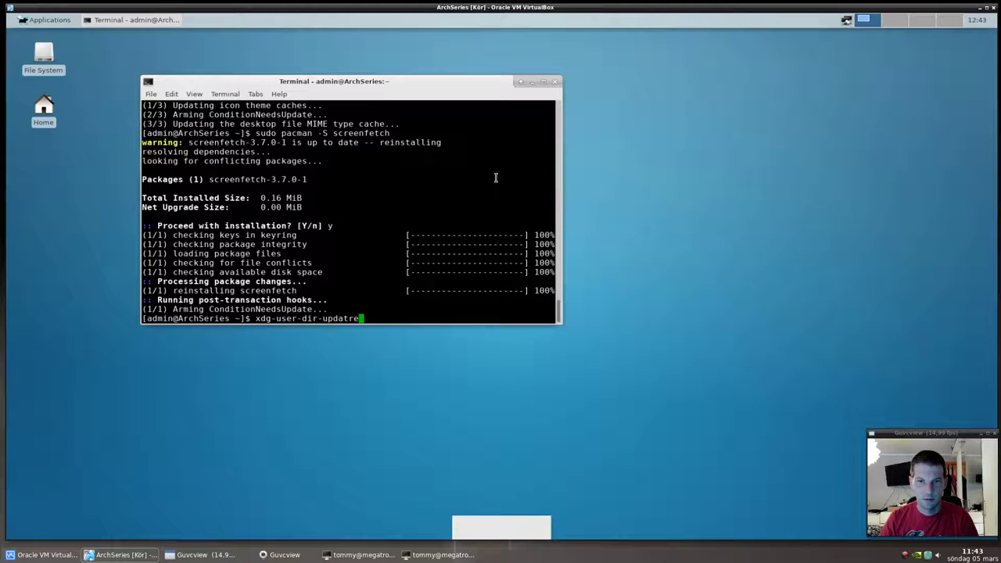
key("Return")
Step: Correct the previous command to xdg-user-dirs-update and run it
key("Up")
key("Left")
key("Left")
key("Left")
key("Left")
key("Left")
key("Left")
key("Left")
type("s-update")
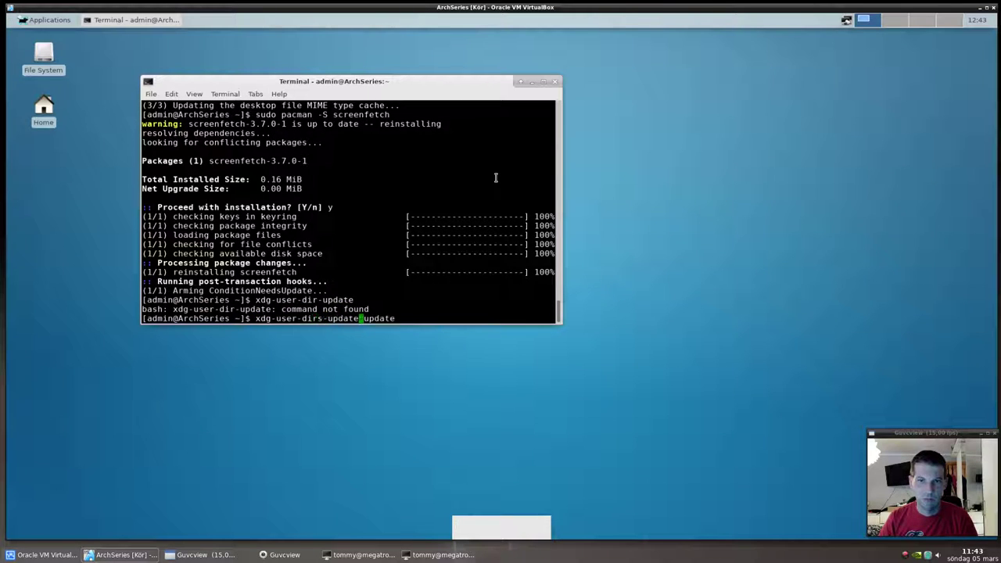
key("Delete")
key("Delete")
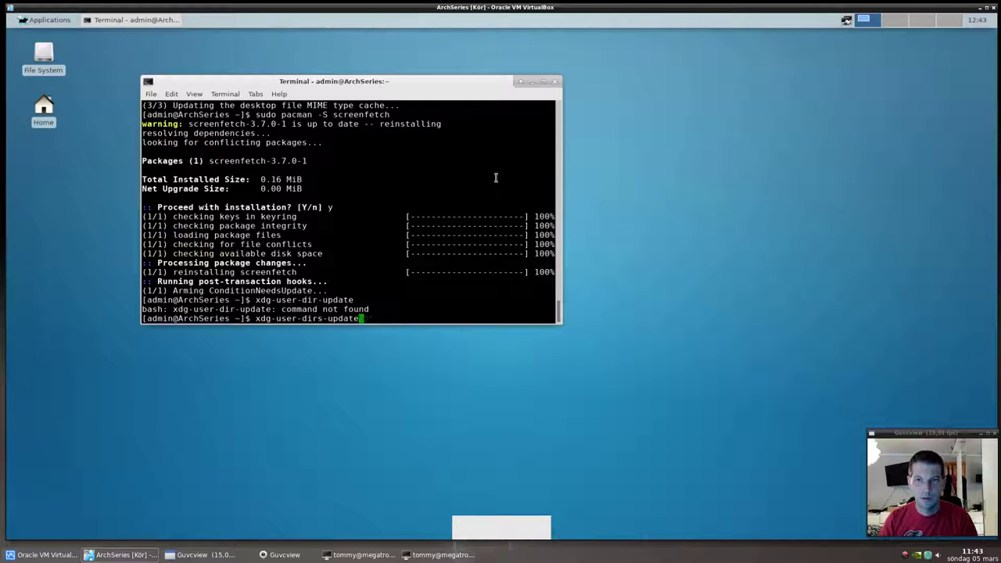
type("D")
key("BackSpace")
key("Return")
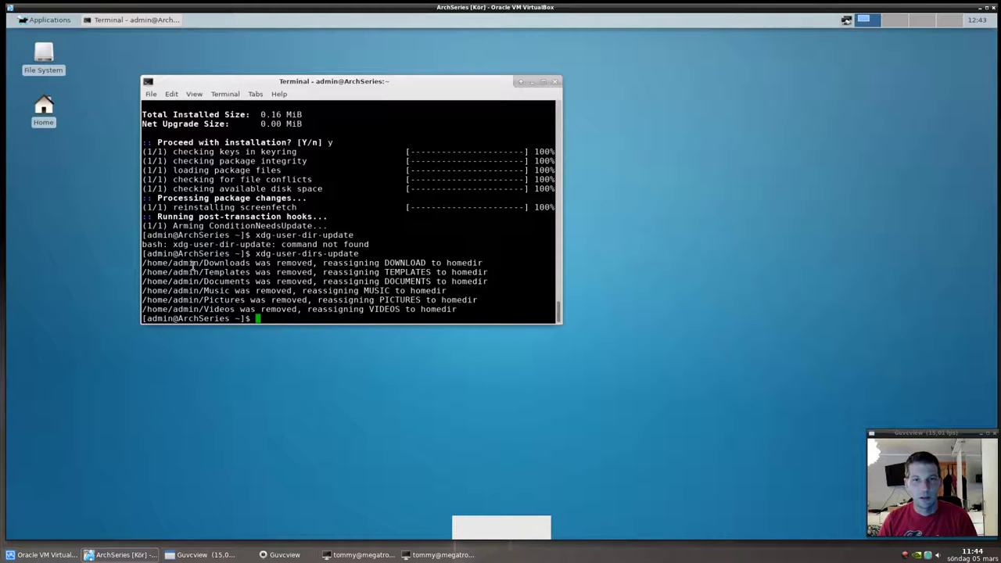
Step: Review the command's directory output, check the folders in the Home directory, and close the file manager
left_click_drag(172, 262, 457, 307)
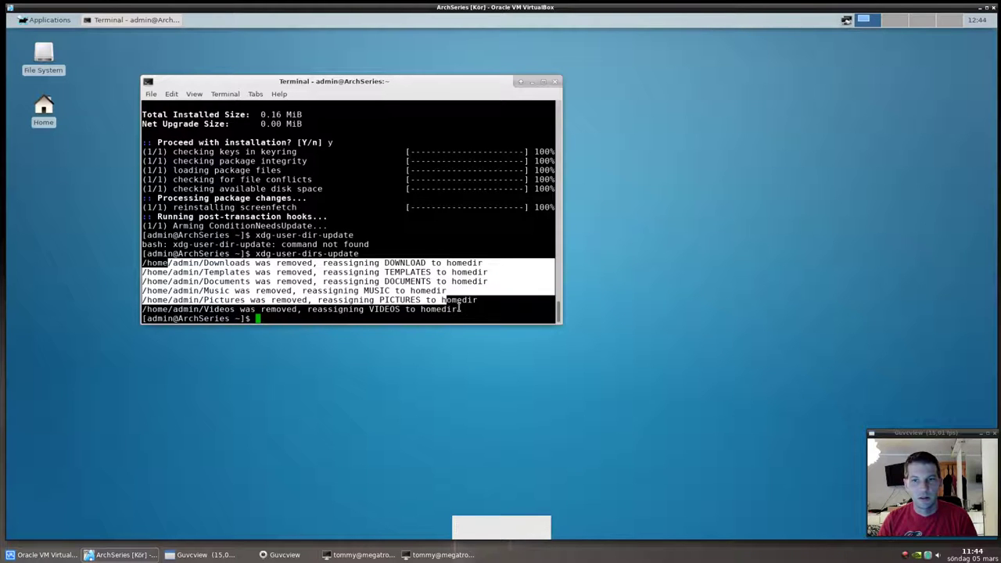
left_click(458, 307)
left_click_drag(274, 88, 439, 122)
double_click(44, 108)
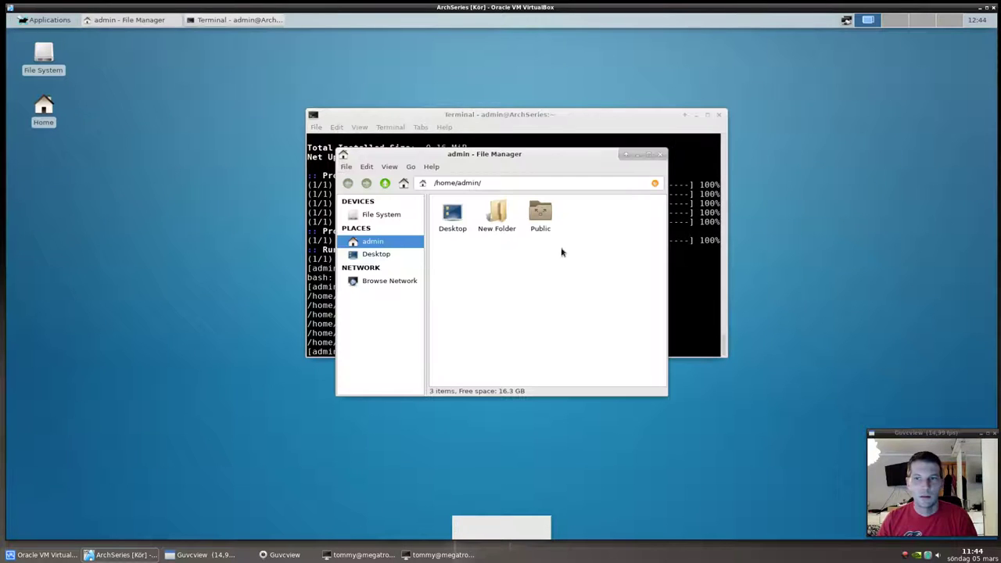
left_click(660, 155)
left_click_drag(962, 433, 949, 390)
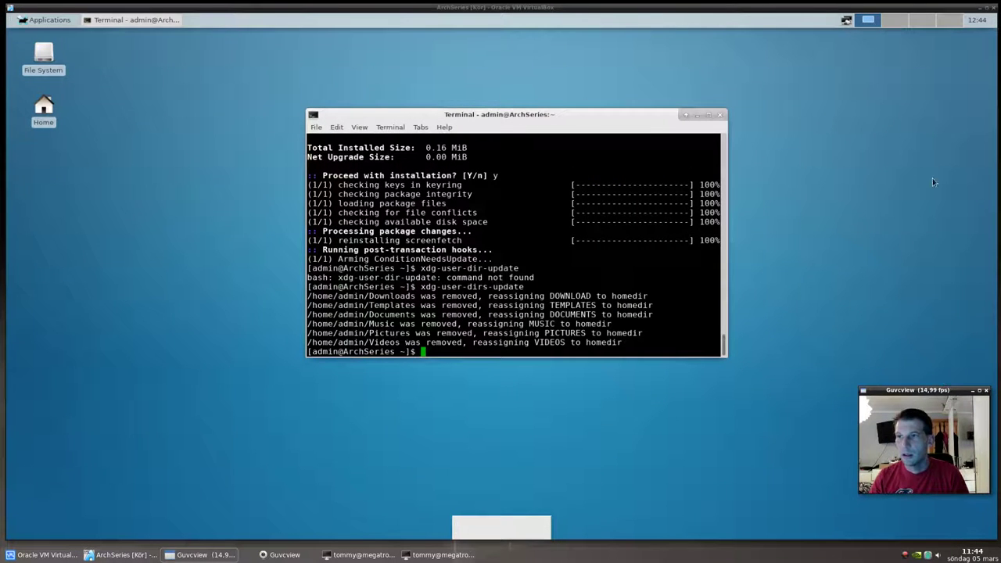
Step: Log out of the Xfce session and log back in as the admin user
left_click(45, 20)
left_click(52, 213)
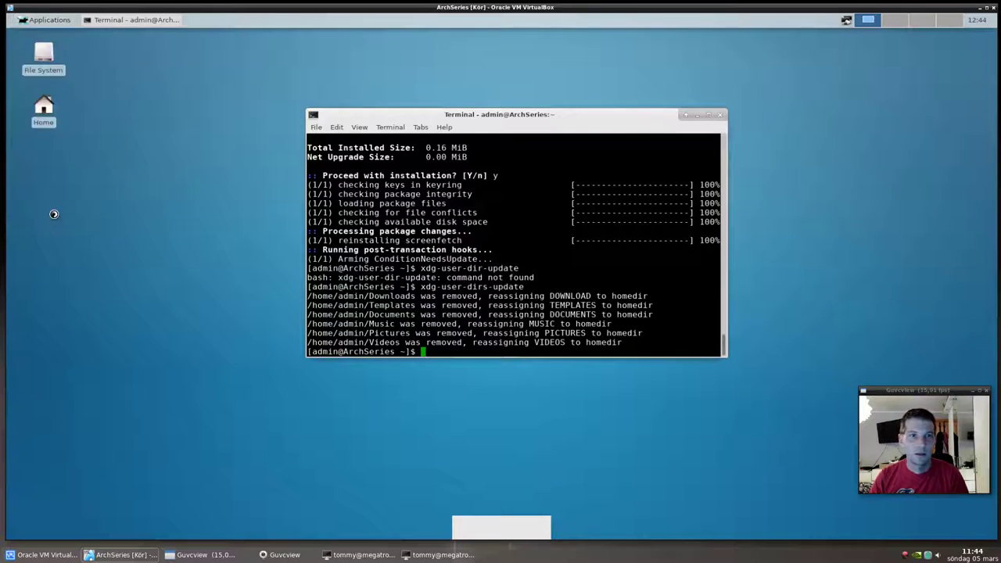
left_click(449, 235)
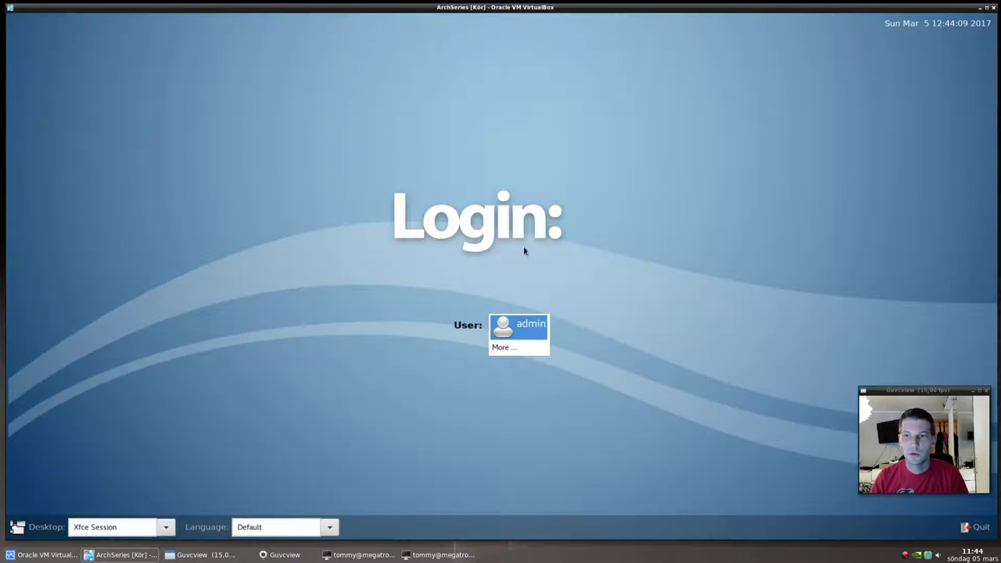
left_click(516, 328)
key("Return")
Step: Open the Home directory beside the terminal and run xdg-user-dirs-update again
double_click(43, 110)
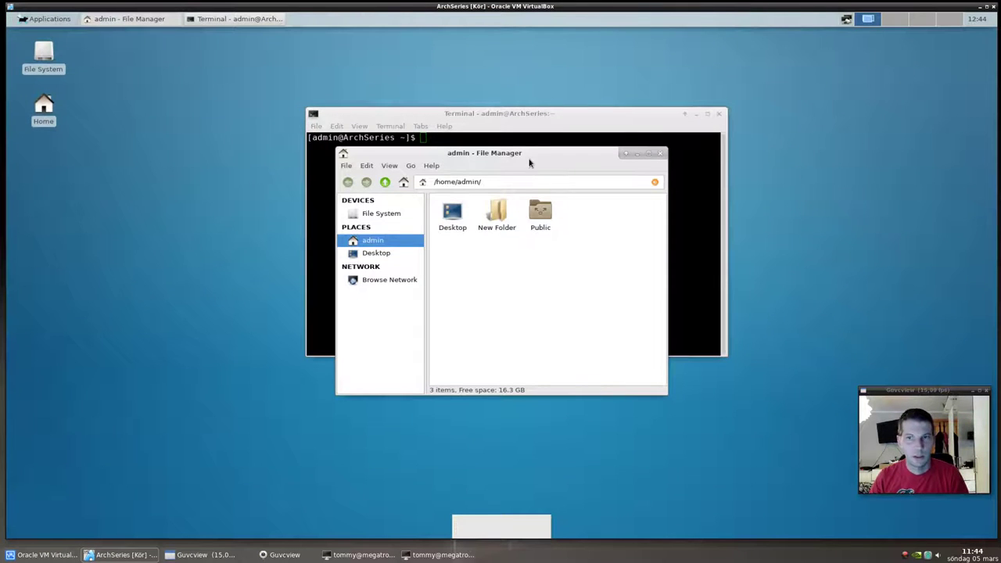
left_click_drag(506, 155, 261, 164)
left_click(531, 199)
type("xdg-user-dir")
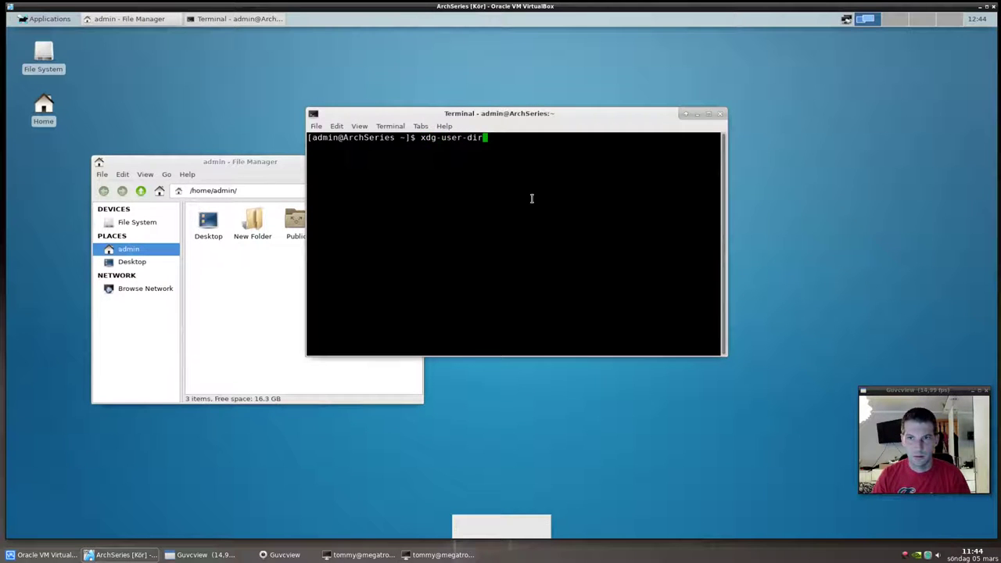
type("s-update")
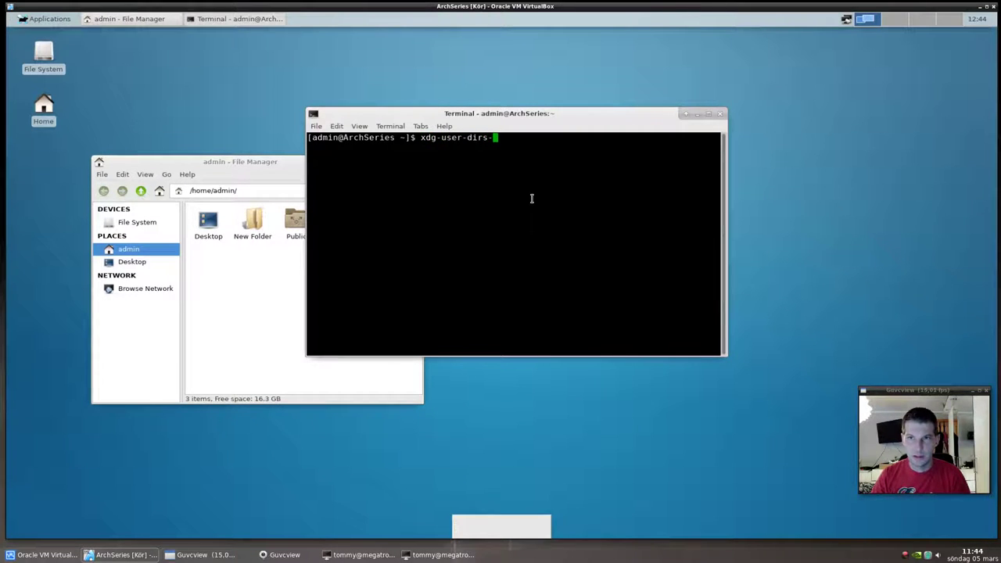
key("Return")
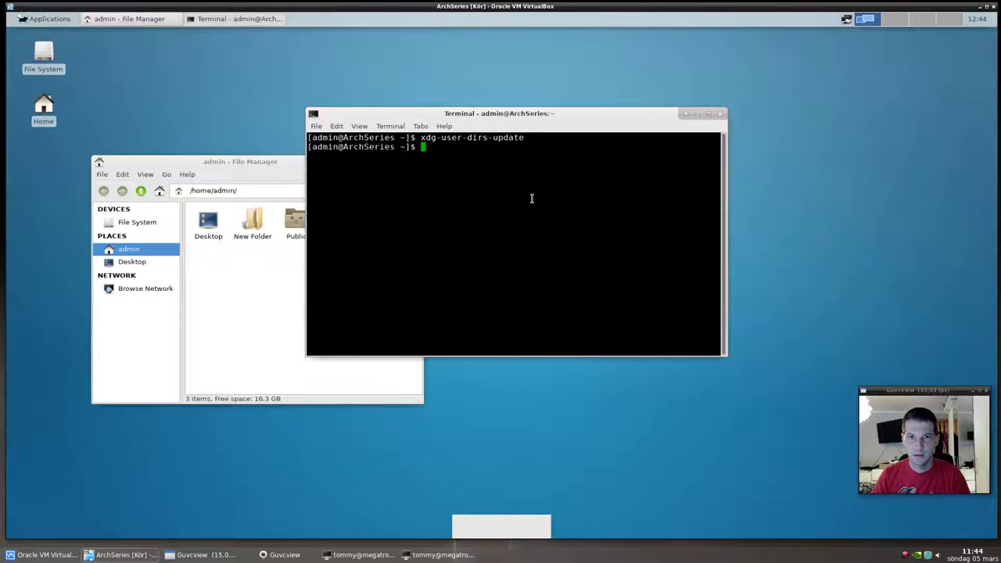
Step: Check the Home directory for the user folders, and close the file manager and the terminal
left_click(297, 290)
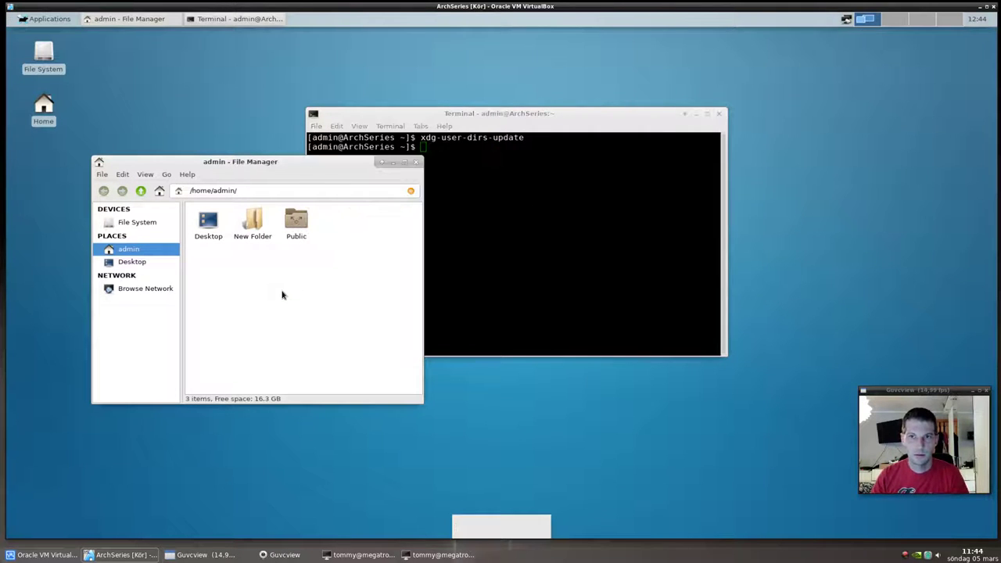
left_click(416, 163)
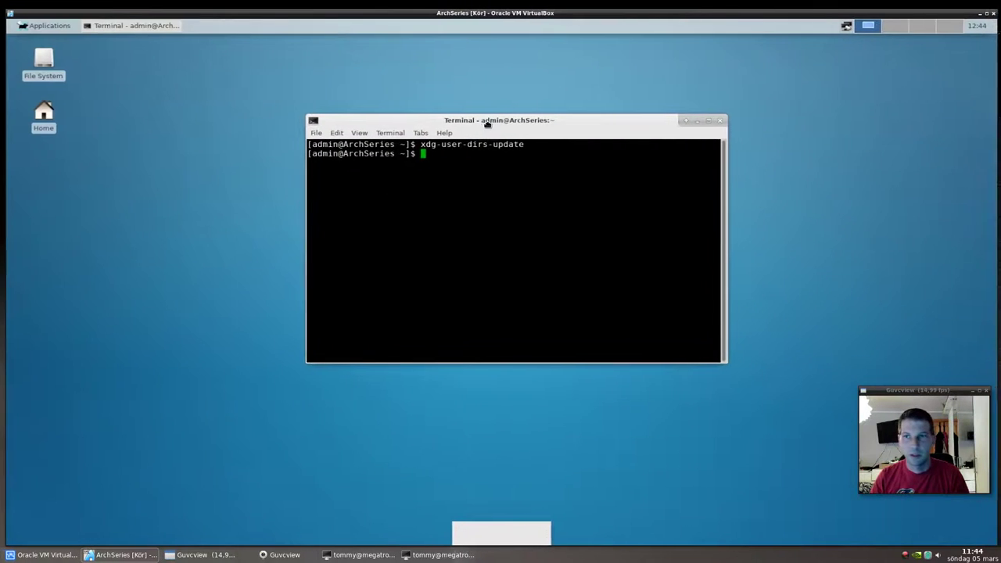
left_click_drag(492, 122, 432, 116)
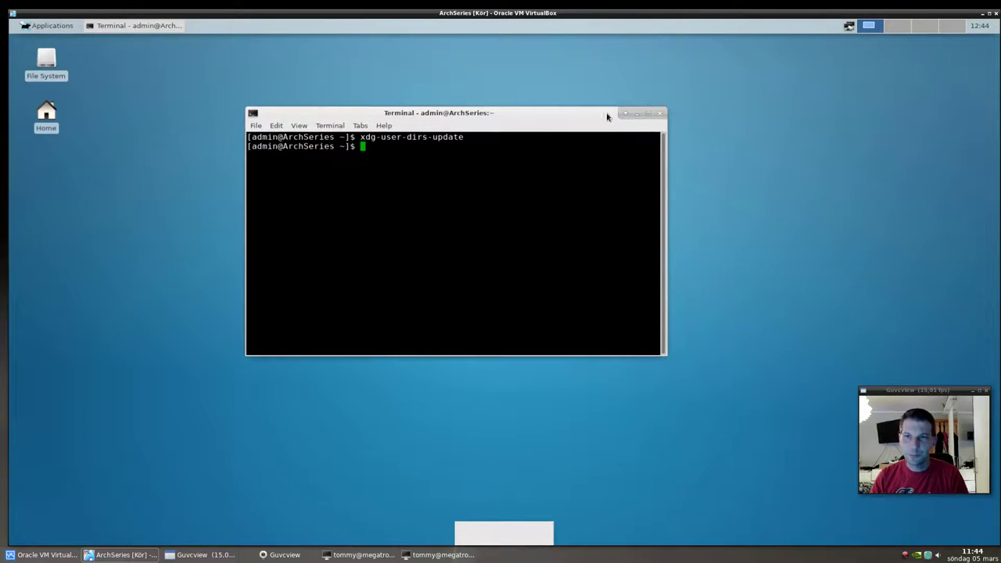
left_click(658, 113)
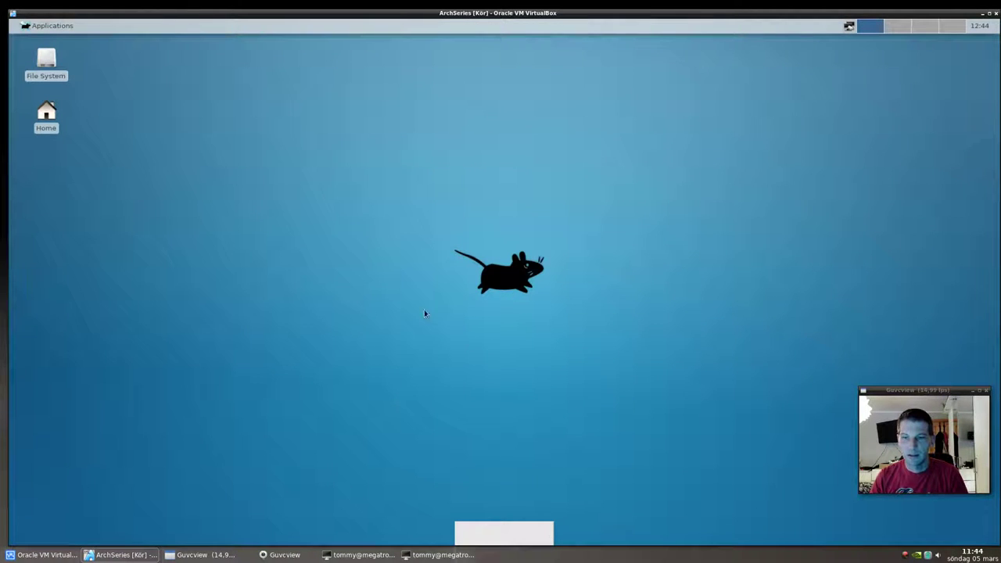
Step: Remove Panel 2 from the desktop through the panel preferences
right_click(144, 30)
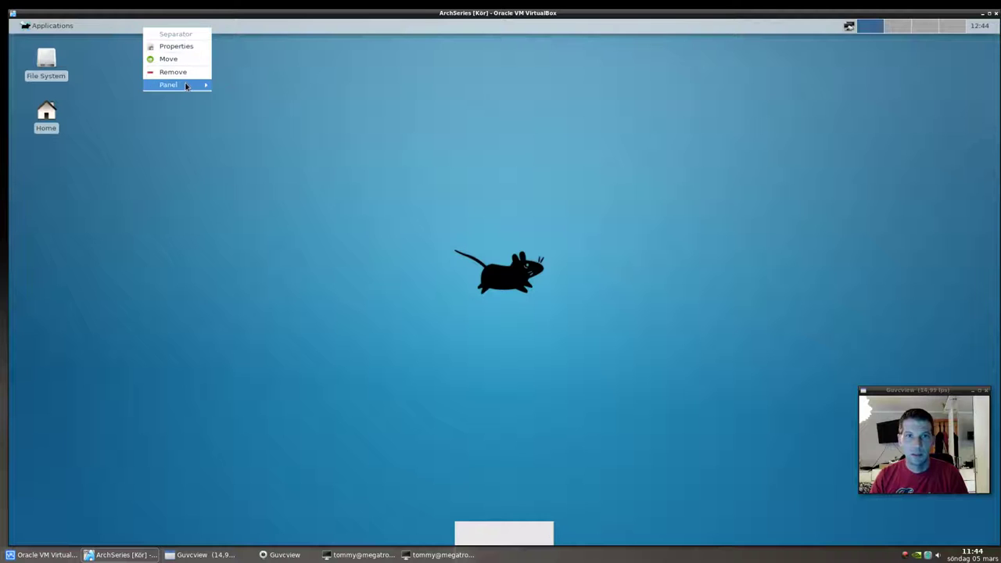
mouse_move(189, 86)
left_click(226, 97)
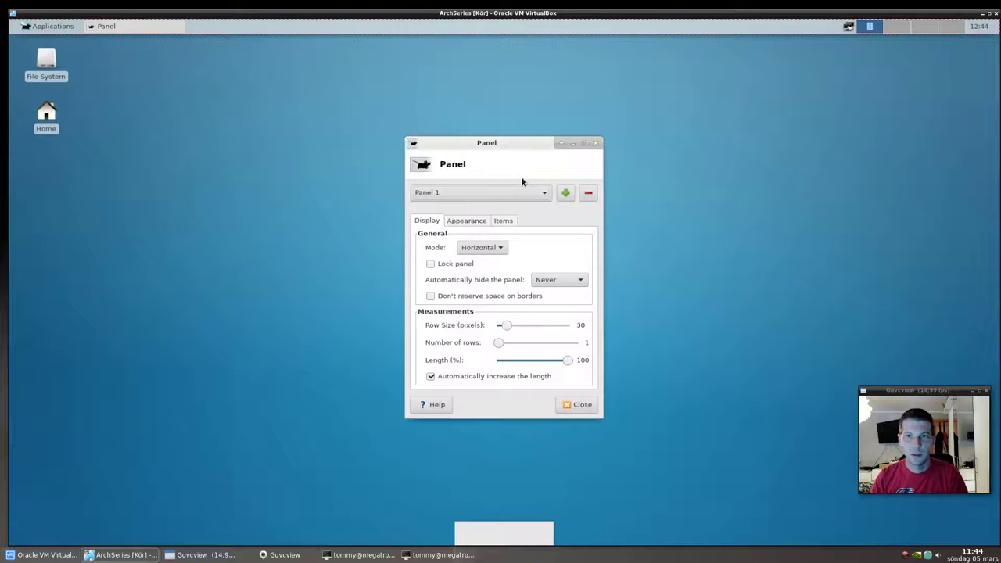
left_click(543, 193)
left_click(540, 204)
left_click(587, 195)
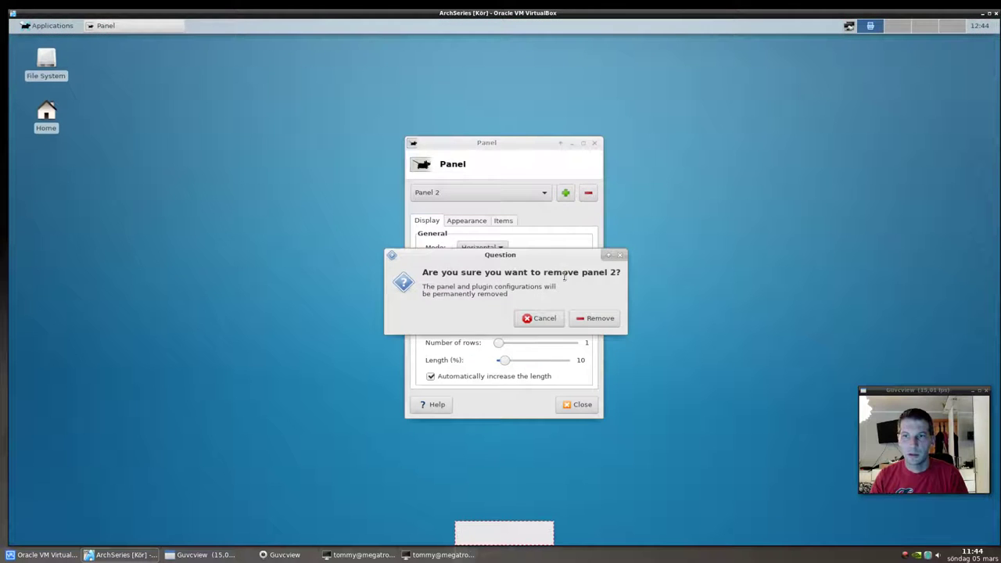
left_click(589, 320)
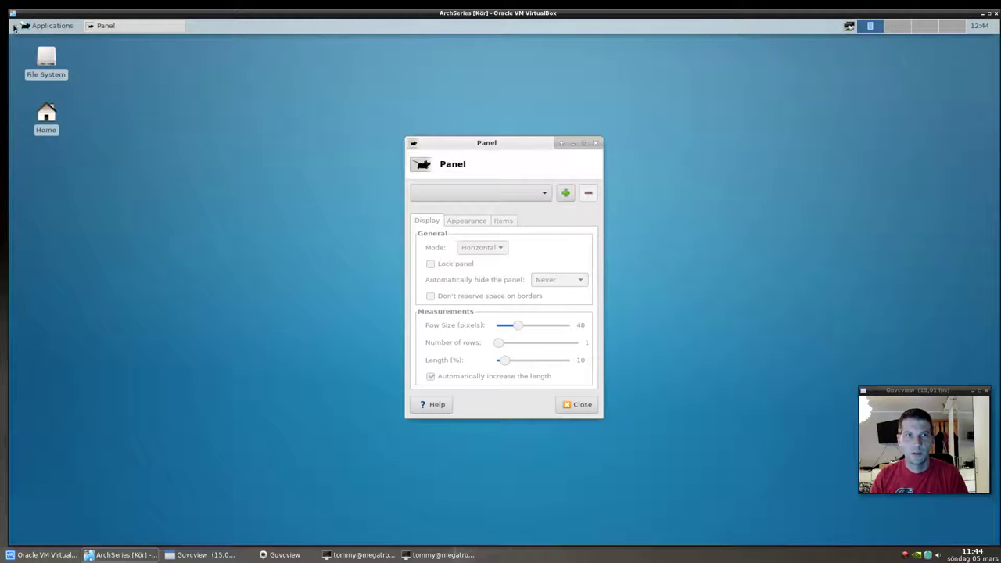
Step: Move the remaining panel to the bottom edge of the desktop and choose Panel 1 for configuration
left_click_drag(36, 26, 37, 544)
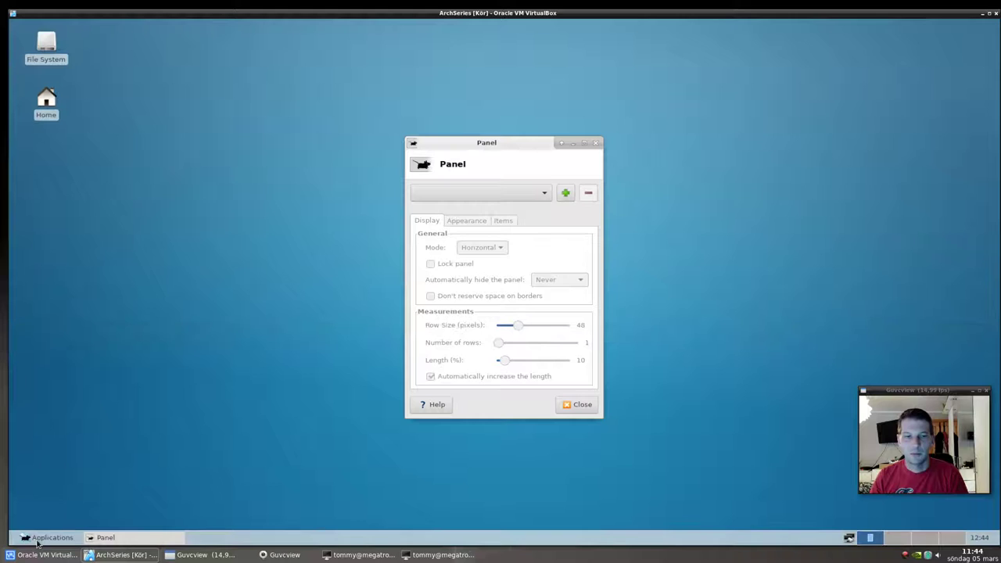
left_click(451, 193)
left_click(465, 197)
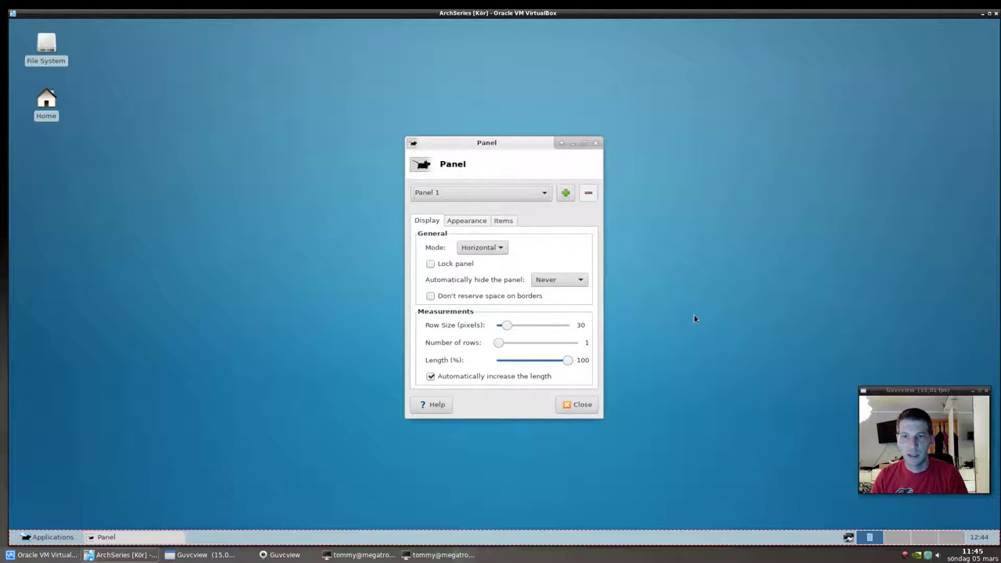
Step: Remove the Workspace Switcher item from Panel 1
left_click(505, 222)
left_click_drag(505, 145, 474, 129)
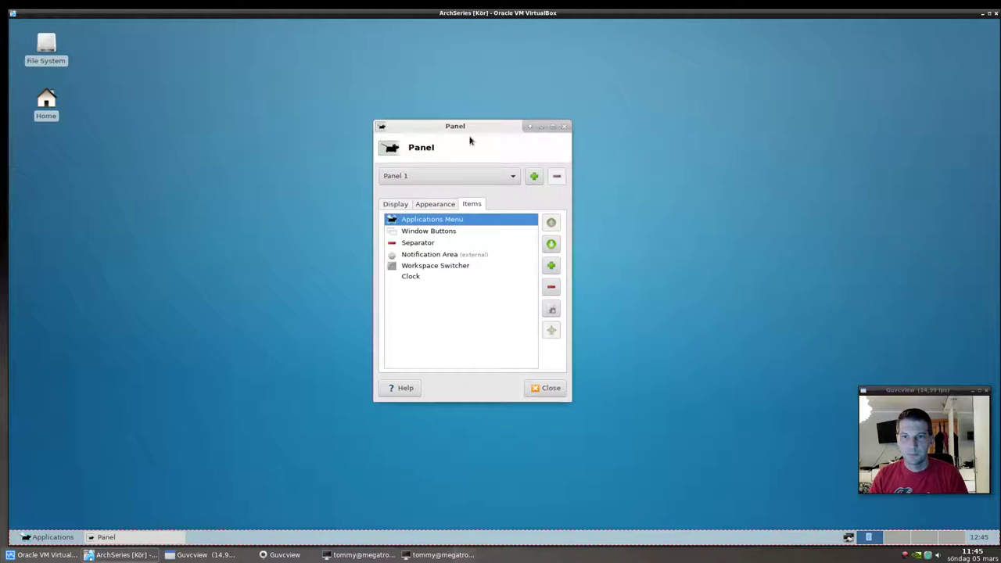
left_click(439, 267)
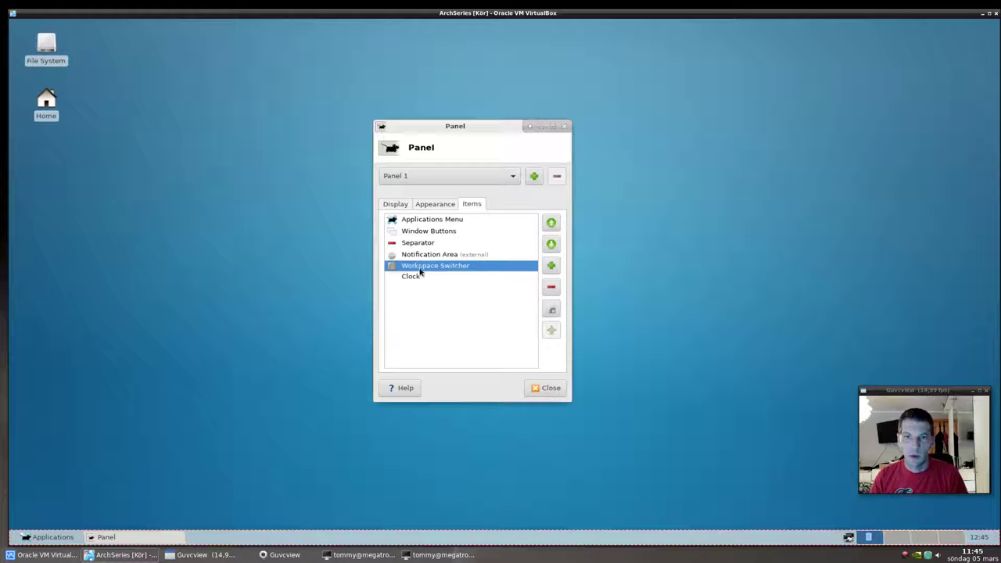
left_click(551, 287)
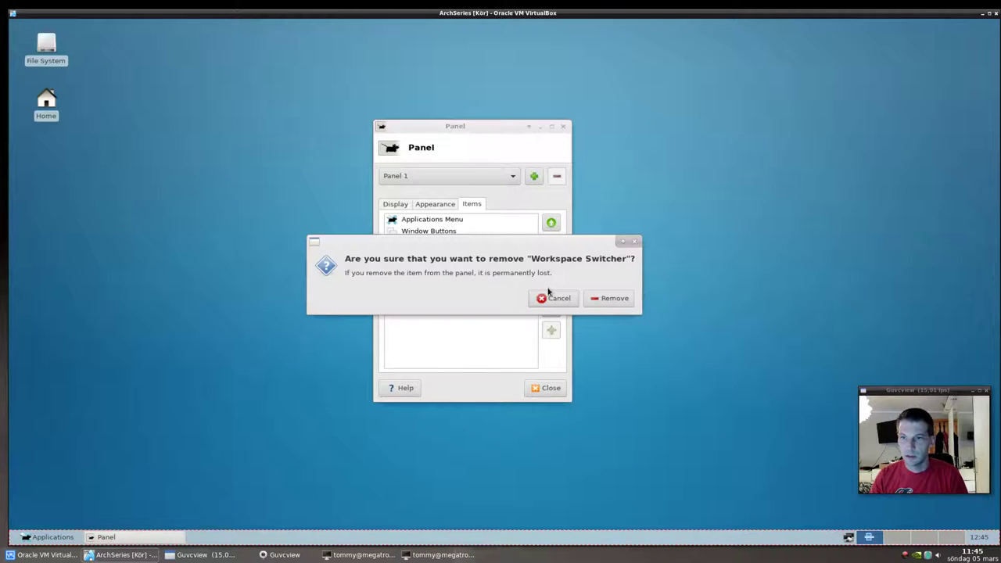
left_click(617, 300)
Step: Add the Weather Update plugin to Panel 1 and place it directly before the Clock
left_click(436, 266)
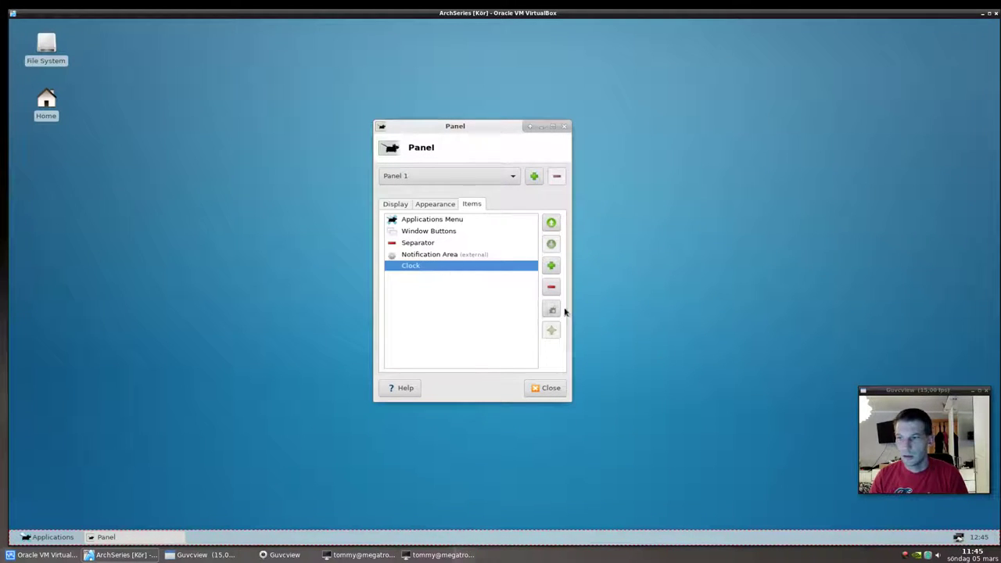
left_click(551, 267)
left_click_drag(516, 167, 440, 133)
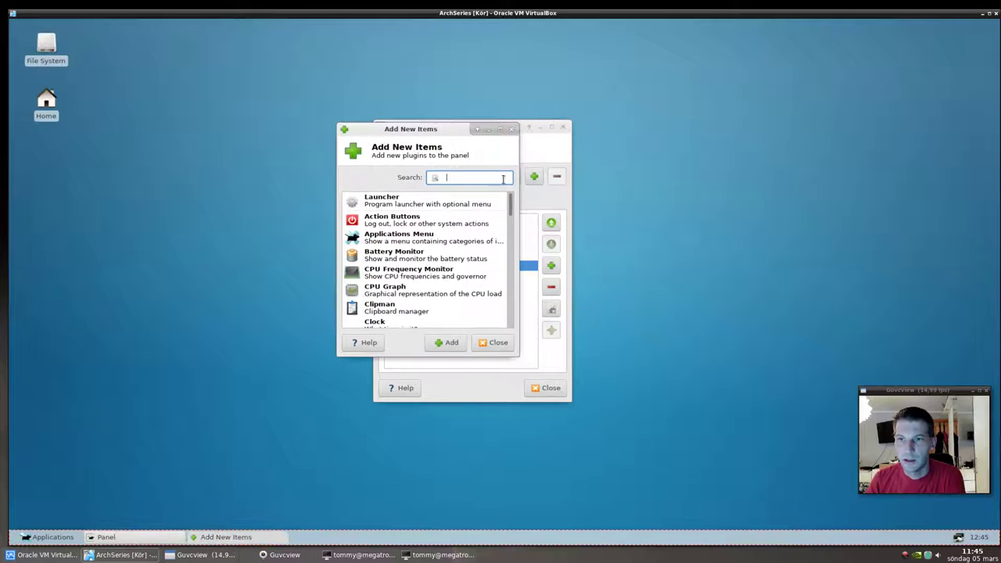
left_click_drag(510, 205, 510, 231)
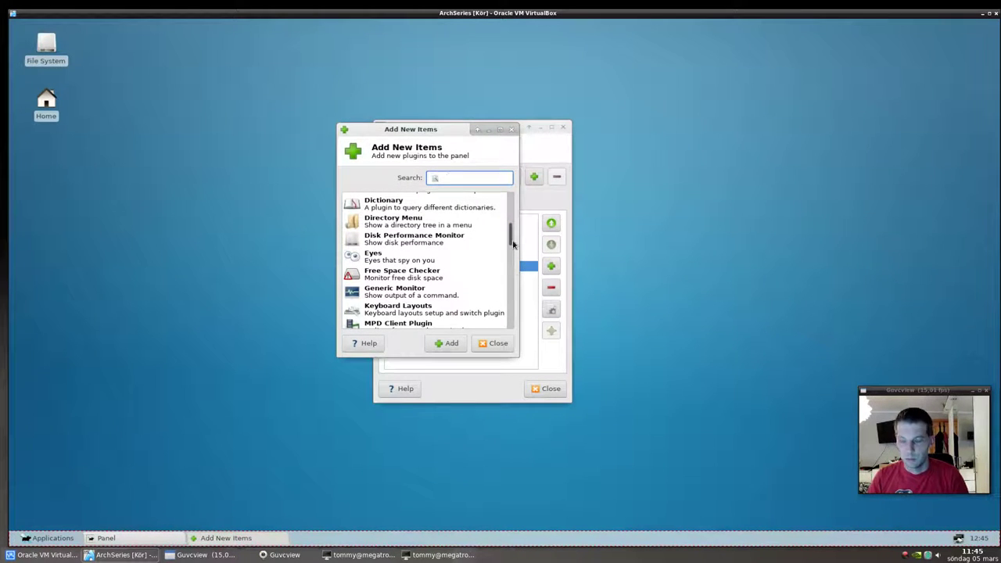
left_click(501, 309)
left_click_drag(513, 235, 512, 324)
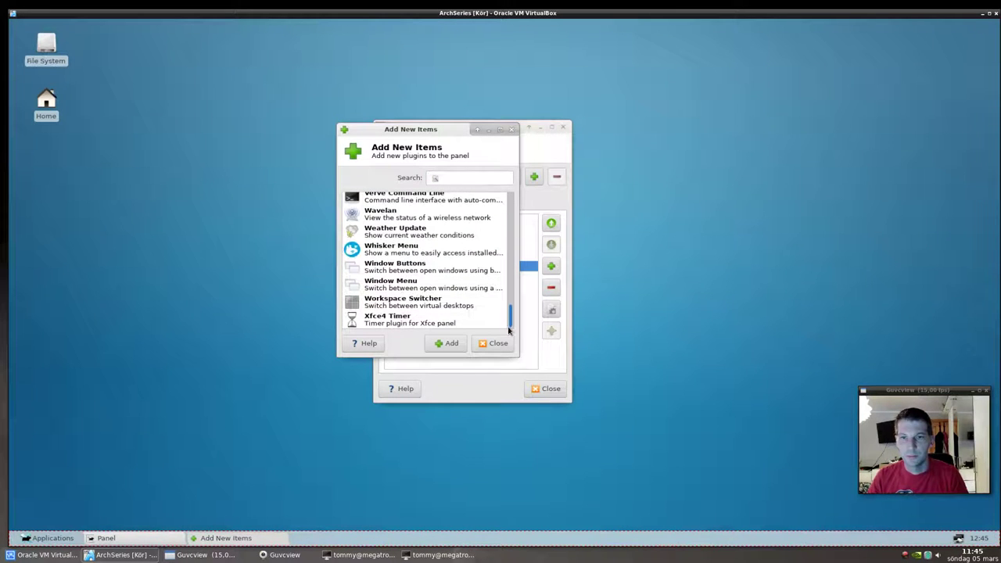
left_click(442, 235)
left_click(447, 343)
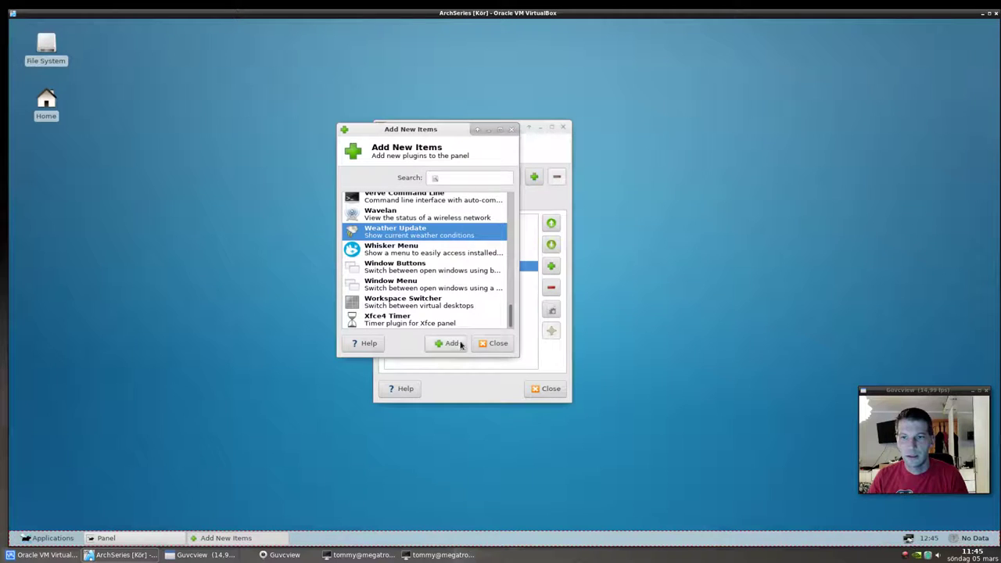
left_click(495, 343)
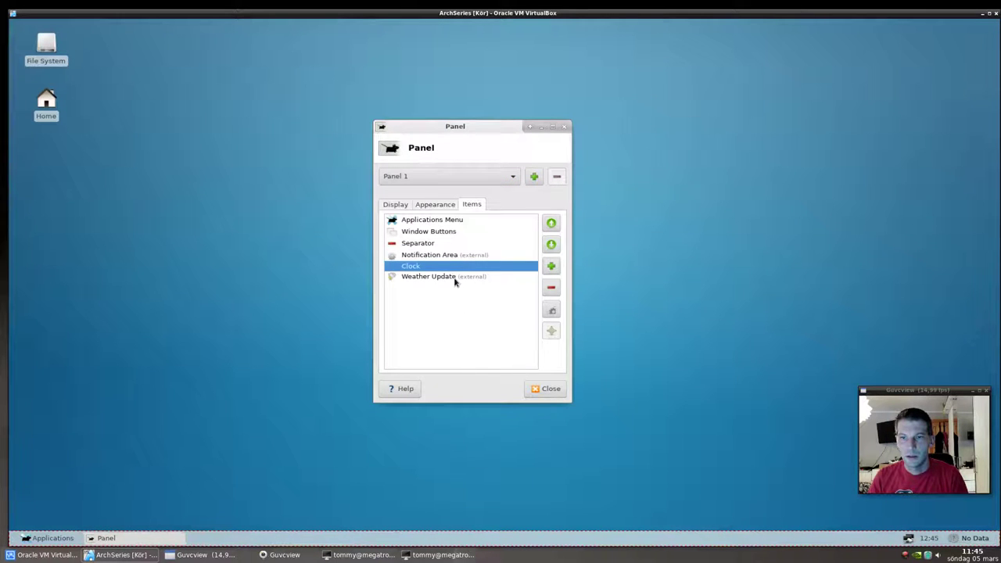
left_click(456, 278)
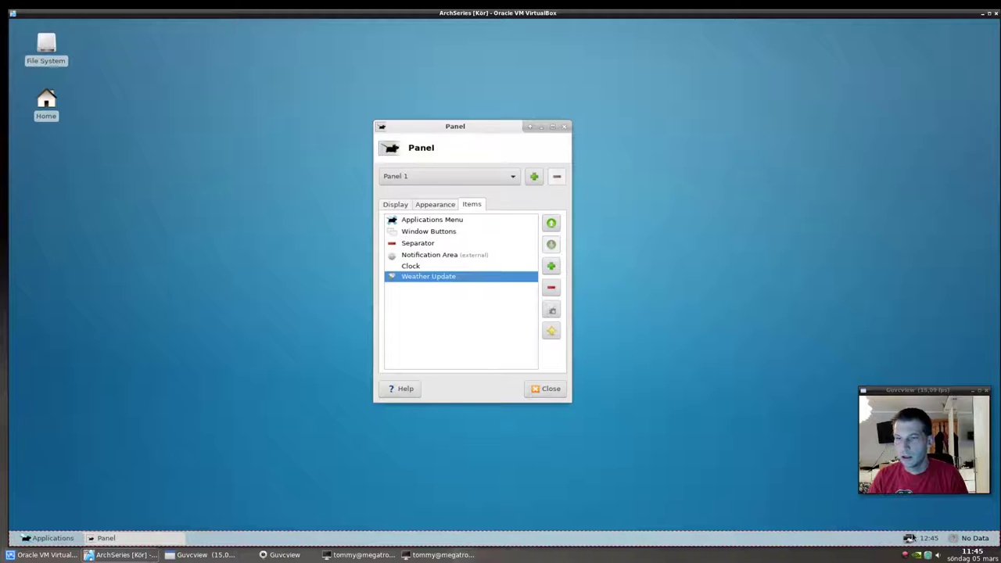
left_click(552, 224)
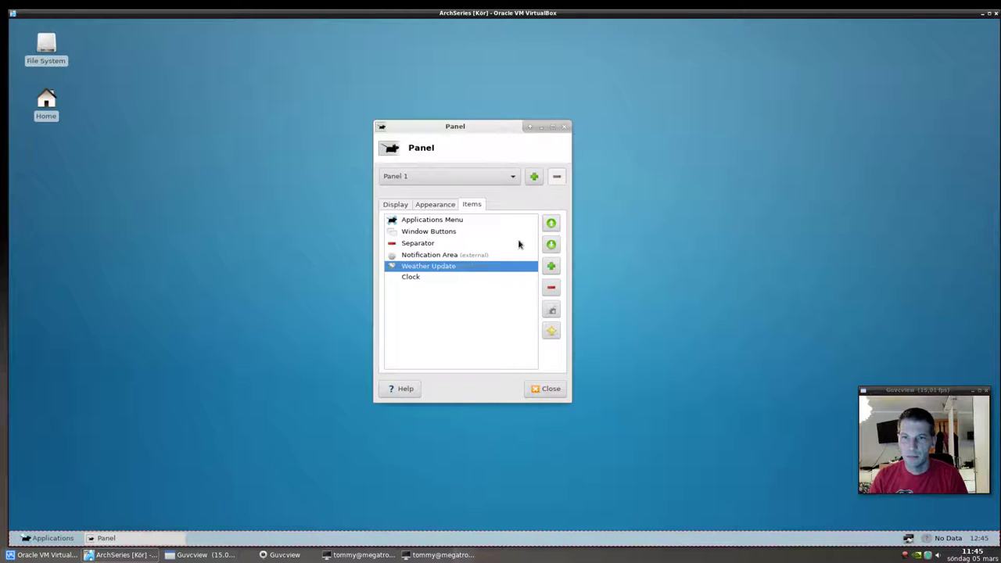
Step: Set the Weather Update plugin's location to the first Västervik, Kalmar län, Götaland, Sverige match and close its settings
left_click(551, 310)
left_click_drag(816, 290, 235, 117)
left_click(313, 151)
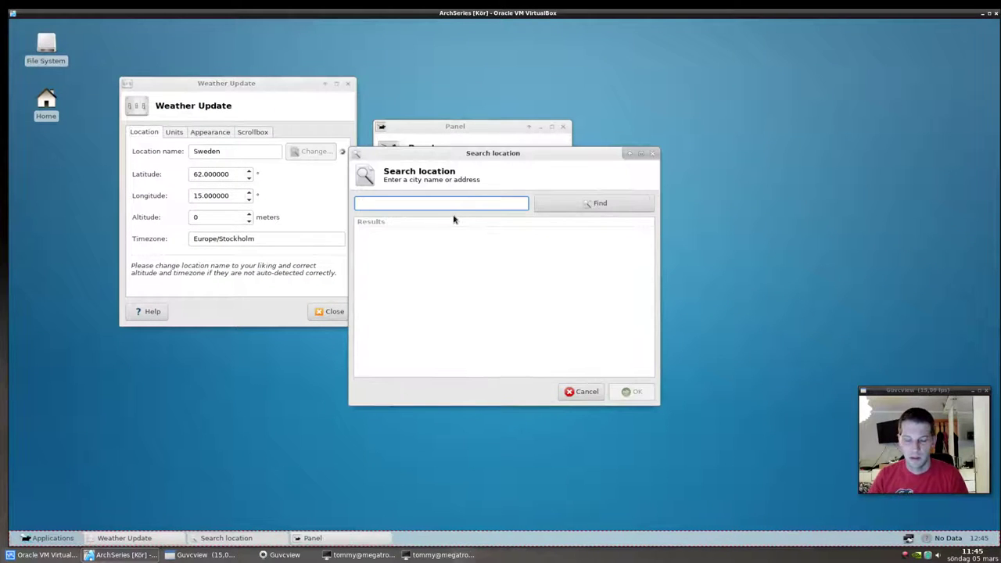
type("västerå")
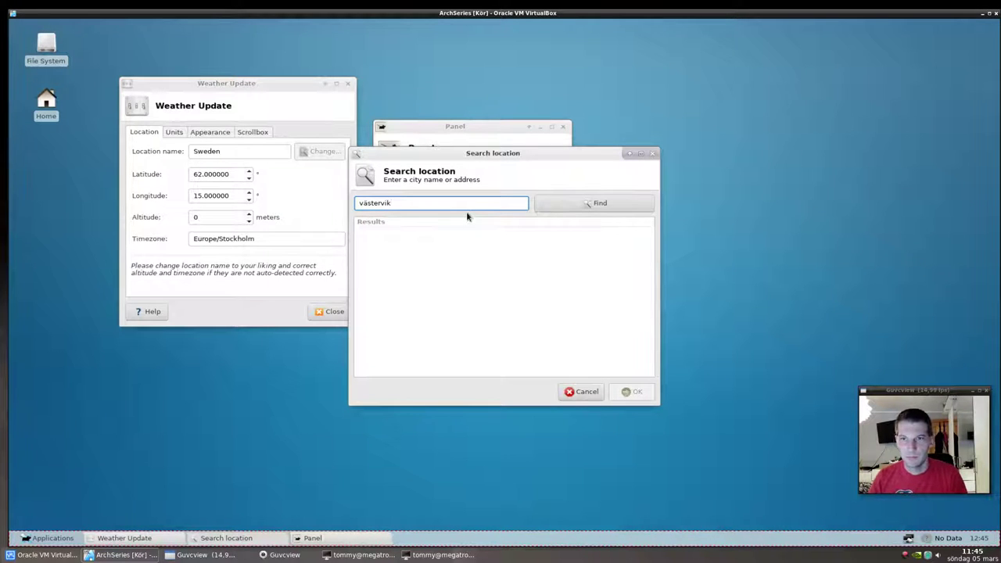
left_click(556, 204)
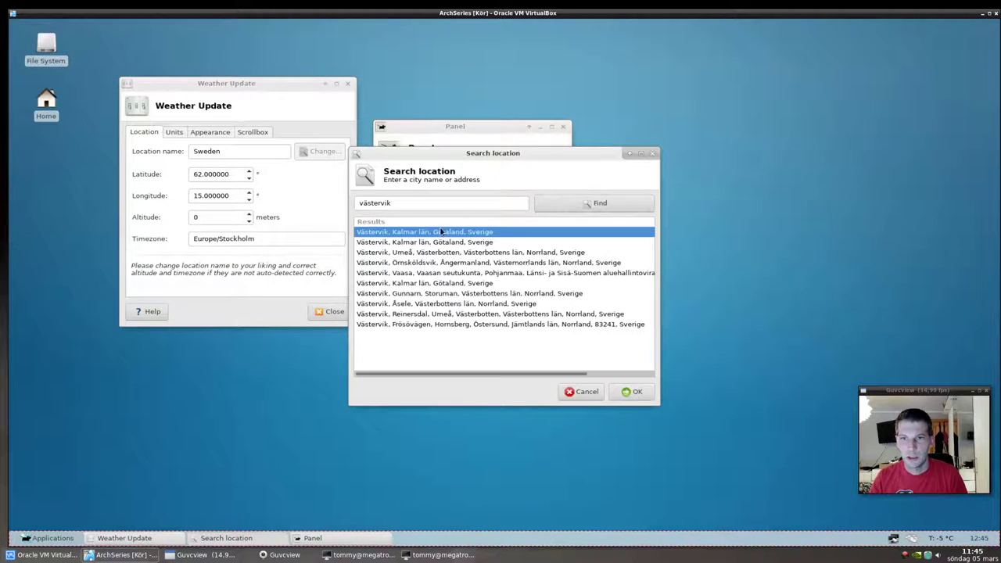
left_click(632, 391)
left_click(328, 312)
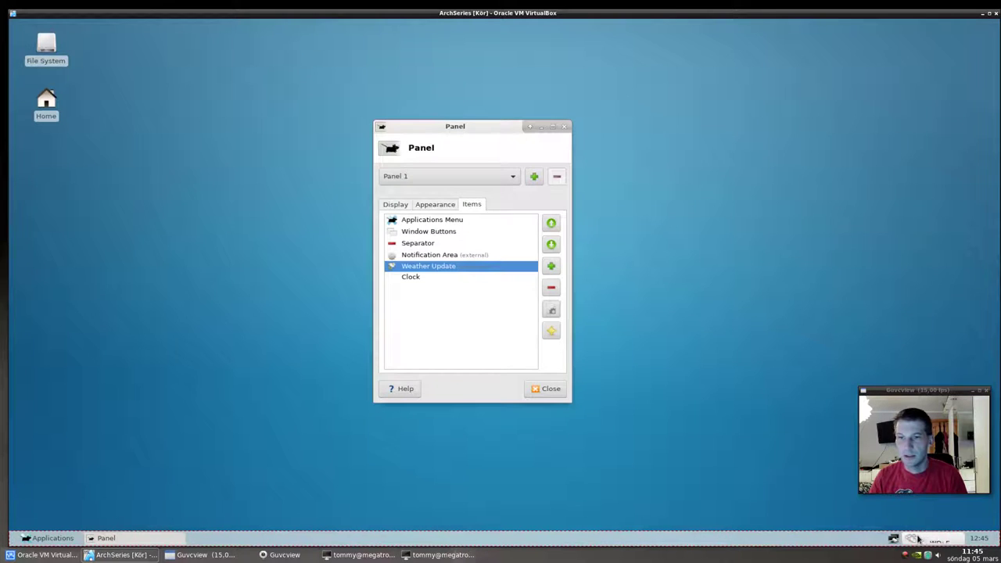
Step: Check the Weather Update plugin's forecast pop-up on the panel, moving the webcam window out of its way
mouse_move(925, 539)
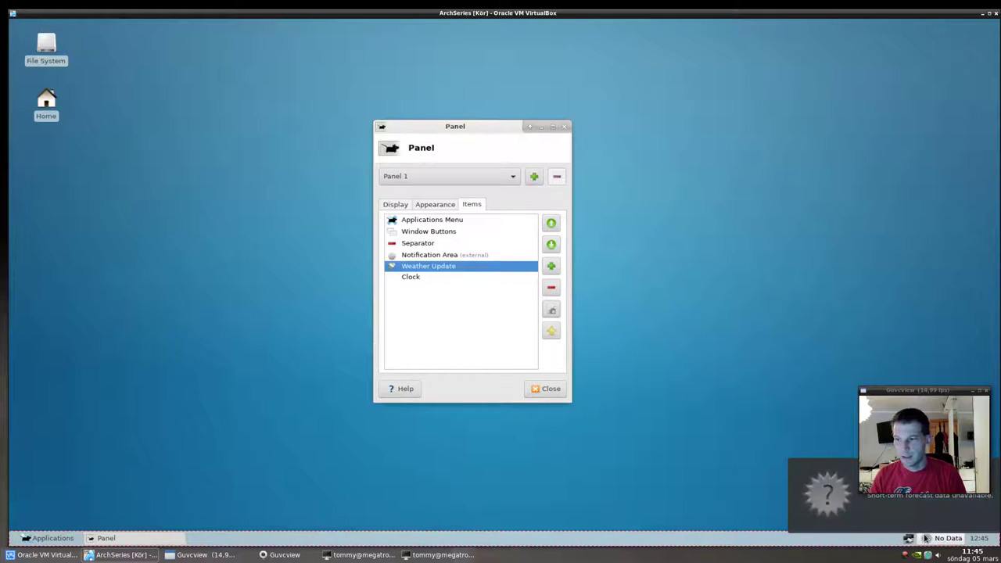
left_click_drag(925, 390, 933, 351)
mouse_move(932, 539)
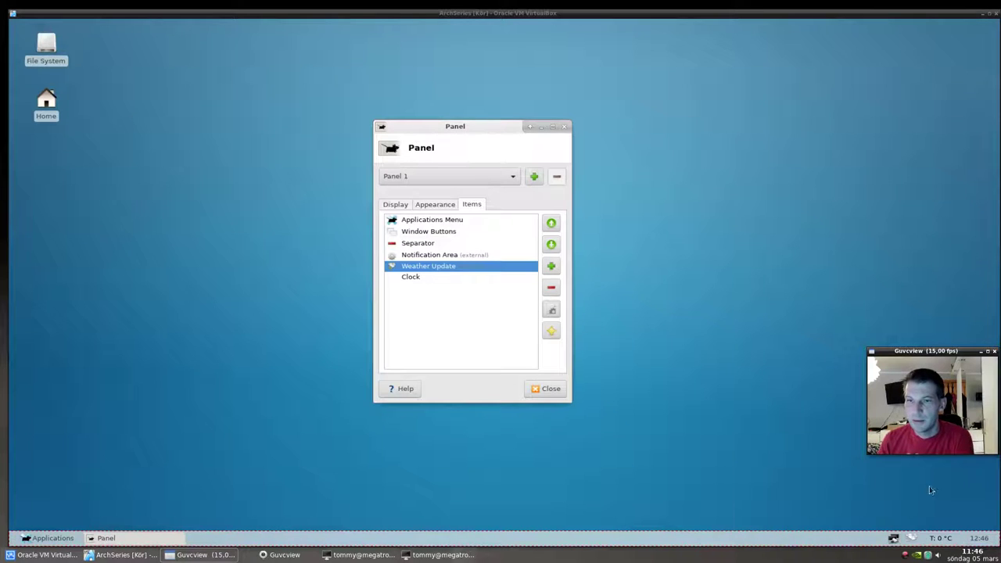
left_click_drag(946, 368, 942, 348)
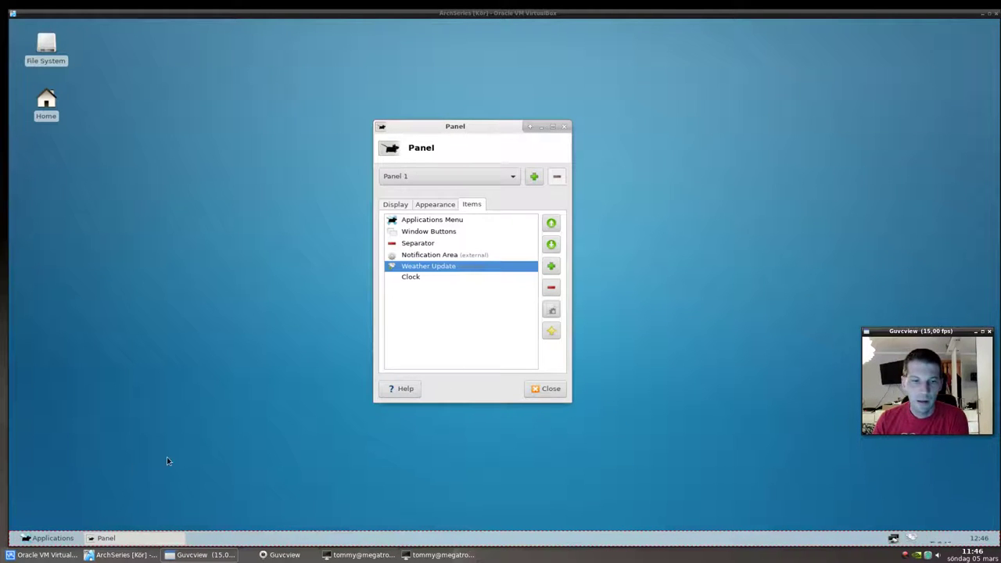
left_click(52, 538)
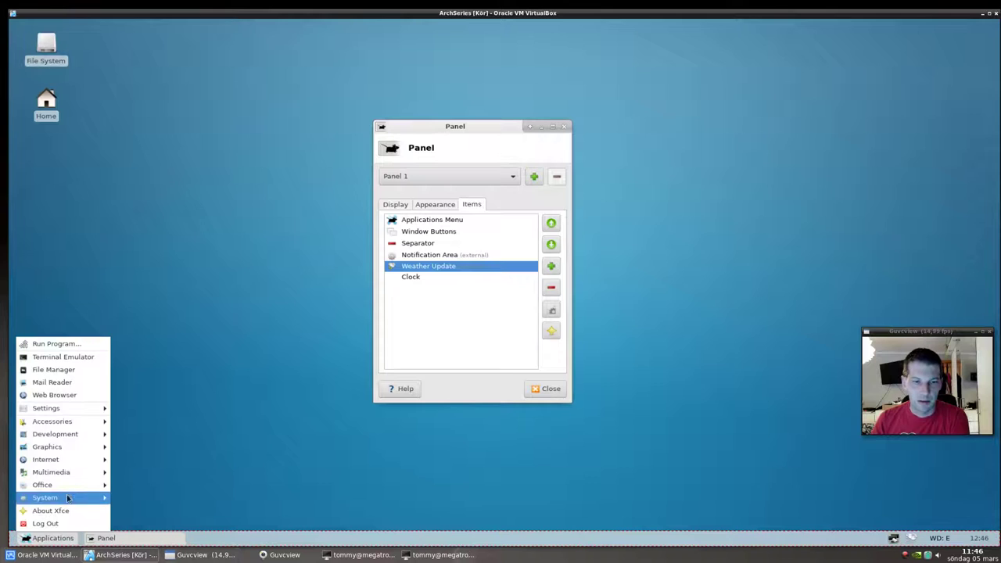
mouse_move(78, 408)
left_click(536, 289)
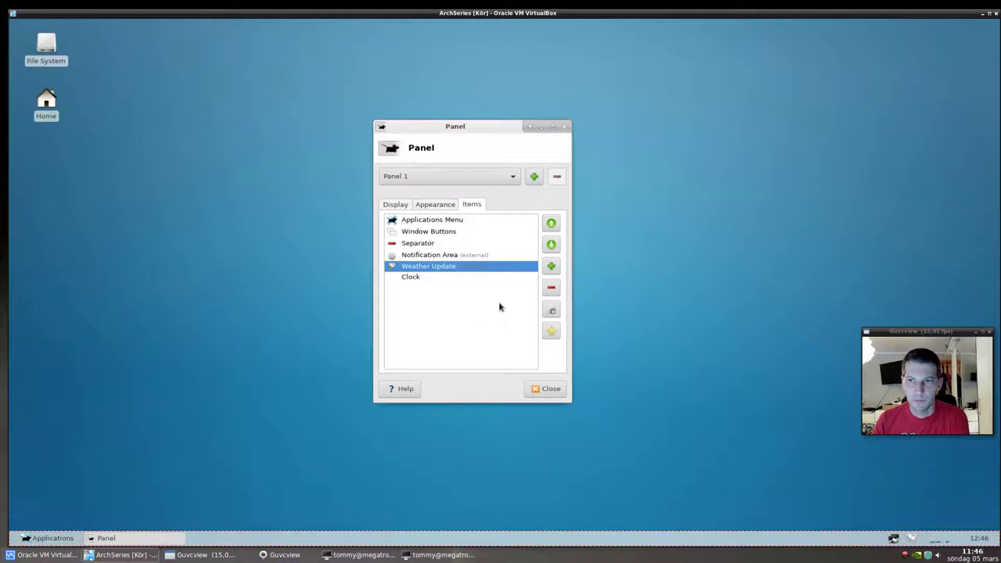
Step: Add the Whisker Menu plugin to Panel 1
left_click(551, 269)
left_click_drag(585, 245, 584, 363)
left_click(489, 281)
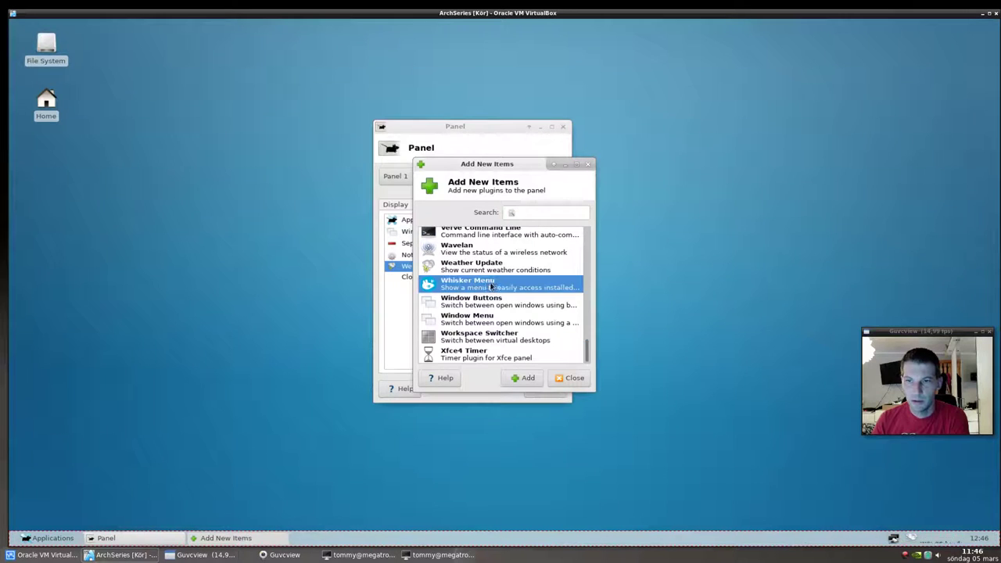
left_click(524, 378)
left_click(569, 378)
Step: Move the Whisker Menu to the first place in Panel 1's item order
left_click(463, 288)
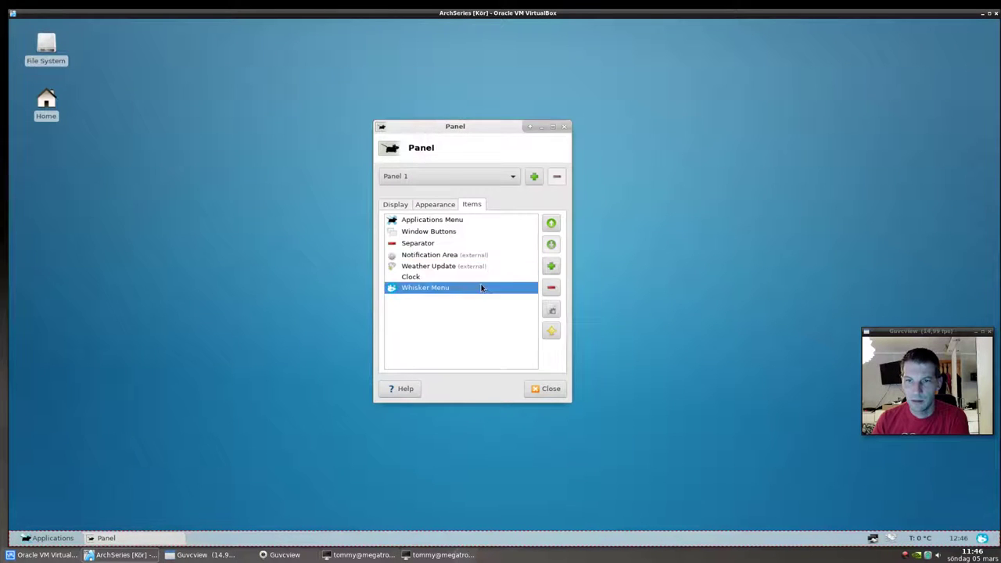
left_click(550, 224)
left_click(551, 224)
left_click(551, 224)
left_click(551, 224)
left_click(550, 224)
left_click(551, 224)
Step: Remove the Applications Menu item from Panel 1 and close the panel preferences
left_click(462, 232)
left_click(551, 288)
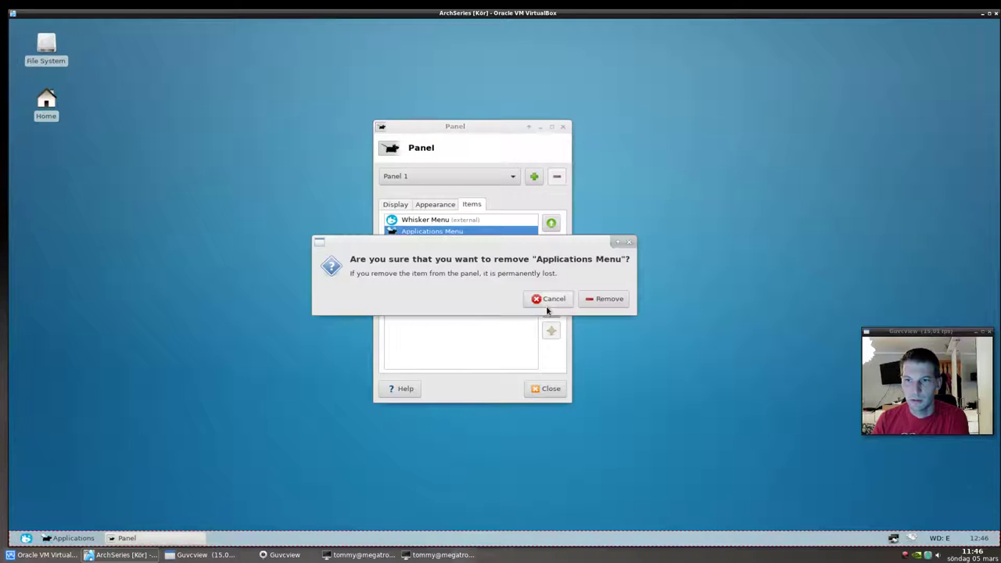
left_click(599, 301)
left_click(543, 385)
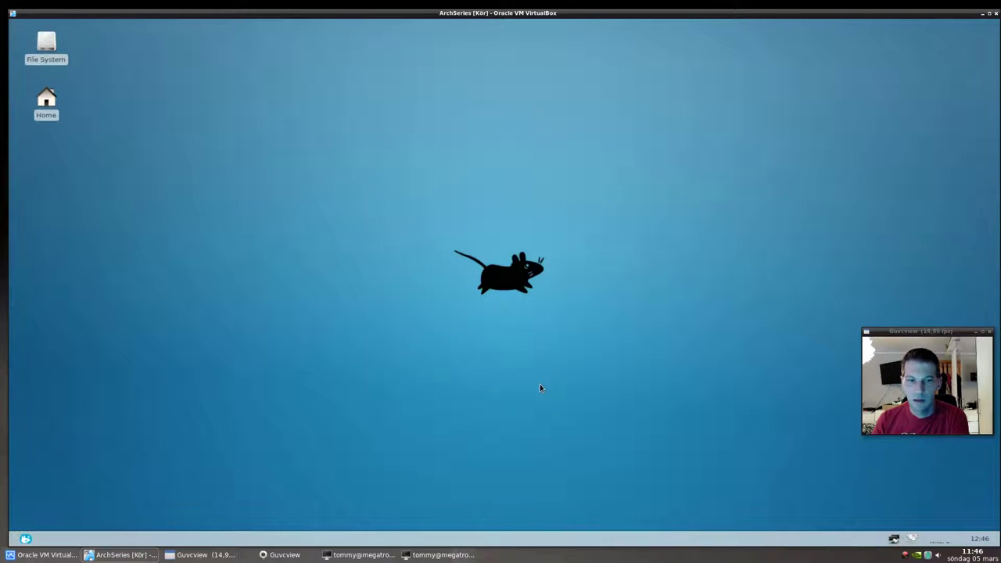
Step: Open the Whisker Menu, examine its favorites and application categories, and close it
left_click(24, 540)
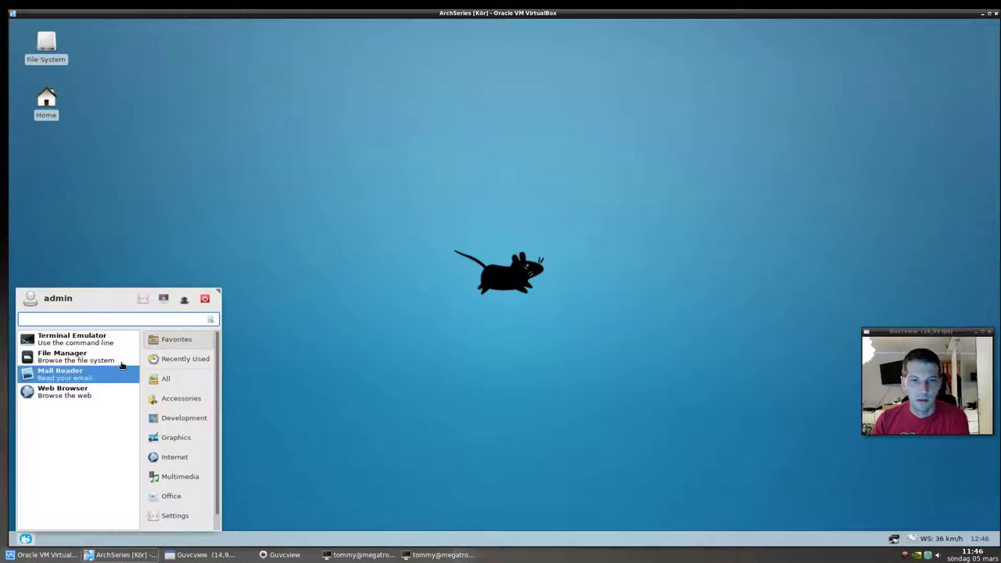
left_click_drag(219, 361, 219, 384)
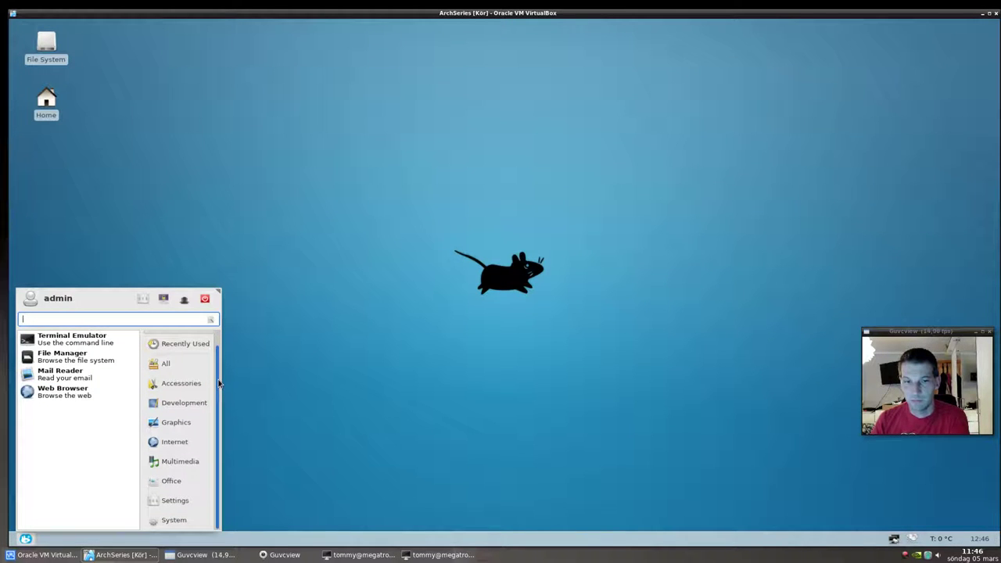
scroll(219, 384, "up", 2)
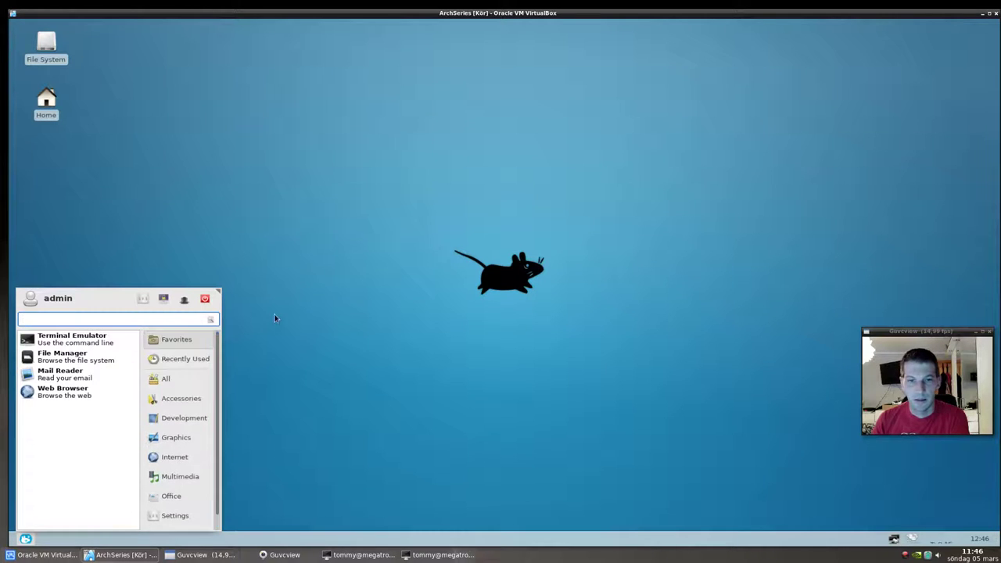
left_click(349, 236)
Step: Open the desktop settings to view the available wallpapers
right_click(348, 235)
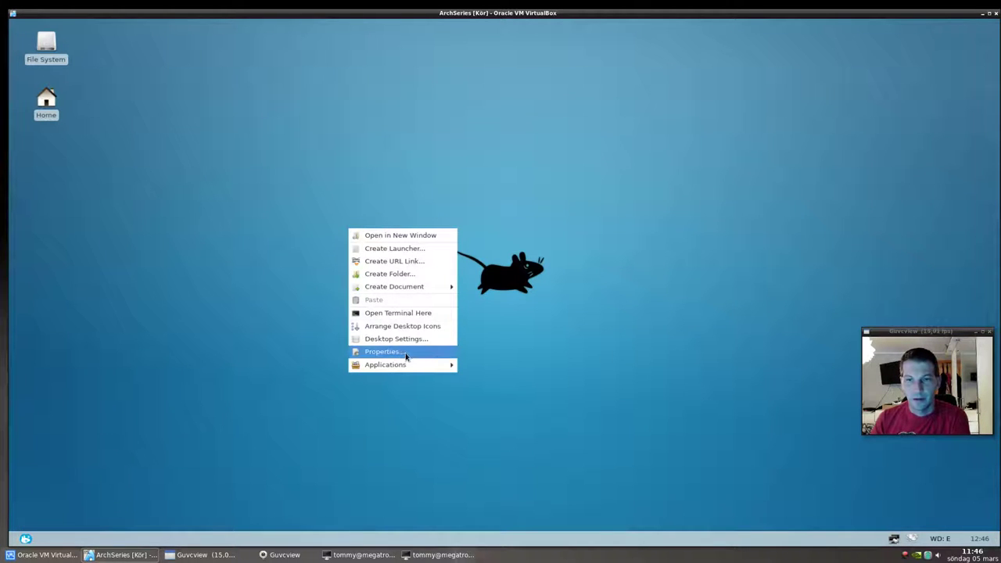
left_click(408, 341)
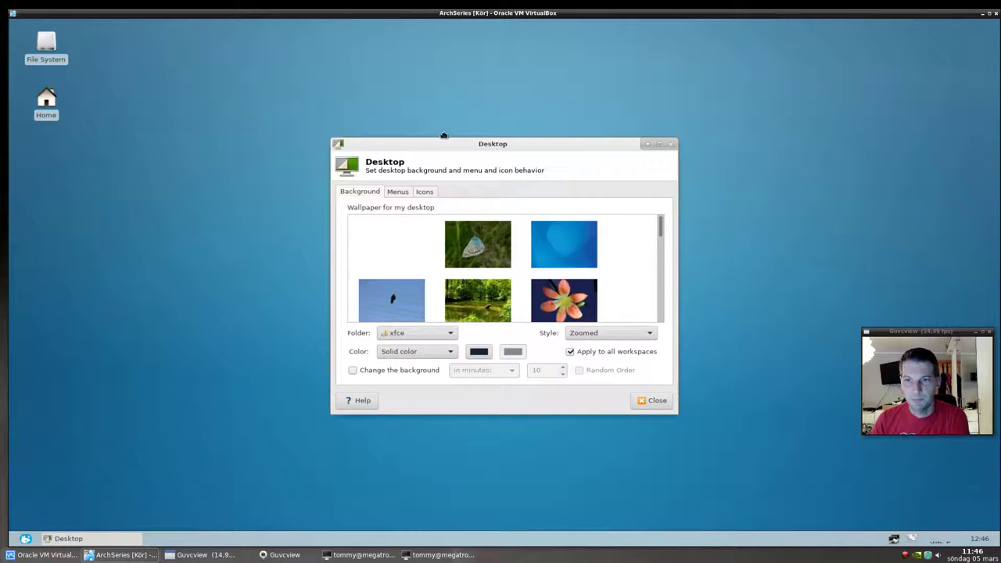
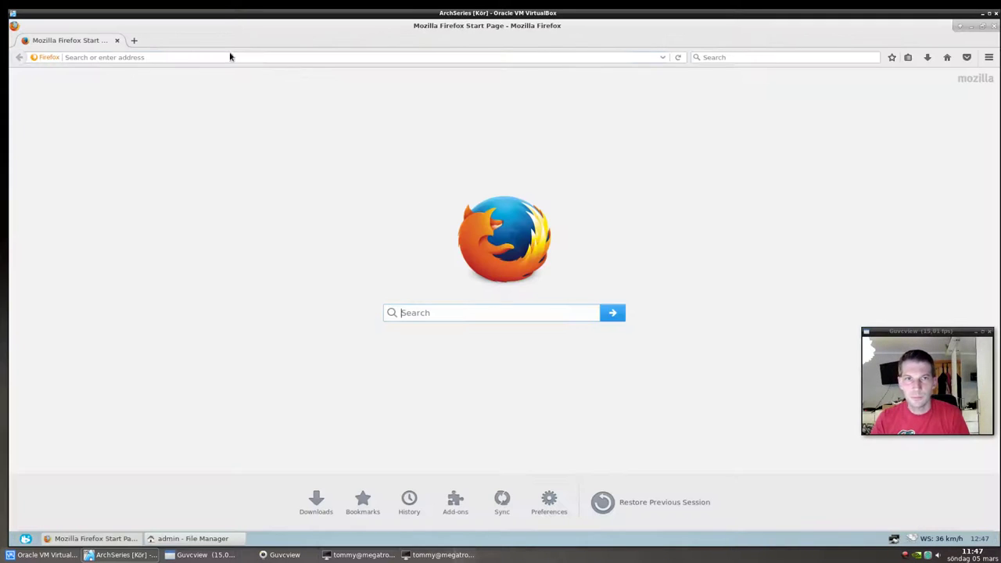
left_click(230, 56)
type("w")
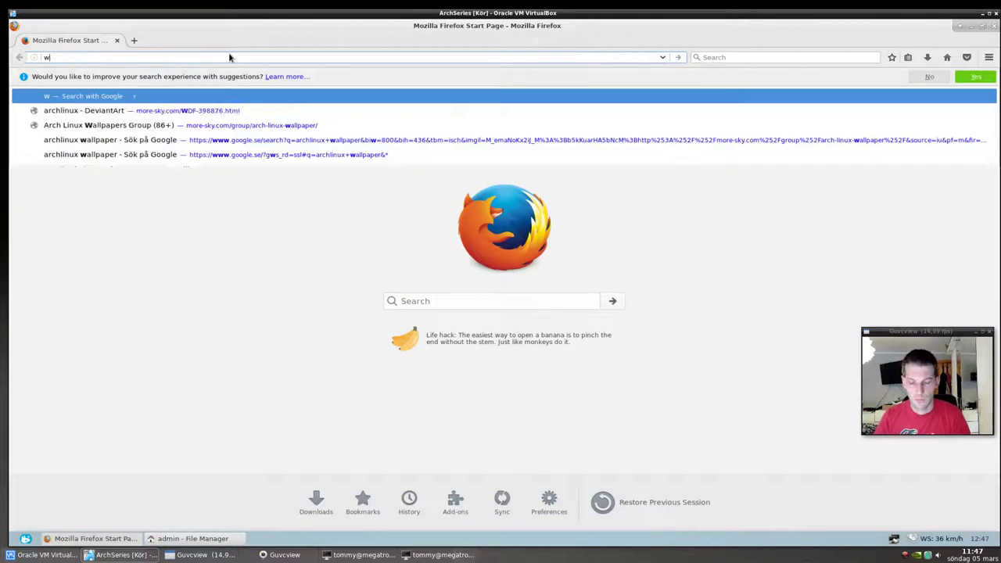
type("ww.google.se/")
key("Return")
Step: Search Google for "arch linux wallpaper 1920x1080" using the suggested query
type("archlinux wallap")
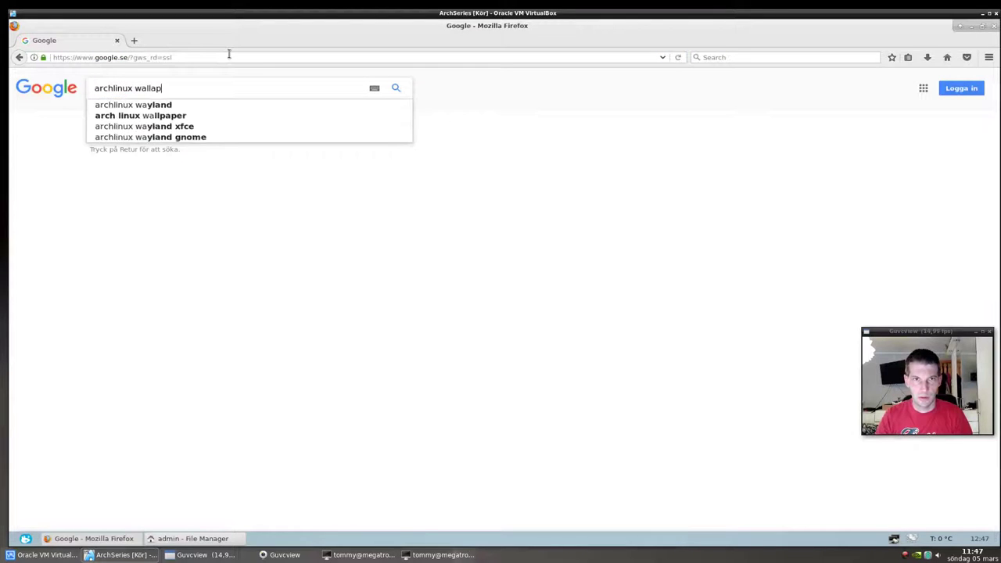
key("BackSpace")
key("BackSpace")
type("paper")
key("Down")
key("Down")
key("Down")
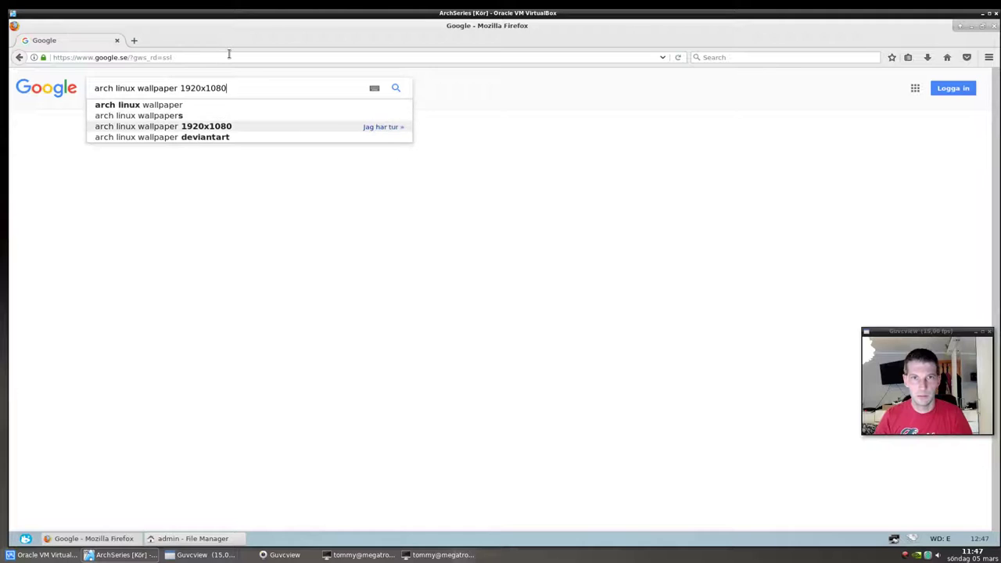
key("Return")
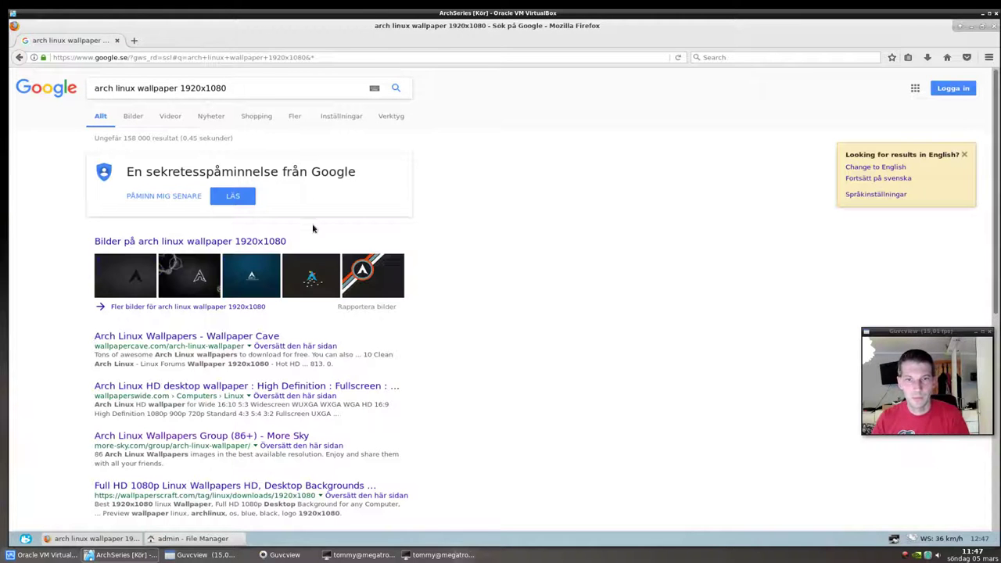
Step: Browse the image results for a wallpaper and open the source page of the "Linux, Arch Linux, Stars" galaxy image
left_click(135, 116)
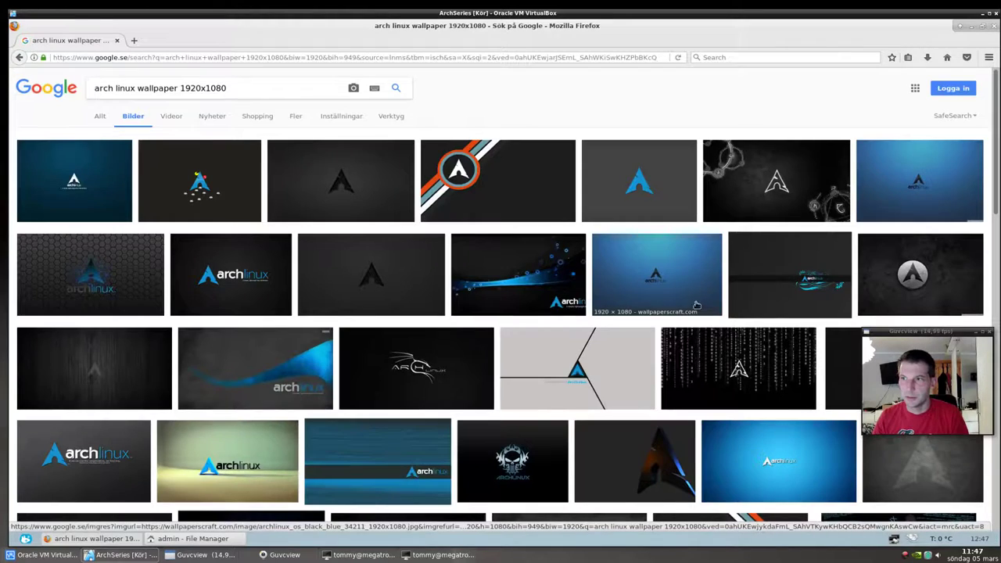
scroll(697, 305, "down", 12)
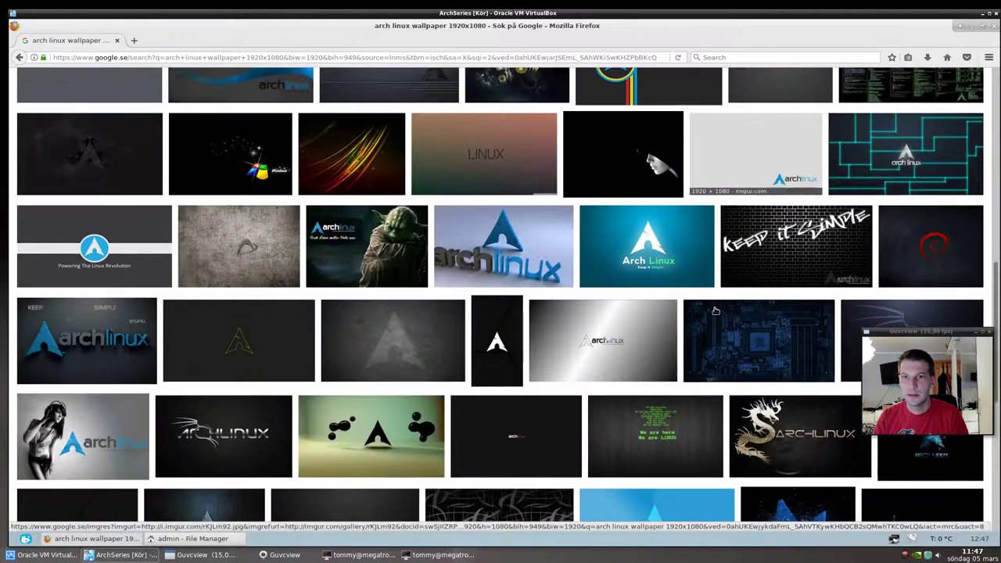
scroll(704, 307, "down", 1)
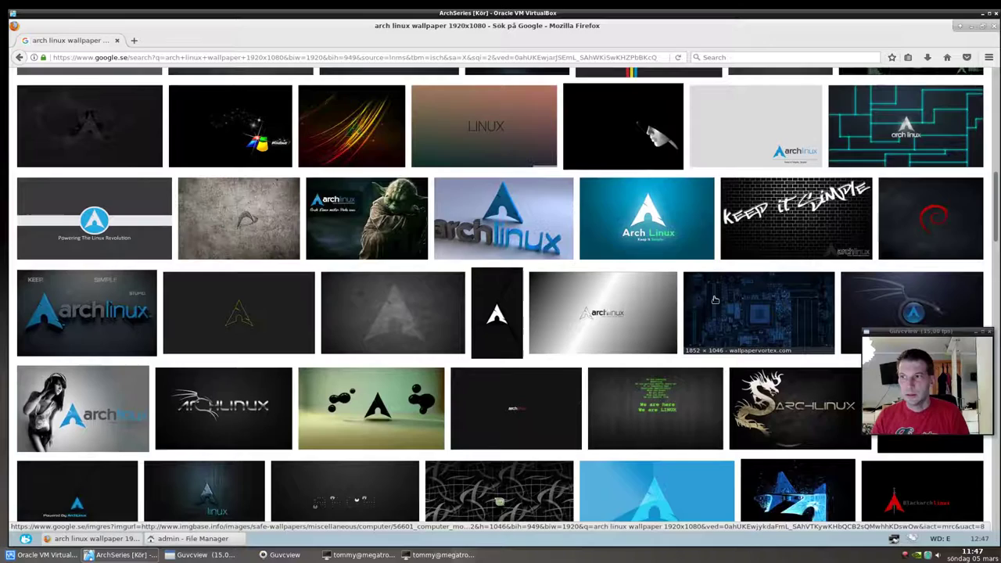
scroll(715, 300, "down", 10)
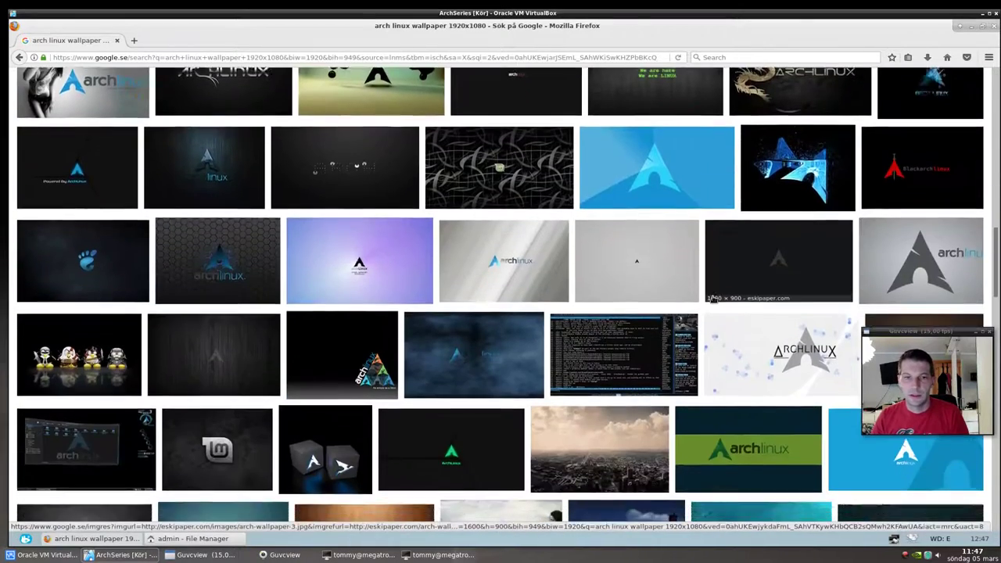
scroll(712, 298, "down", 5)
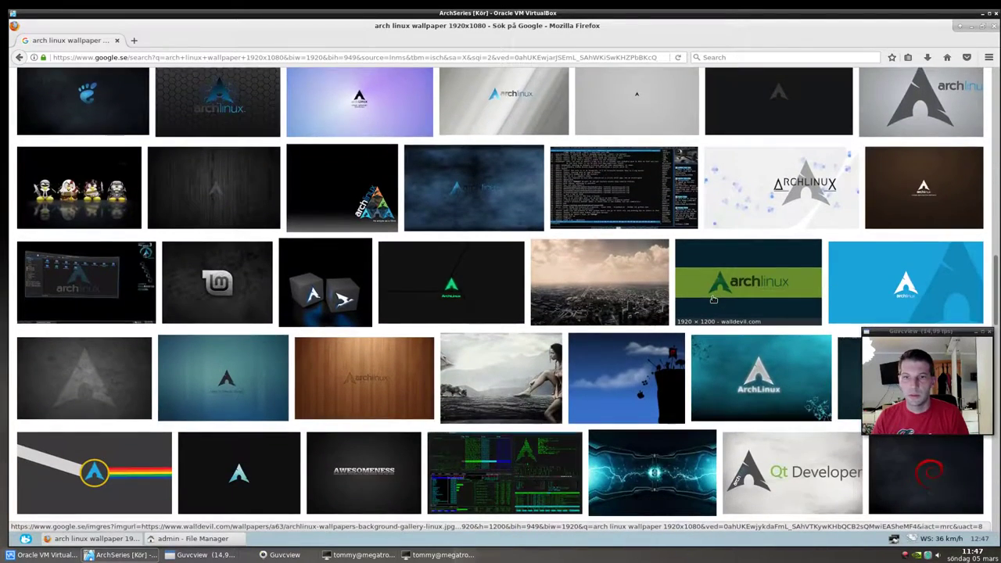
scroll(714, 299, "down", 7)
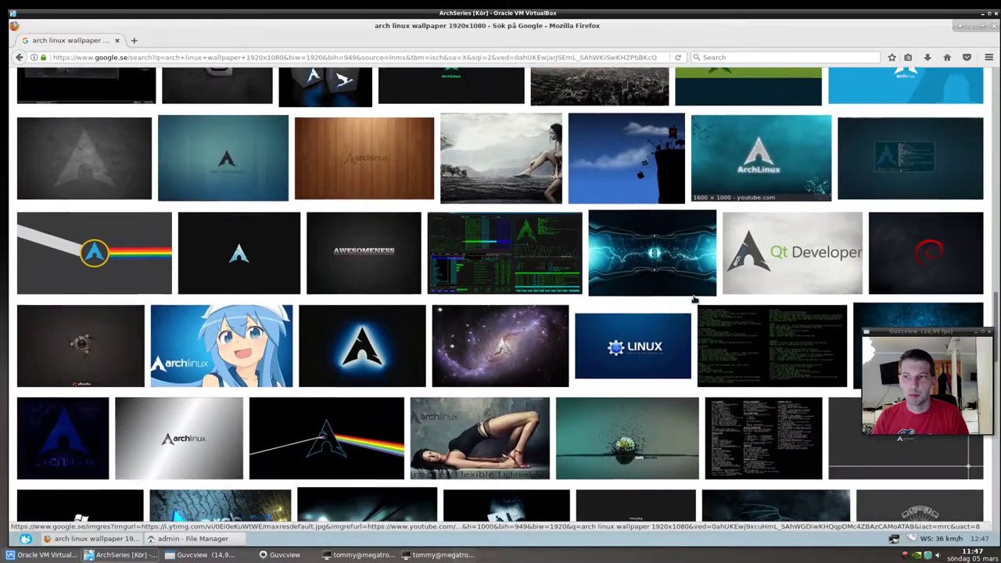
left_click(536, 334)
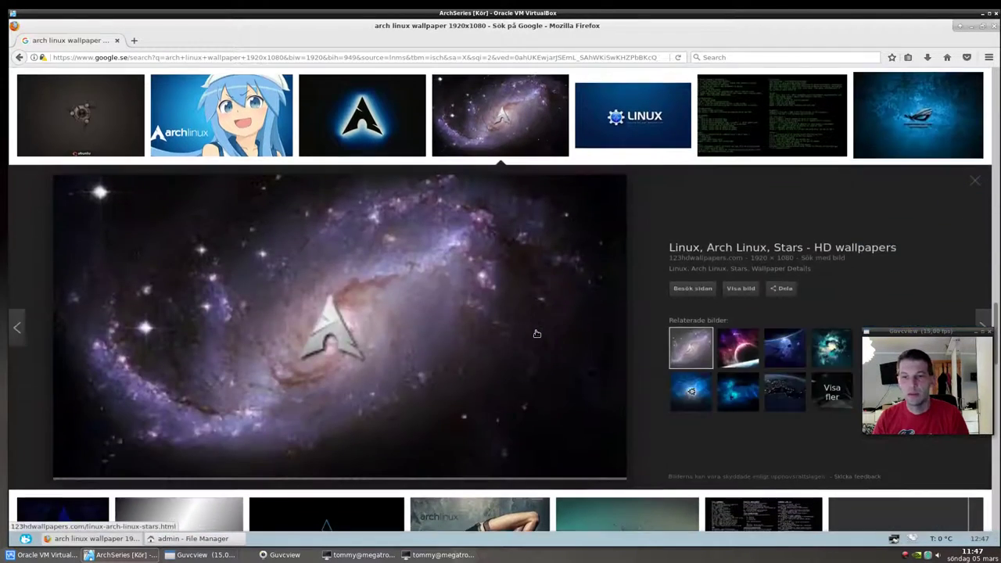
left_click(544, 289)
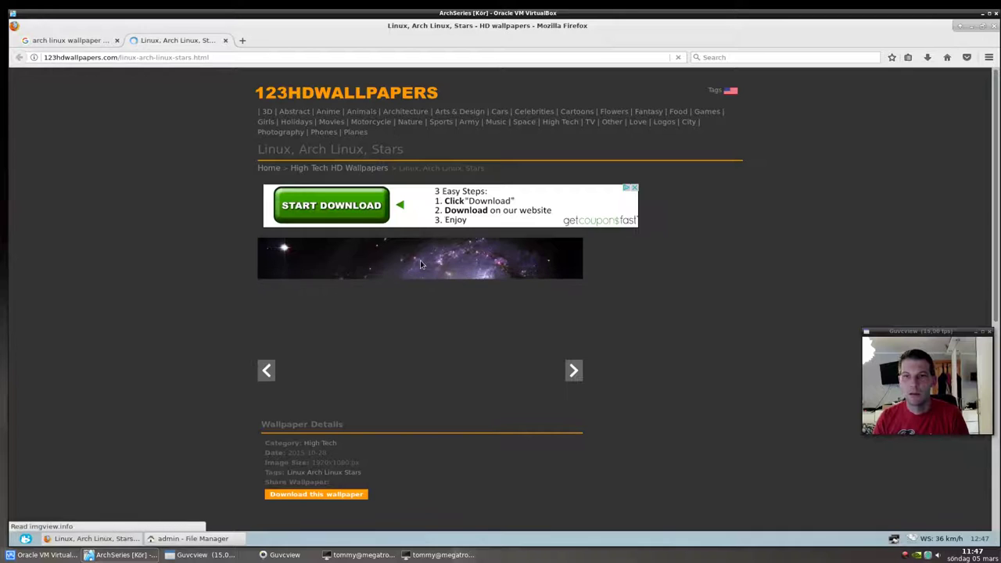
Step: Return to the Google image results and open the source page of the black Arch Linux dragon wallpaper
right_click(420, 264)
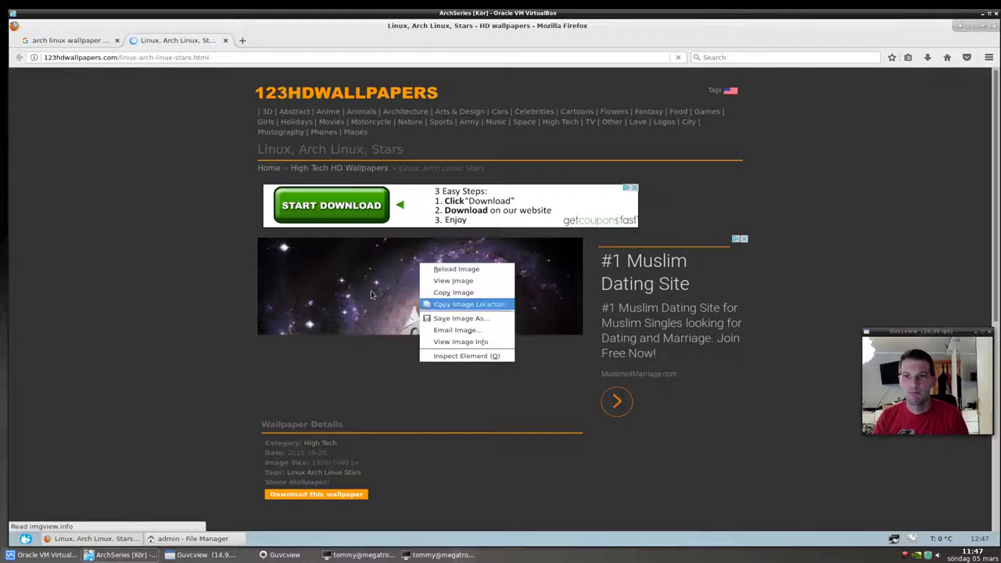
left_click(226, 167)
left_click(59, 40)
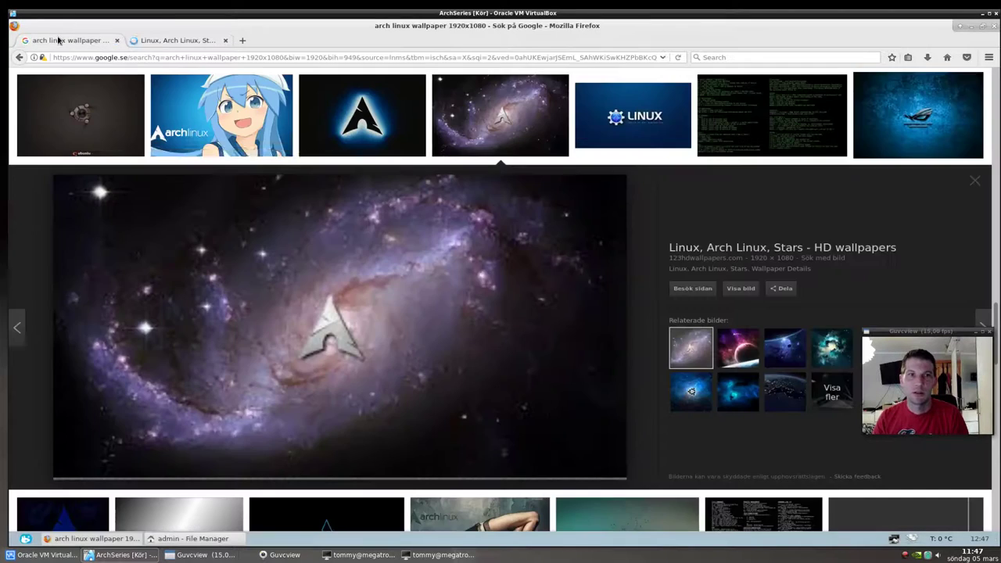
key("Escape")
scroll(376, 289, "up", 2)
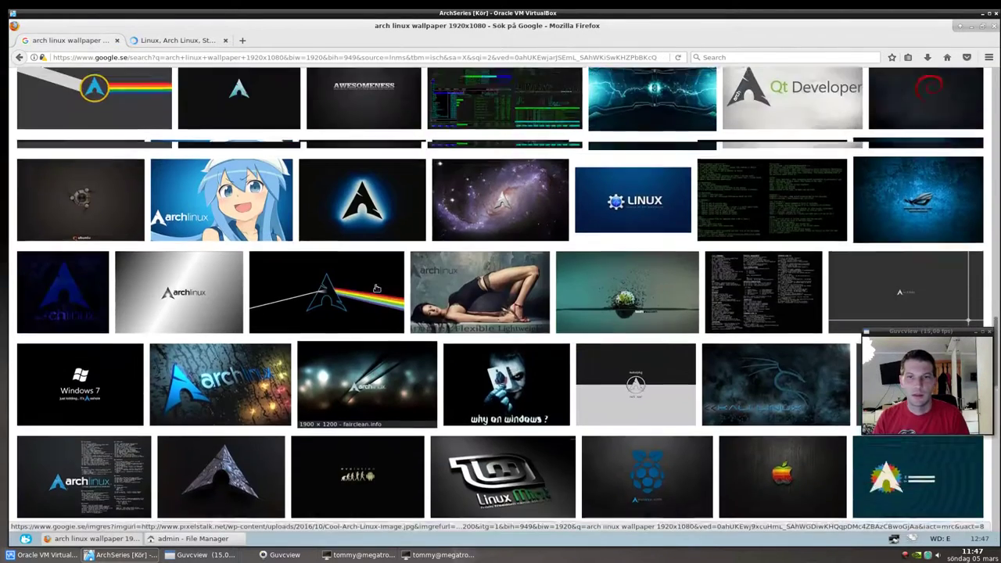
scroll(377, 288, "up", 6)
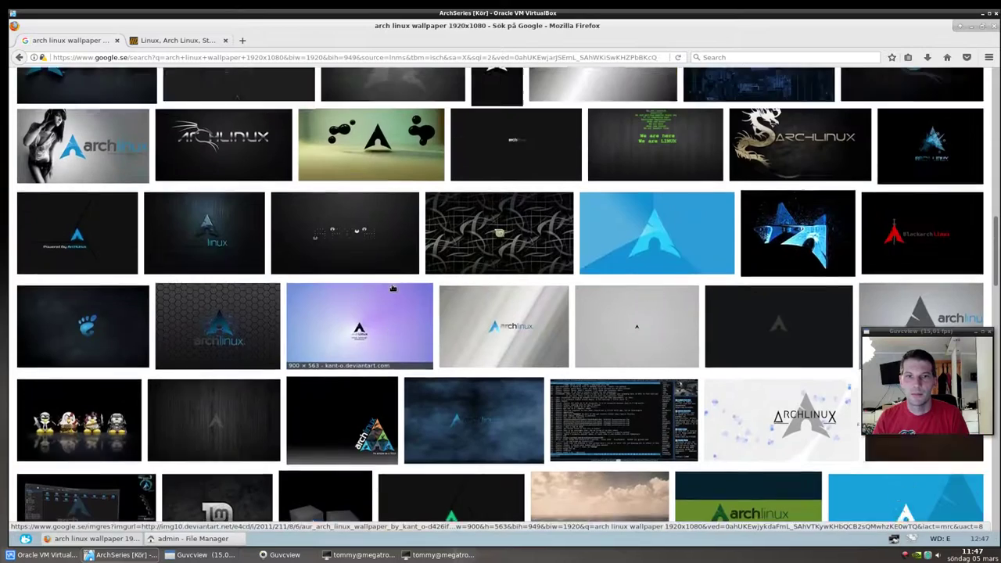
scroll(393, 287, "up", 6)
scroll(430, 288, "down", 1)
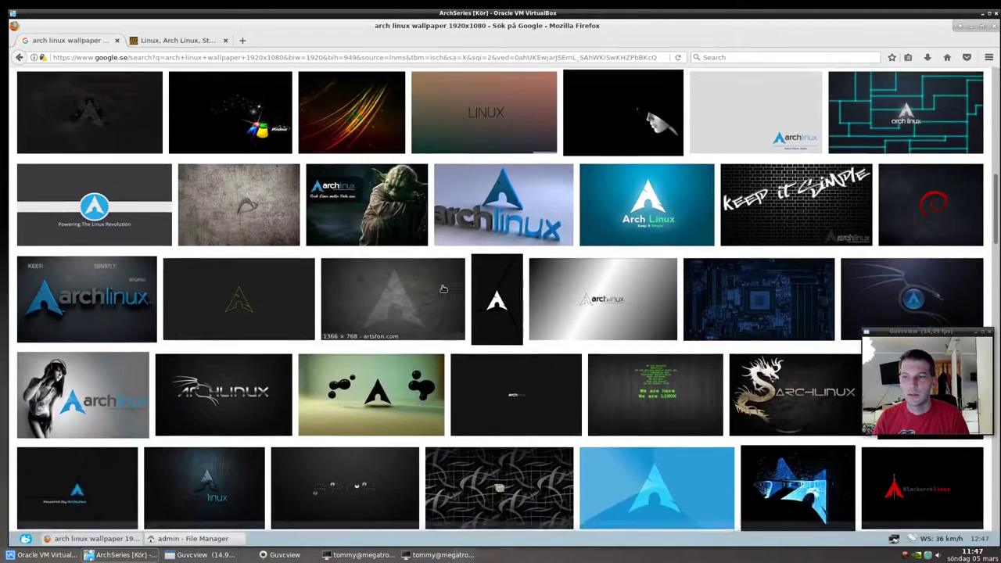
left_click(817, 371)
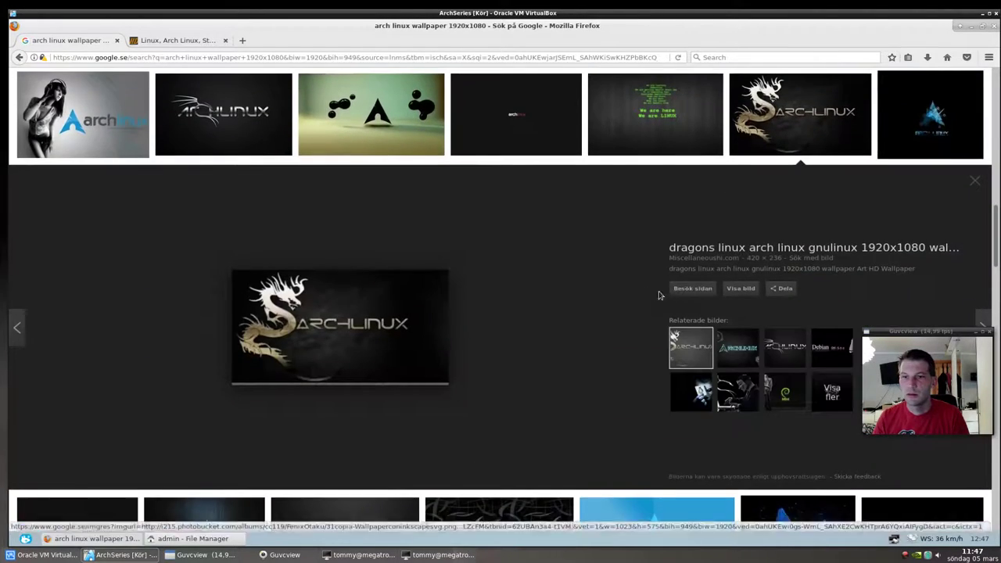
left_click(423, 321)
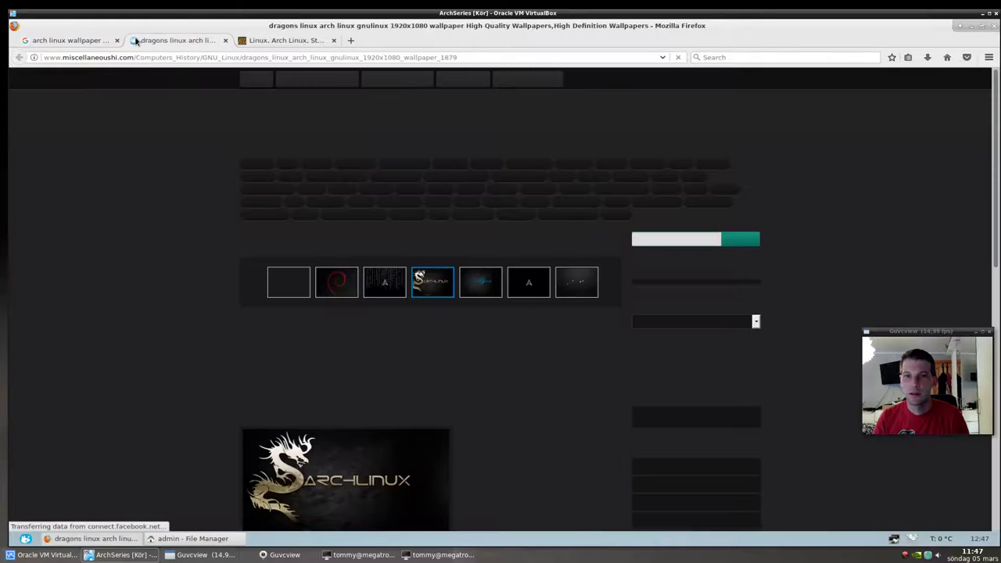
Step: Open the 1920x1200 widescreen download page of the dragon wallpaper
scroll(382, 353, "down", 3)
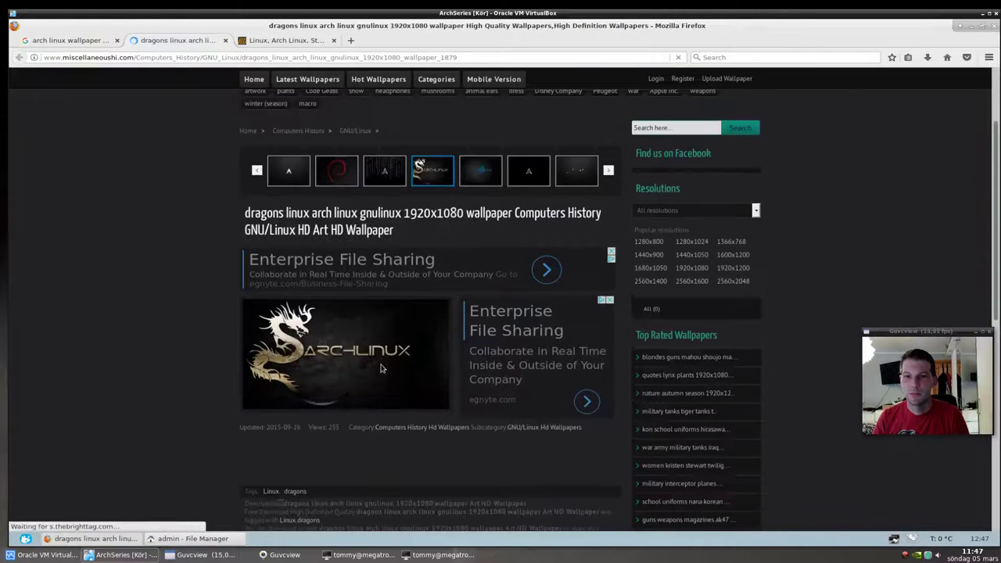
scroll(395, 356, "down", 4)
scroll(371, 351, "down", 5)
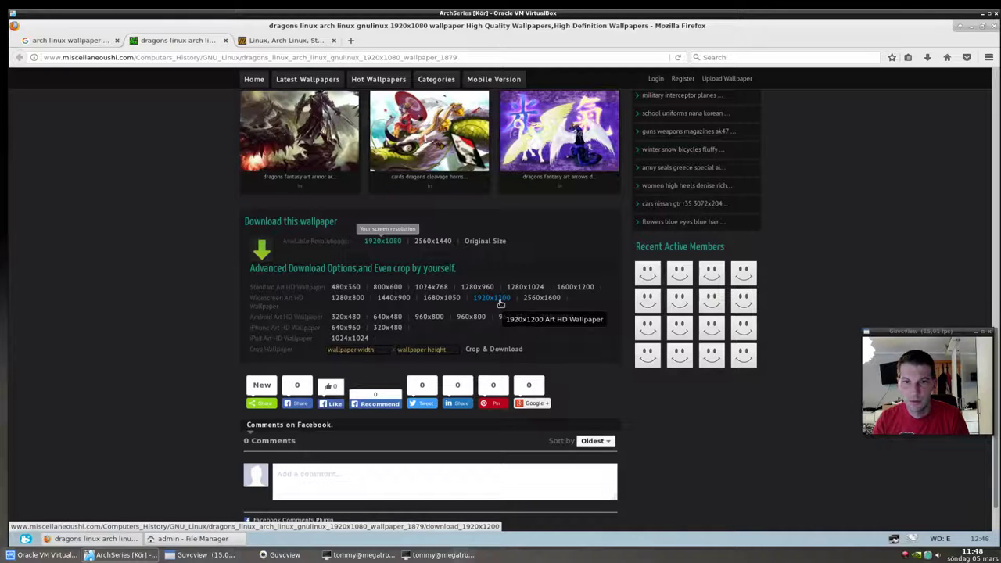
left_click(499, 302)
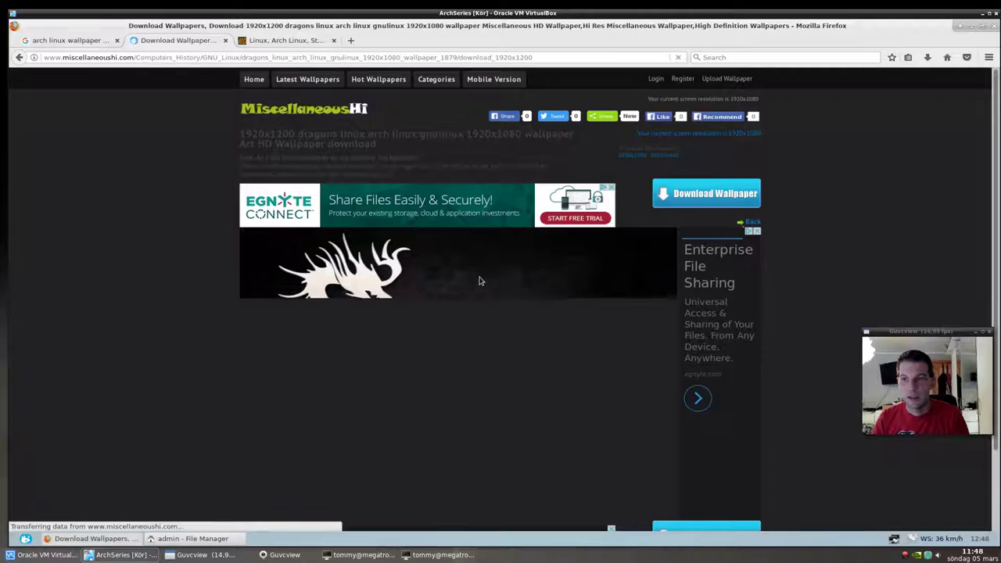
Step: Start saving the full-size dragon image and show hidden folders in the home directory
right_click(434, 324)
left_click(468, 368)
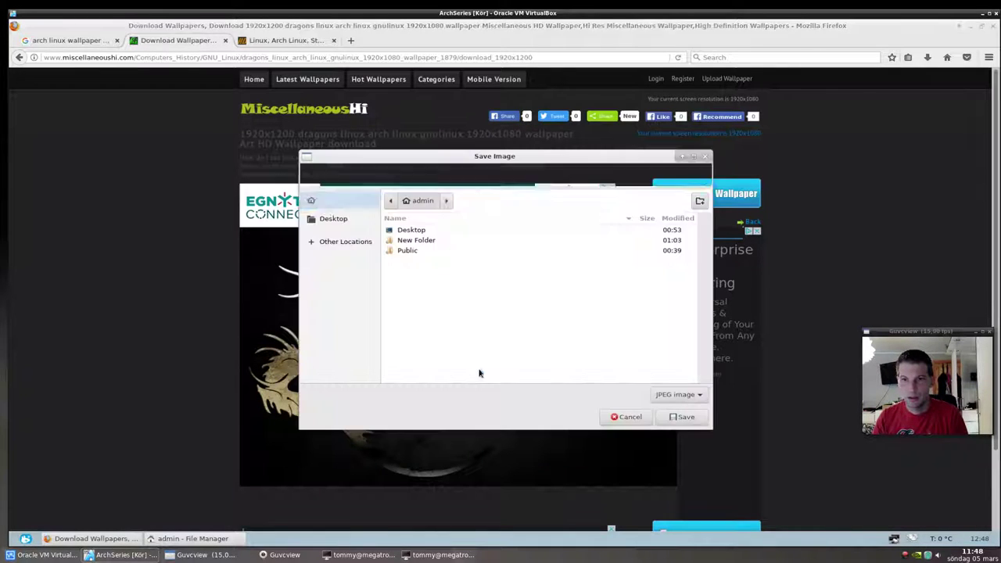
key("ctrl+h")
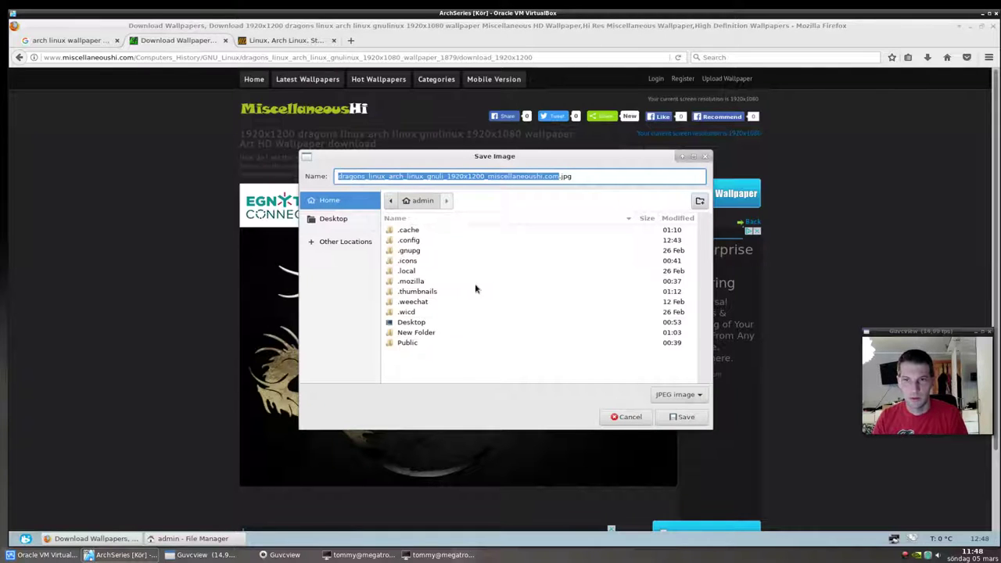
Step: Check the .local/share folder as a possible save location and return to the home folder
double_click(408, 270)
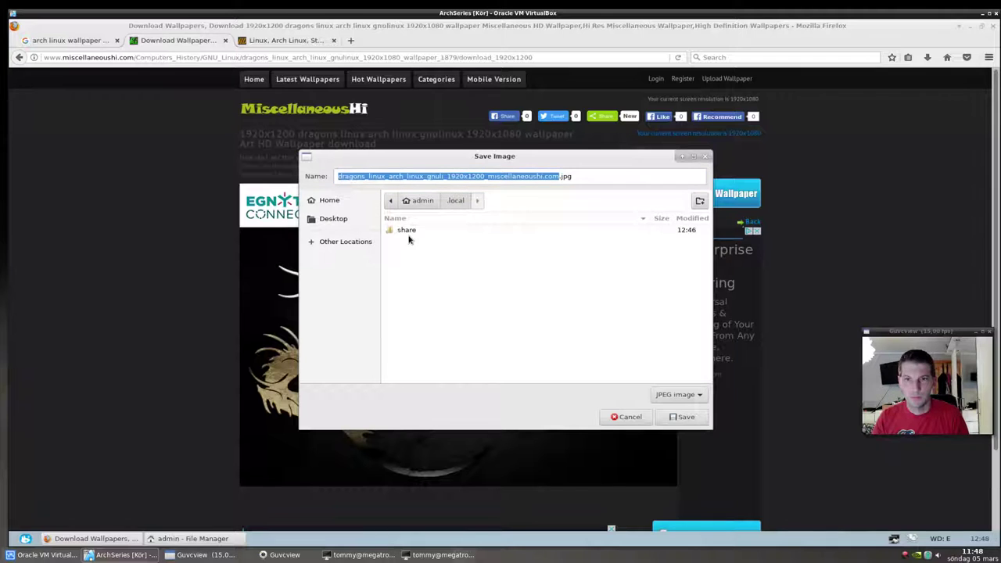
double_click(407, 230)
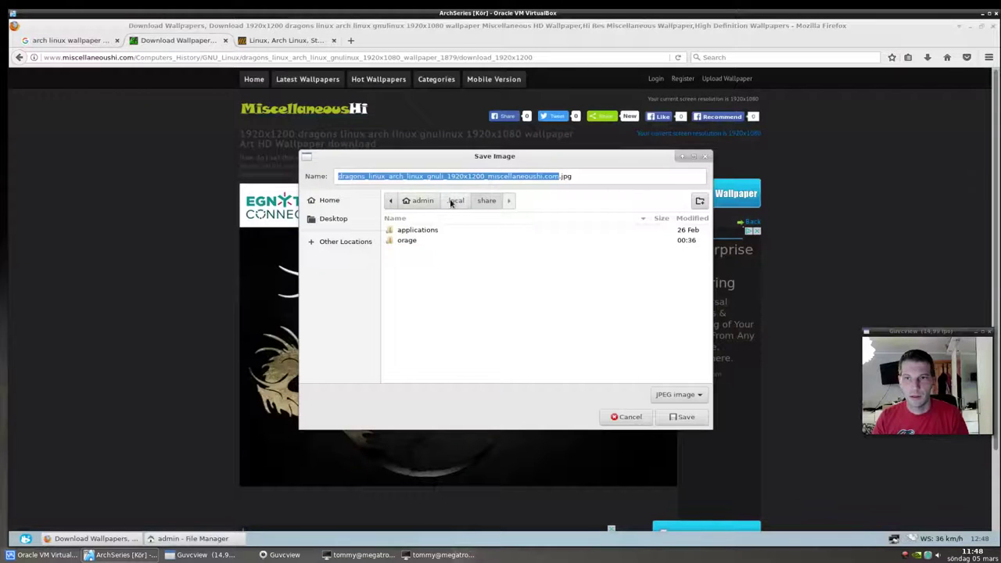
left_click(452, 201)
left_click(429, 204)
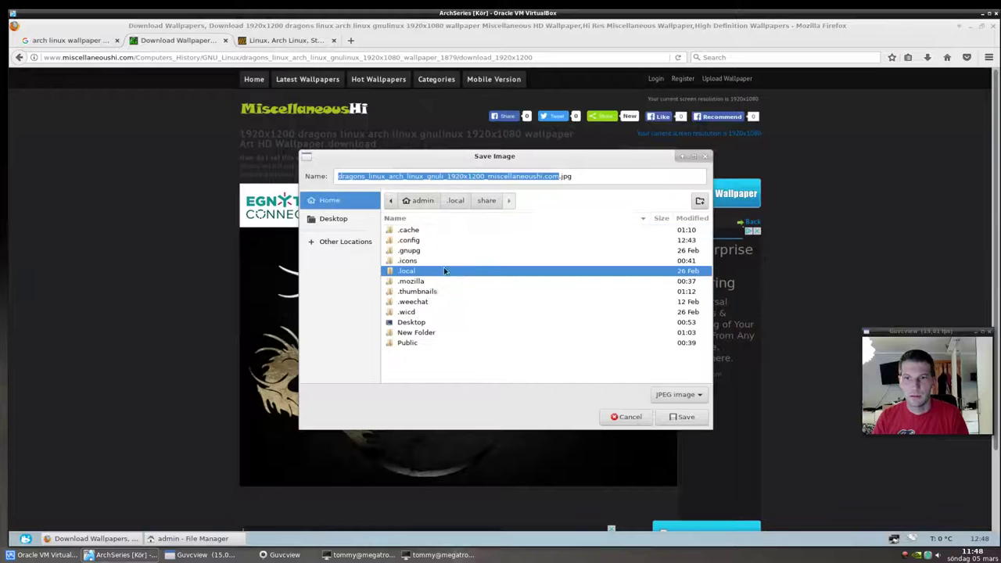
right_click(443, 363)
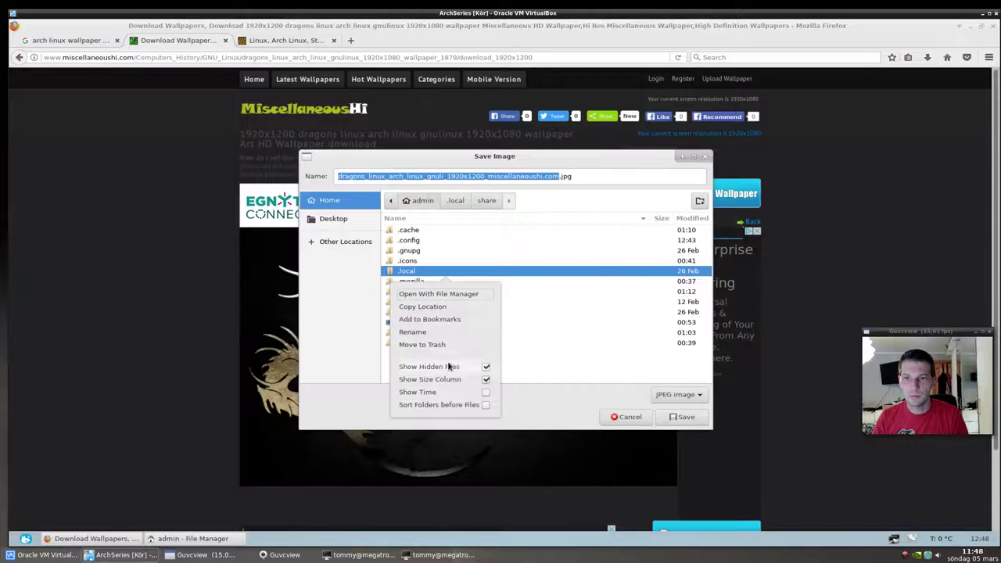
left_click(519, 341)
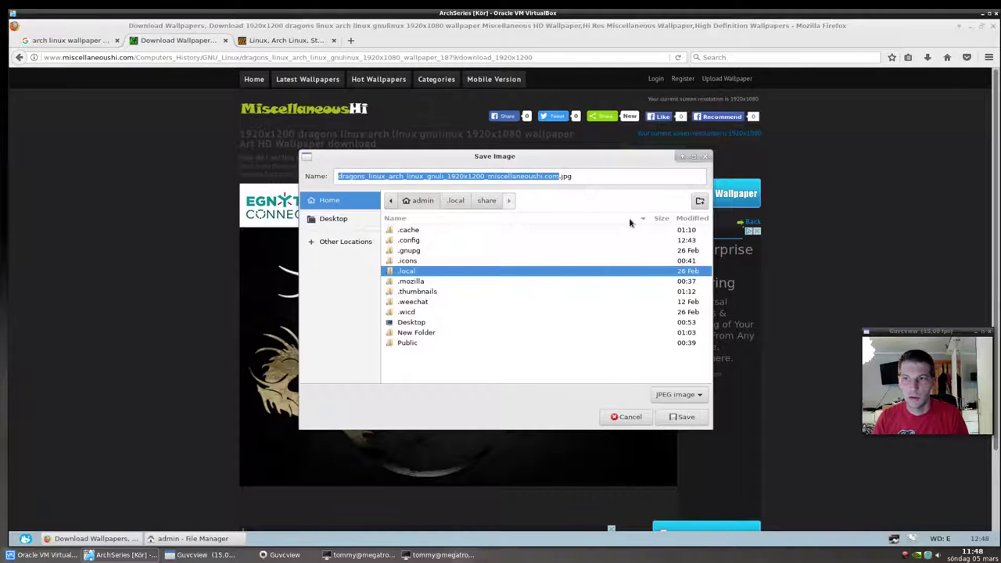
Step: Create a hidden folder named .wallpaper in the home directory and save the dragon image in it
left_click(701, 202)
type(".wallaper")
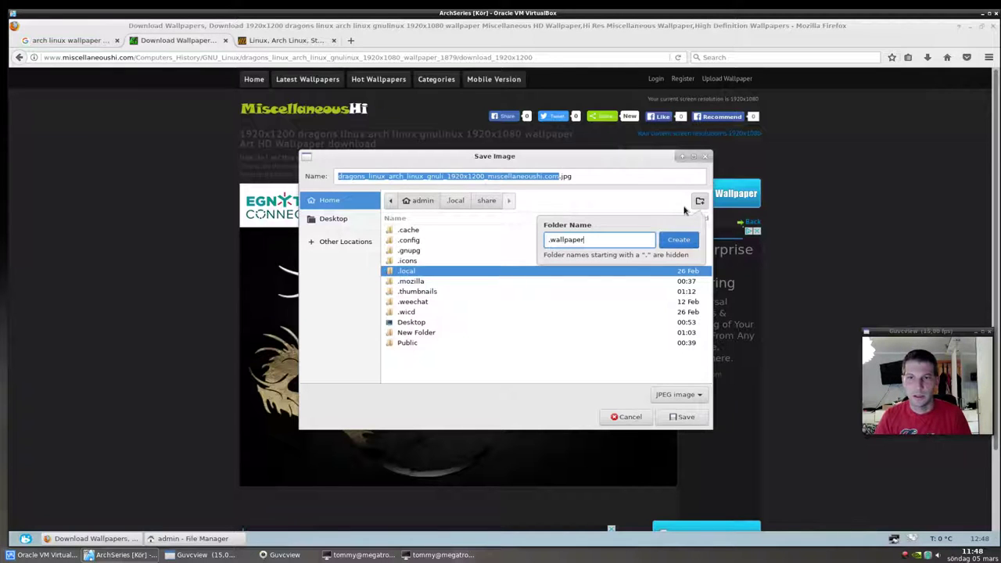
key("Return")
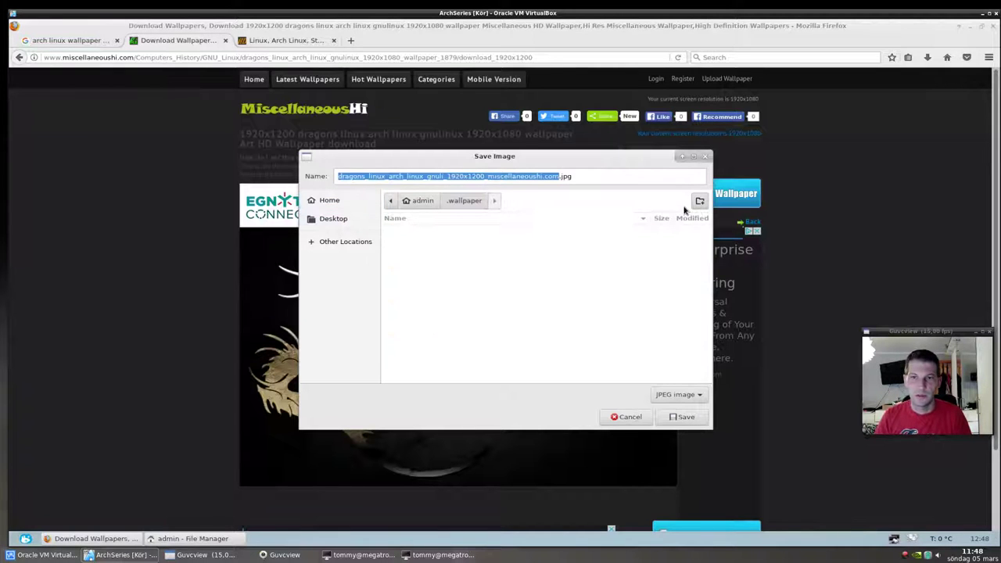
left_click(678, 417)
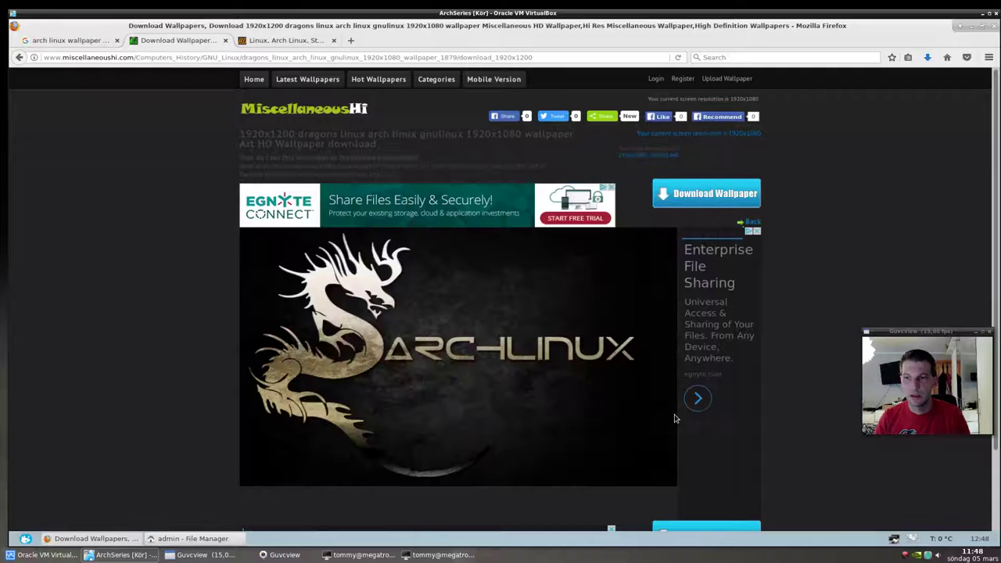
Step: Minimize the browser, check the .wallpaper folder in the file manager for the saved image, and close the file manager
left_click(961, 25)
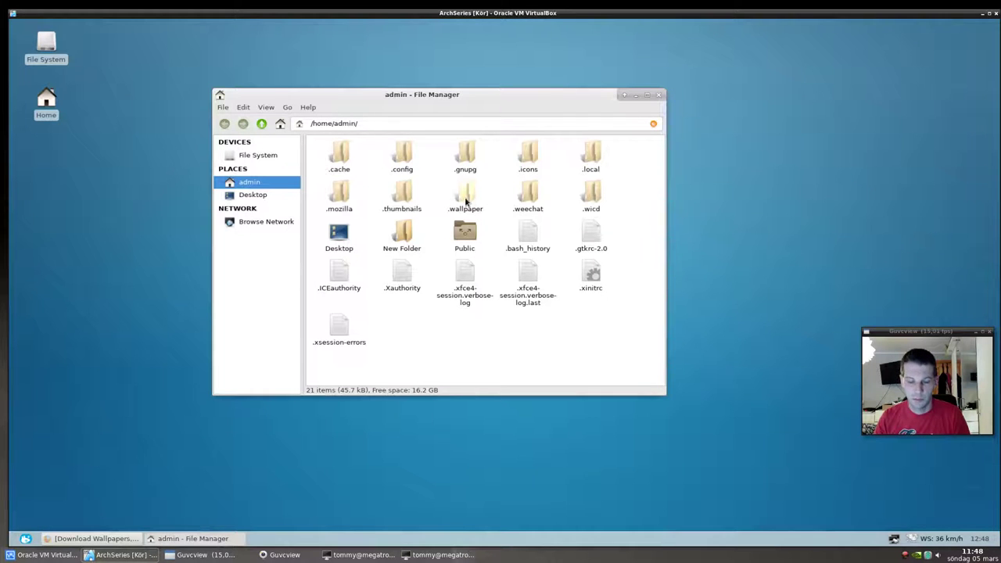
double_click(466, 202)
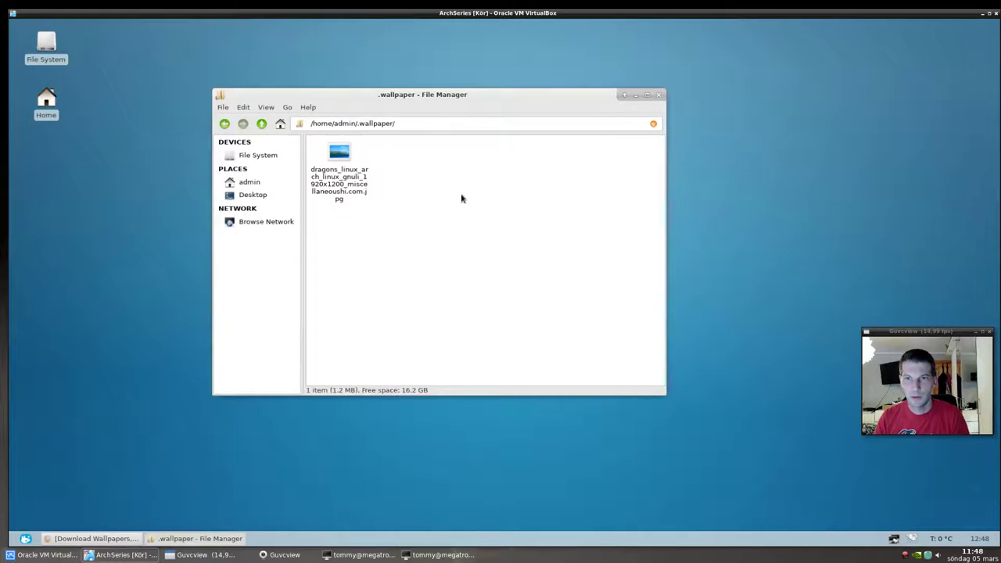
left_click(350, 169)
left_click(658, 94)
Step: Set the desktop wallpaper to the dragon image from the hidden .wallpaper folder in the home directory
right_click(394, 141)
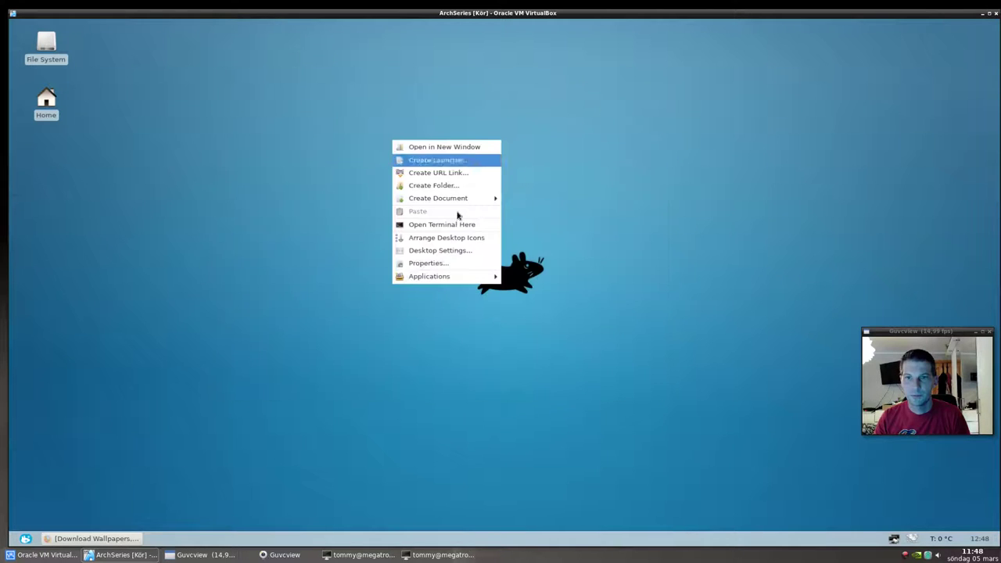
left_click(463, 252)
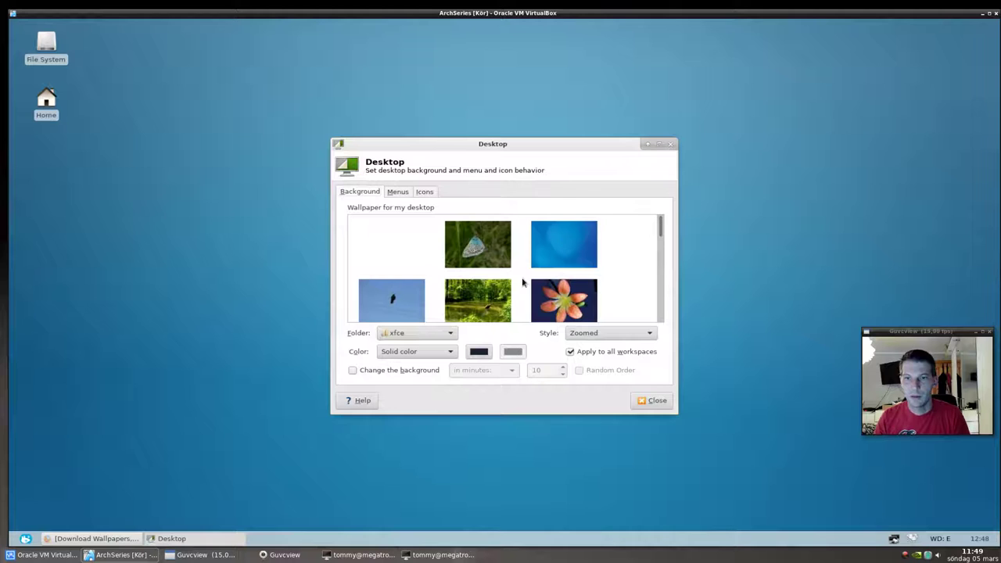
left_click(450, 334)
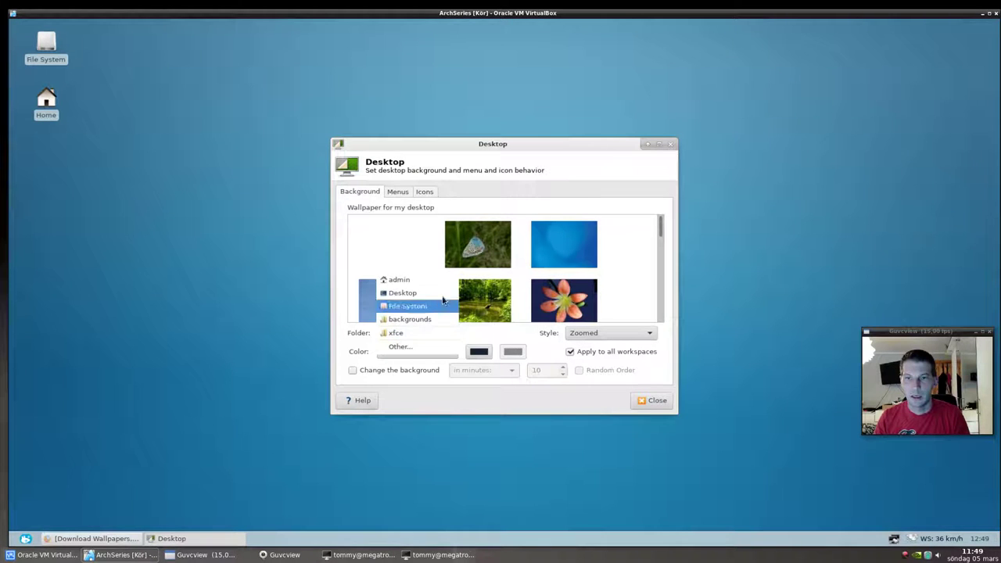
left_click(434, 348)
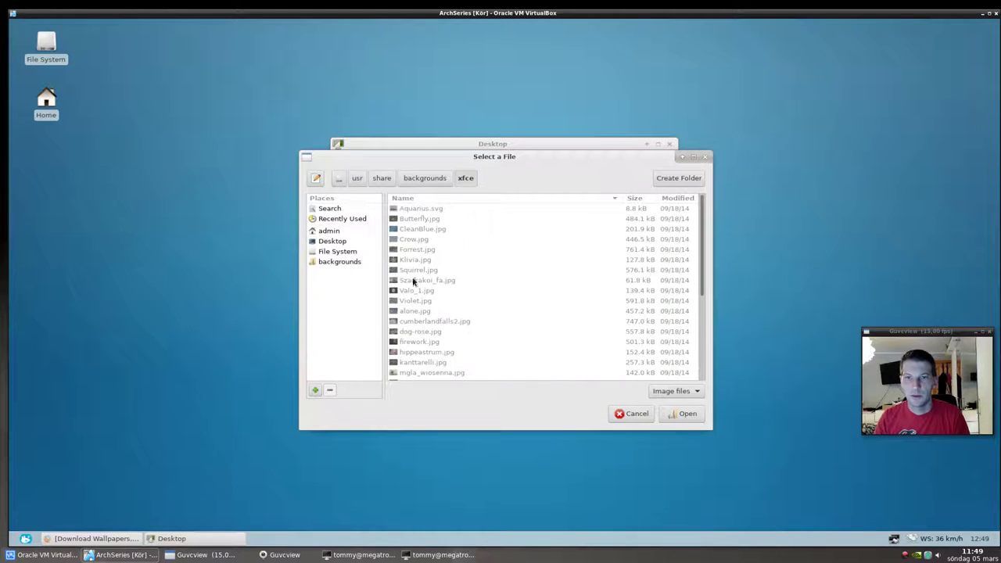
left_click(348, 233)
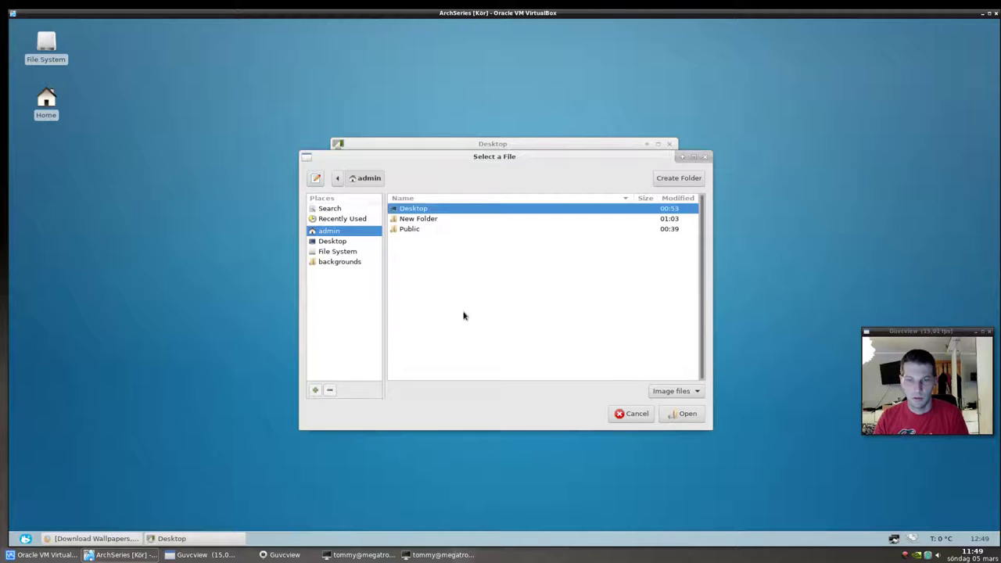
key("ctrl+h")
left_click(426, 280)
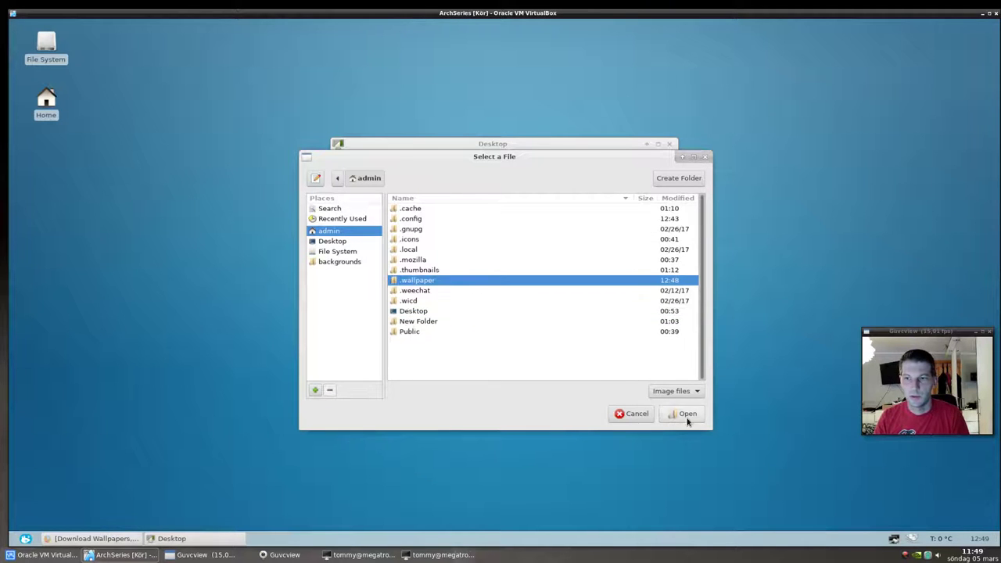
left_click(685, 414)
left_click(405, 249)
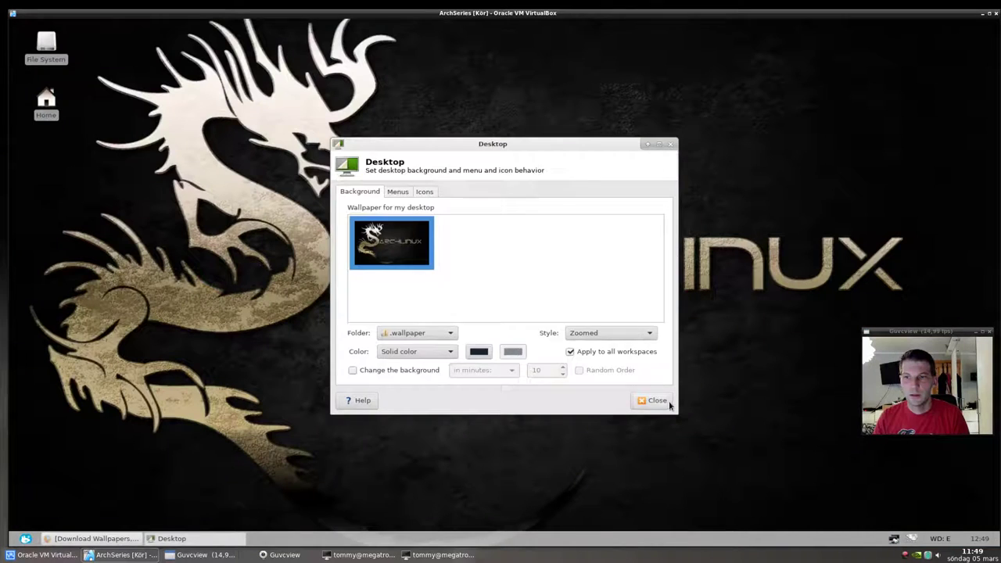
left_click(655, 400)
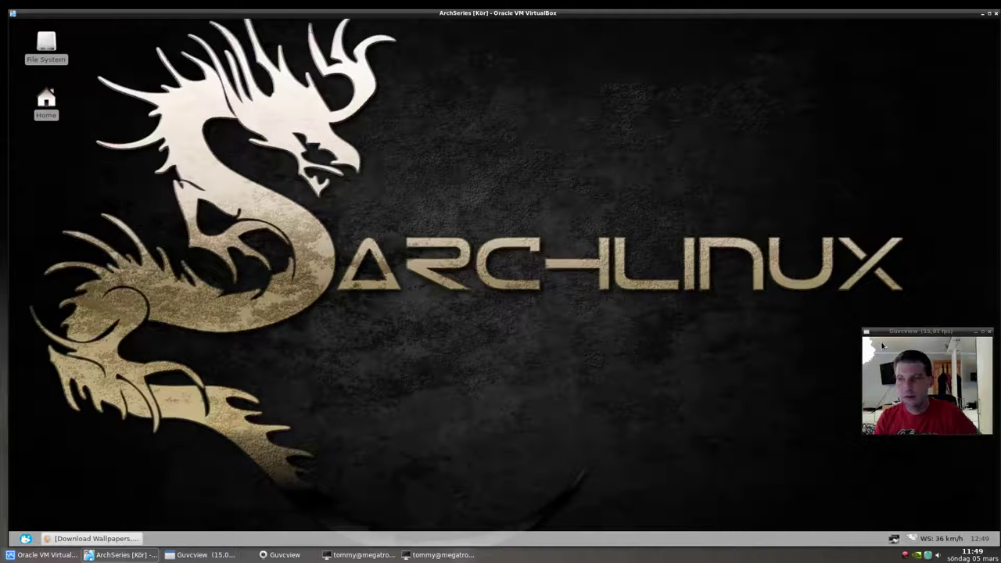
left_click_drag(906, 333, 886, 382)
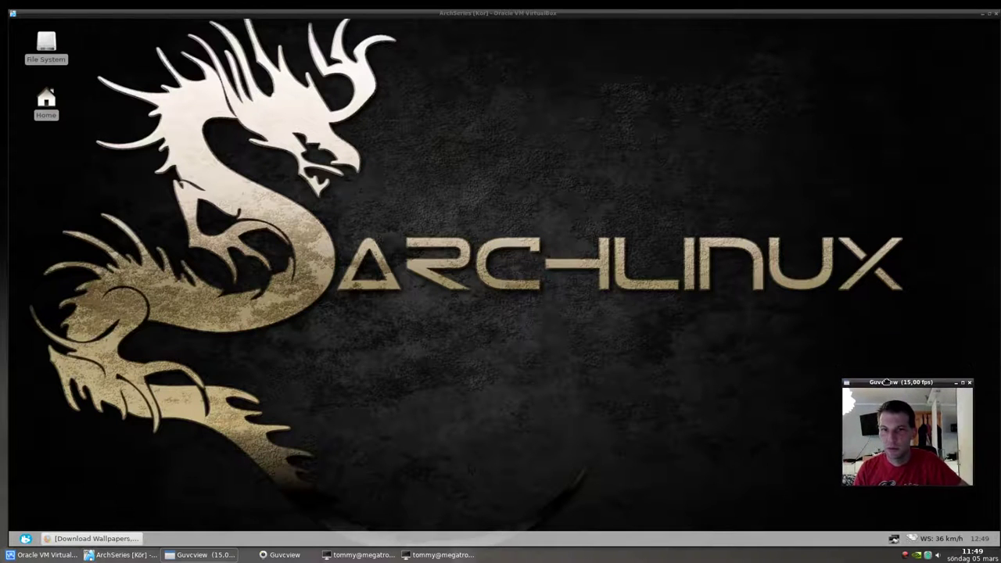
Step: Reopen the desktop settings to view the backgrounds wallpaper folder and the desktop menu options
right_click(325, 212)
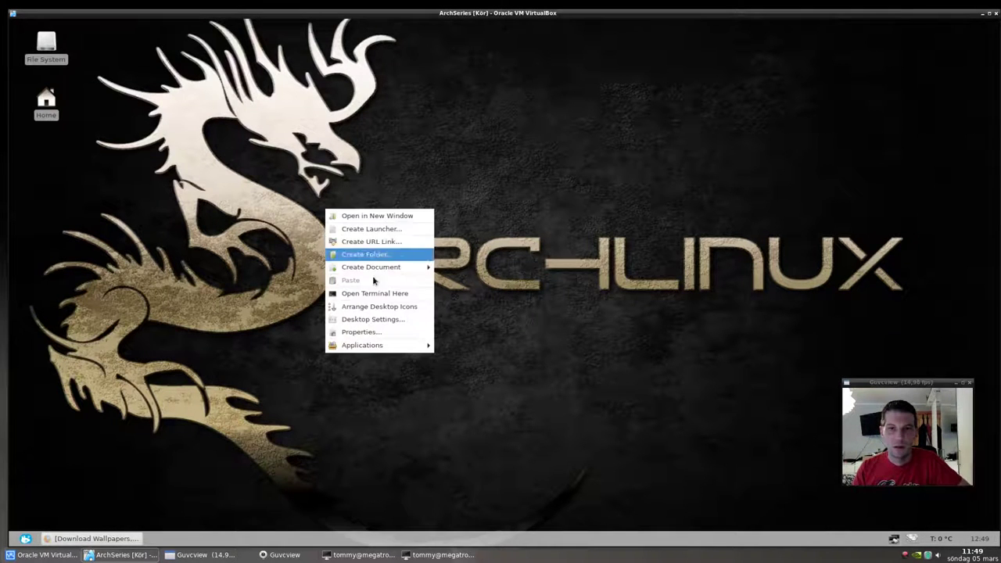
left_click(368, 319)
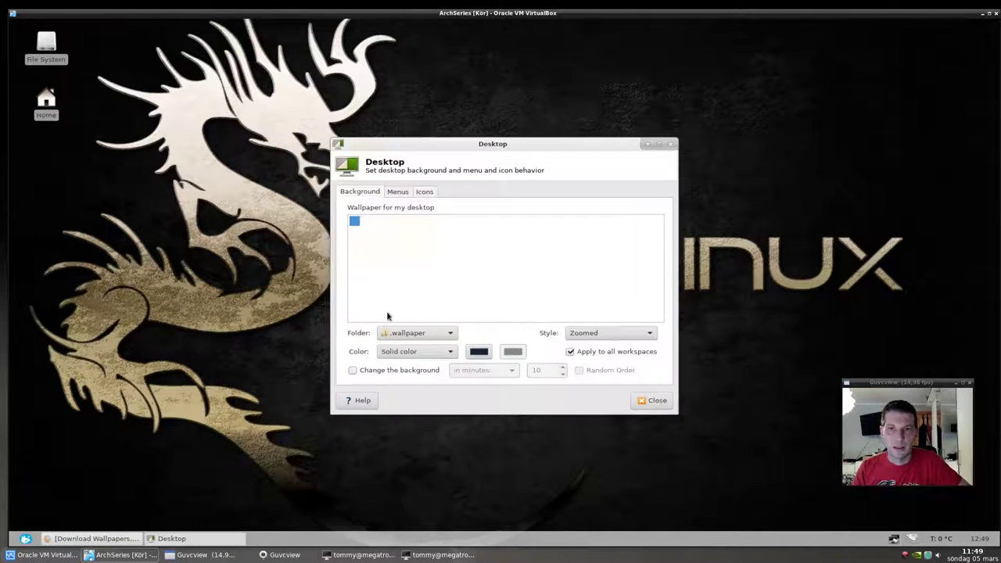
left_click(443, 333)
left_click(433, 320)
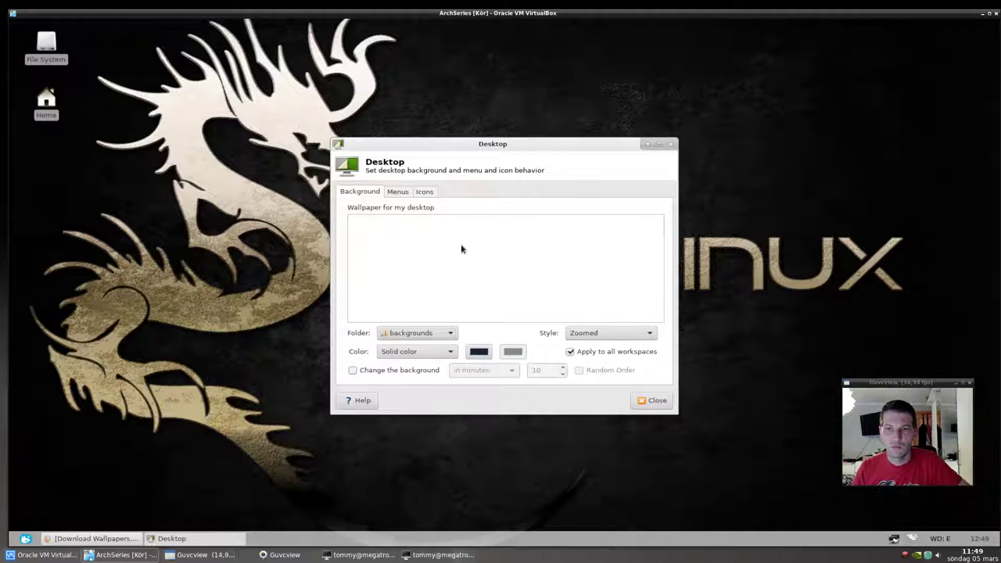
left_click(397, 192)
left_click(366, 192)
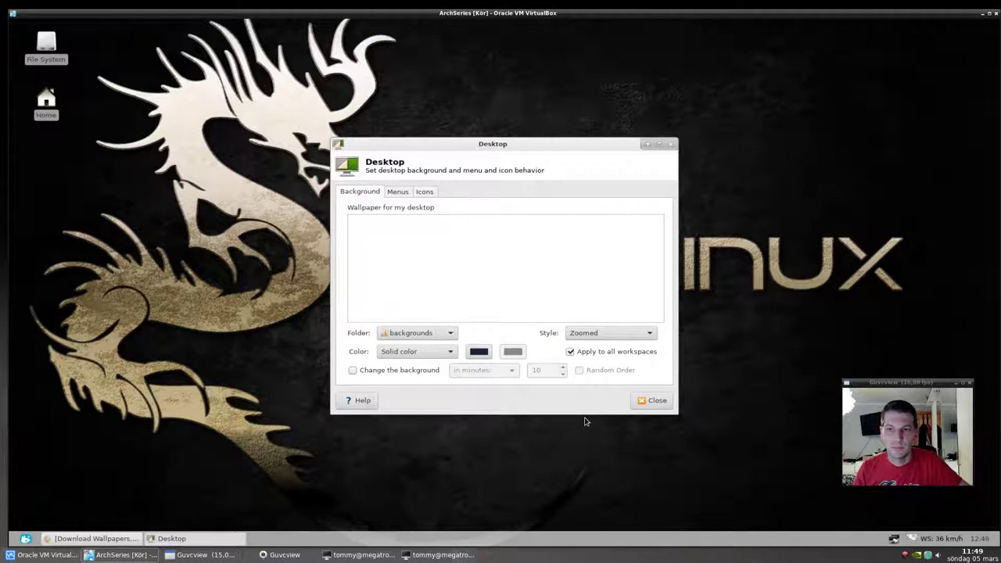
Step: View the File System folder as wallpaper source in the desktop settings and close the settings
left_click(450, 332)
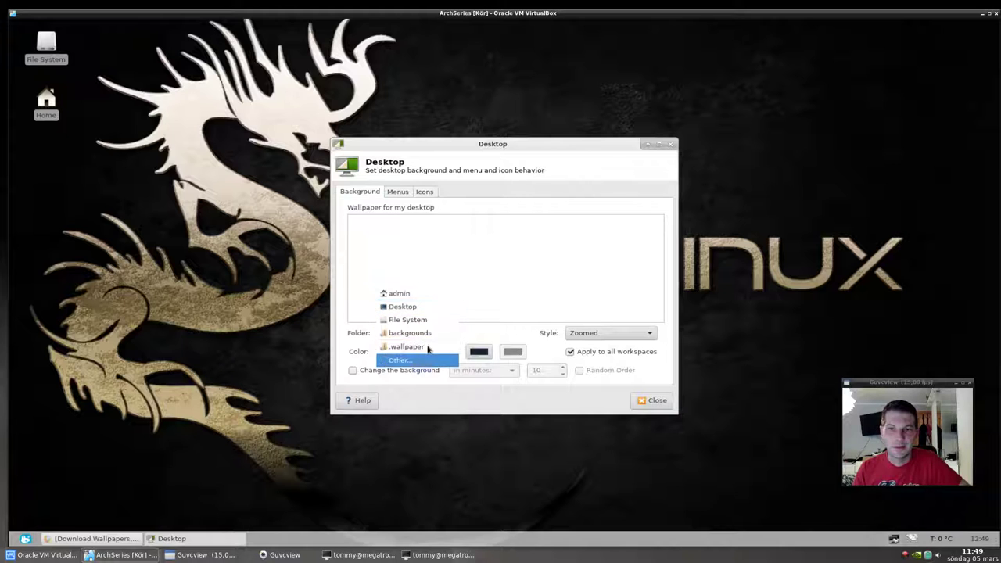
left_click(429, 320)
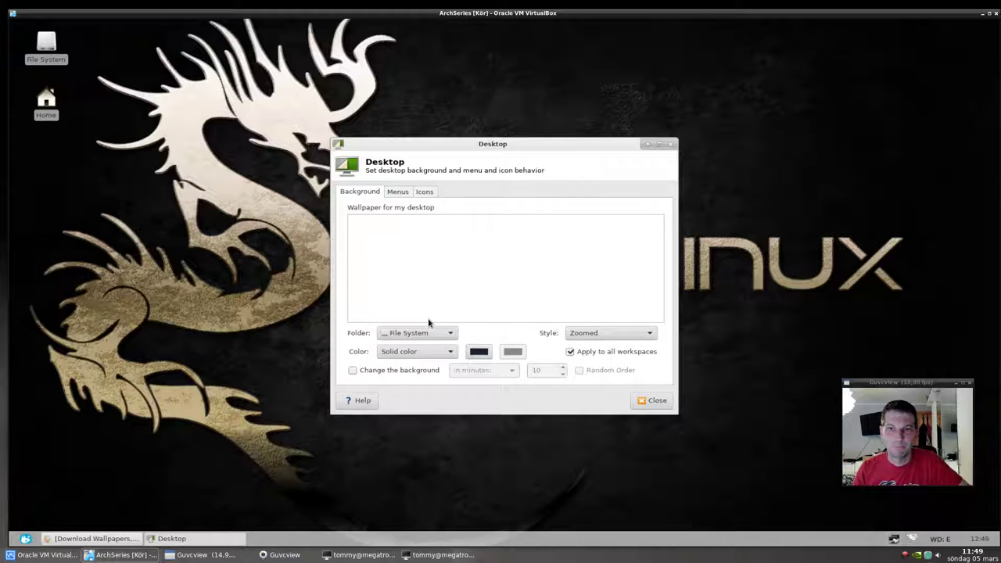
left_click(656, 402)
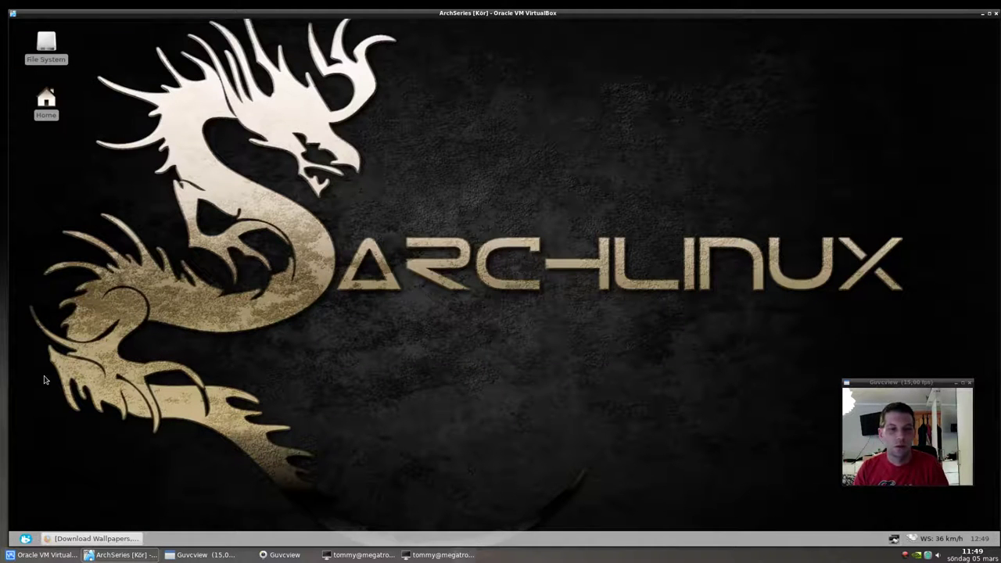
Step: Launch Xfce Terminal from the system applications and move its window closer to the middle of the desktop
left_click(26, 539)
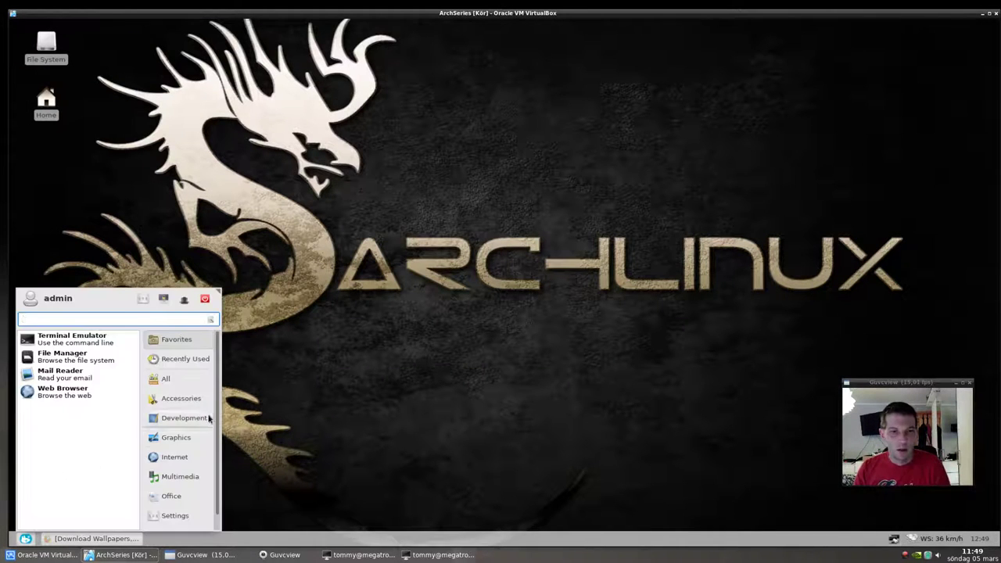
scroll(218, 423, "down", 1)
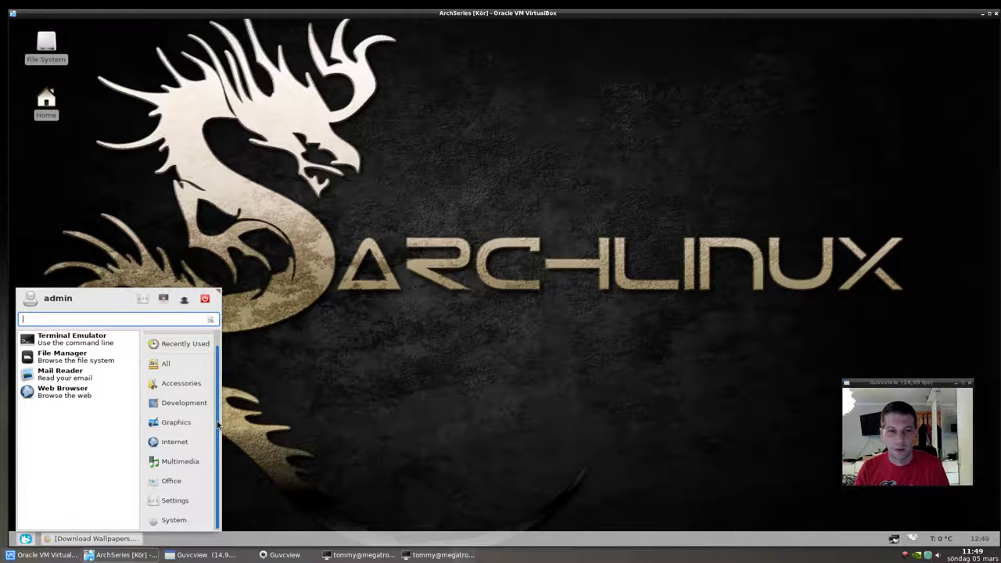
left_click(176, 519)
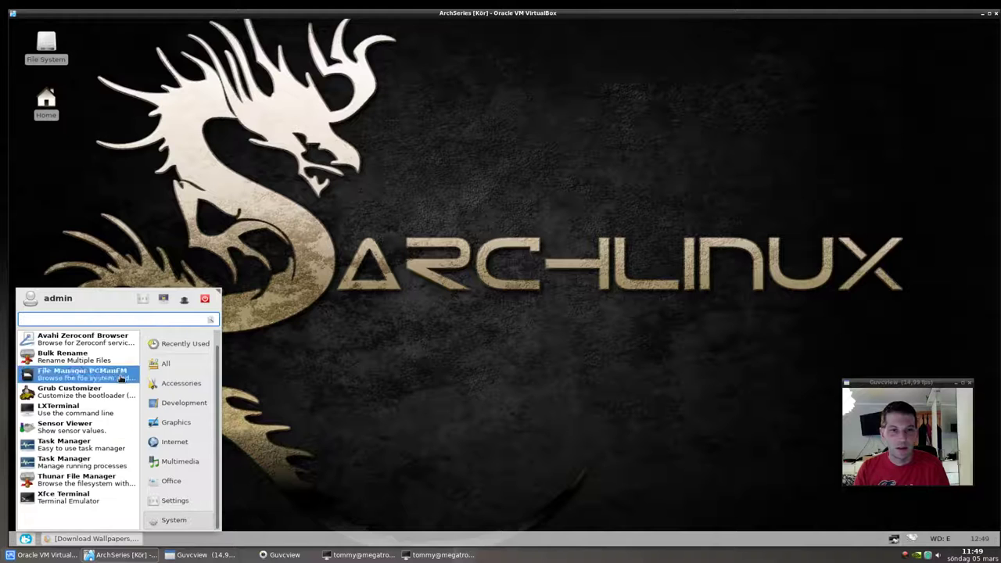
left_click(118, 498)
left_click_drag(240, 34, 447, 143)
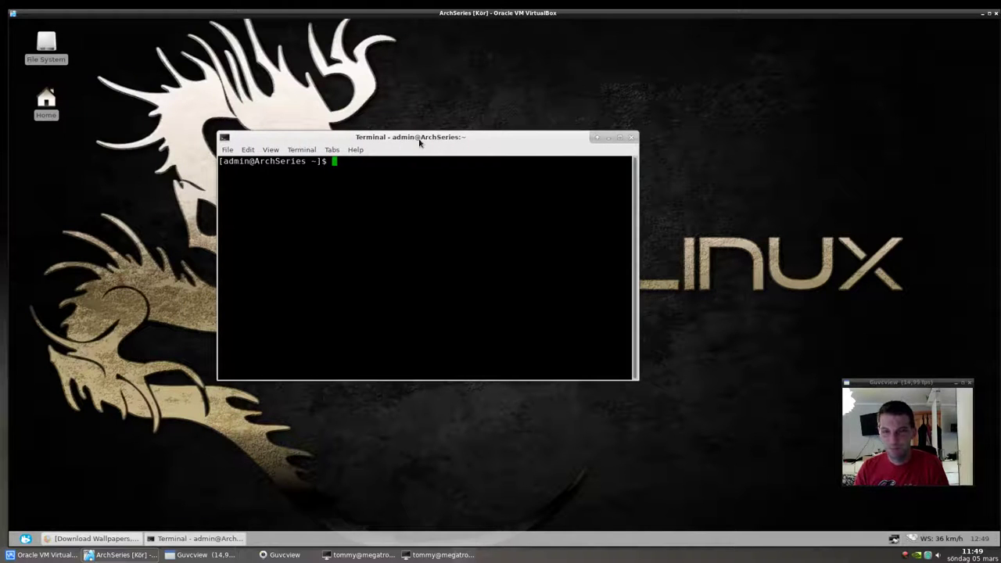
Step: Set the terminal's transparent background to an opacity of about 0.73 and reposition the window over the wallpaper
left_click(252, 151)
left_click(280, 209)
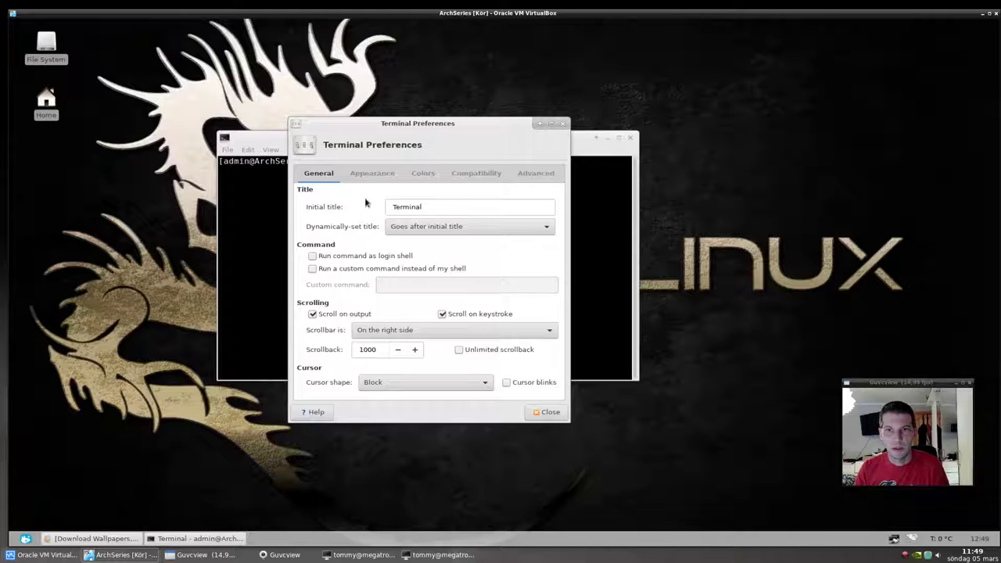
left_click(372, 173)
left_click_drag(458, 286, 489, 287)
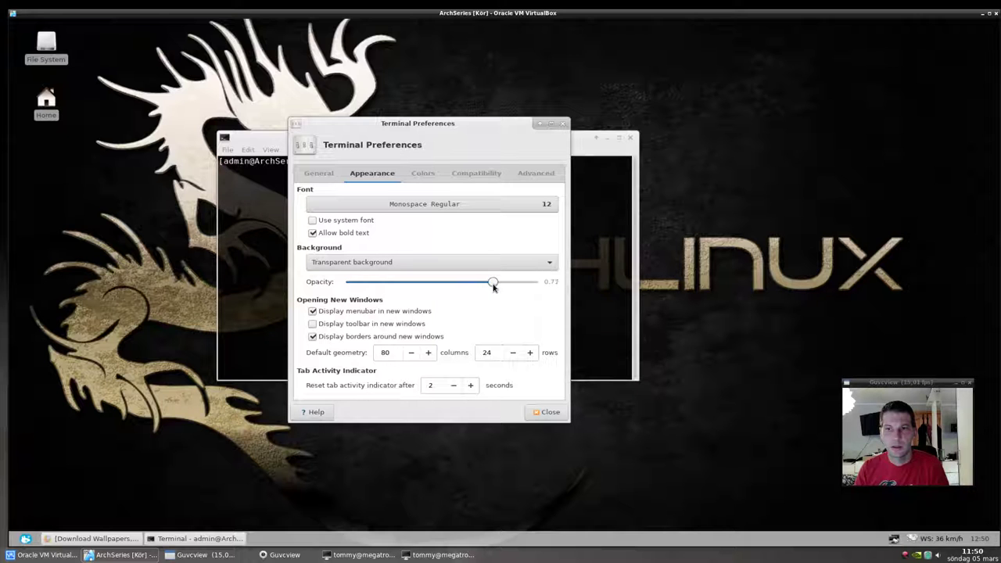
left_click(547, 412)
left_click_drag(432, 139, 393, 110)
Step: Check terminal output over the transparent background with ls and dmesg, and clear the screen
type("ls")
key("Return")
type("l")
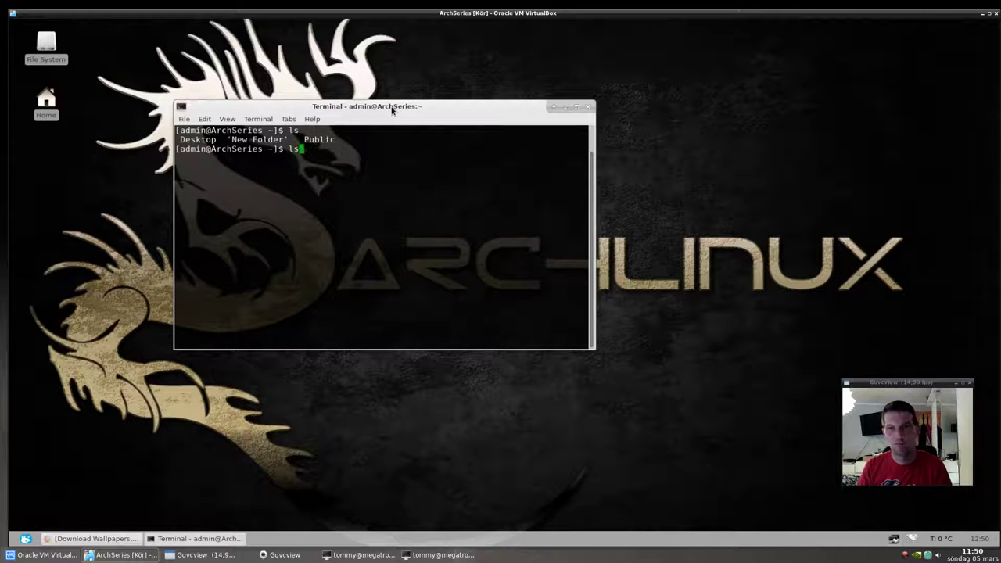
type("mes")
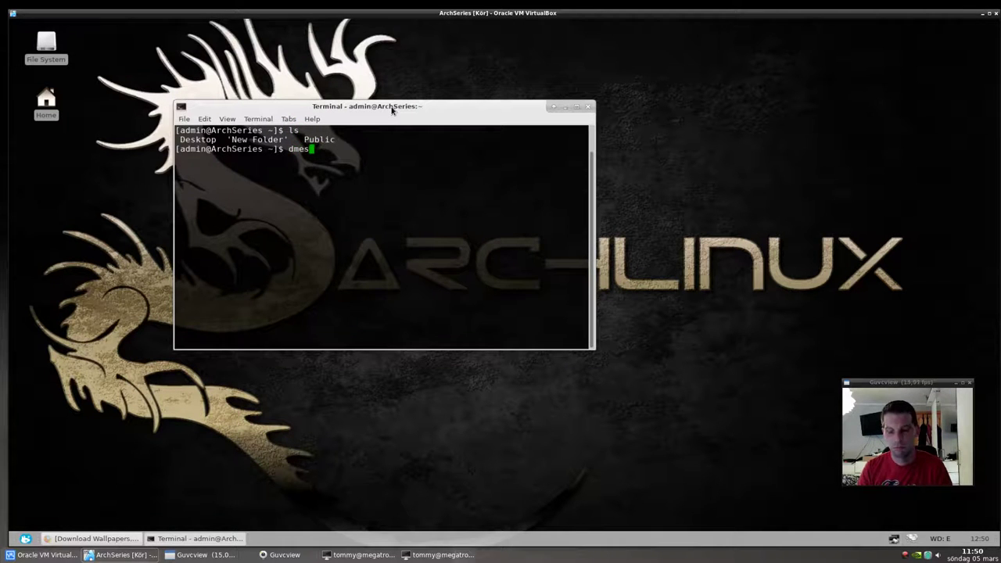
type("g")
key("Return")
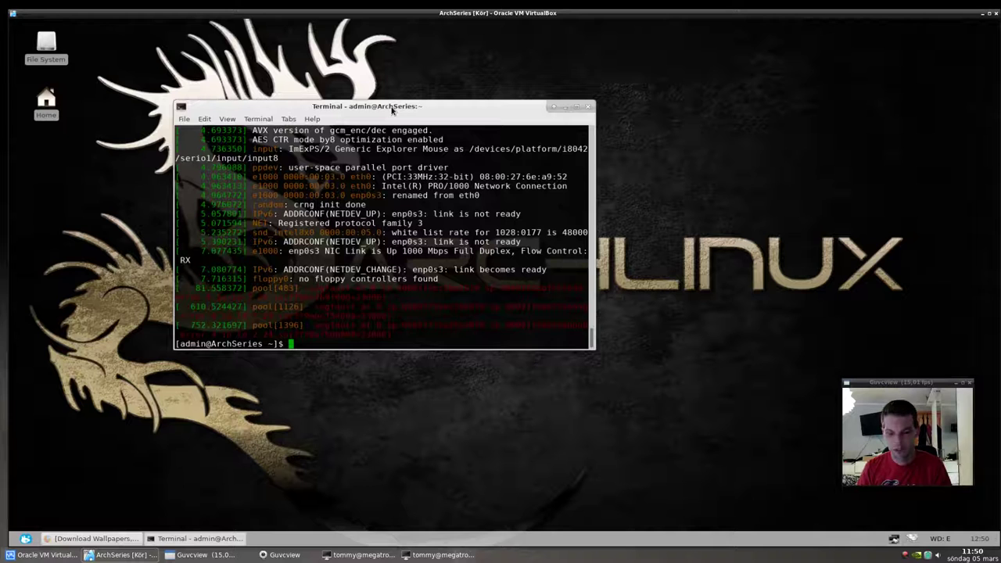
type("clear")
key("Return")
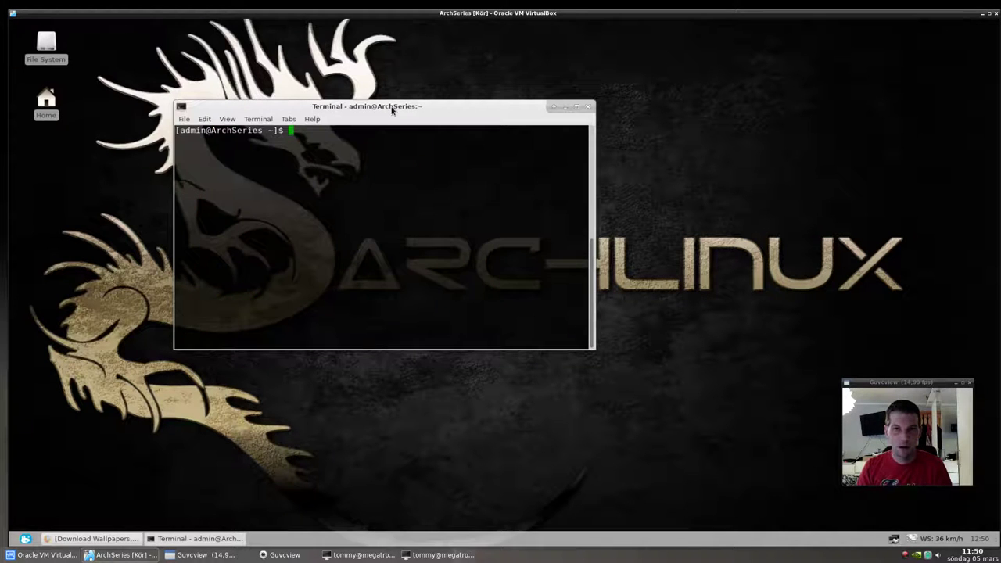
Step: Run screenfetch, and use nano to save a .bashrc file in the home directory containing the line screenfetch
type("screenfetch")
key("Return")
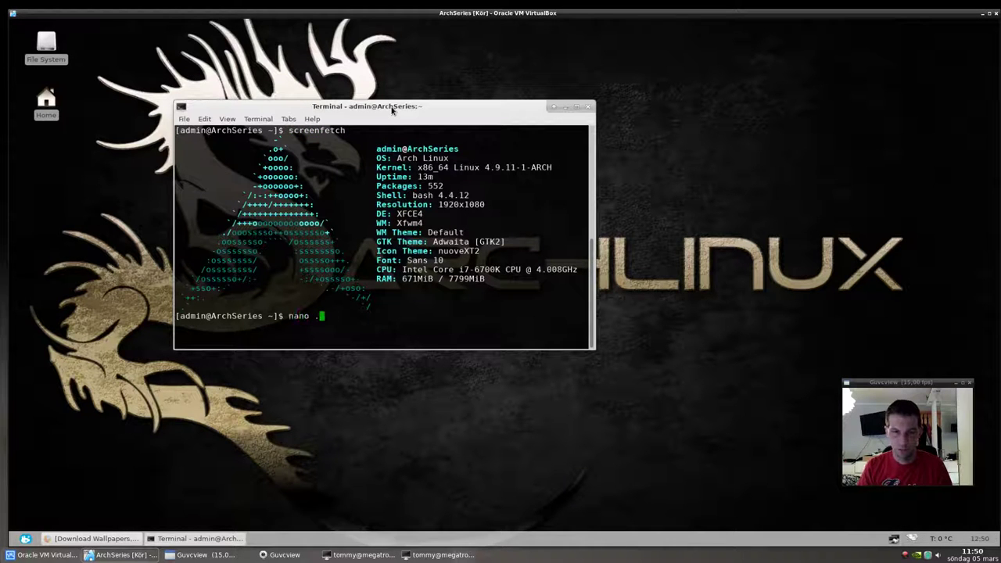
key("Return")
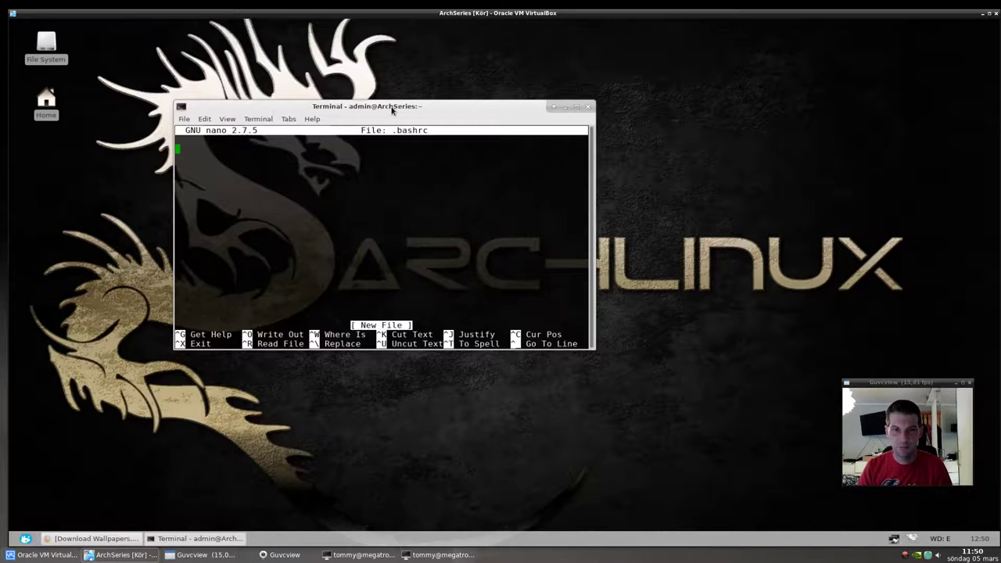
type("screenfetch")
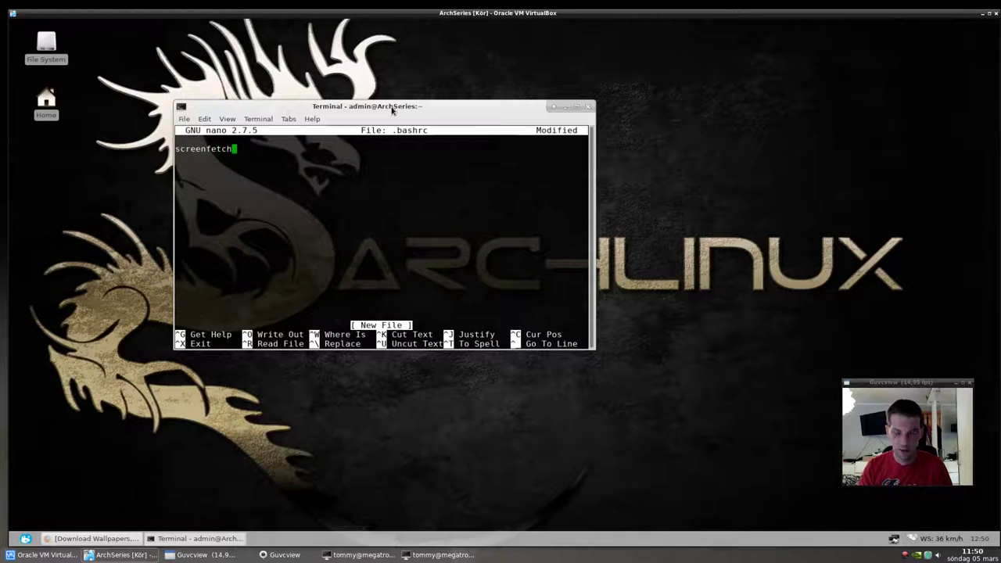
key("Return")
key("ctrl+x")
key("y")
key("Return")
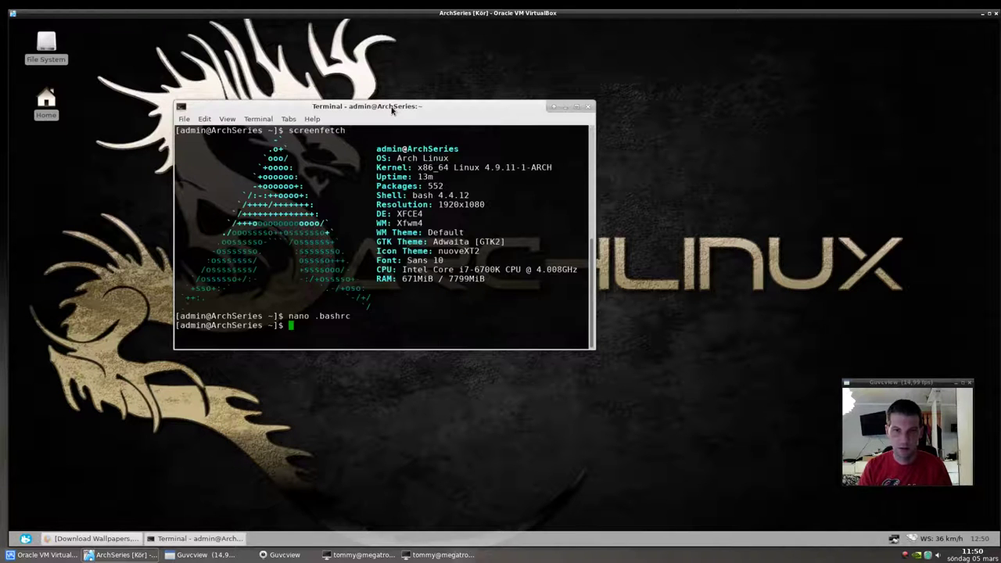
Step: Close the terminal and reopen Xfce Terminal to check its startup output, placing the window over the wallpaper
key("ctrl+q")
key("Escape")
left_click(588, 106)
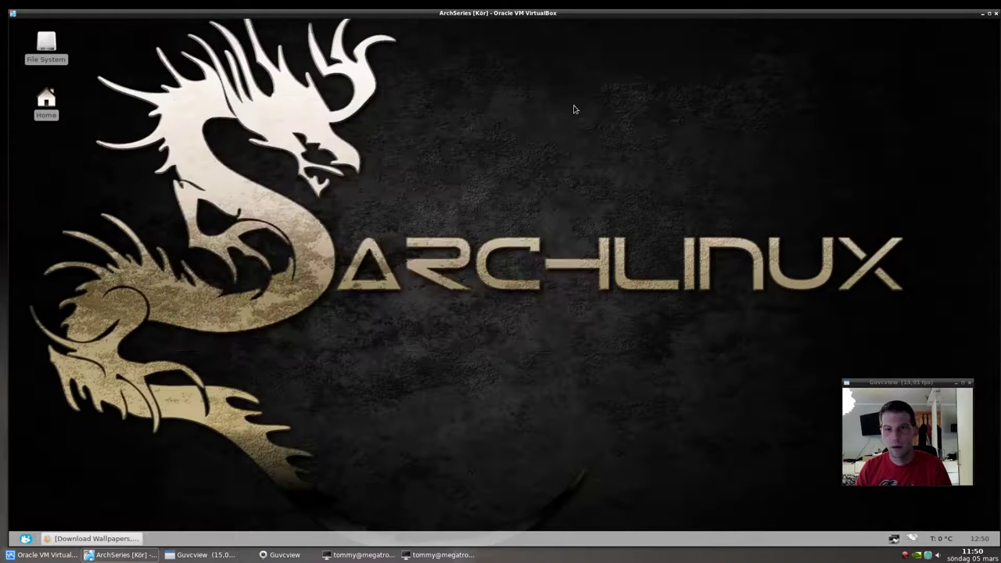
left_click(26, 538)
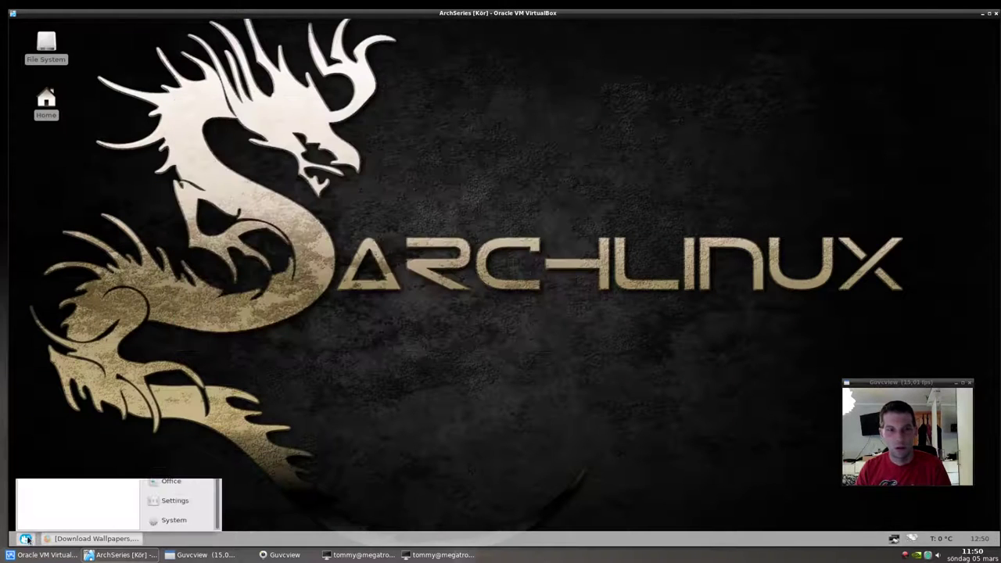
left_click(177, 521)
left_click(79, 500)
left_click_drag(243, 28, 464, 176)
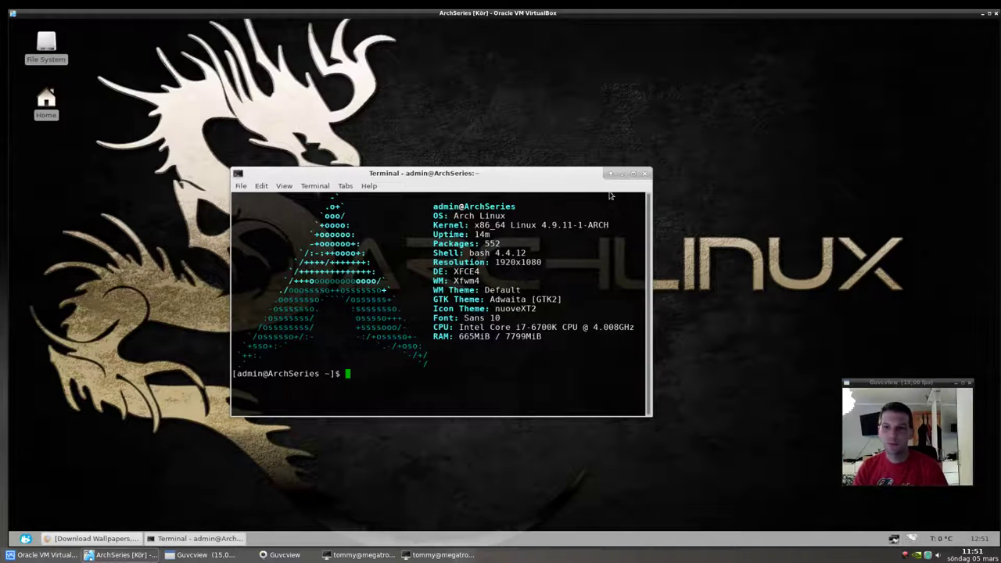
left_click_drag(570, 176, 572, 150)
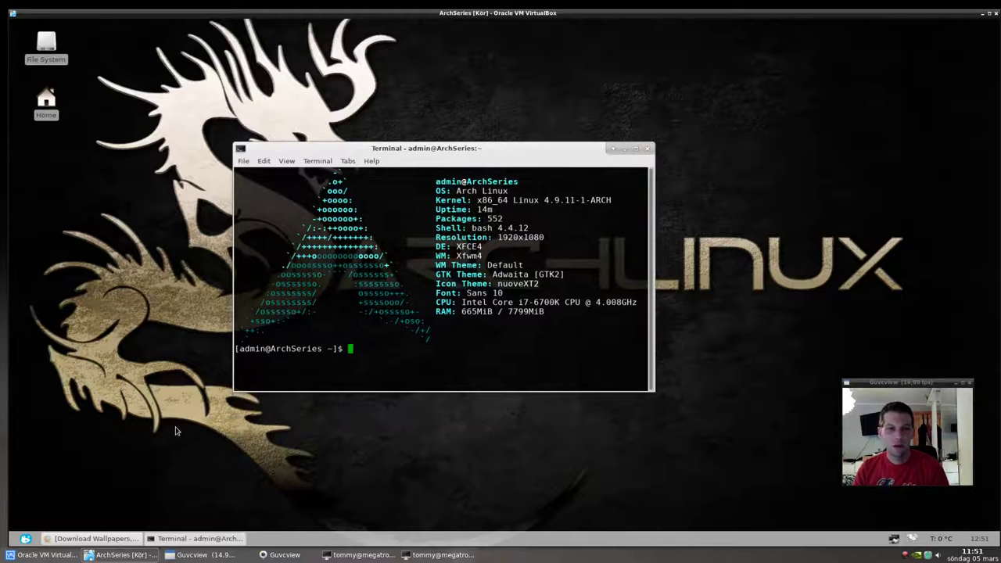
left_click_drag(457, 143, 420, 113)
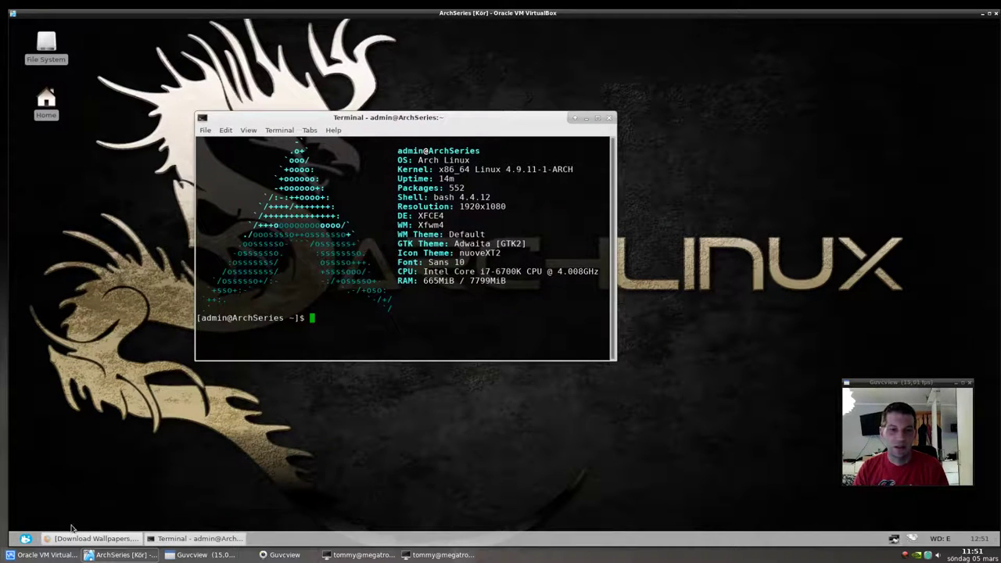
Step: Change the desktop icon theme to GNOME in the Appearance settings
left_click(25, 539)
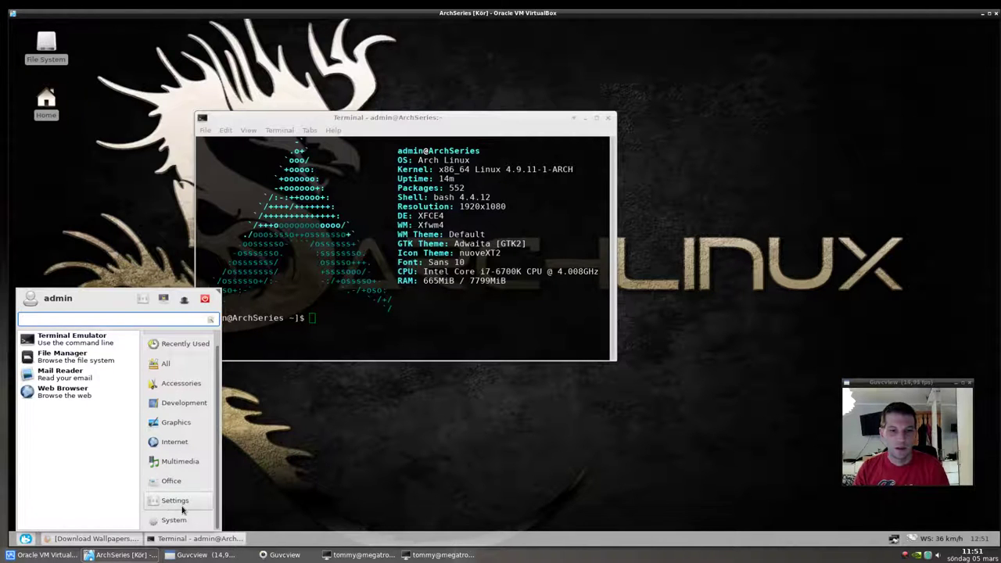
left_click(182, 507)
left_click(174, 520)
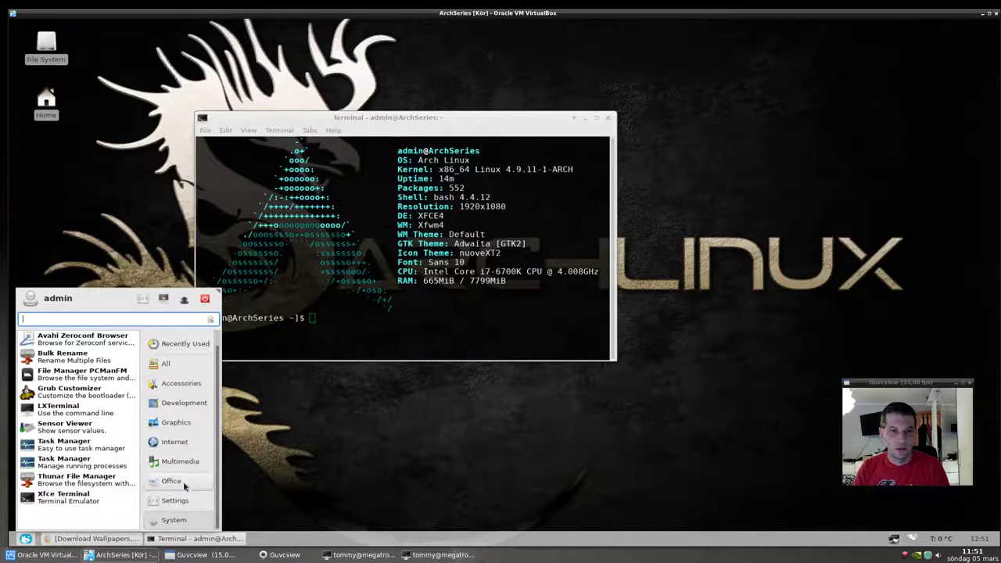
left_click(181, 502)
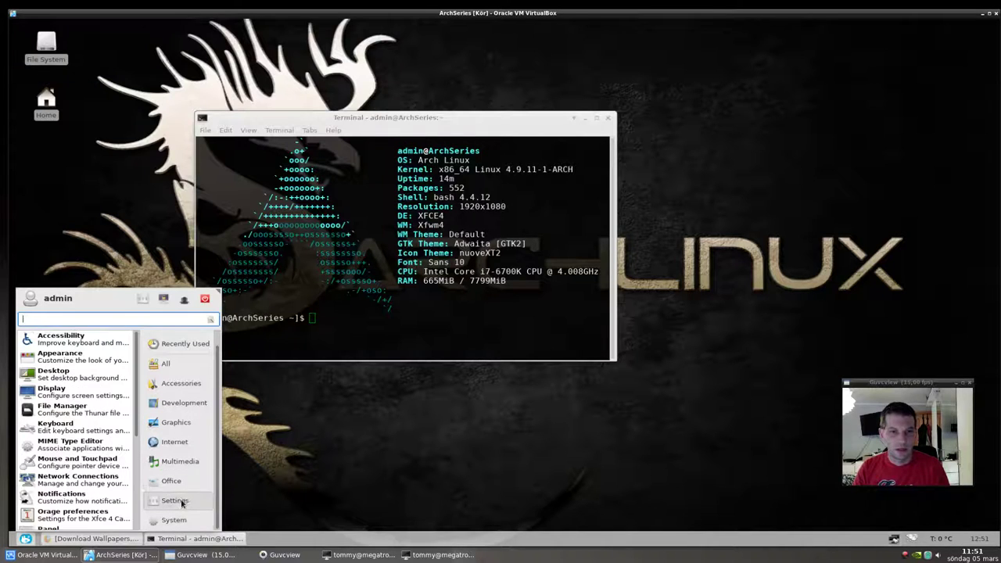
left_click(102, 361)
left_click(462, 210)
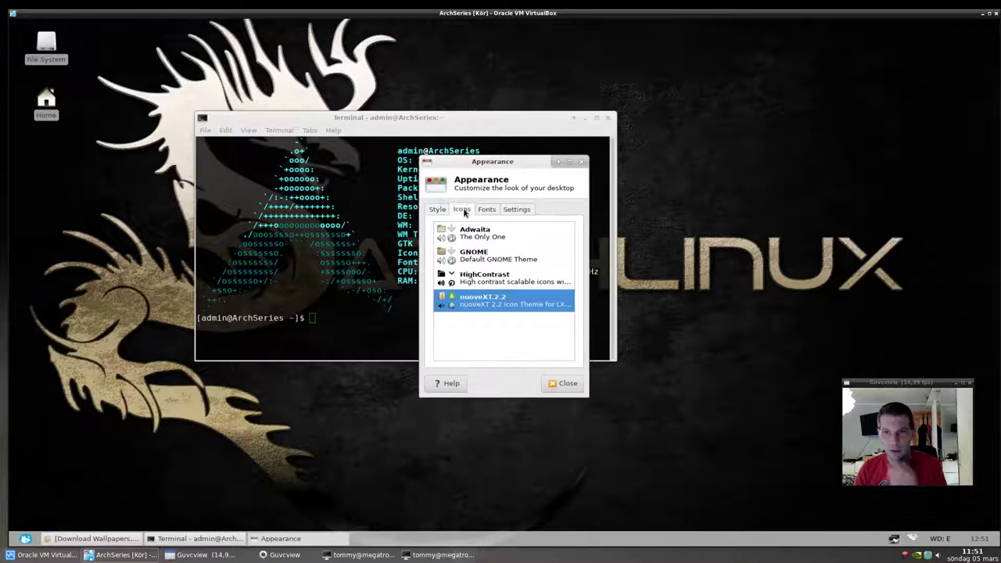
left_click(474, 256)
Step: Check the icons in the home folder with hidden files turned off, and close the file manager and Appearance settings
double_click(45, 99)
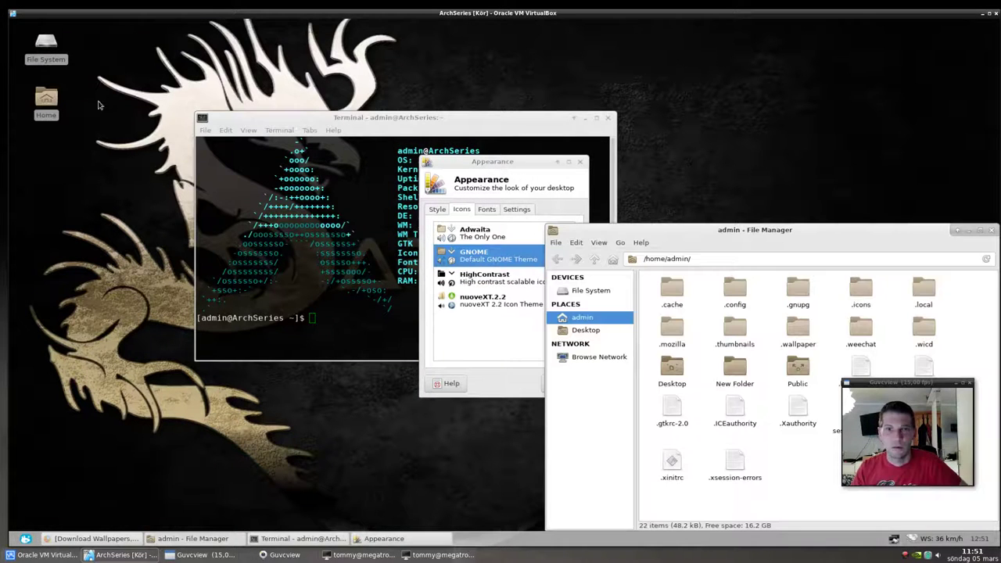
key("ctrl+h")
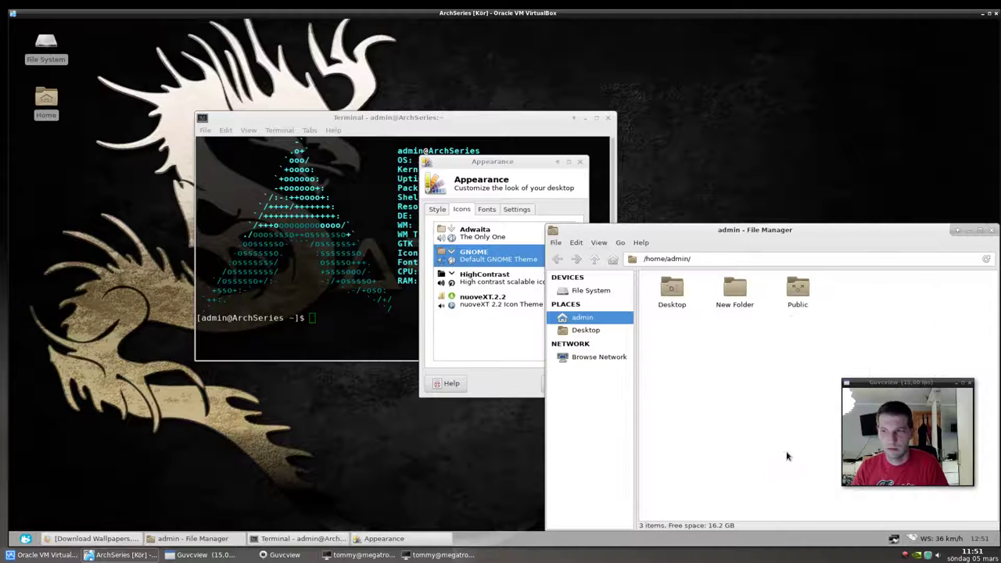
left_click_drag(545, 170, 359, 160)
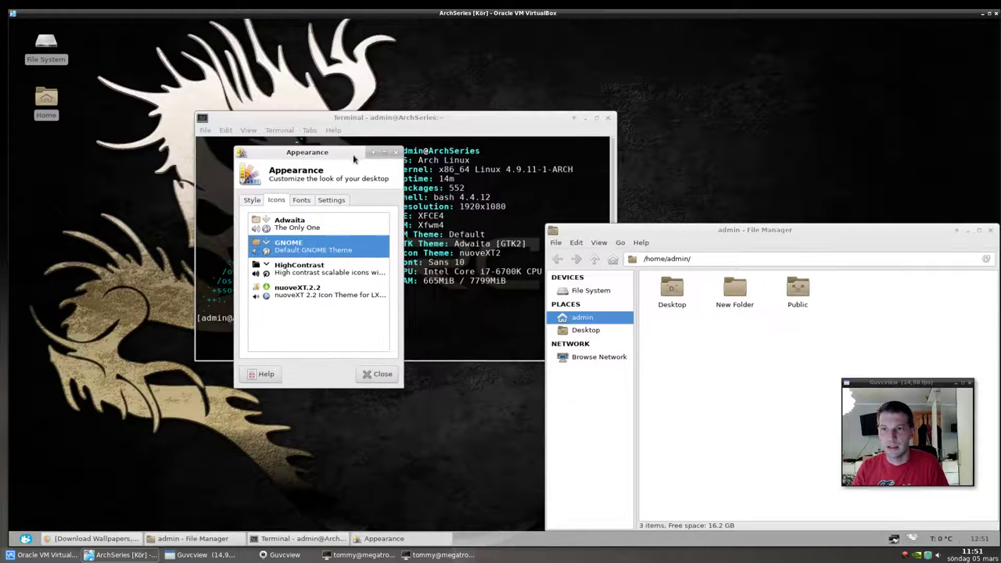
left_click_drag(698, 231, 594, 99)
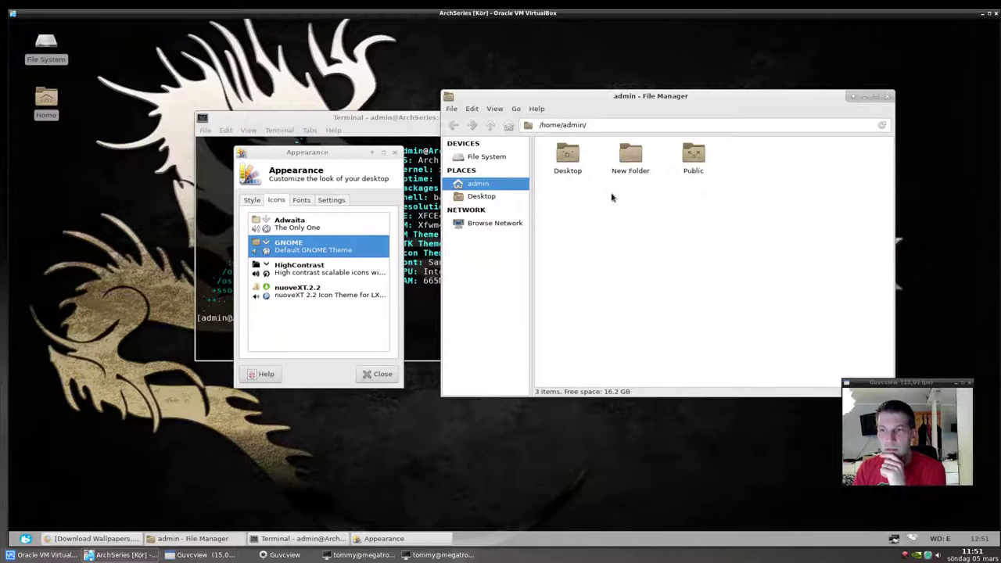
left_click(888, 100)
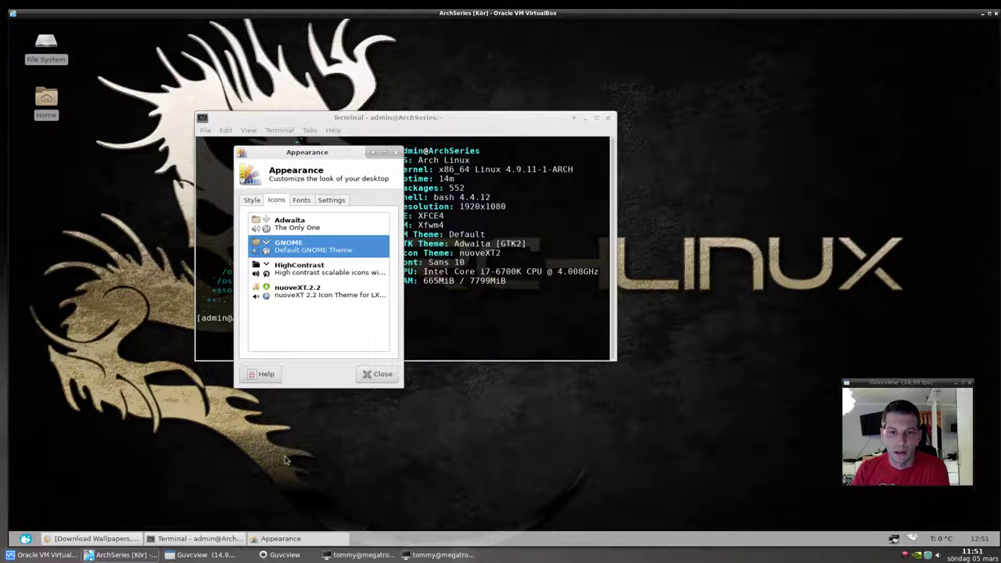
left_click(379, 375)
Step: Search the package repositories for icons with yaourt -Ss icons
type("yao")
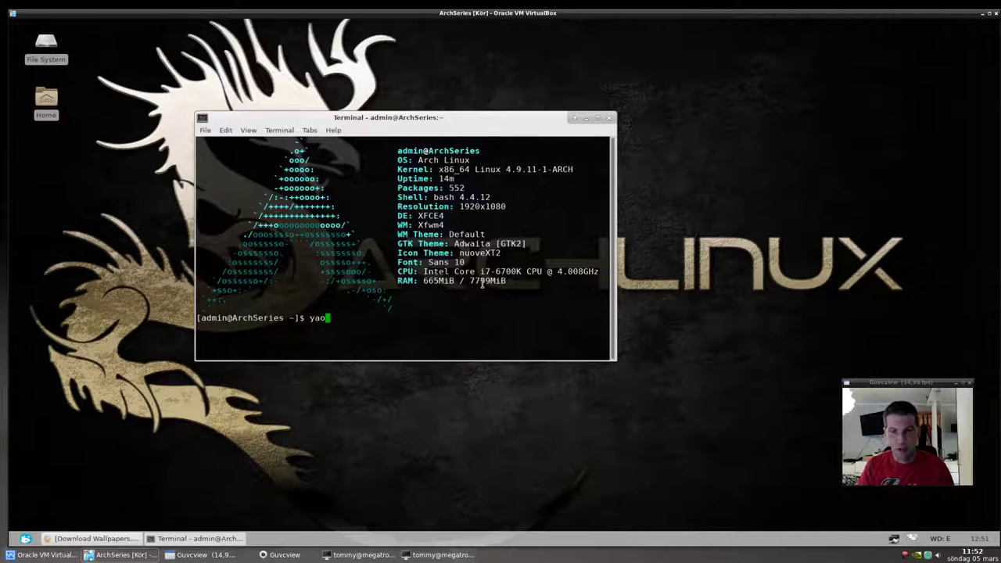
type("urt -Ss icons")
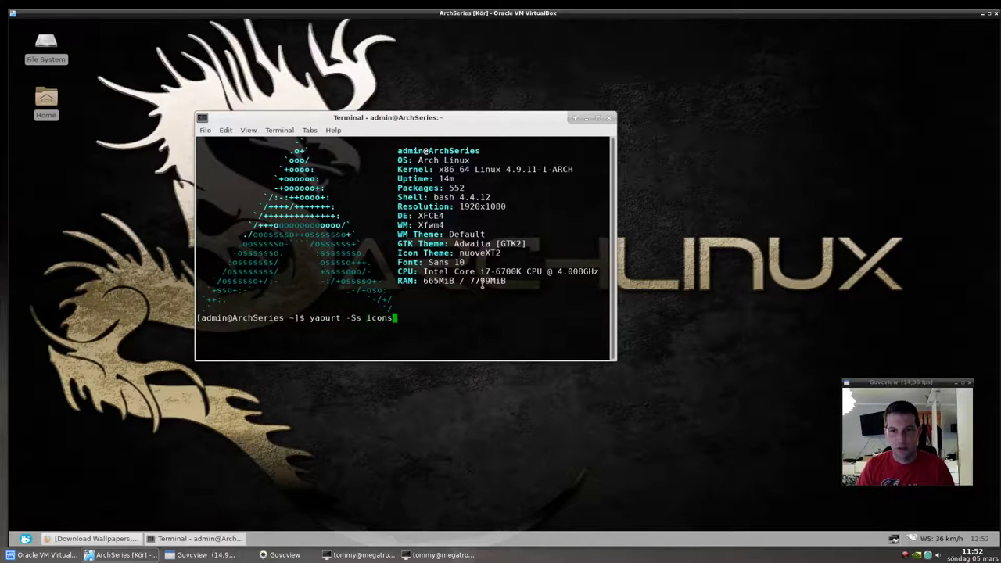
key("Return")
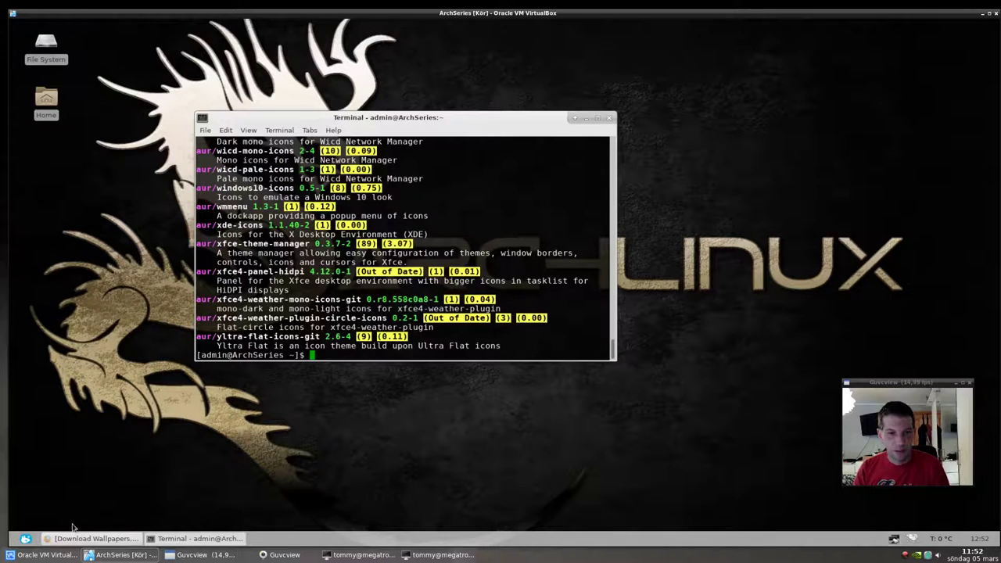
left_click(26, 539)
left_click(180, 442)
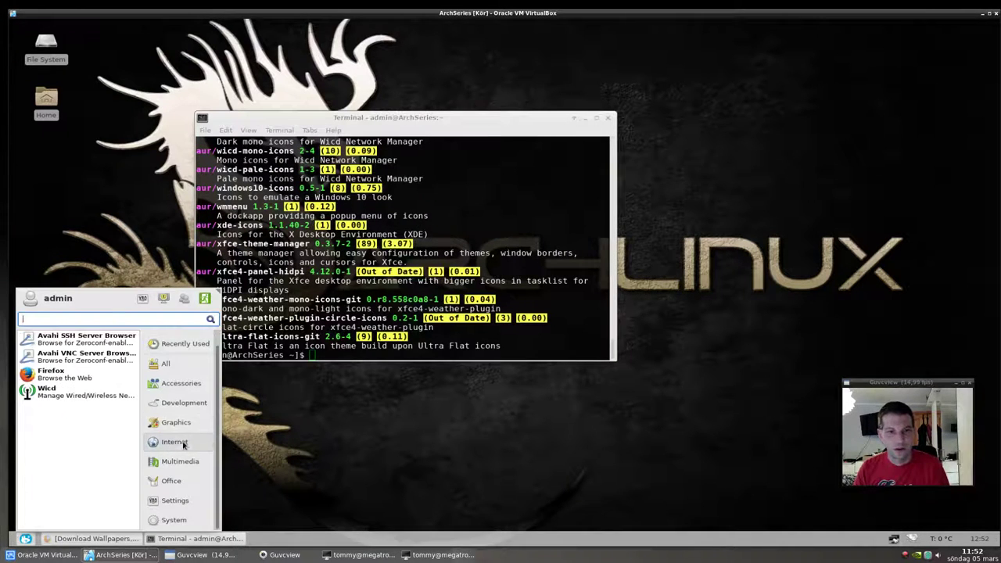
left_click(103, 376)
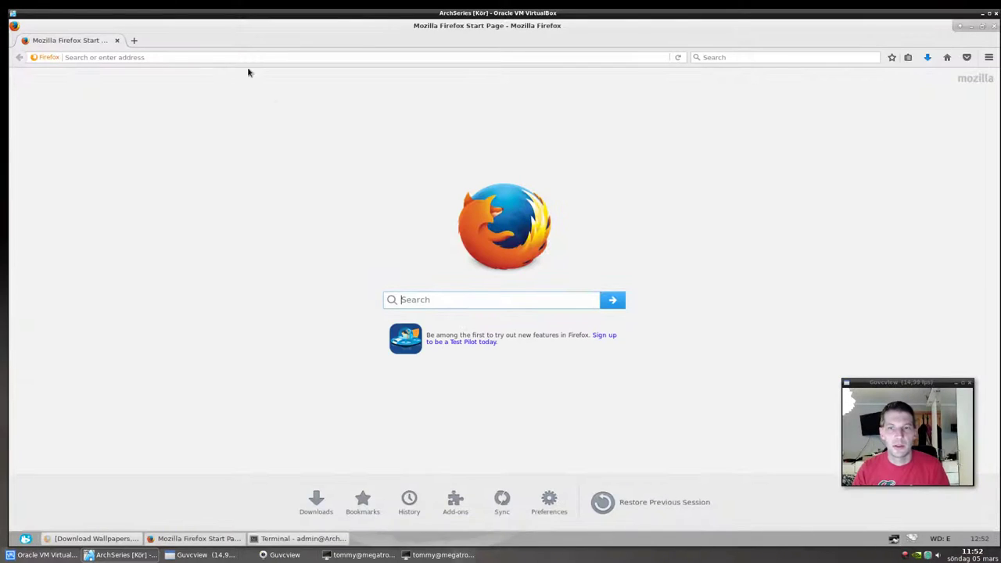
type("www.google.se/")
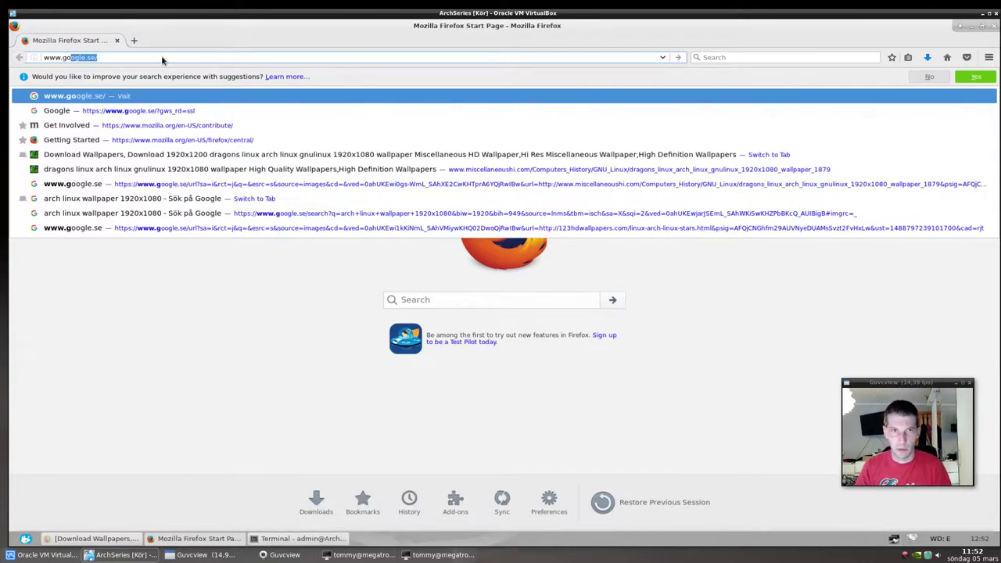
key("Return")
type("x")
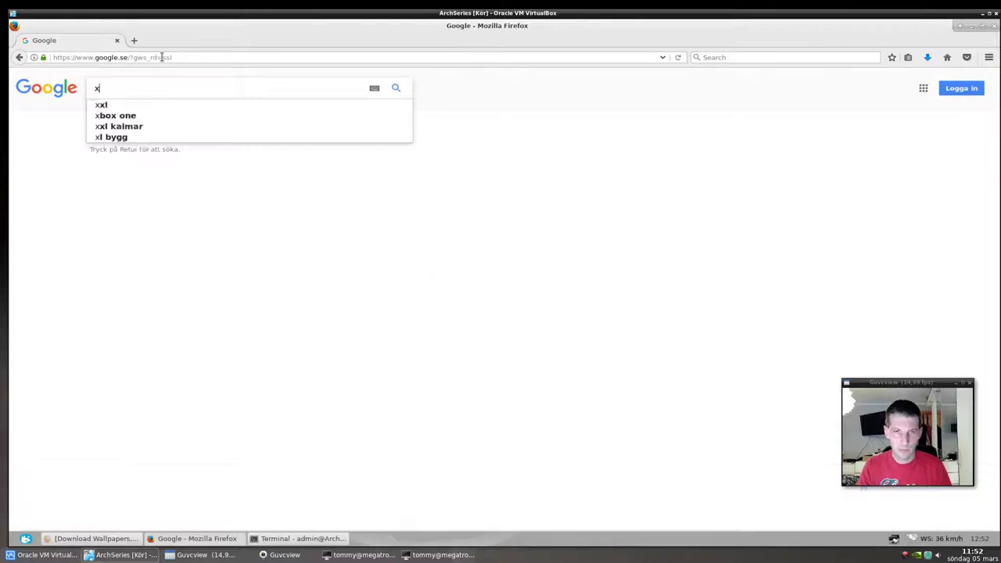
type("fce4 icons")
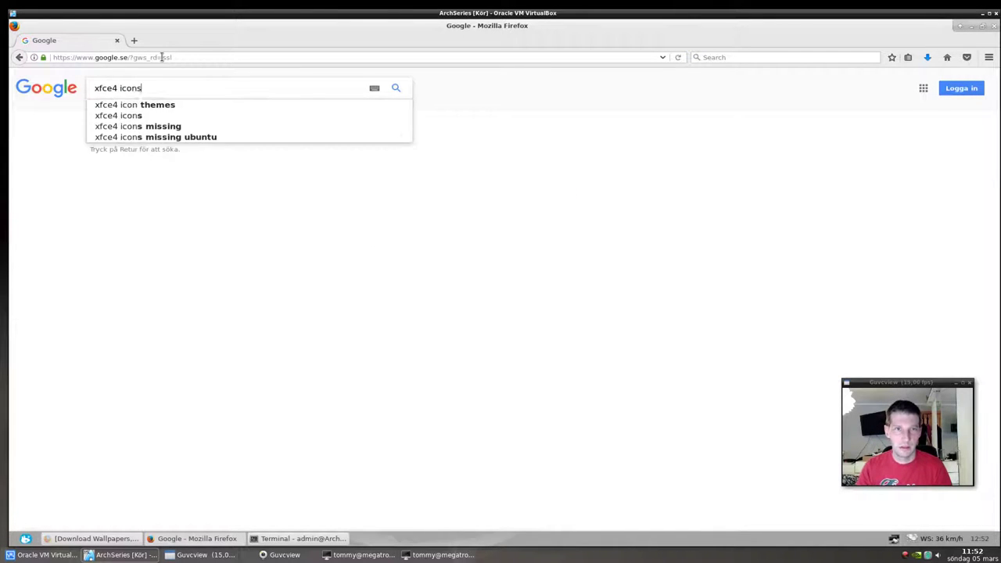
key("Return")
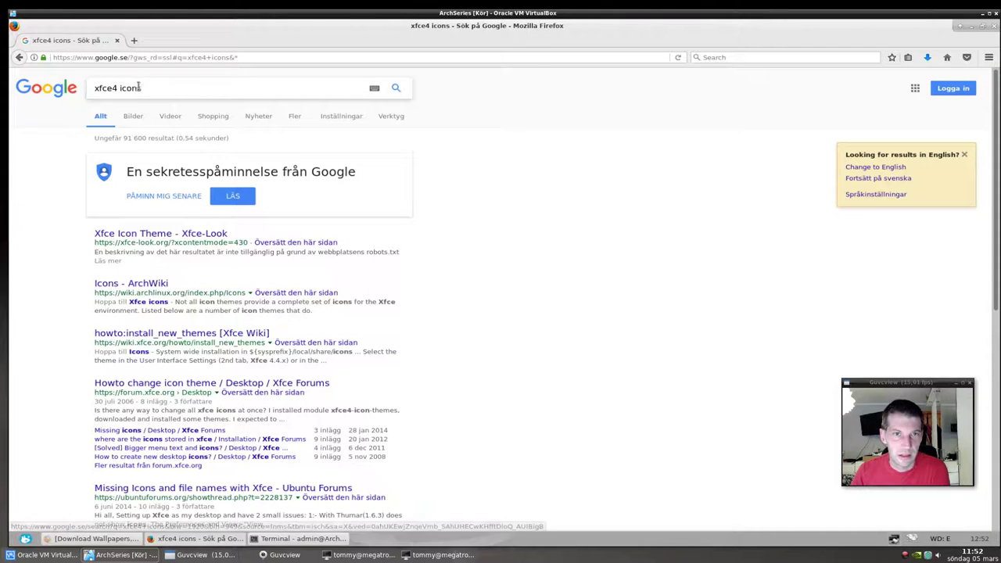
scroll(176, 235, "down", 6)
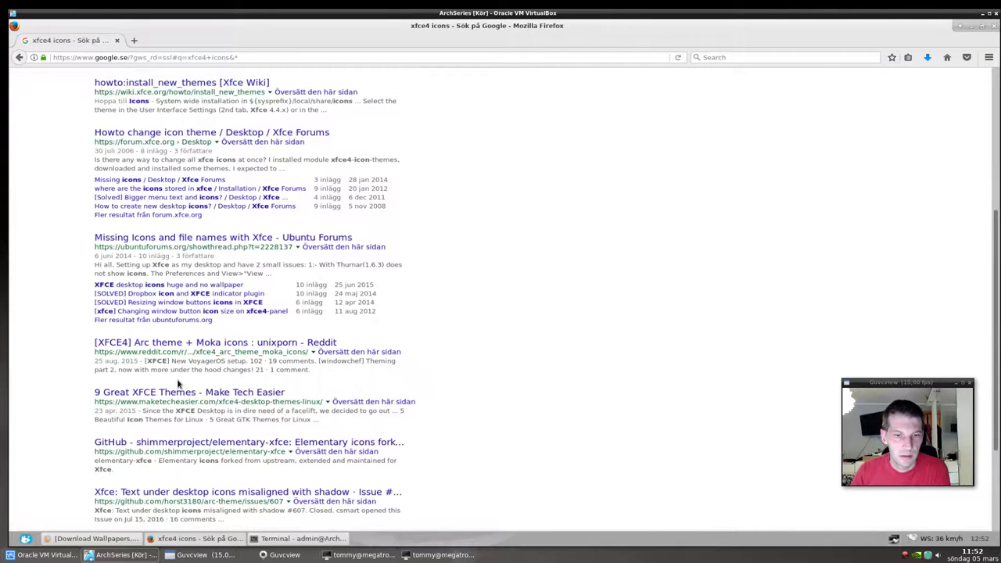
scroll(179, 383, "up", 5)
scroll(160, 110, "up", 2)
Step: Search Google for boxlook, view the Box-Look.org theme categories, and return to the search results
left_click_drag(159, 90, 3, 94)
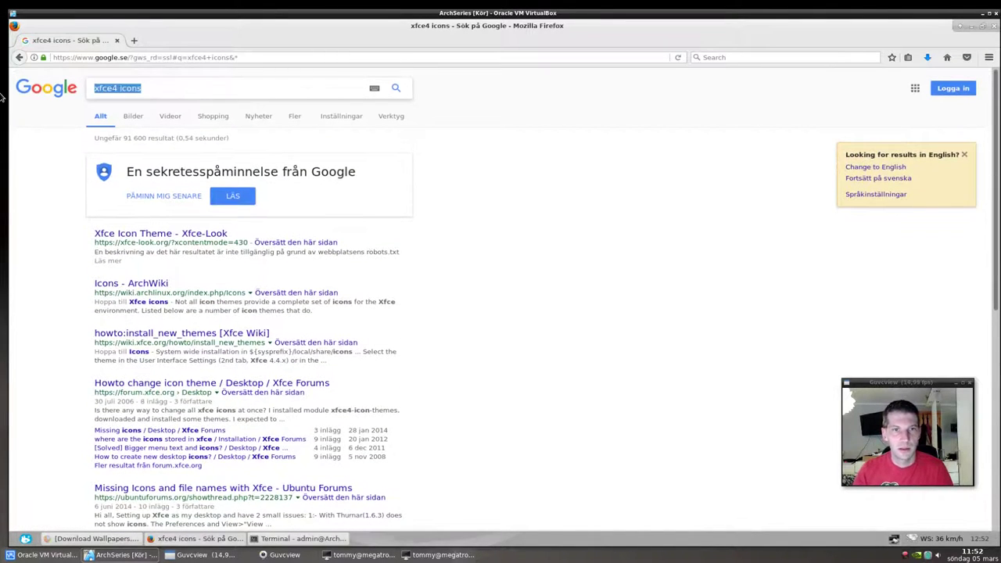
type("boxlook")
key("Return")
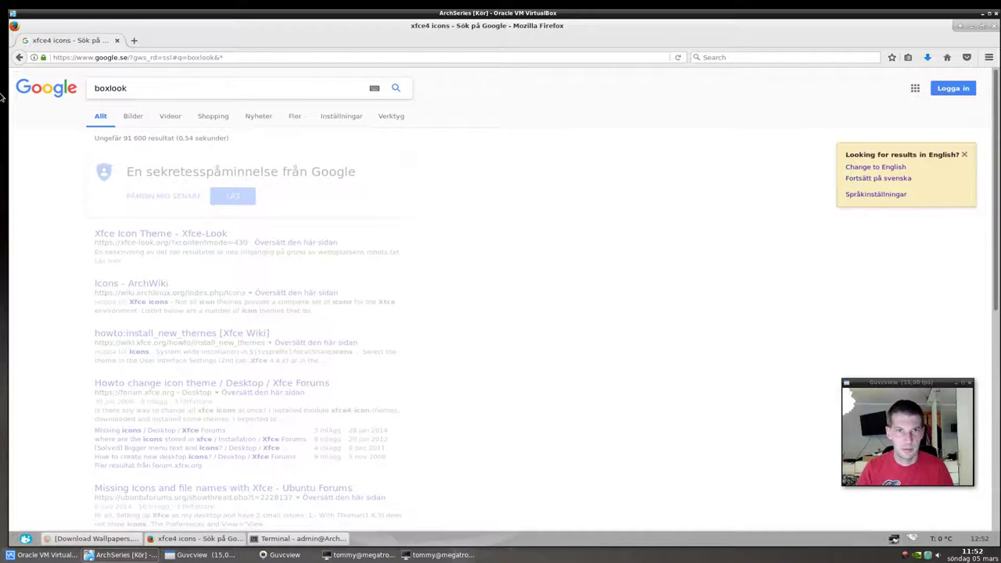
left_click(248, 234)
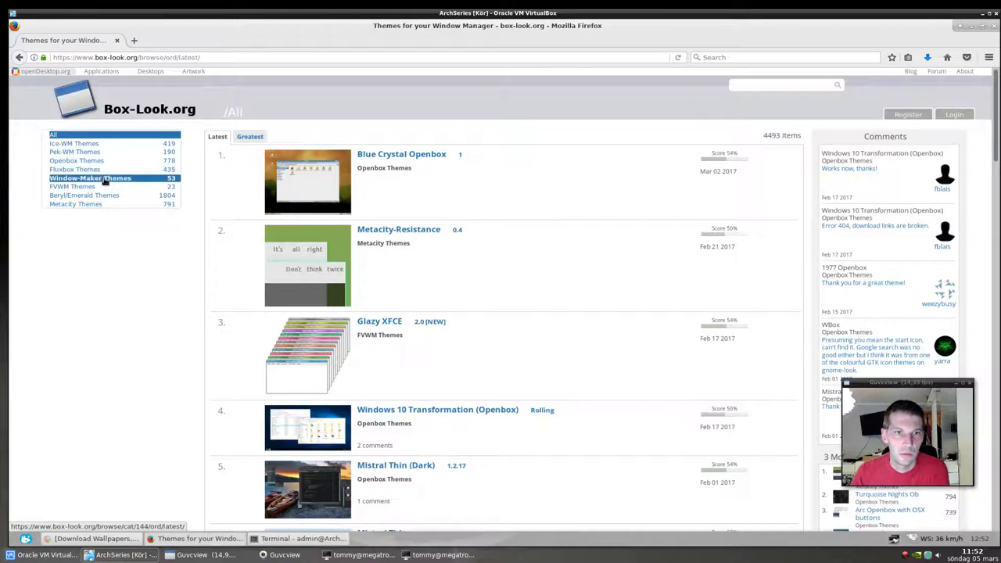
left_click(18, 57)
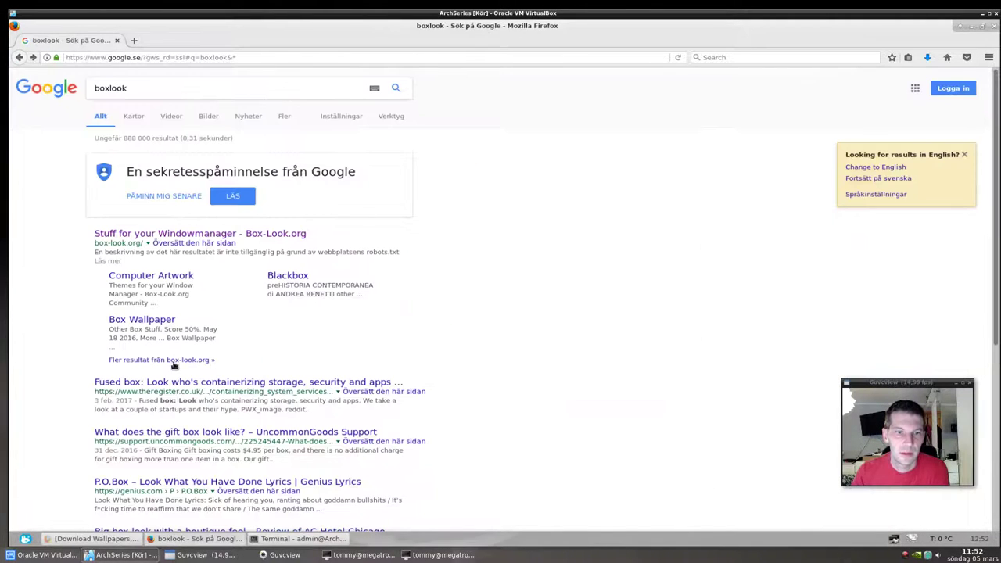
scroll(192, 340, "down", 3)
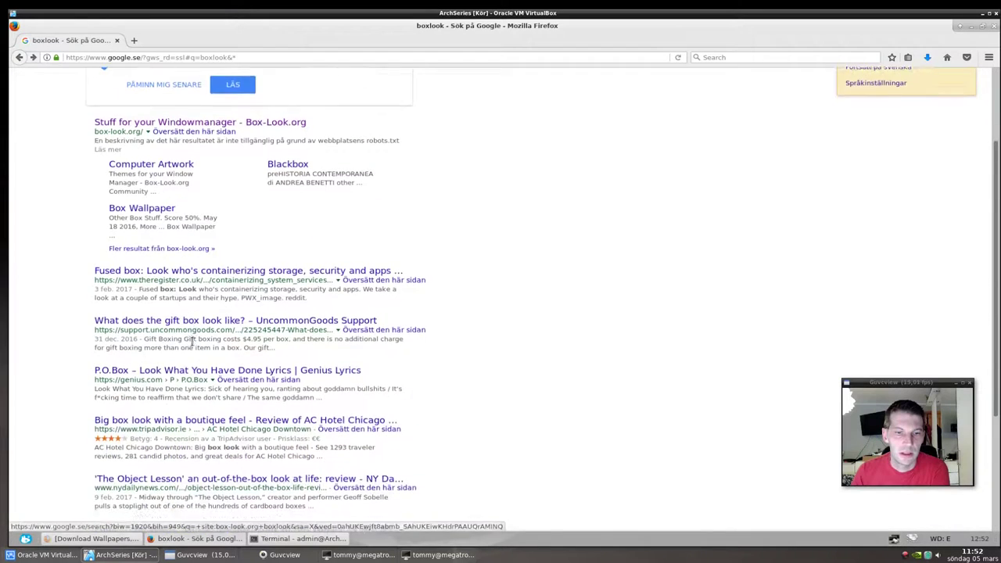
scroll(192, 342, "down", 2)
scroll(222, 350, "up", 5)
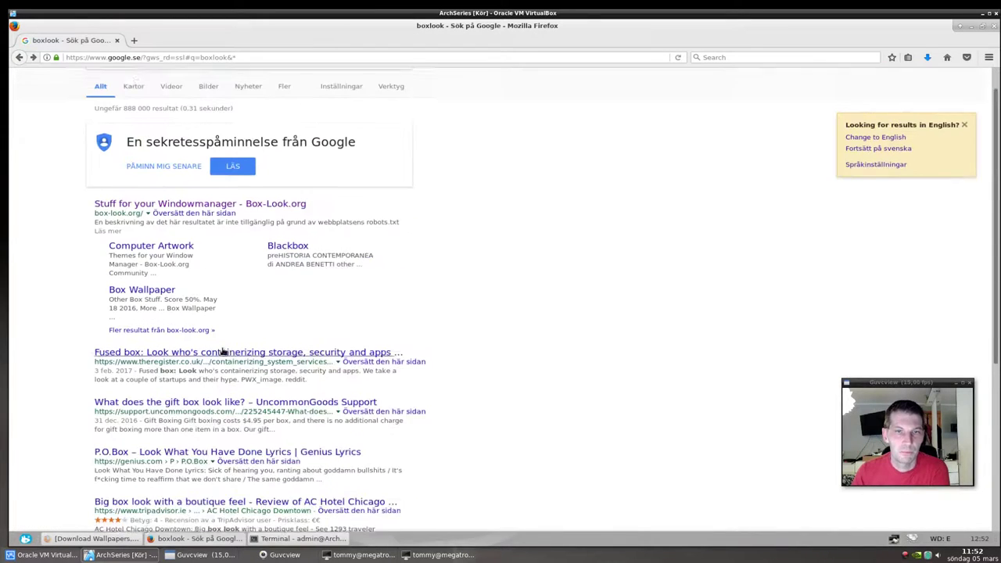
Step: Search Google for gnome icons, open gnome-look.org and browse its Icon Themes category
left_click_drag(134, 89, 12, 89)
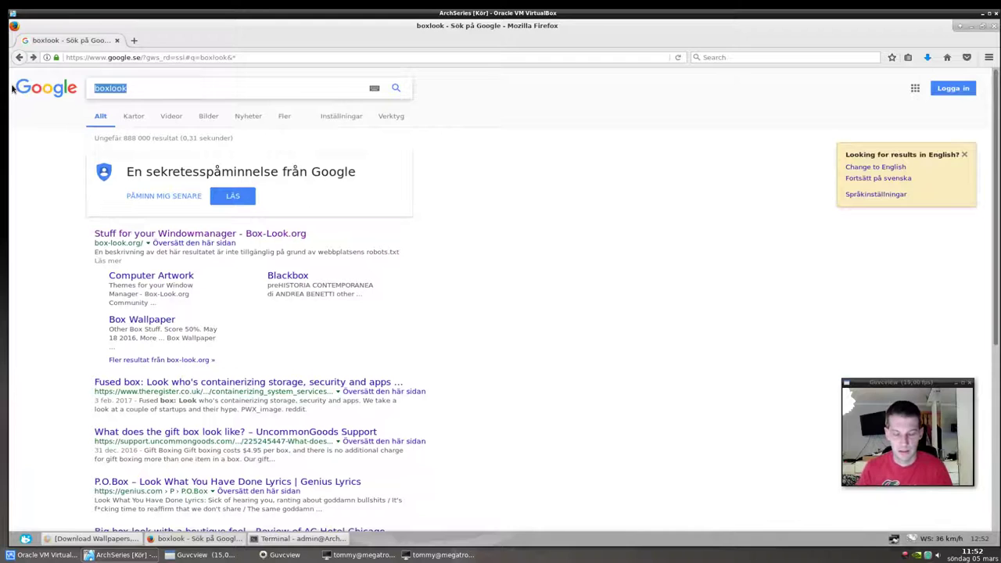
type("gnome icons")
key("Return")
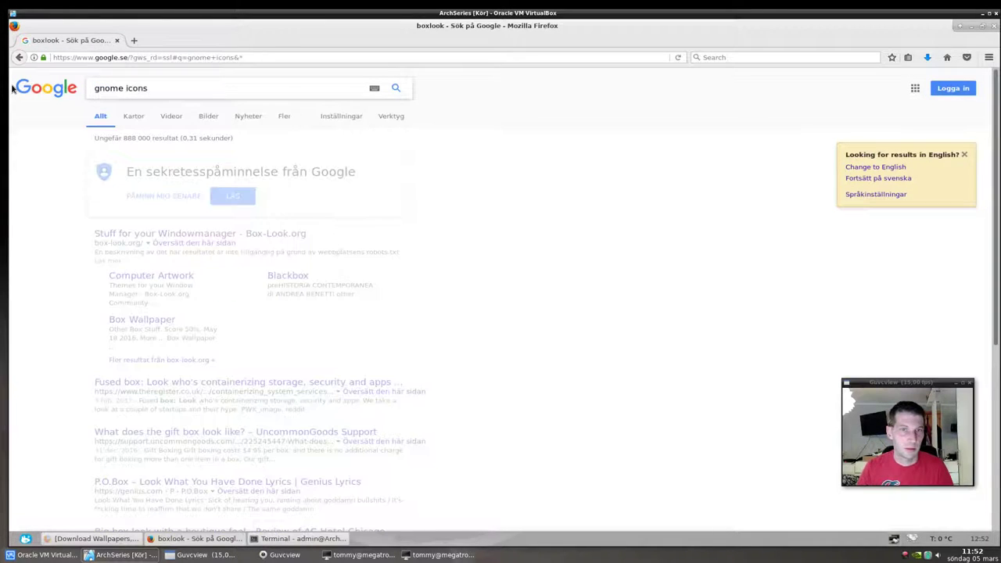
left_click(140, 233)
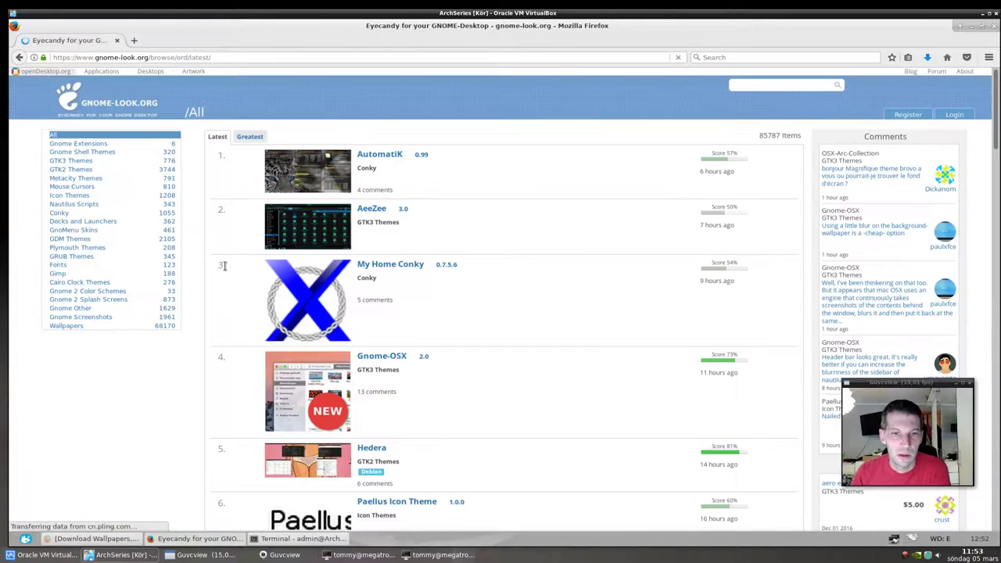
left_click(83, 195)
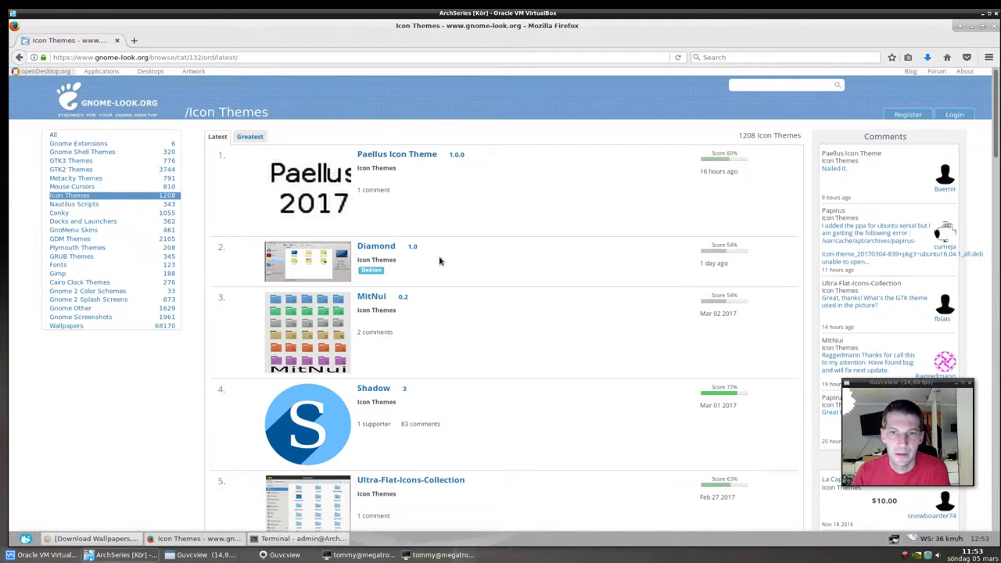
scroll(440, 261, "down", 10)
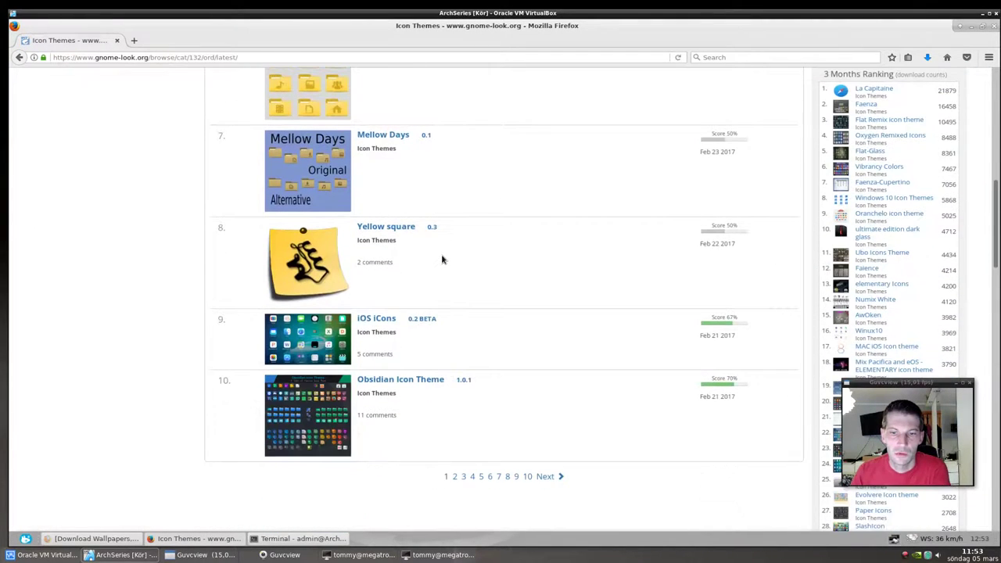
scroll(442, 259, "up", 5)
Step: Open a terminal on the host, copy the icon theme name Ultimate Edition Dark Glass from its system information, and minimize the terminal
key("ctrl+alt+t")
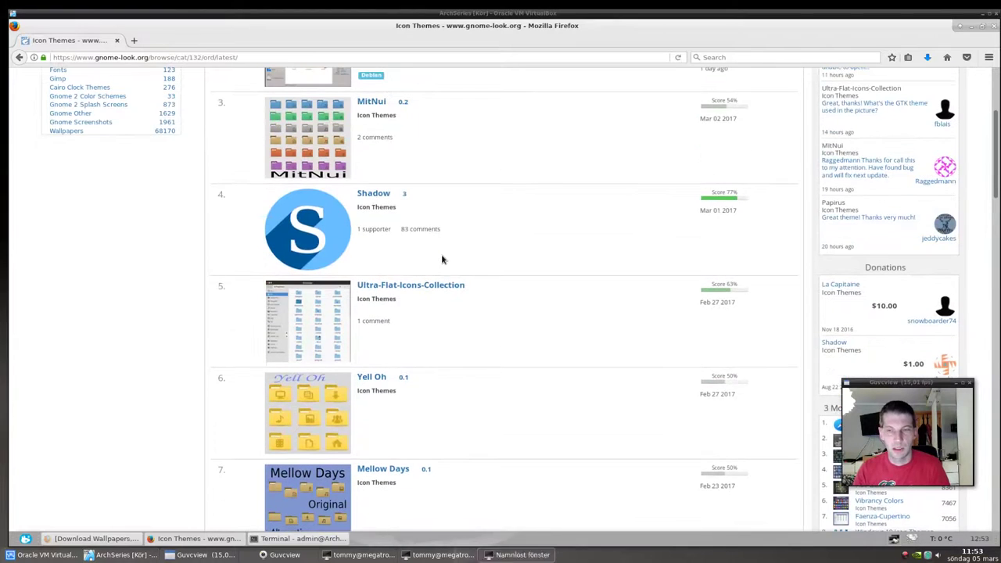
left_click_drag(596, 409, 381, 284)
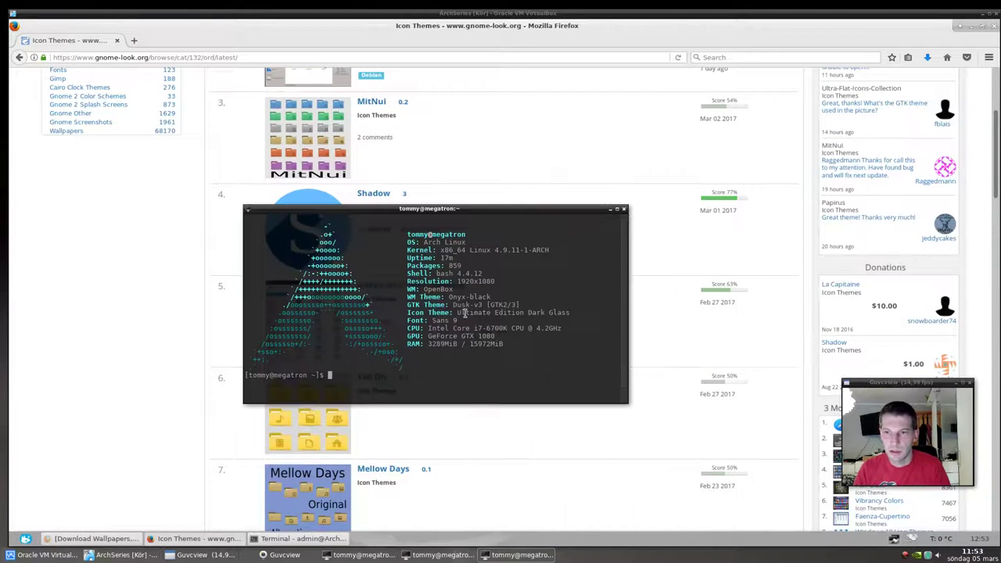
left_click_drag(457, 313, 570, 313)
right_click(553, 314)
left_click(588, 350)
left_click(610, 209)
Step: Search gnome-look.org for ultimate edition dark
scroll(472, 214, "up", 5)
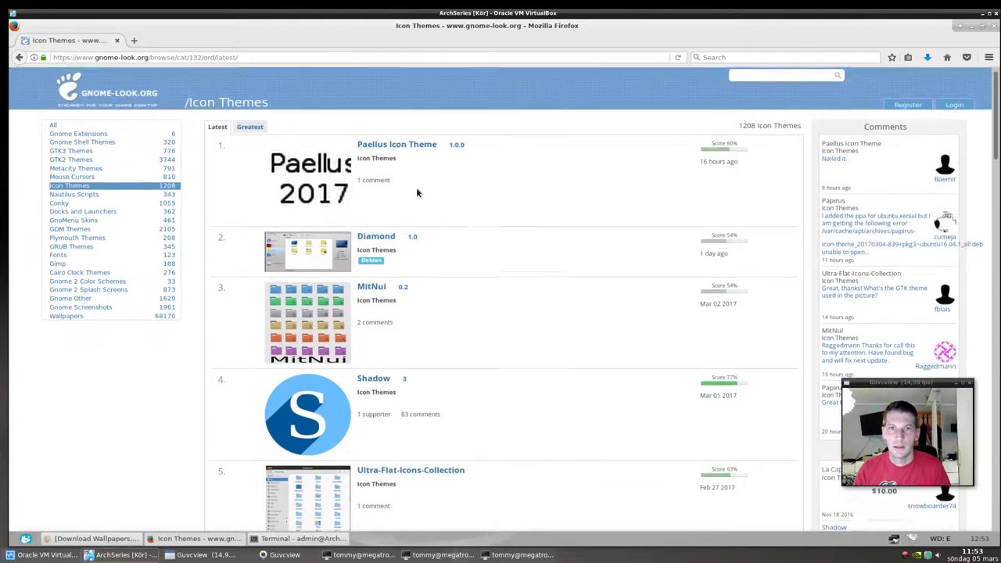
left_click(758, 86)
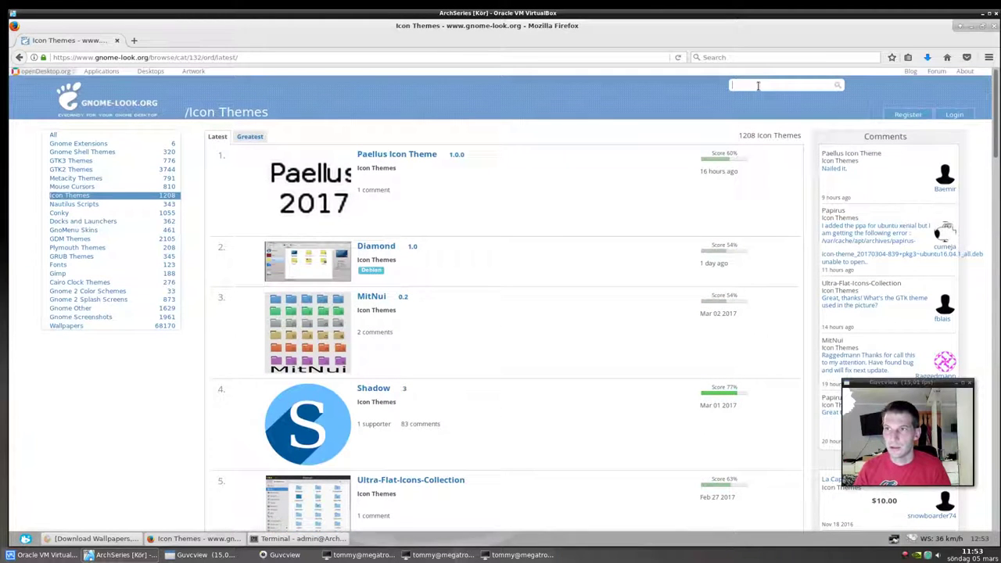
type("ultimate edition dark")
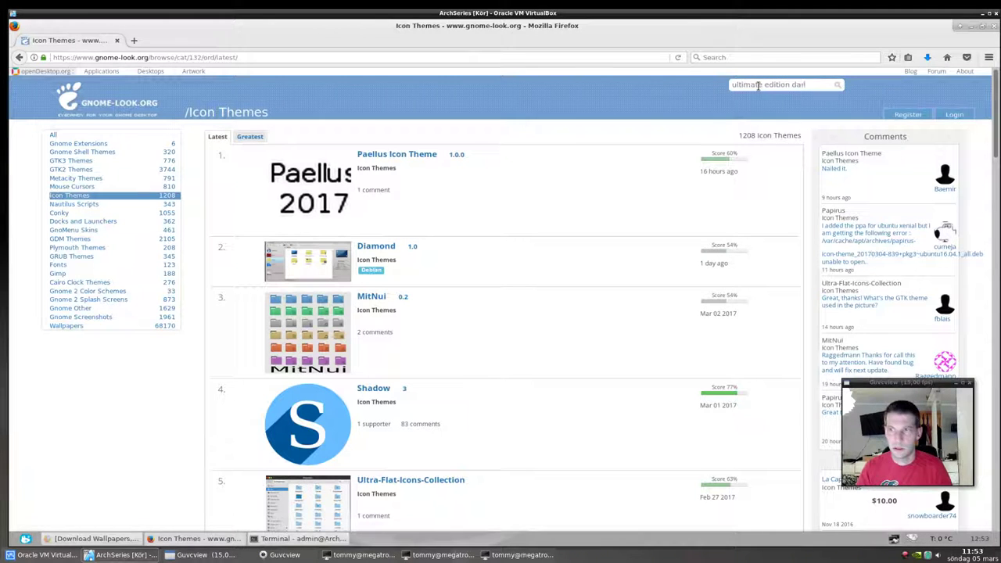
key("Return")
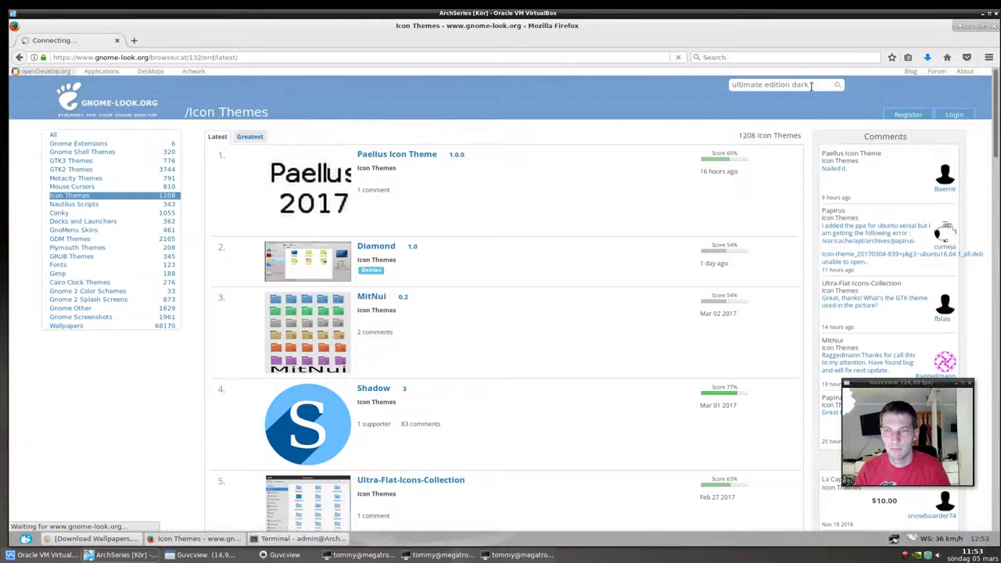
Step: Open the Obsidian Icon Theme page on gnome-look.org and read through its description and changelog
scroll(486, 242, "down", 15)
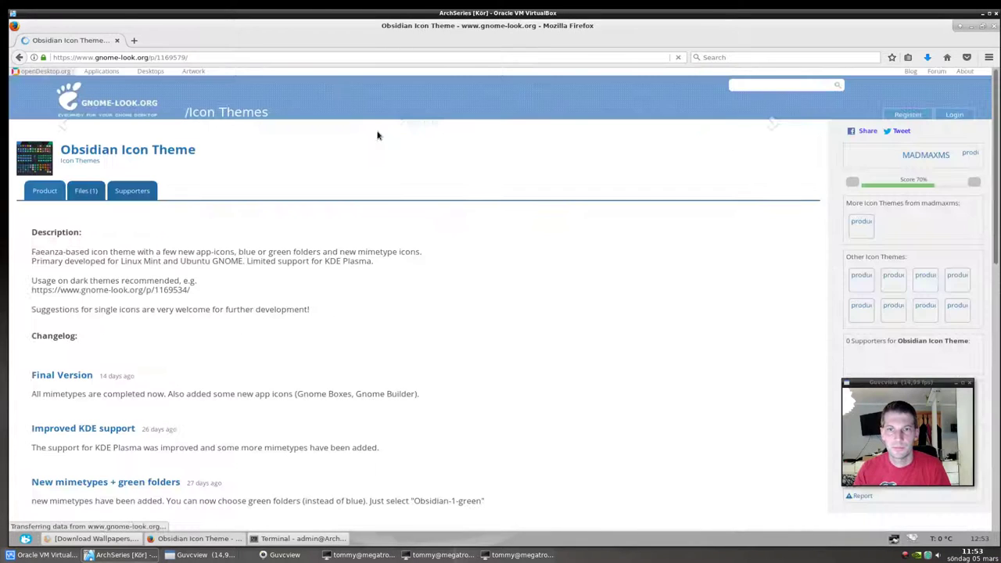
scroll(559, 284, "down", 3)
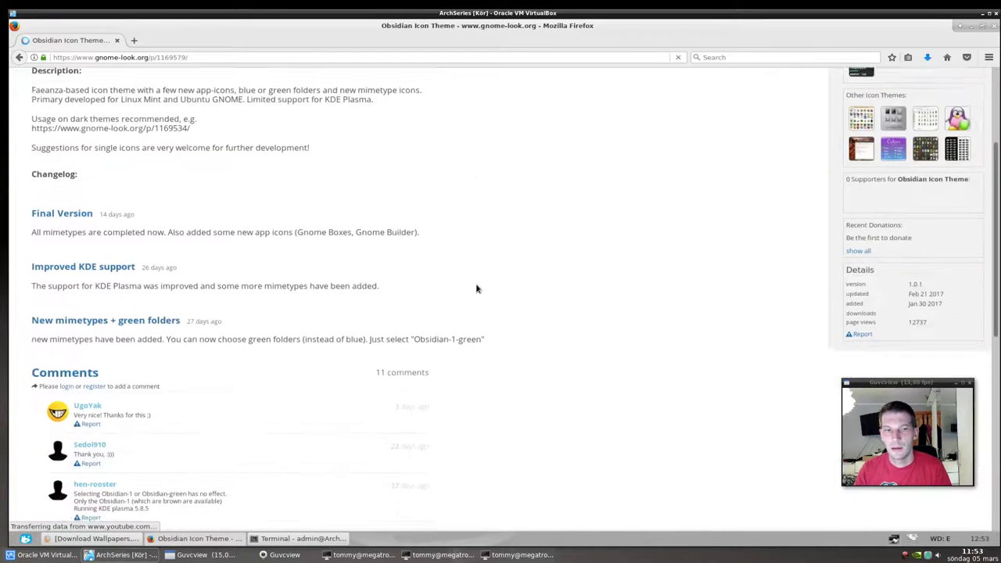
scroll(504, 305, "up", 5)
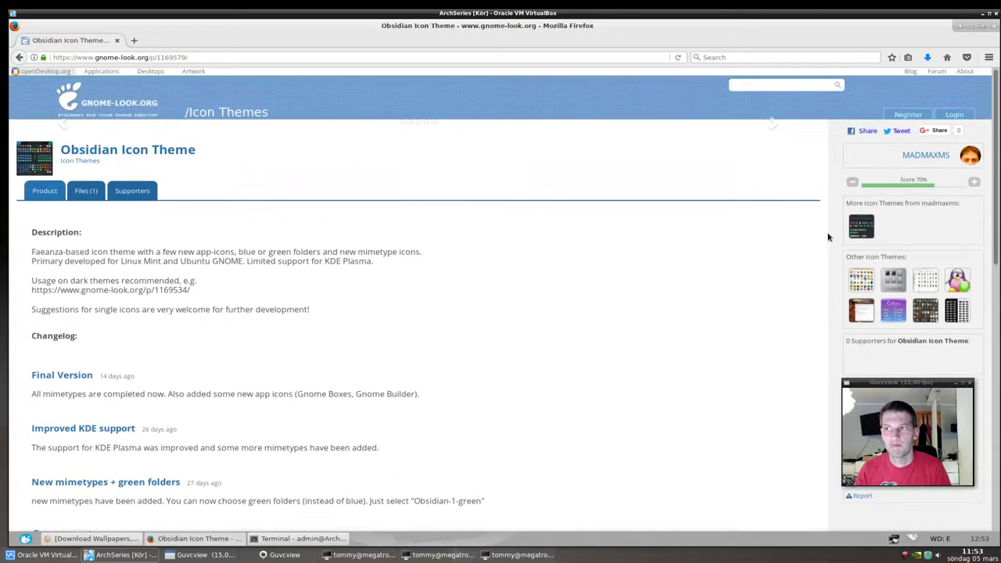
Step: View the Jade-1 Icon Theme by the same author, checking its icon preview, description and details
left_click(858, 227)
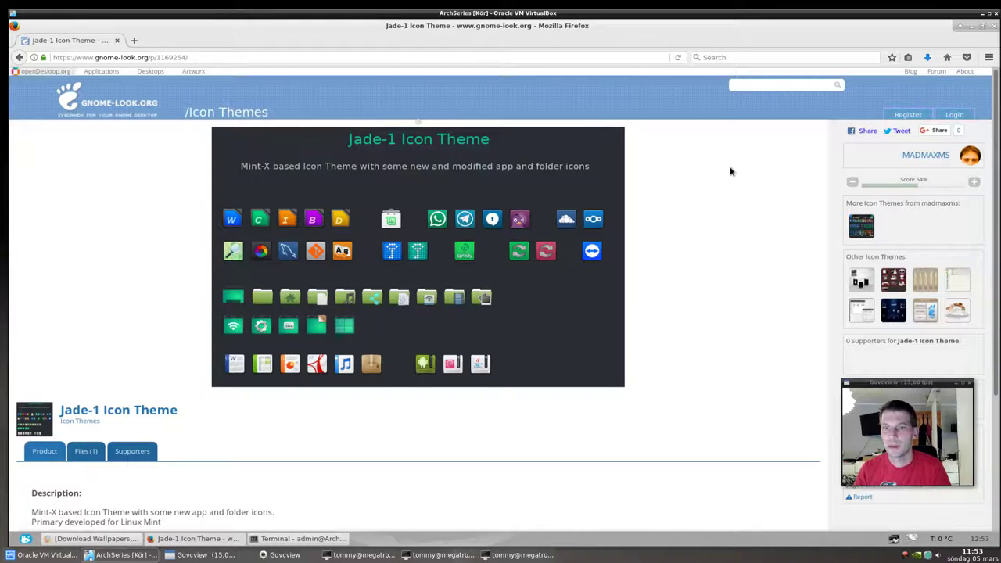
scroll(637, 273, "down", 5)
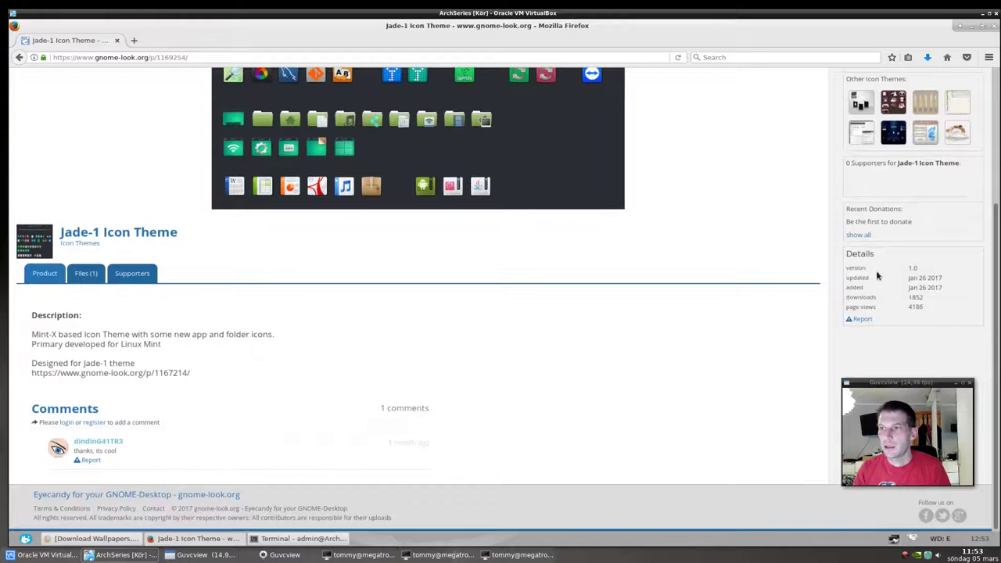
scroll(876, 329, "up", 5)
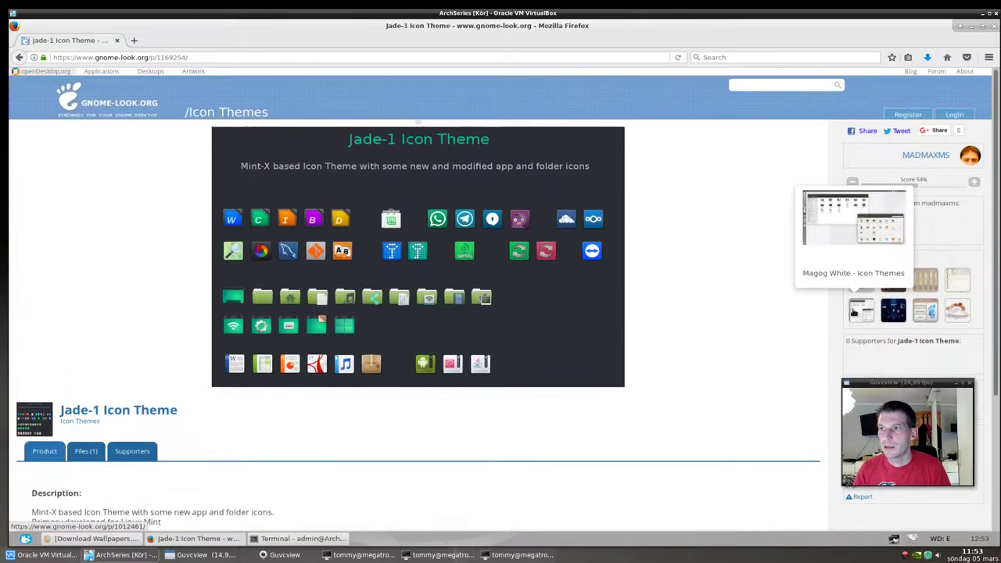
left_click_drag(922, 379, 940, 440)
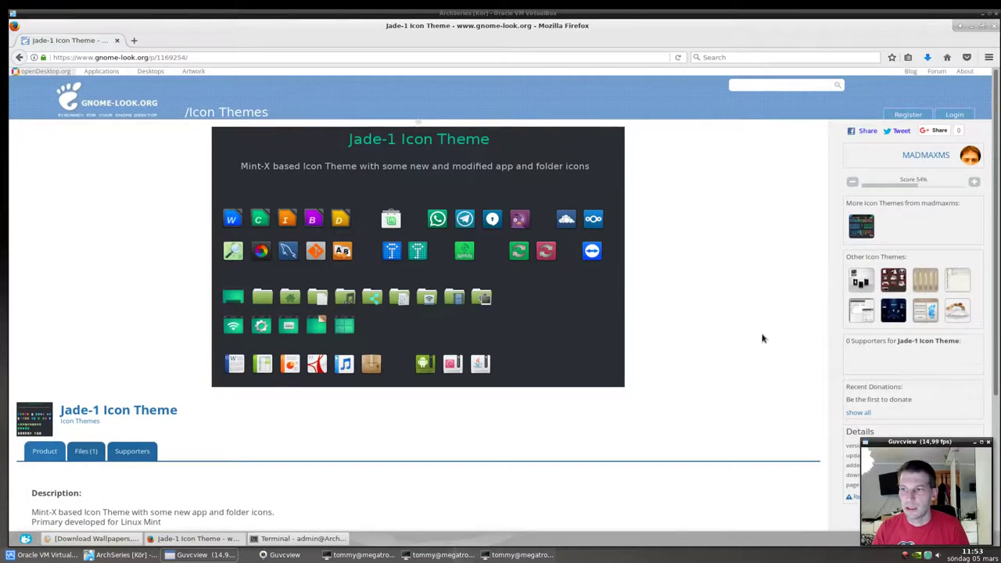
scroll(763, 337, "down", 5)
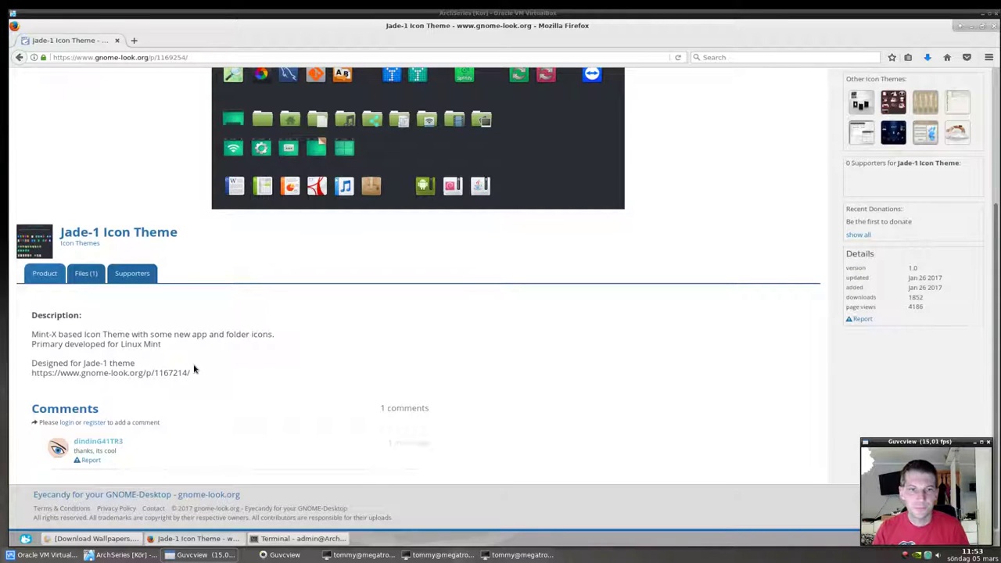
left_click(19, 57)
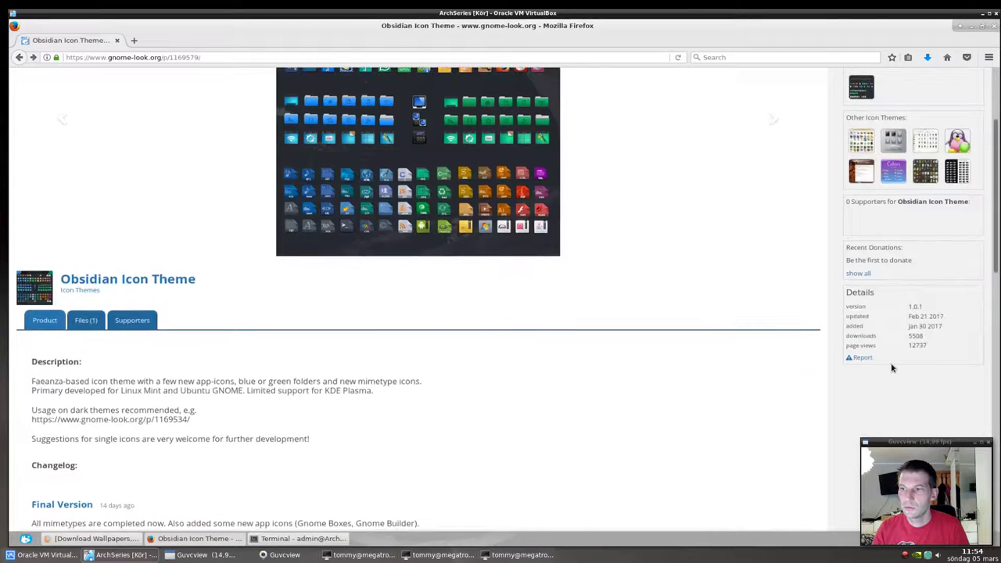
left_click(91, 327)
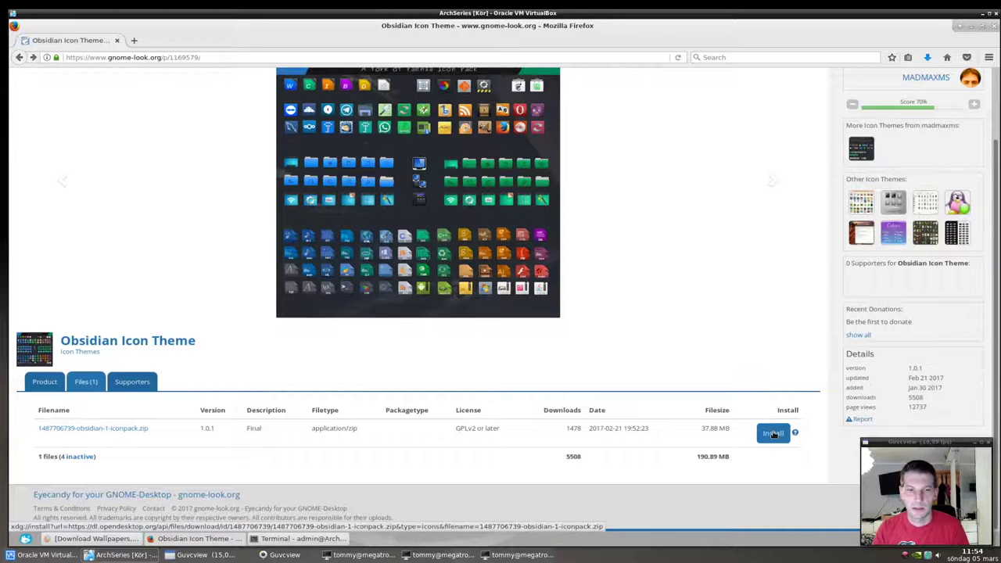
left_click(133, 431)
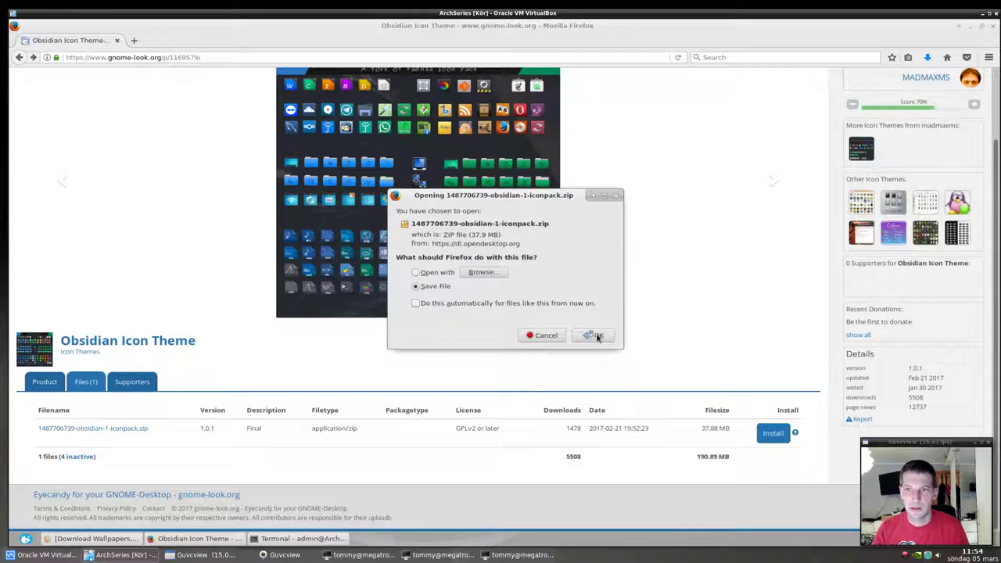
left_click(497, 274)
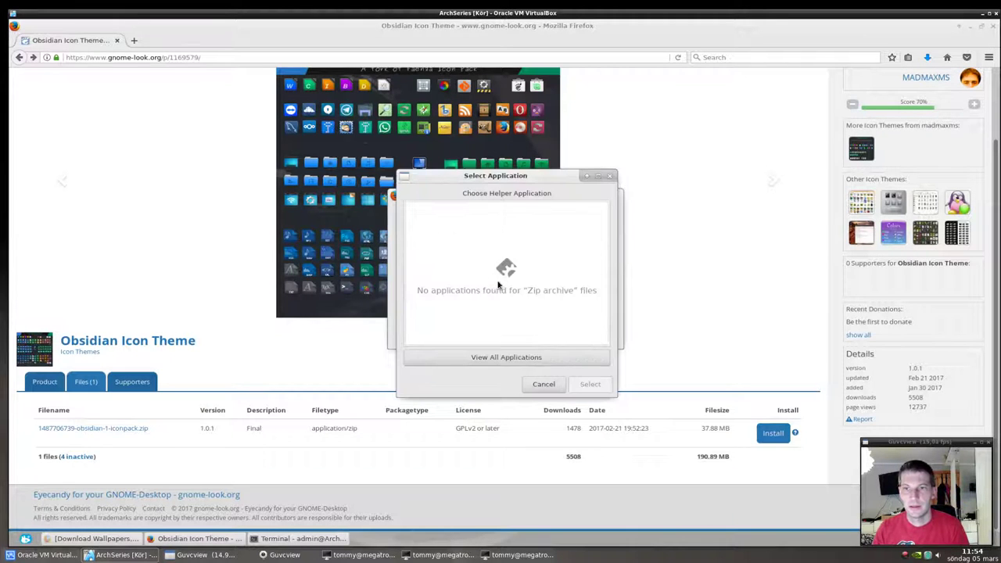
left_click(544, 384)
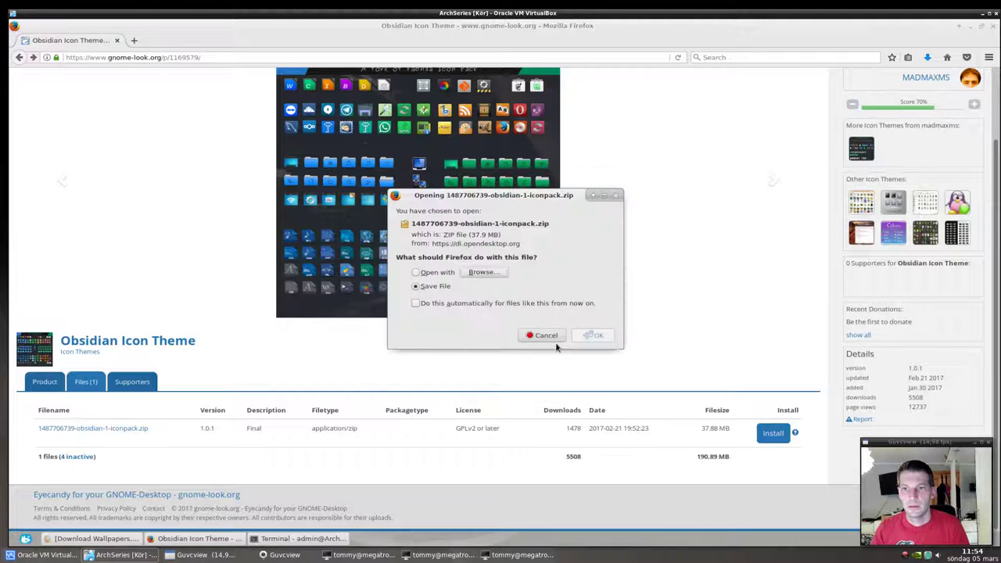
left_click(435, 287)
left_click(595, 335)
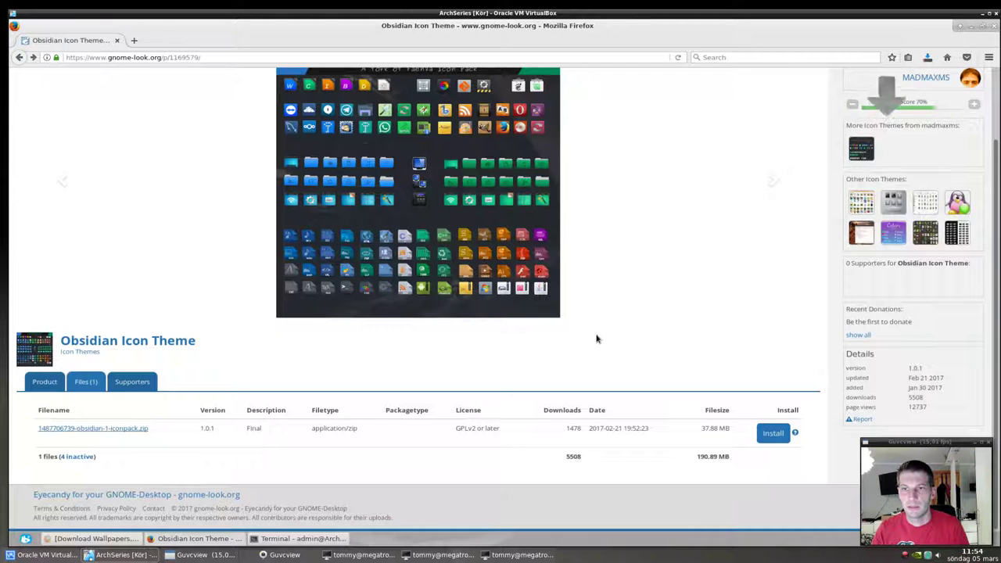
left_click(928, 59)
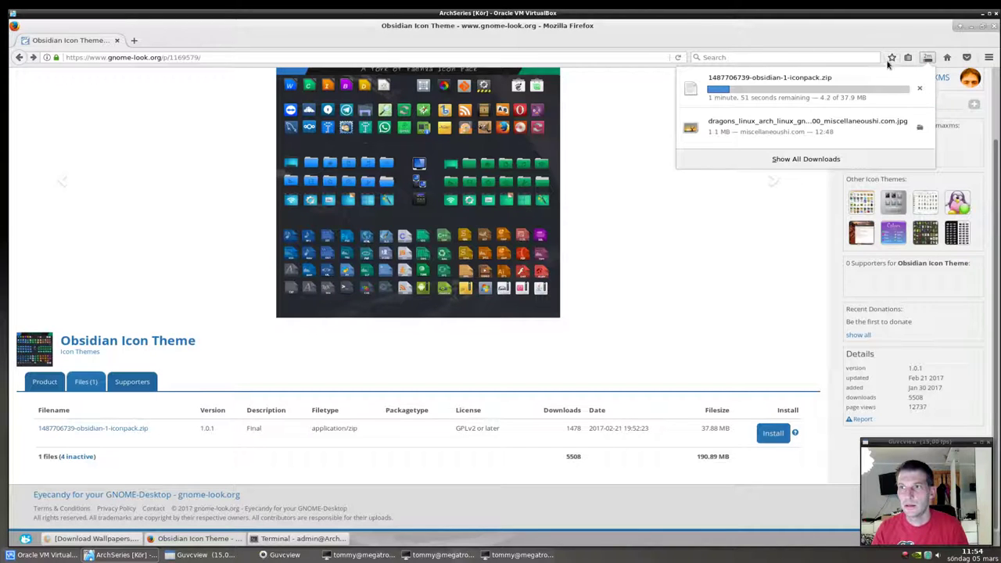
Step: Minimize the browser, clear the terminal, and search the repositories with "sudo pacman -Ss file-roller", entering the sudo password
left_click(964, 28)
left_click(969, 29)
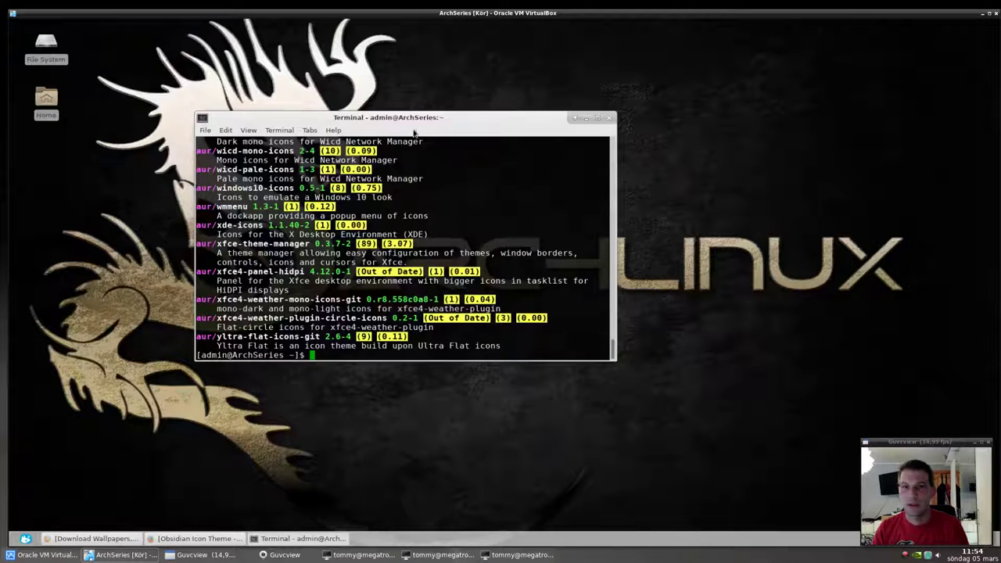
type("clear")
key("Return")
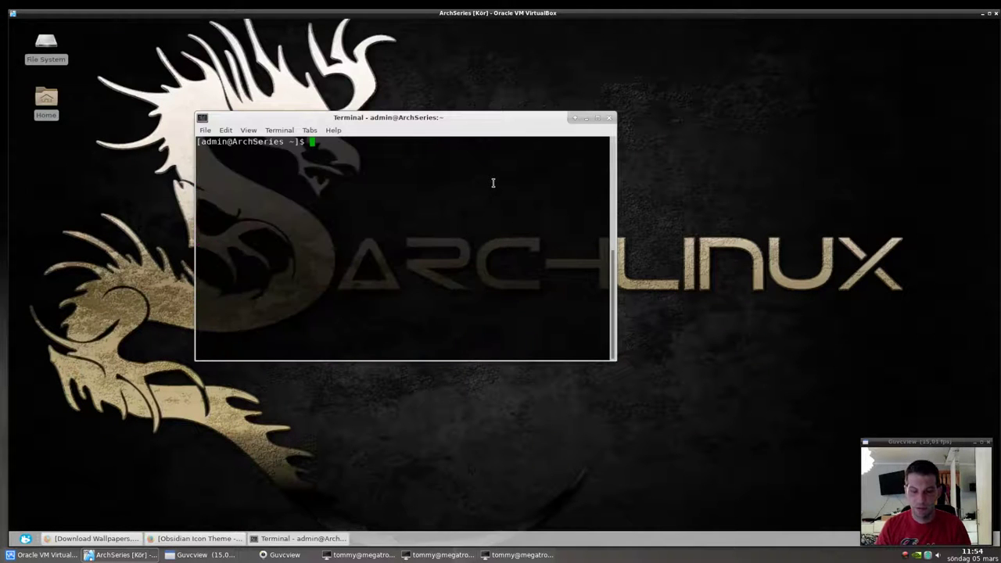
type("sudo pacman -S")
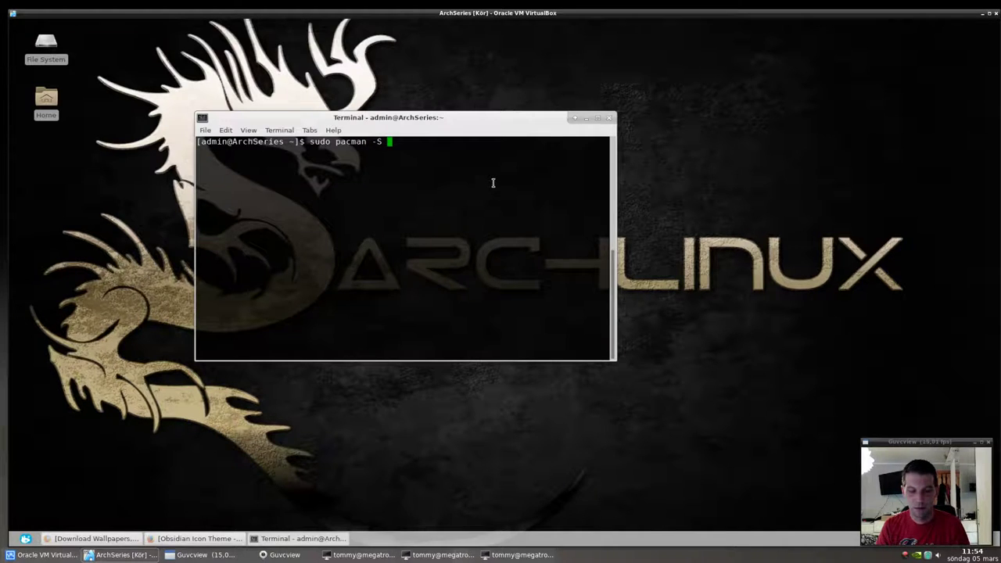
type("obs")
key("BackSpace")
key("BackSpace")
key("BackSpace")
type("file-roller")
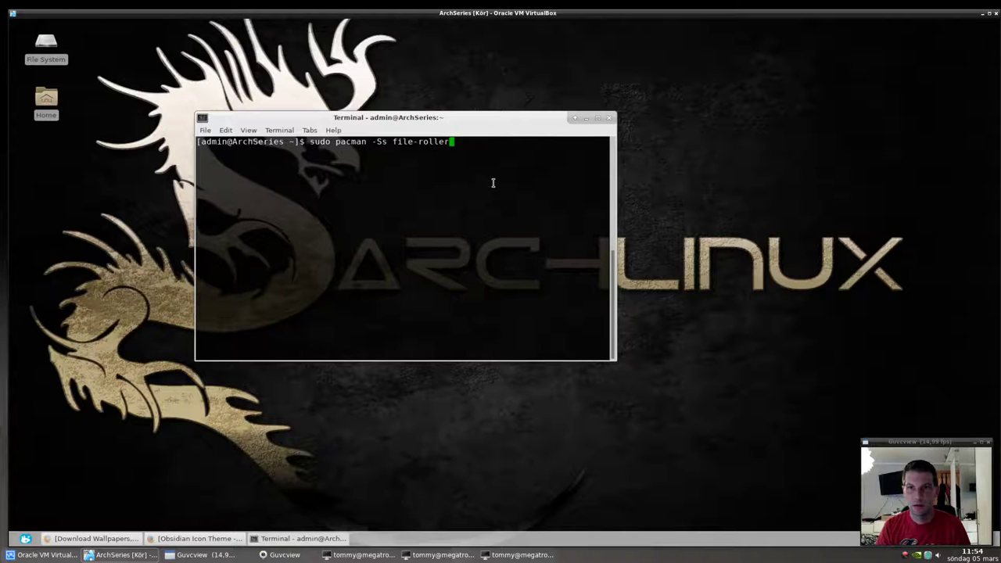
key("Return")
key("Return")
Step: Install file-roller with "sudo pacman -S file-roller" and accept the installation
key("Up")
key("Left")
key("Left")
key("Left")
key("Left")
key("Left")
key("Left")
key("Left")
key("Left")
key("Left")
key("Left")
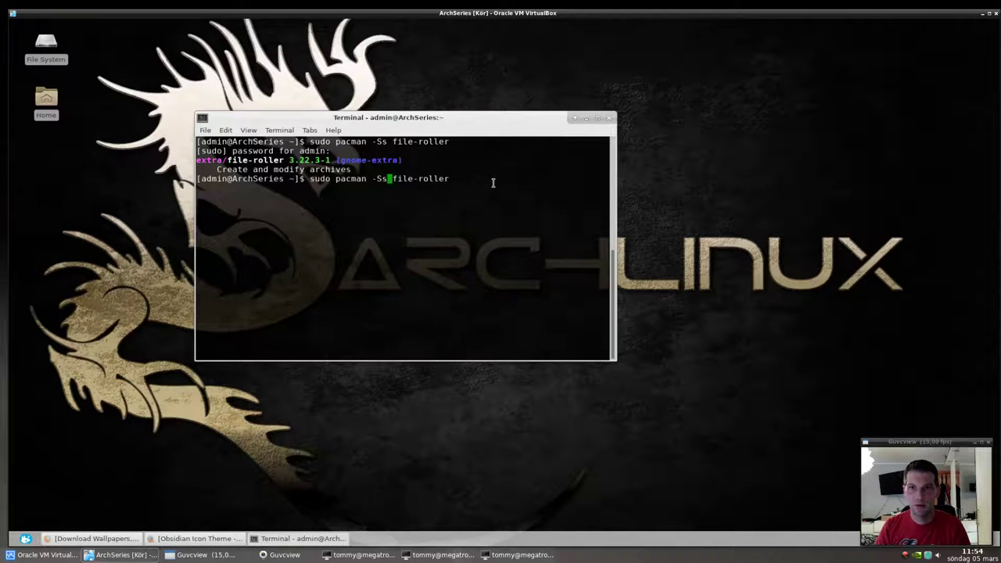
key("BackSpace")
key("Return")
type("y")
key("Return")
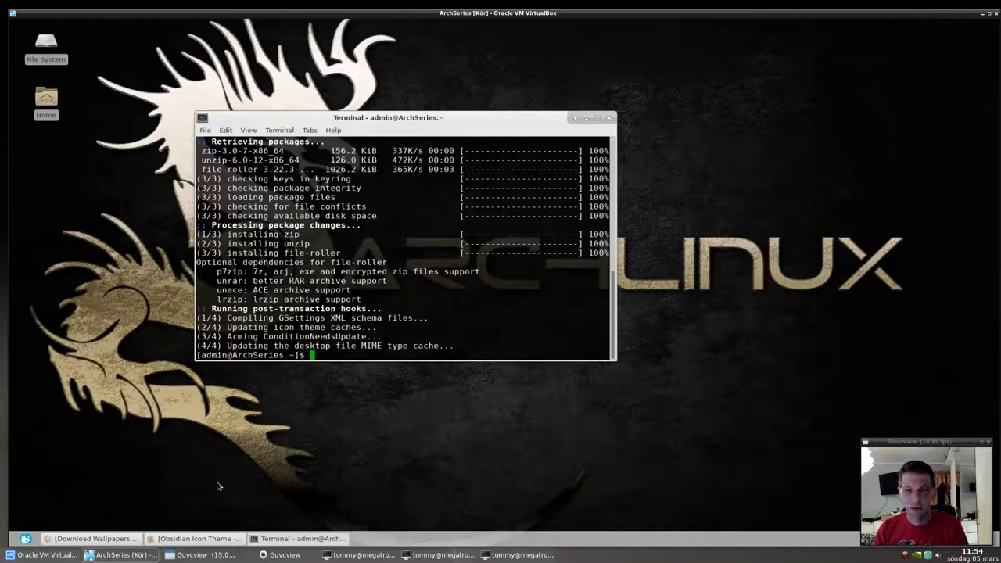
Step: Glance at the wallpaper browser window, minimize it, and open the home folder with hidden files shown
left_click(130, 537)
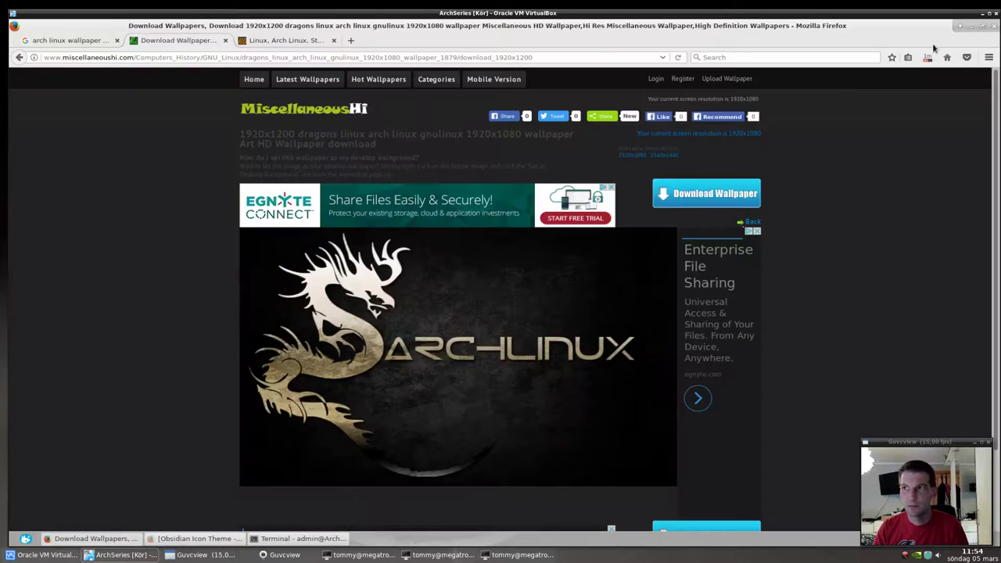
left_click(971, 29)
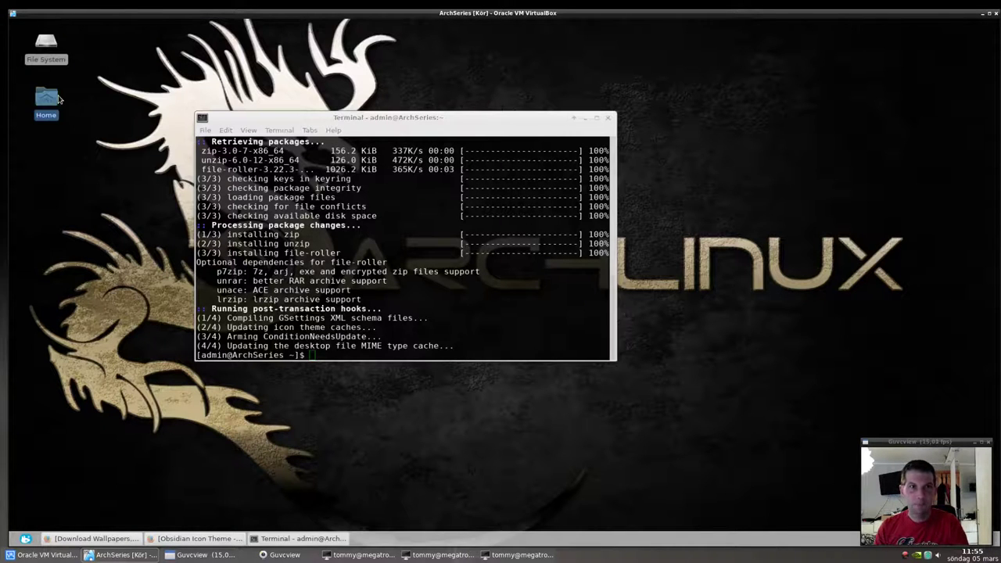
double_click(46, 98)
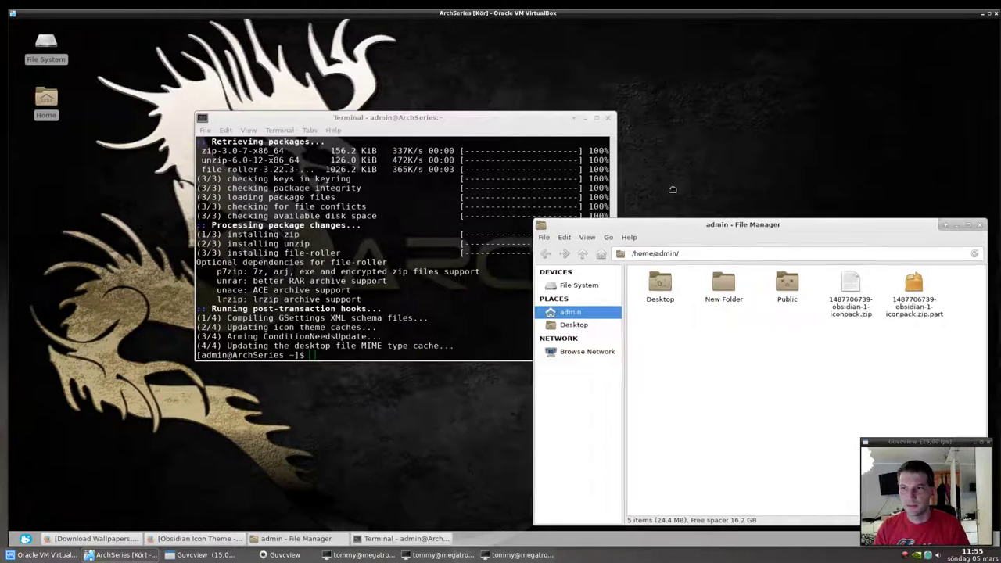
key("ctrl+h")
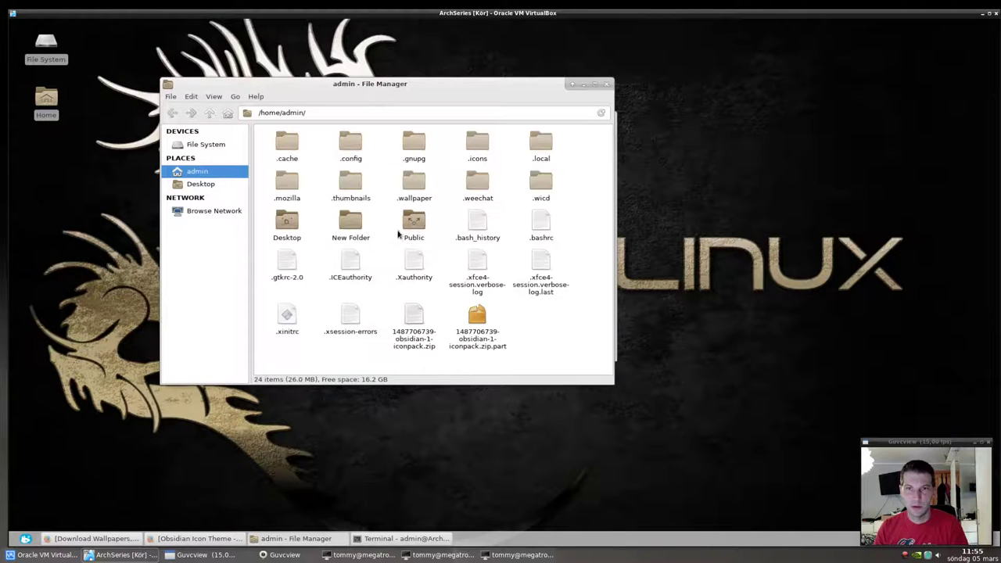
Step: Browse to /usr/share/icons in a separate file manager window to view the system icon themes, and minimize that window
double_click(46, 44)
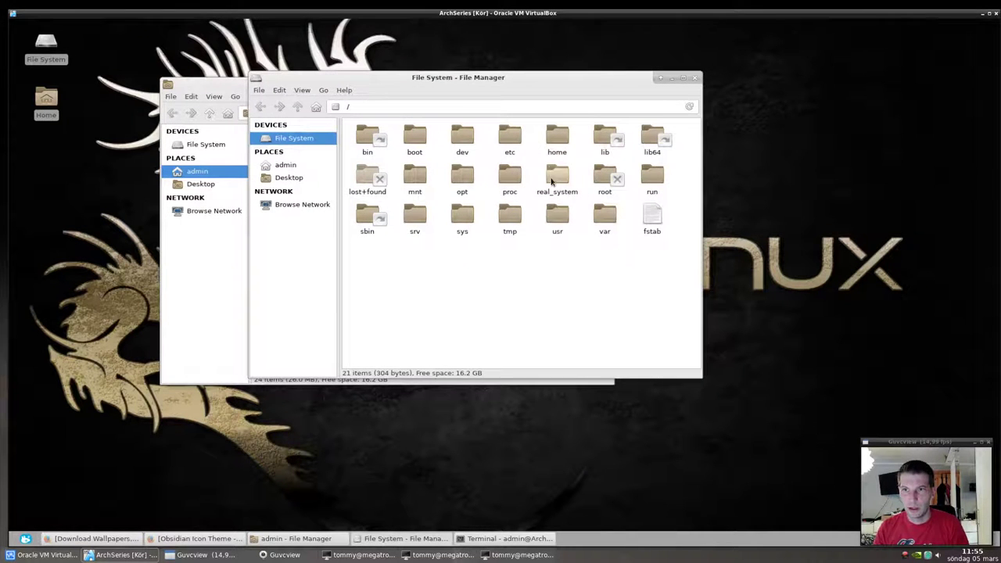
left_click(555, 215)
double_click(555, 215)
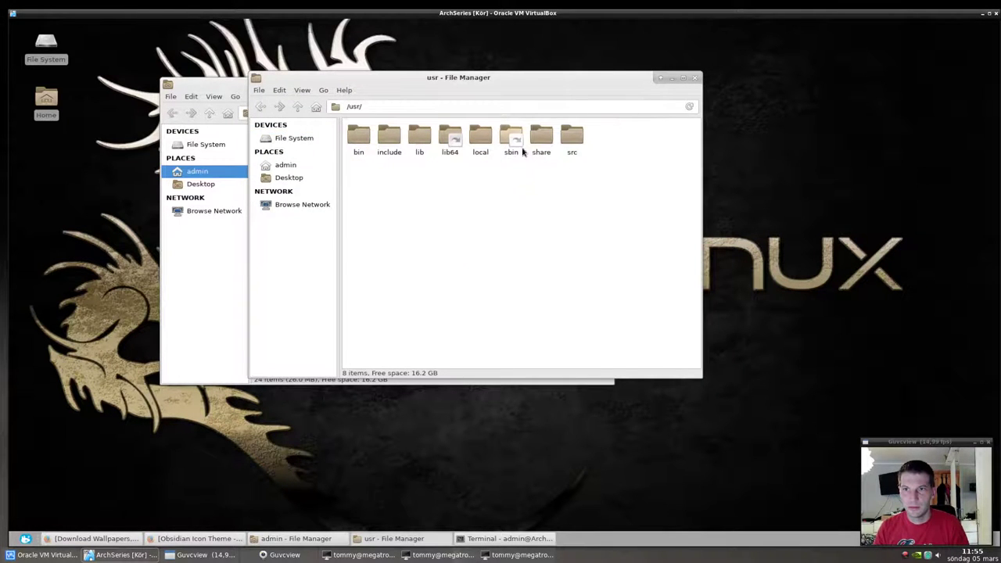
double_click(547, 141)
scroll(595, 292, "down", 3)
scroll(594, 292, "down", 2)
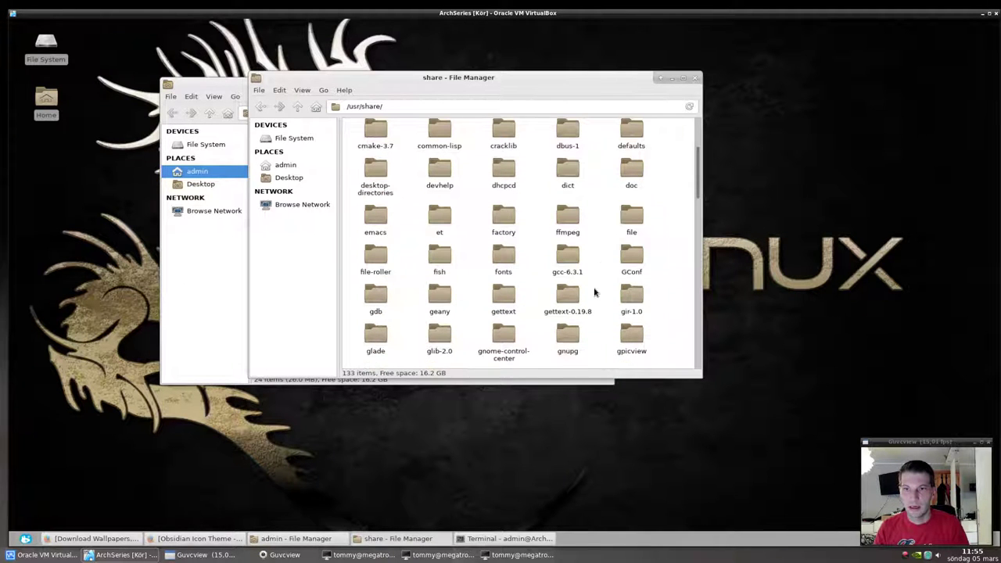
scroll(594, 293, "down", 7)
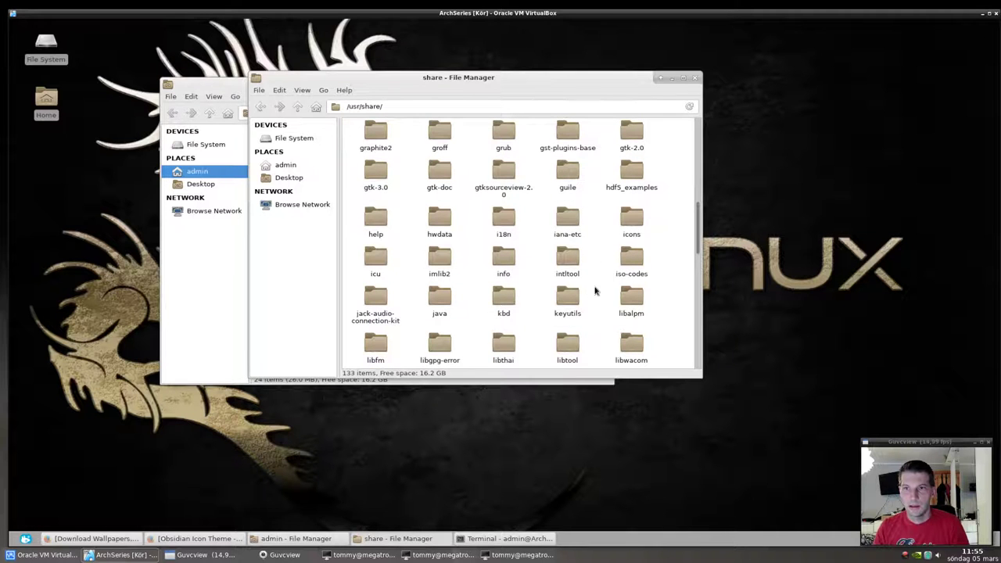
double_click(630, 217)
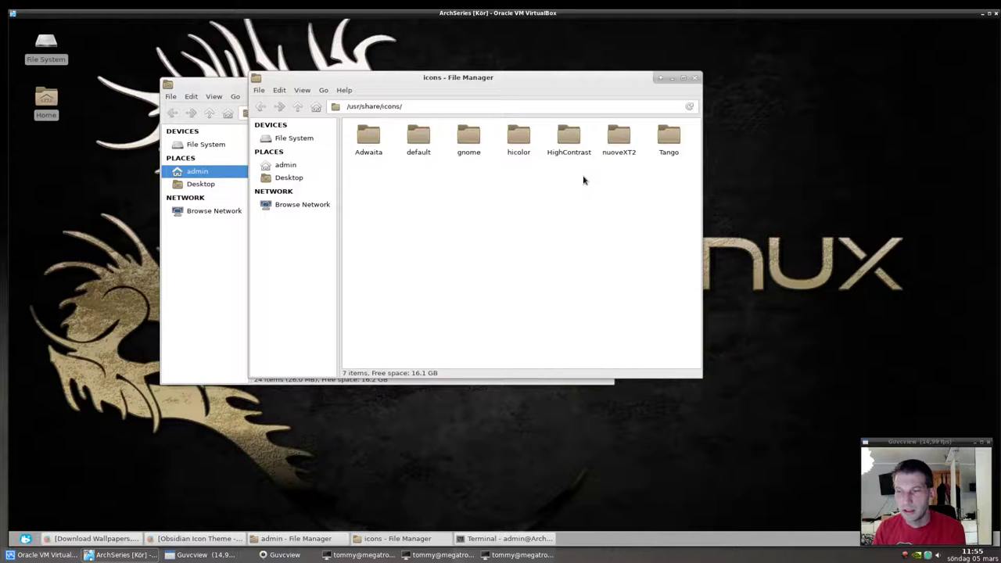
left_click(672, 79)
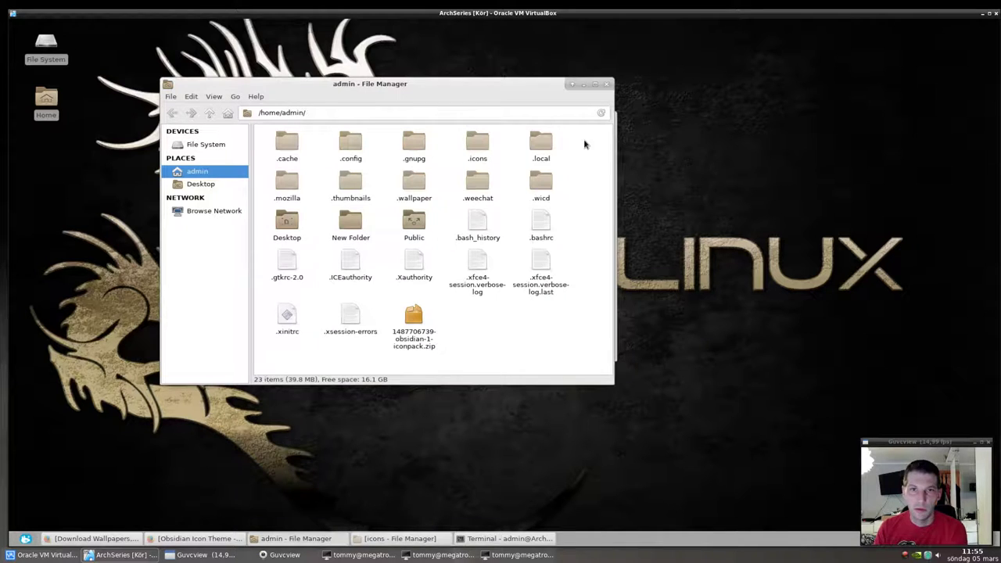
Step: Create a folder named icons inside the home folder's .local/share directory and open it
double_click(545, 149)
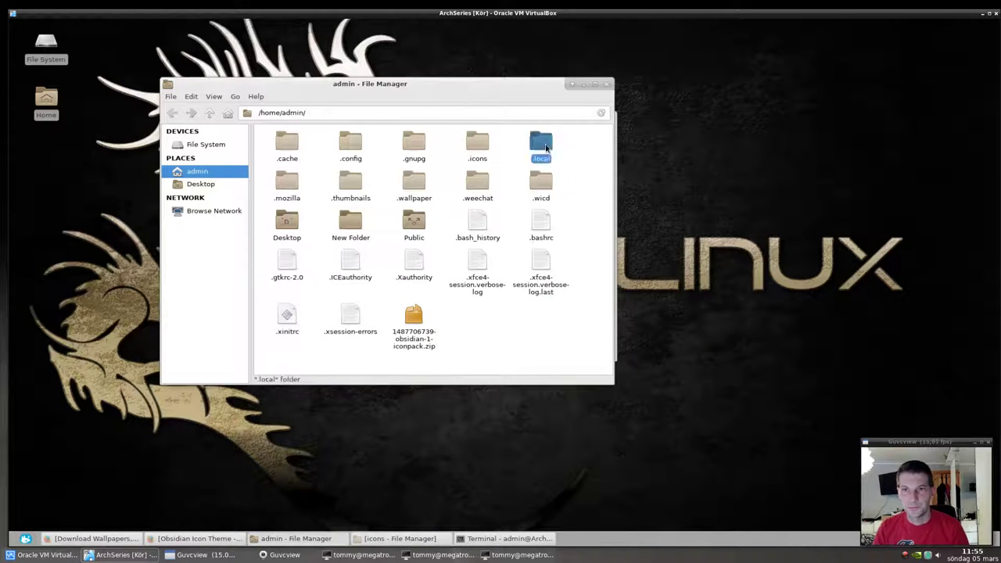
double_click(277, 141)
right_click(354, 226)
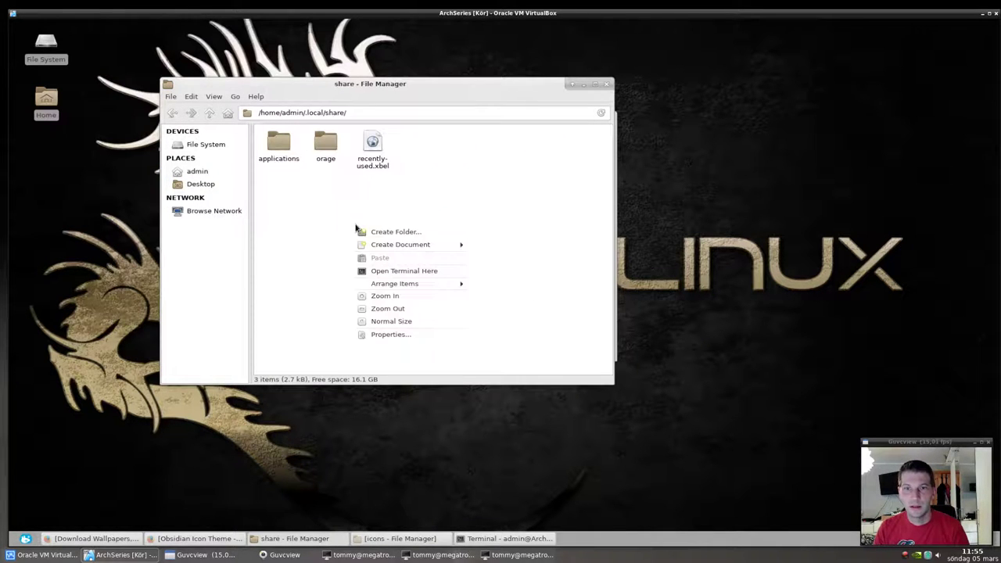
left_click(399, 232)
type("icons")
key("Return")
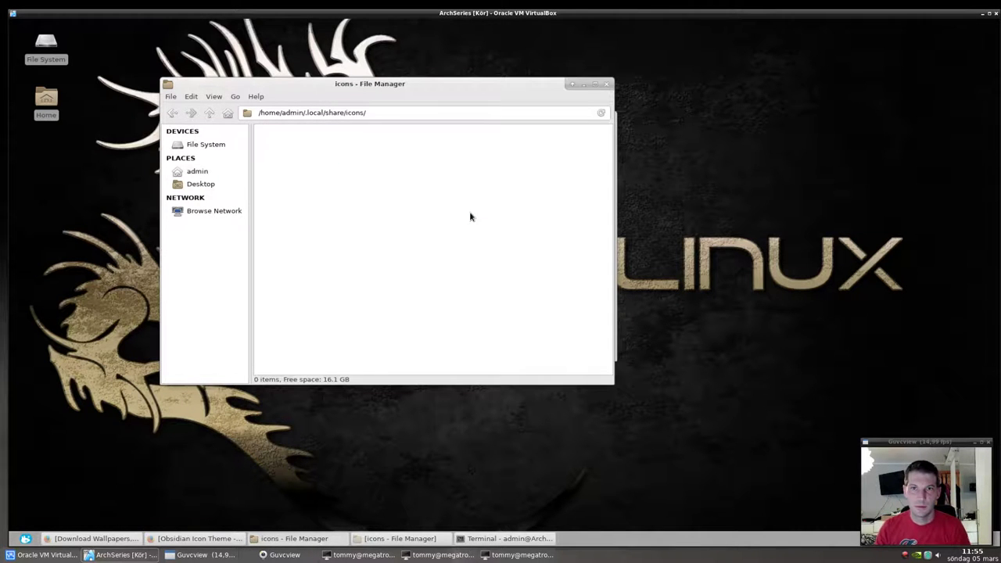
left_click_drag(424, 88, 600, 97)
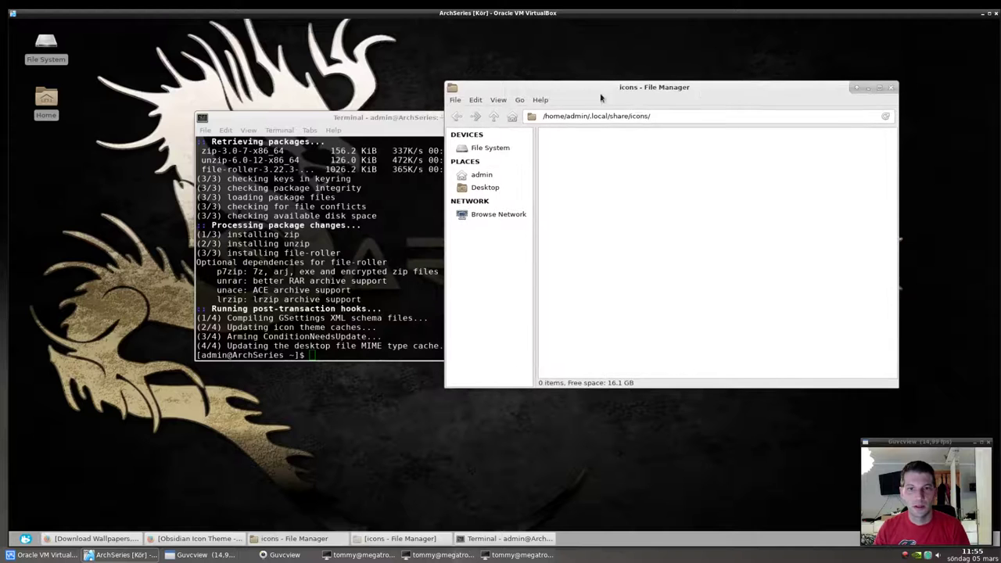
double_click(46, 98)
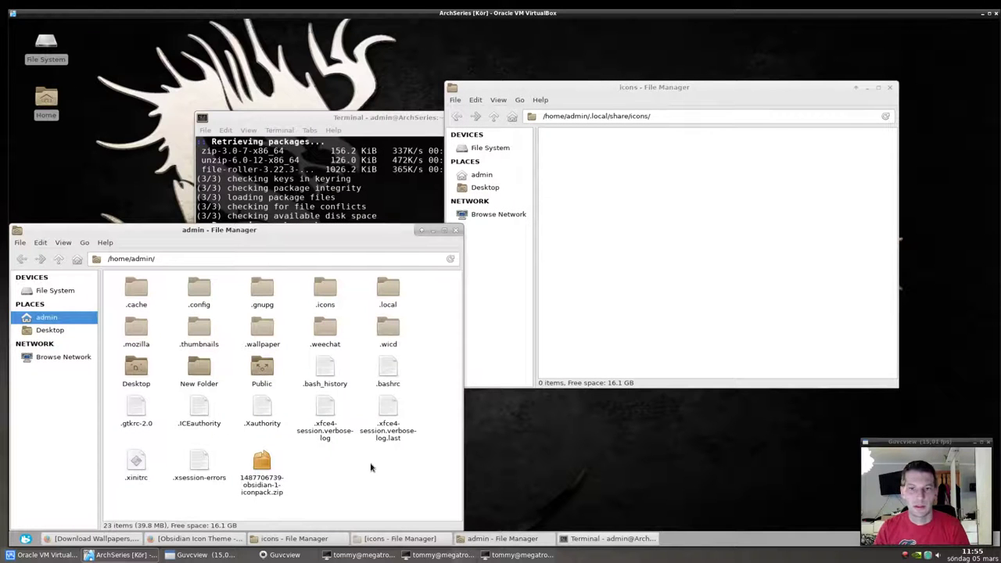
key("ctrl+h")
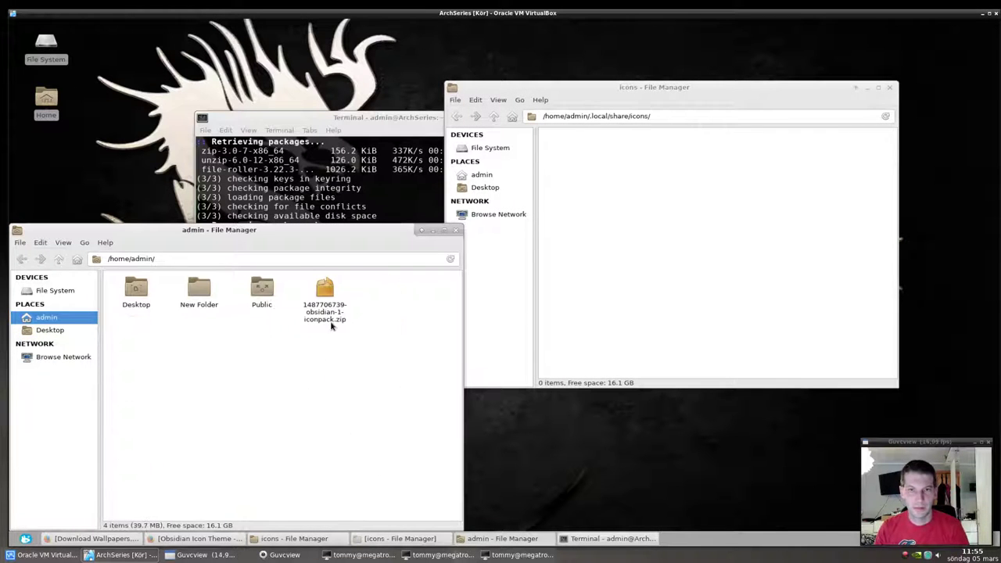
right_click(327, 298)
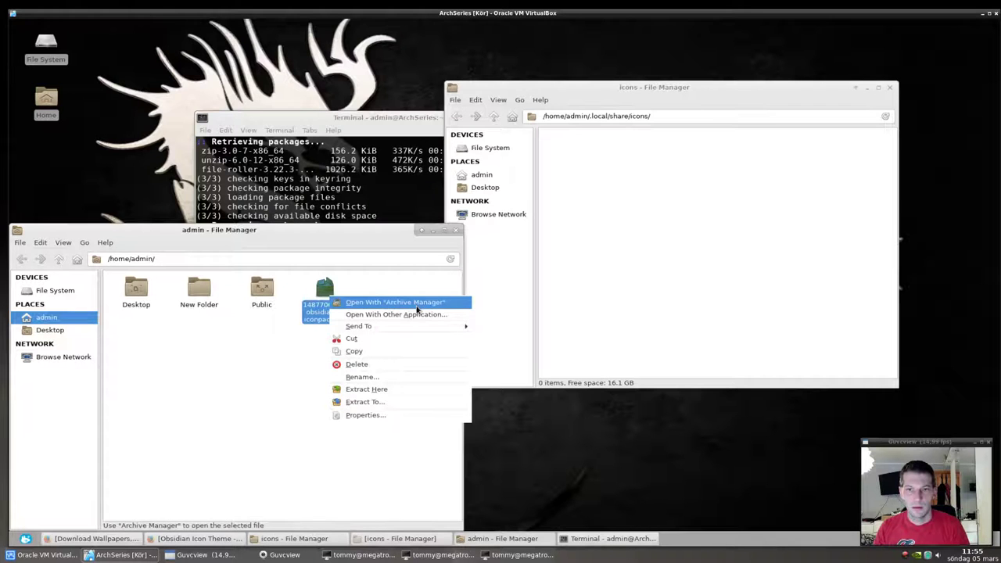
left_click(404, 390)
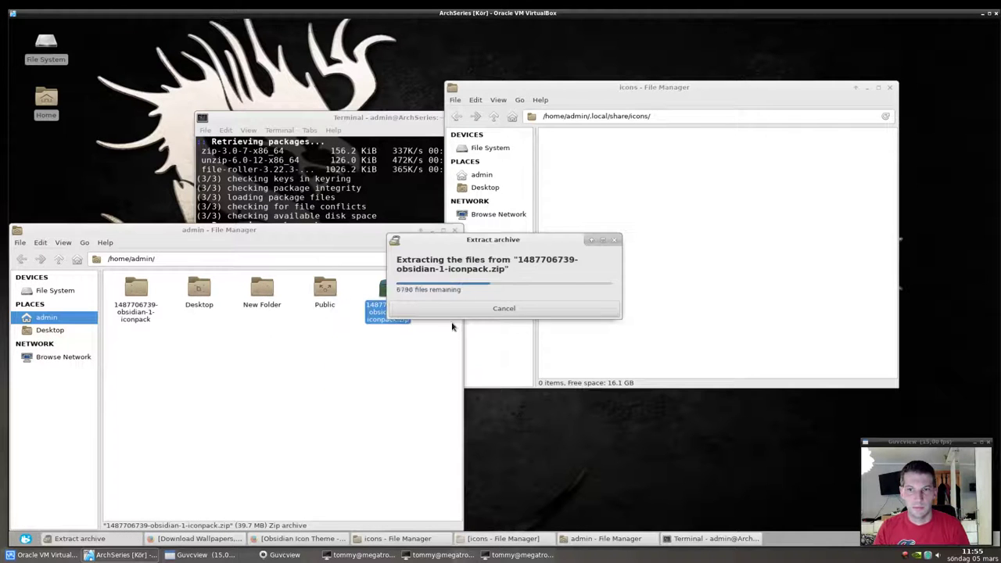
double_click(139, 291)
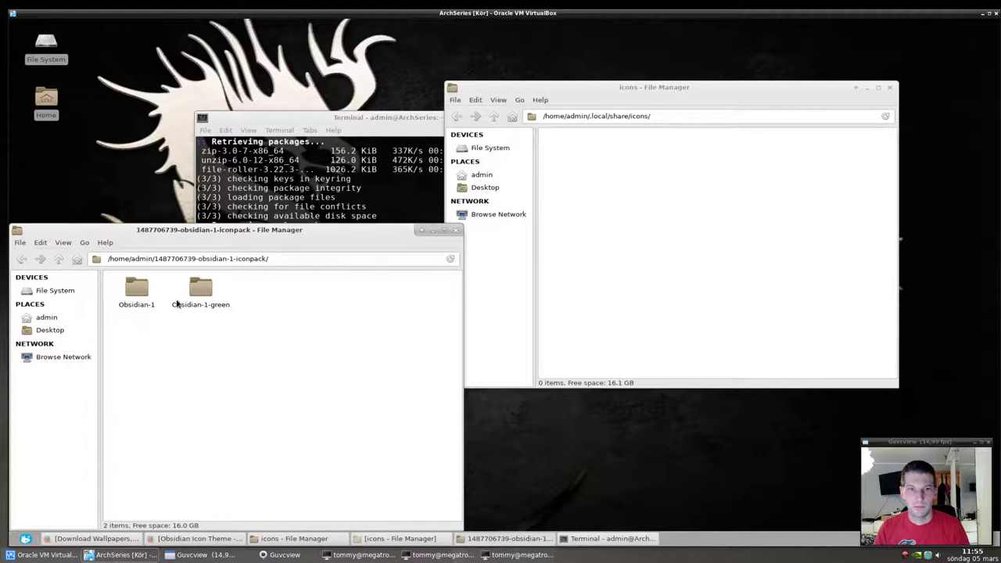
key("BackSpace")
double_click(132, 291)
left_click(131, 291)
left_click(201, 317)
key("BackSpace")
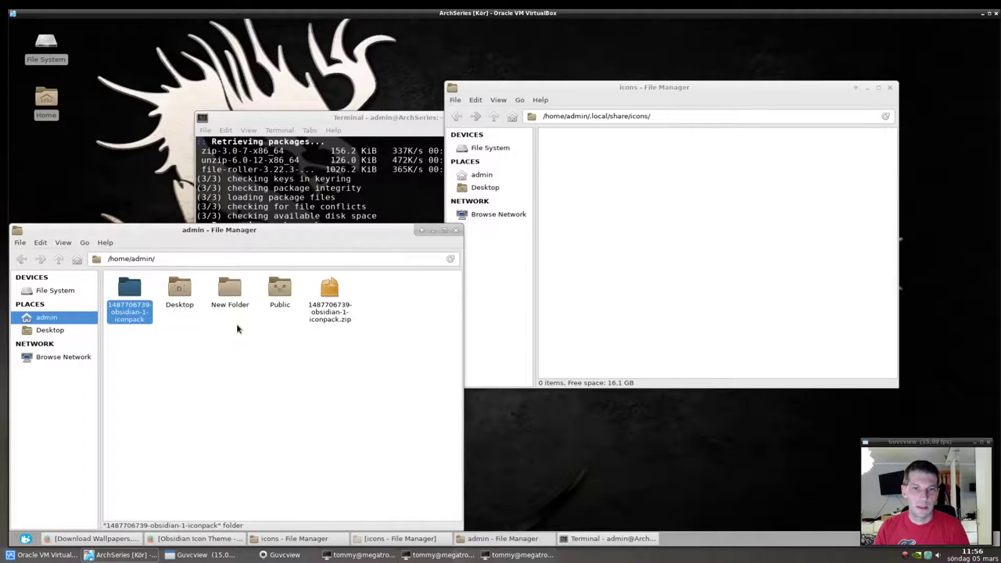
Step: Check the contents of Obsidian-1-green in the extracted icon pack and move that folder into .local/share/icons
double_click(130, 290)
double_click(195, 290)
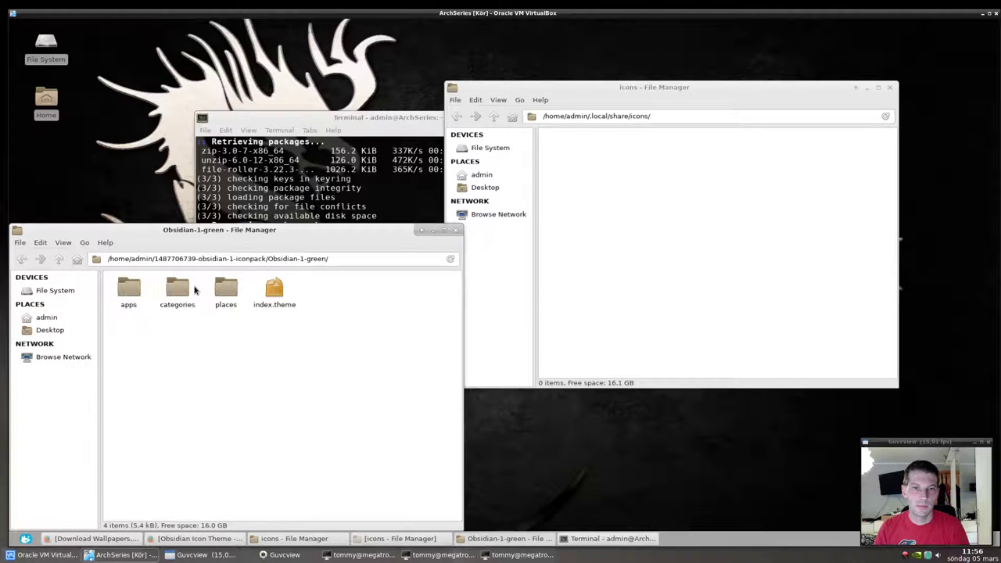
left_click(21, 259)
left_click_drag(206, 289, 628, 164)
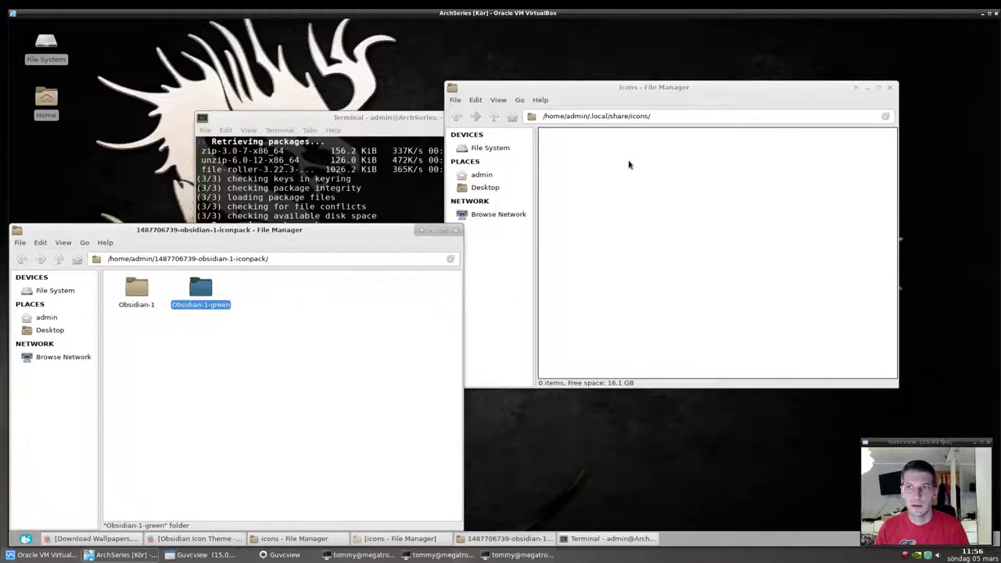
Step: Apply the Obsidian-1-green icon theme in the desktop's Appearance settings and close the dialog
left_click(26, 539)
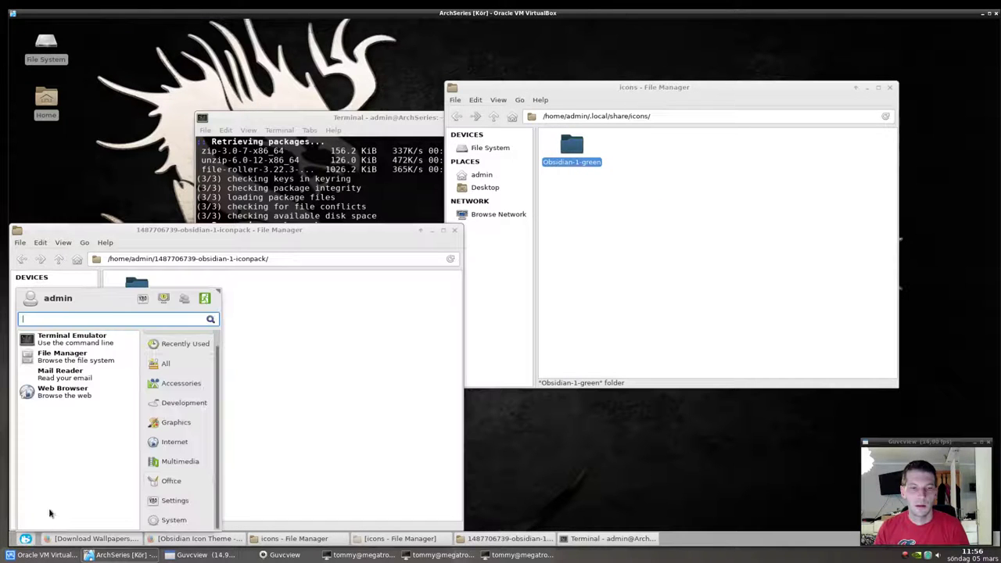
left_click(189, 499)
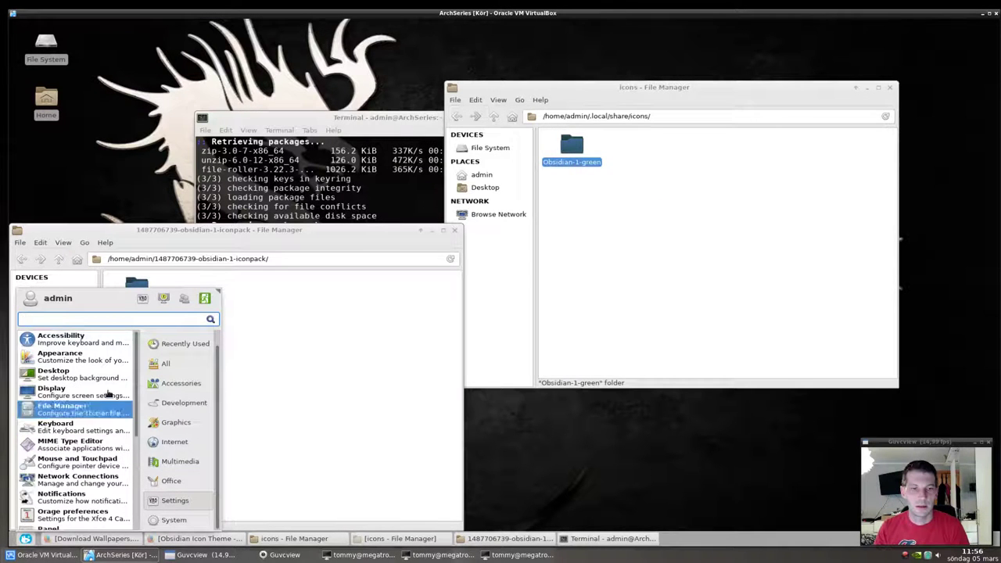
left_click(79, 358)
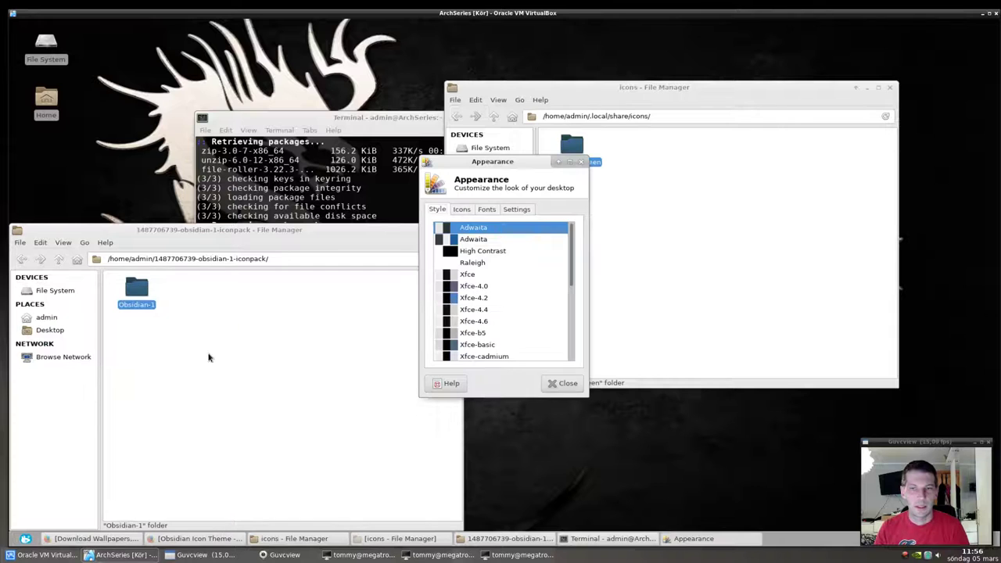
left_click(461, 211)
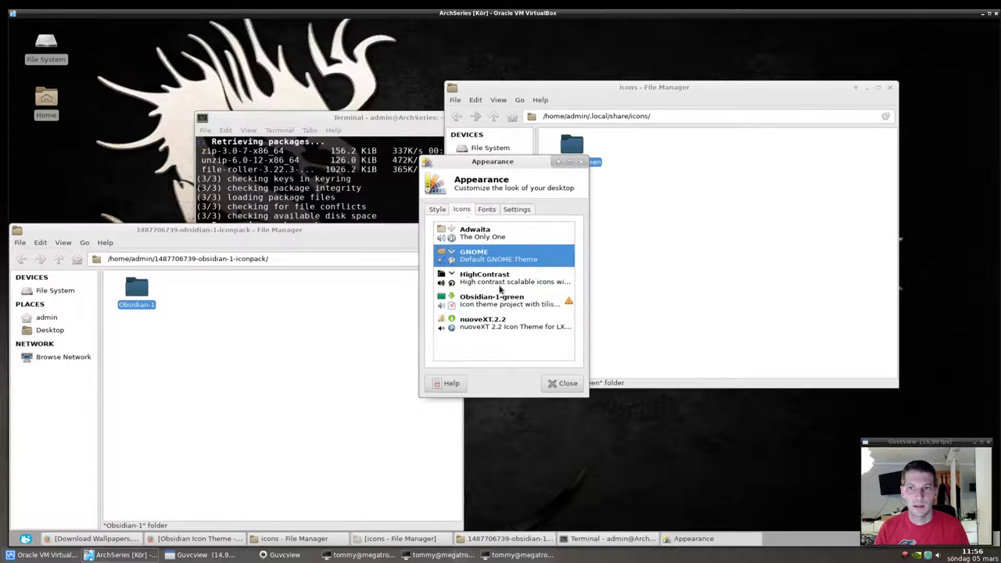
left_click(487, 303)
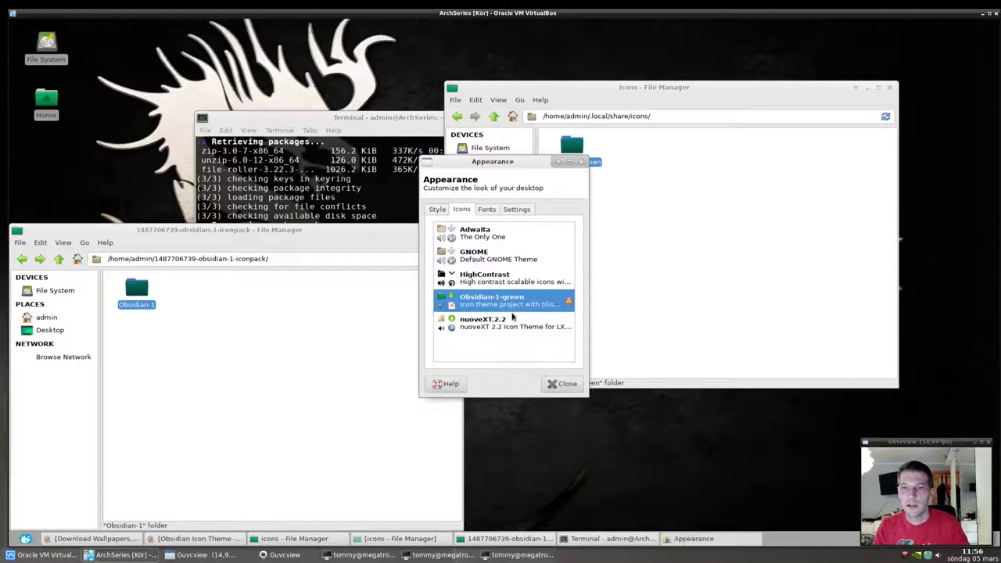
left_click(562, 383)
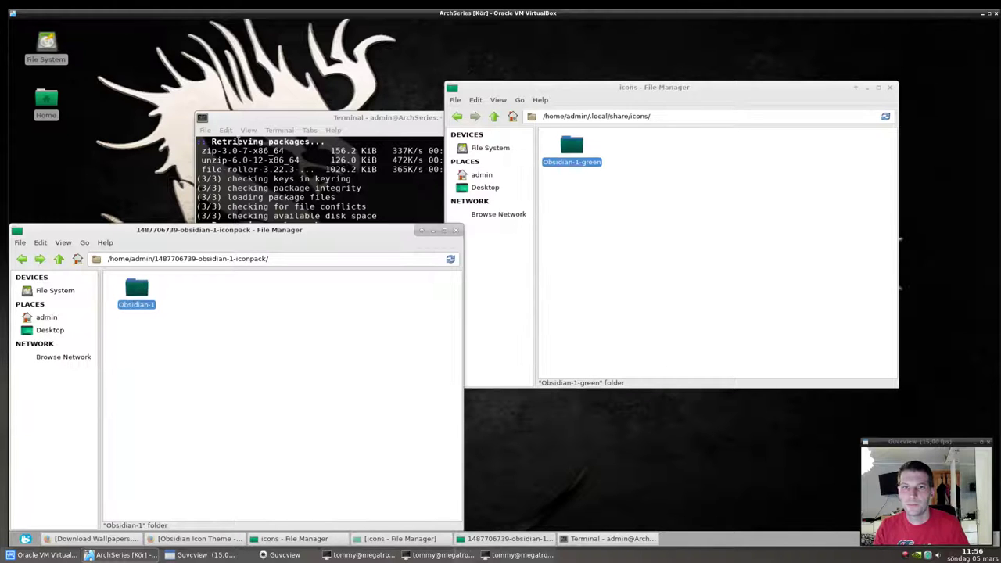
Step: Inspect the folder icons in new home folder and File System windows, and close both windows
double_click(46, 100)
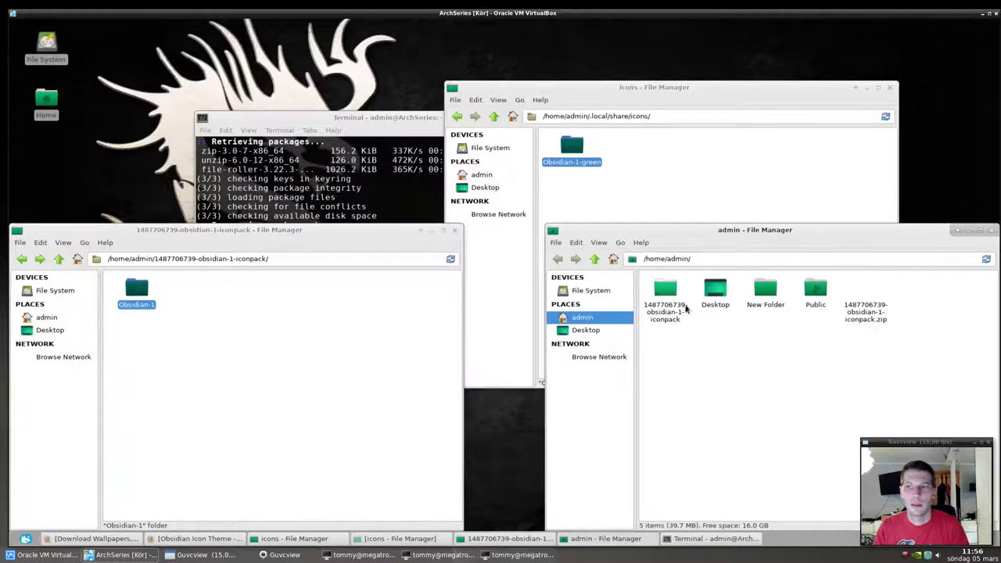
left_click_drag(757, 233, 373, 127)
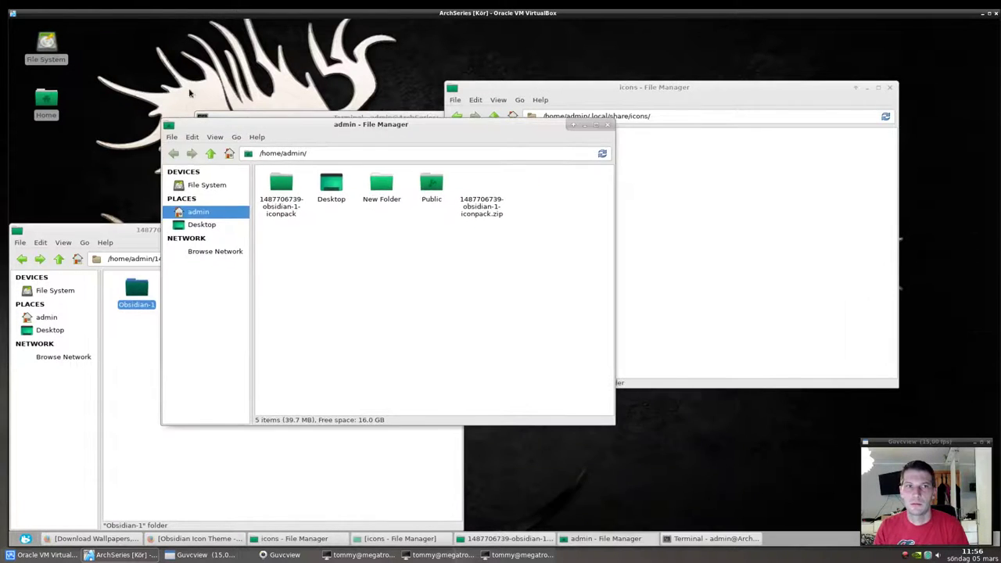
double_click(46, 45)
left_click_drag(918, 233, 511, 133)
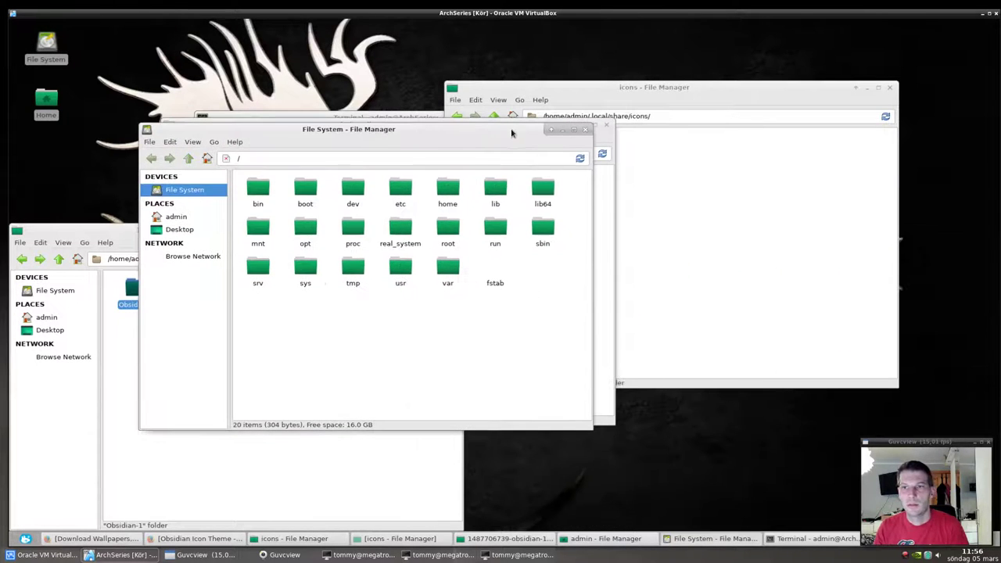
left_click(585, 131)
left_click(607, 126)
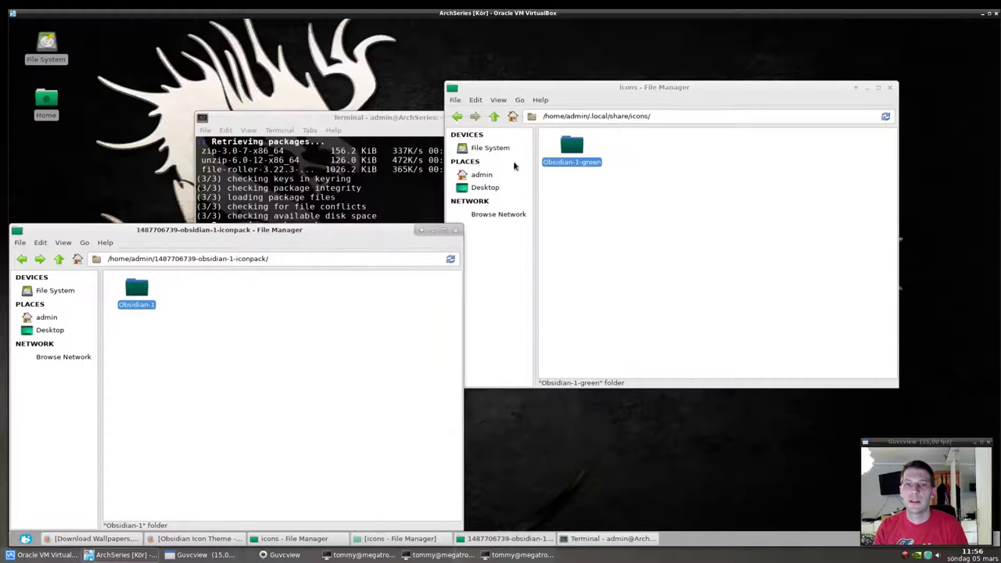
Step: Close the extracted icon pack window, return the icons window to .local/share, and move it toward the middle of the desktop
left_click(456, 229)
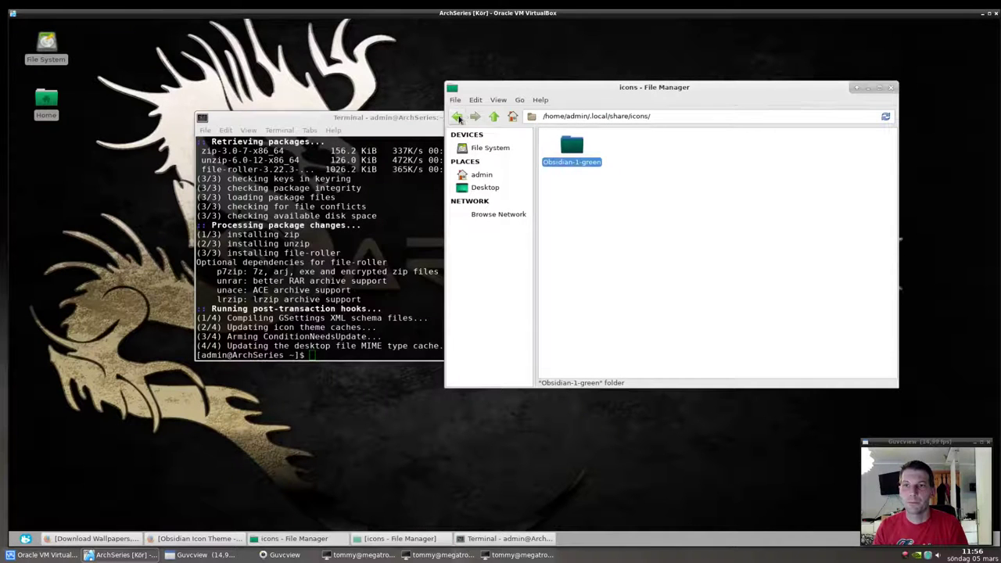
left_click(457, 116)
left_click_drag(568, 97, 423, 132)
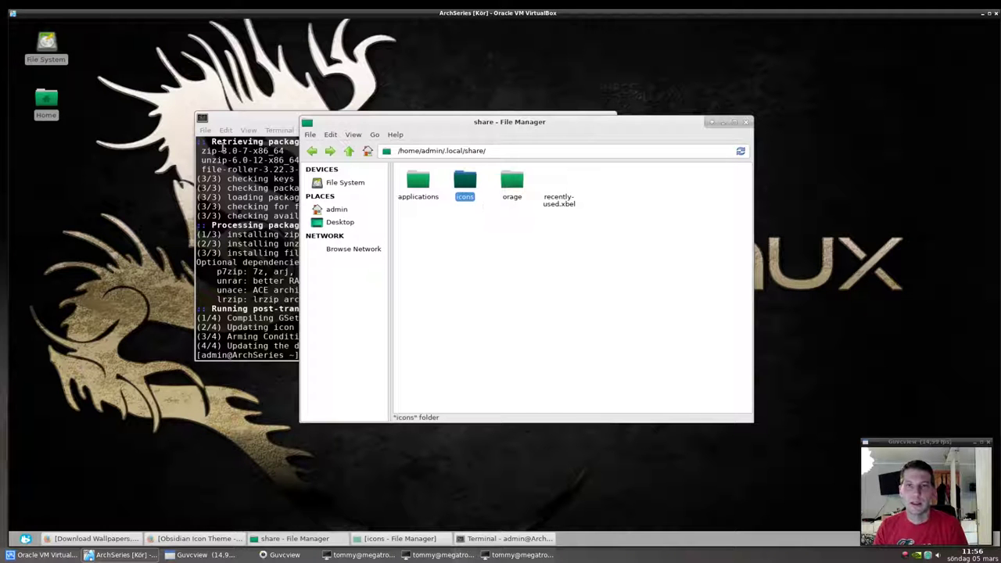
Step: Look inside the icons folder under /home/admin/.local/share/ and return to the share folder
left_click(234, 336)
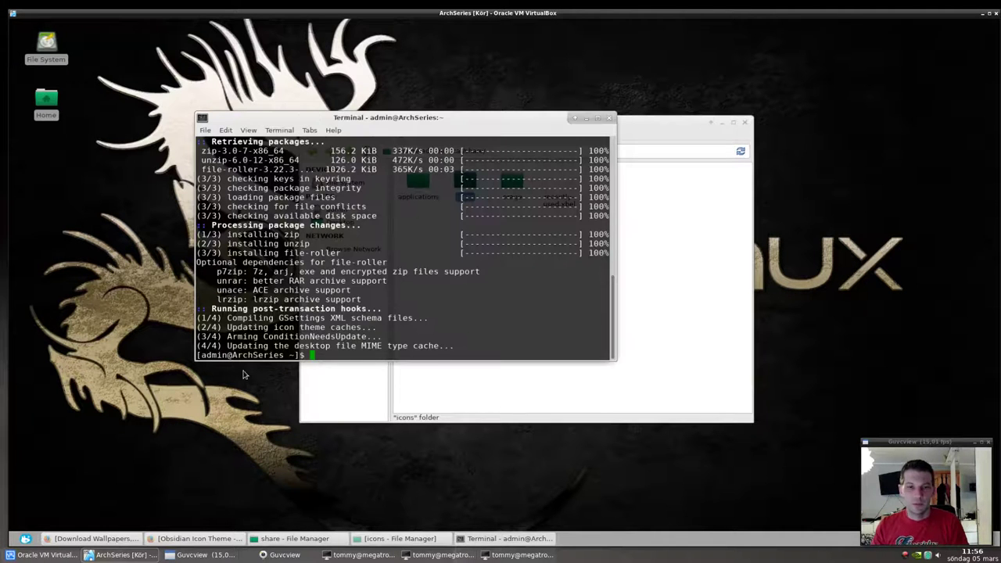
left_click(659, 284)
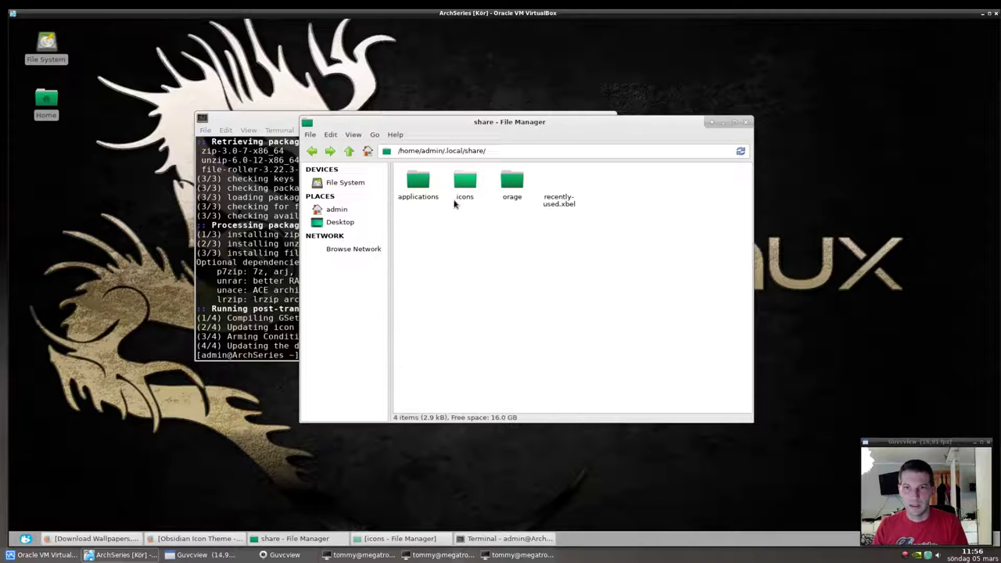
left_click(330, 151)
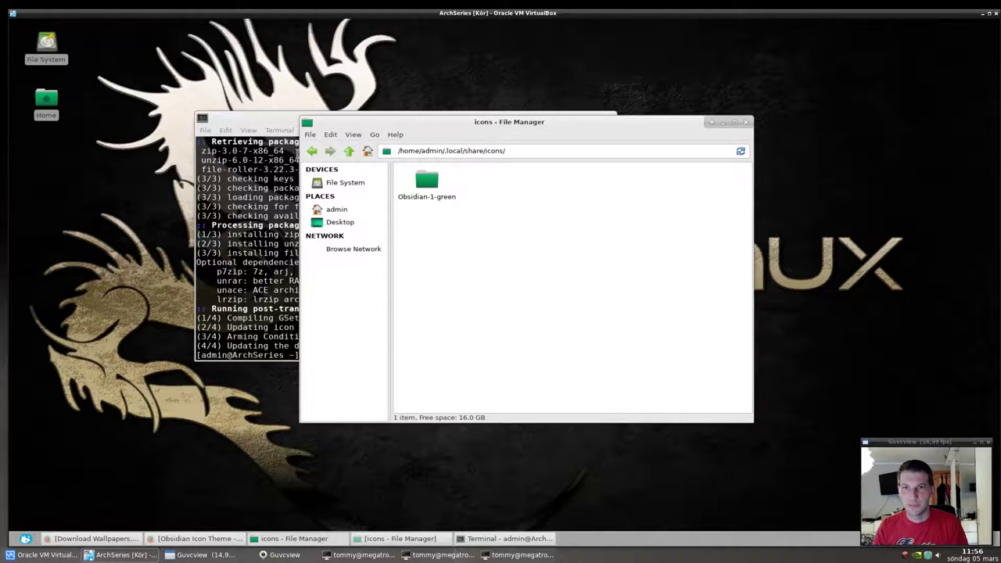
left_click(311, 151)
Step: Create a folder named themes in /home/admin/.local/share/ and open it
right_click(469, 258)
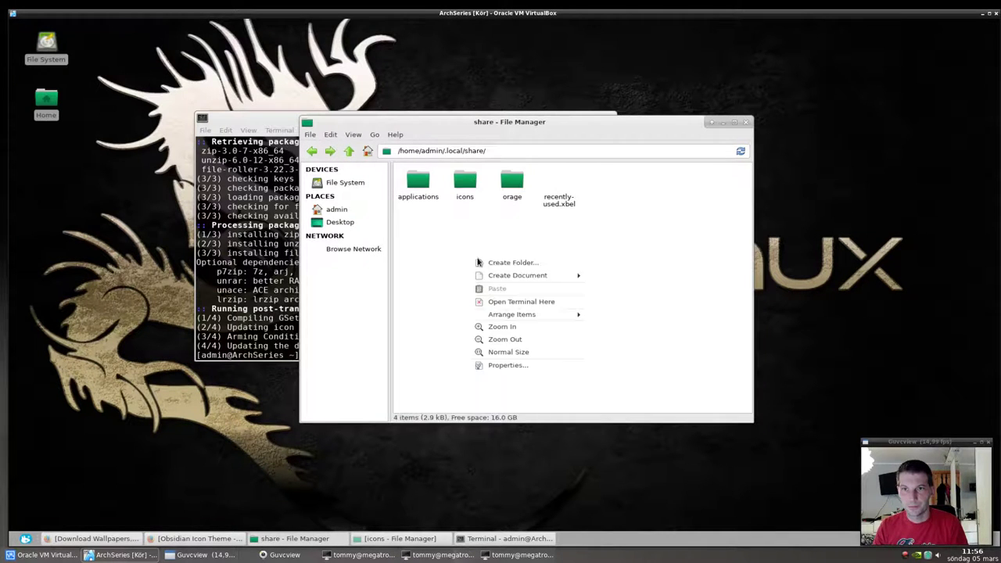
left_click(517, 264)
type("t")
key("Return")
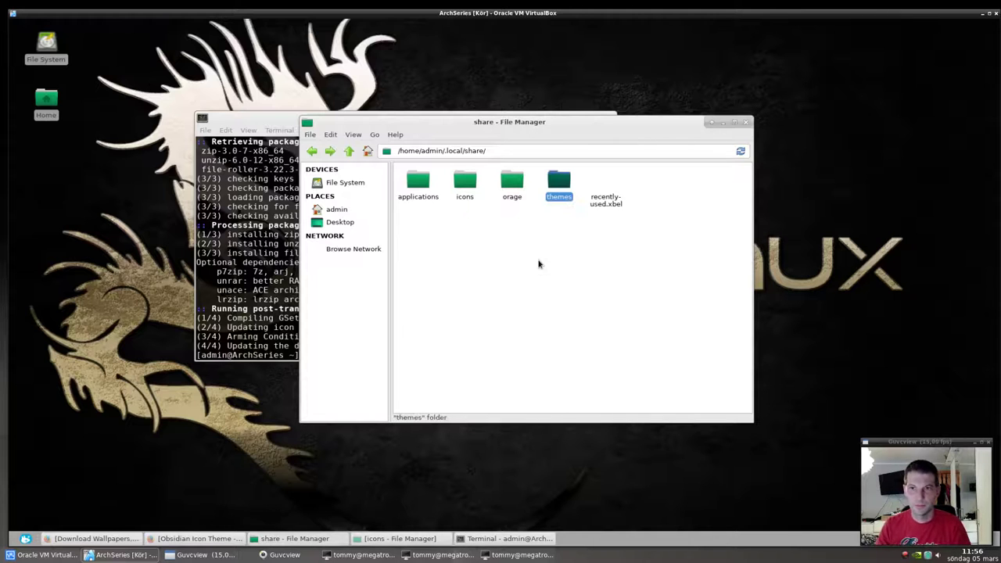
double_click(559, 185)
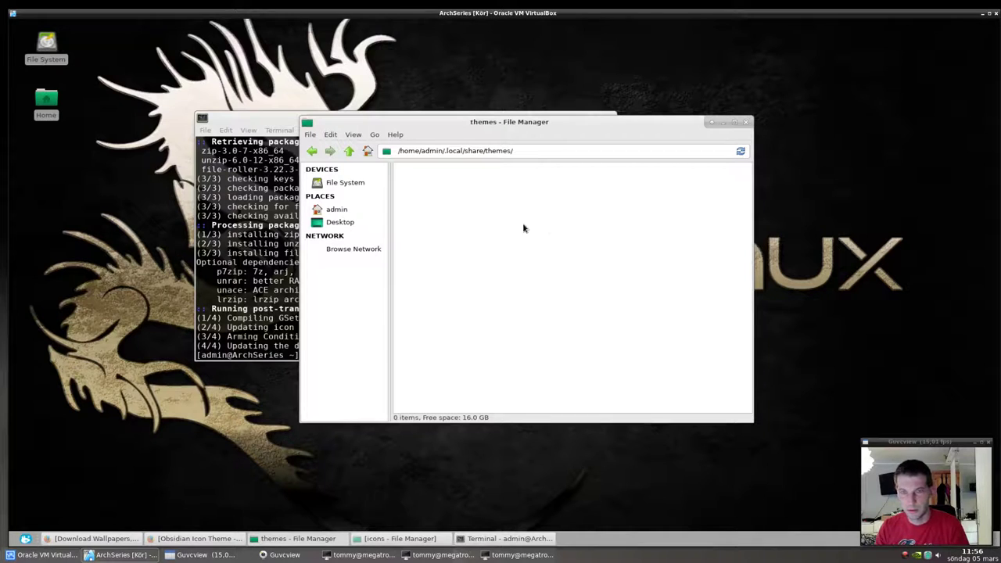
left_click(26, 538)
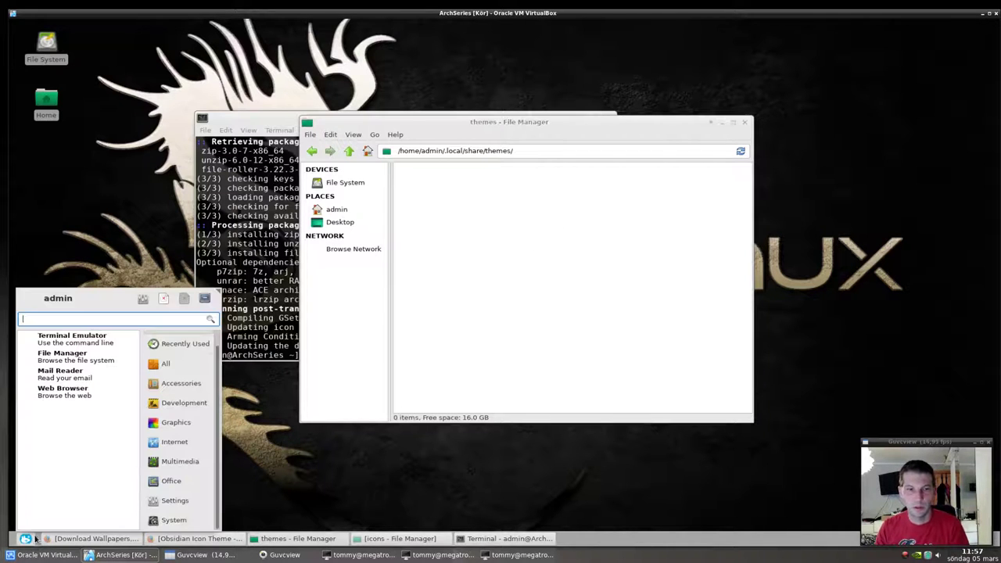
left_click(174, 501)
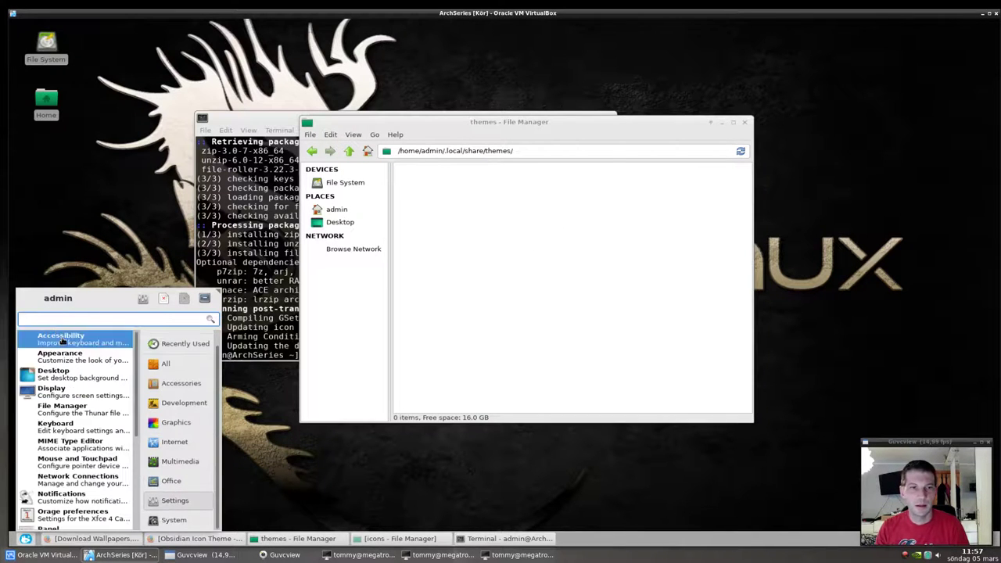
left_click(58, 339)
left_click(582, 388)
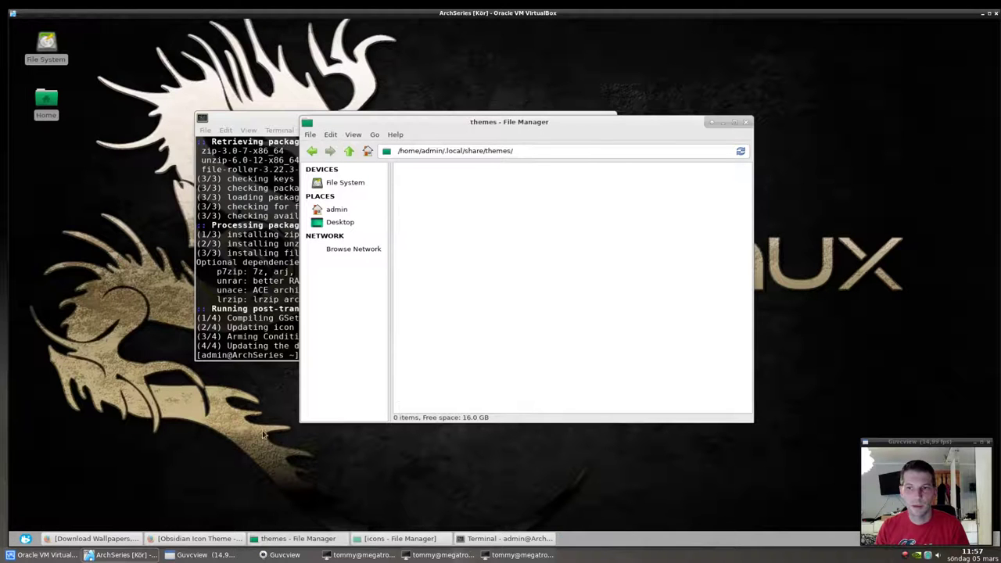
Step: Open the Appearance settings, try several Xfce styles and apply the Xfce-dusk style
left_click(26, 538)
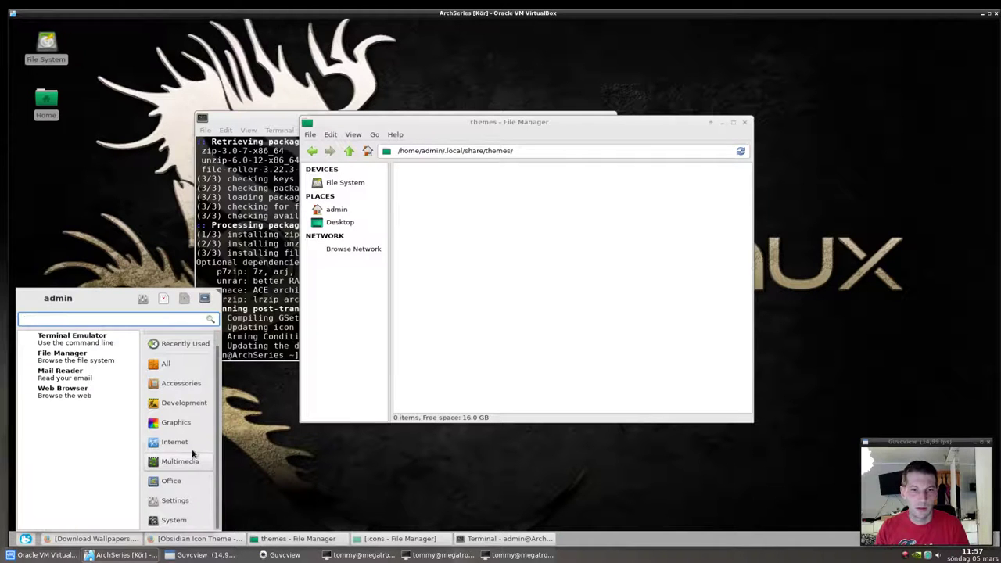
left_click(184, 500)
left_click(86, 353)
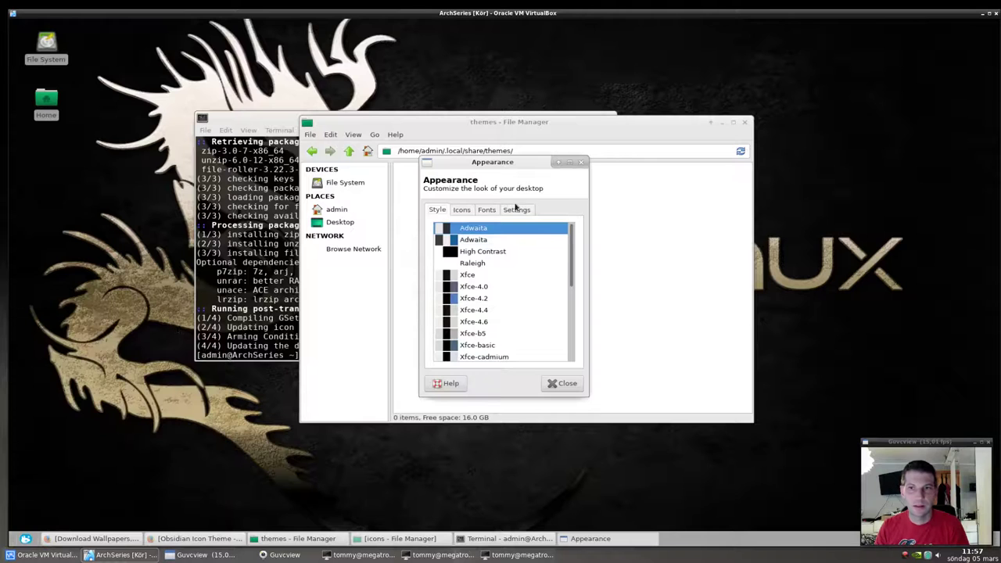
left_click_drag(572, 251, 574, 344)
left_click(514, 321)
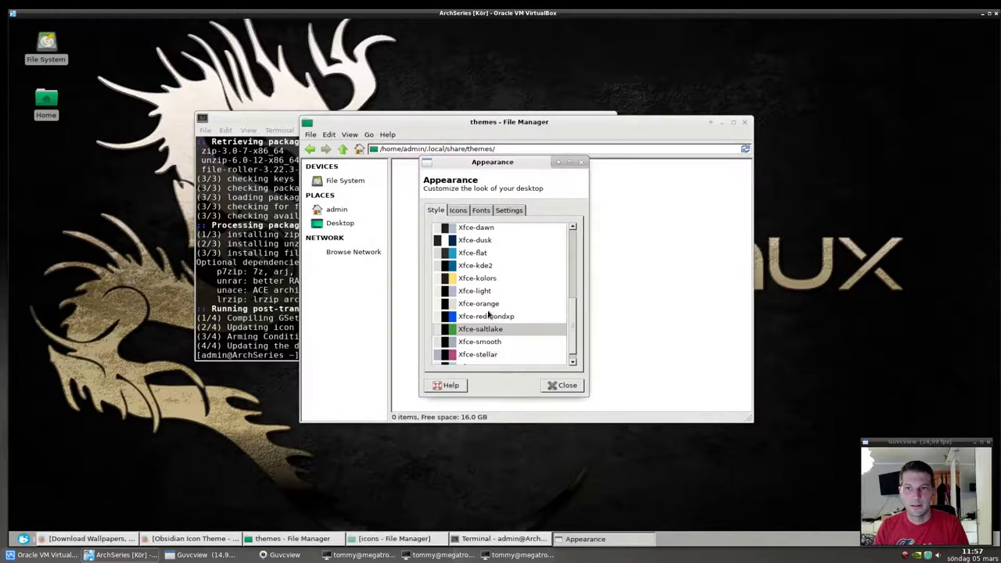
left_click(478, 273)
left_click(484, 231)
key("Down")
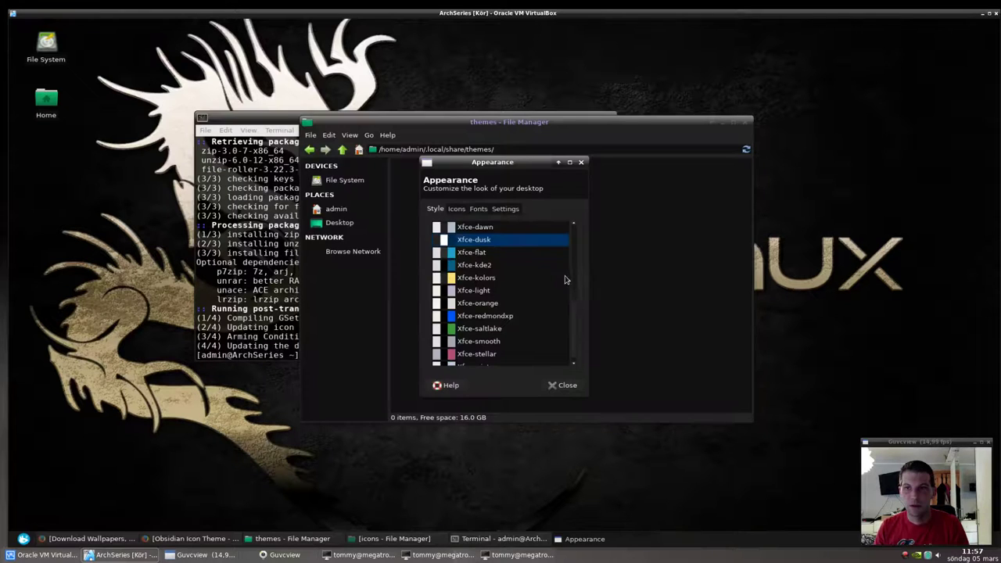
Step: Close the Appearance settings and minimize the themes file manager and terminal windows to clear the desktop
left_click_drag(575, 309, 573, 225)
left_click_drag(493, 161, 287, 125)
left_click(511, 130)
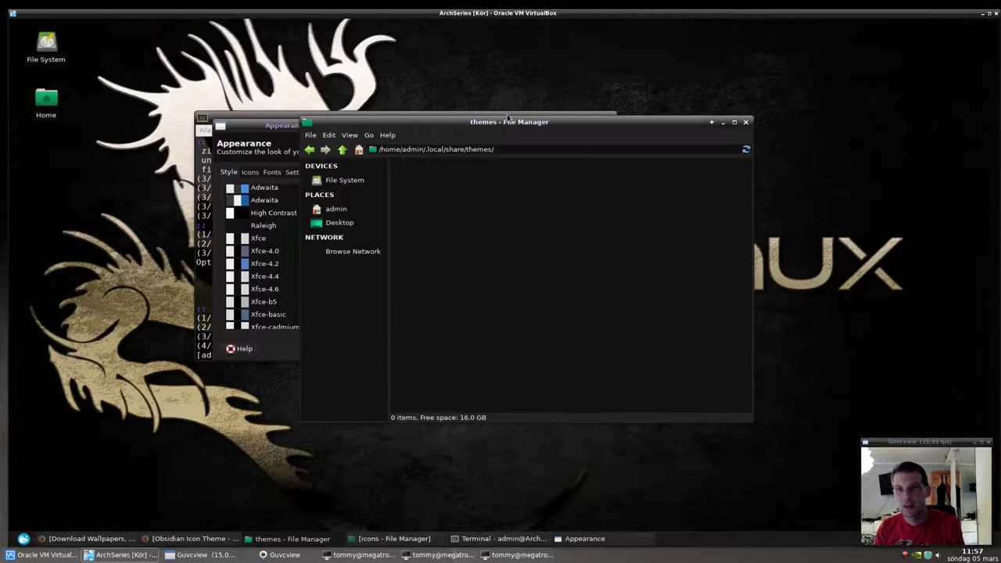
left_click(273, 348)
left_click(356, 348)
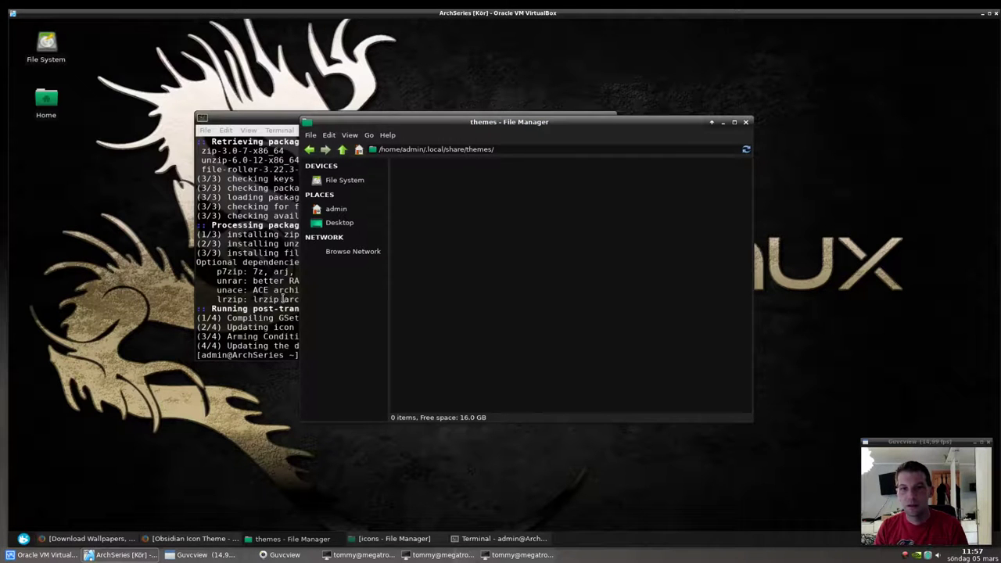
left_click(723, 122)
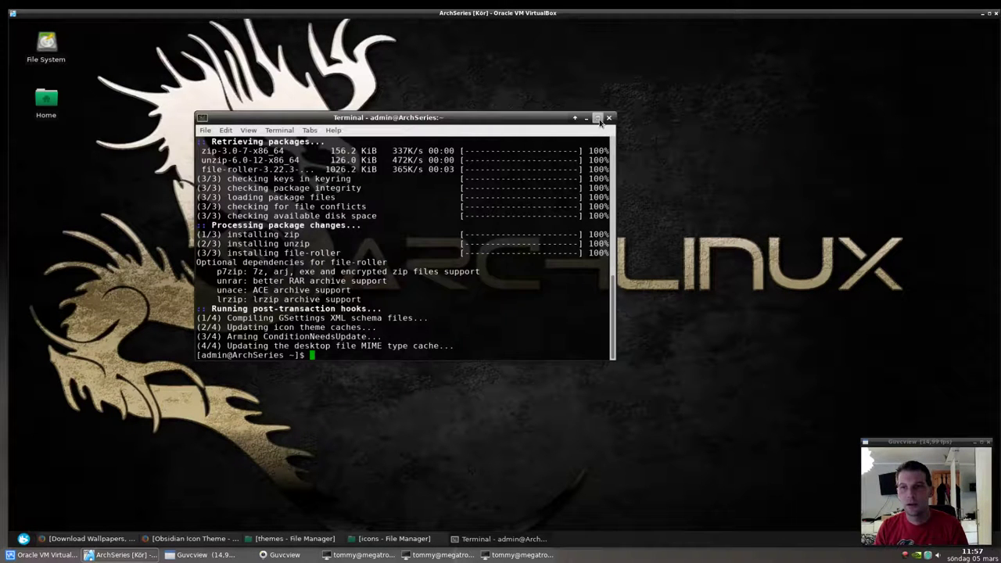
left_click(588, 119)
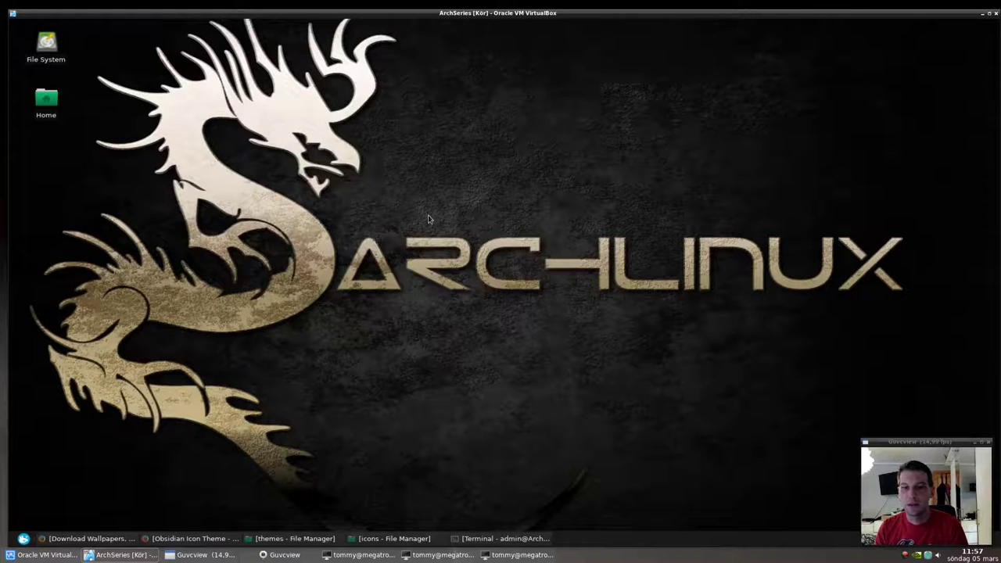
Step: Move the Guvcview window upward to uncover the desktop's clock and weather display
left_click_drag(919, 441, 910, 395)
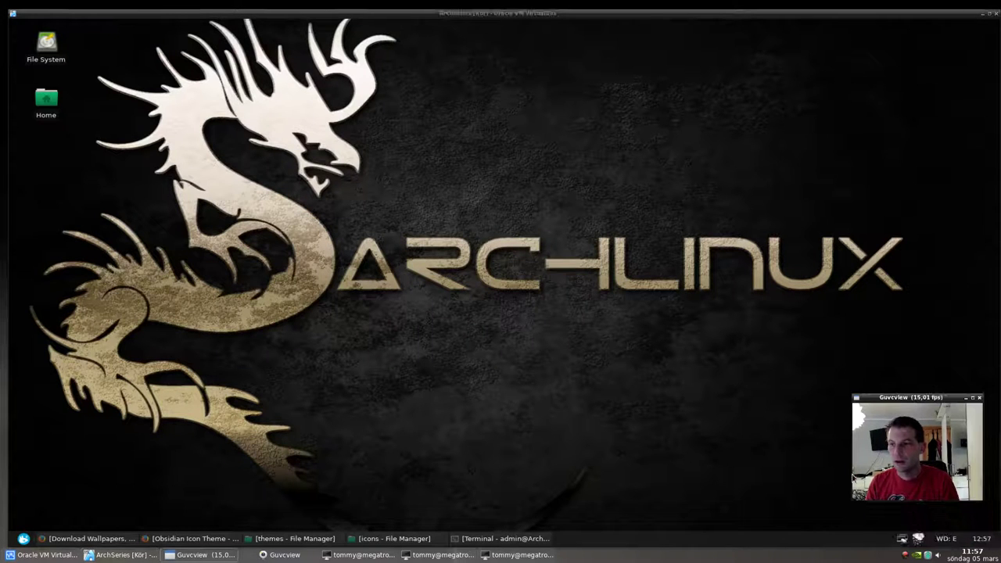
mouse_move(918, 538)
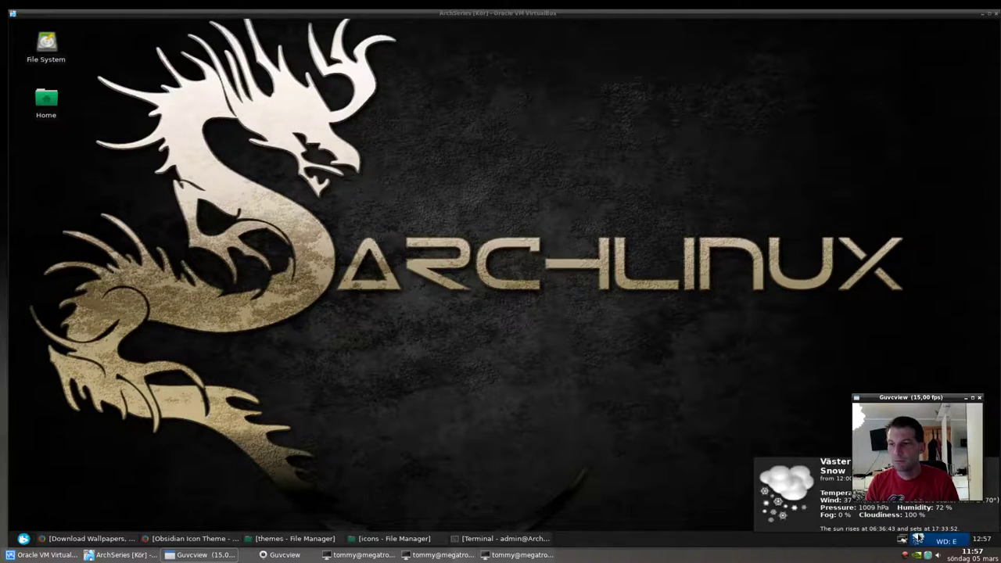
left_click_drag(911, 398, 911, 345)
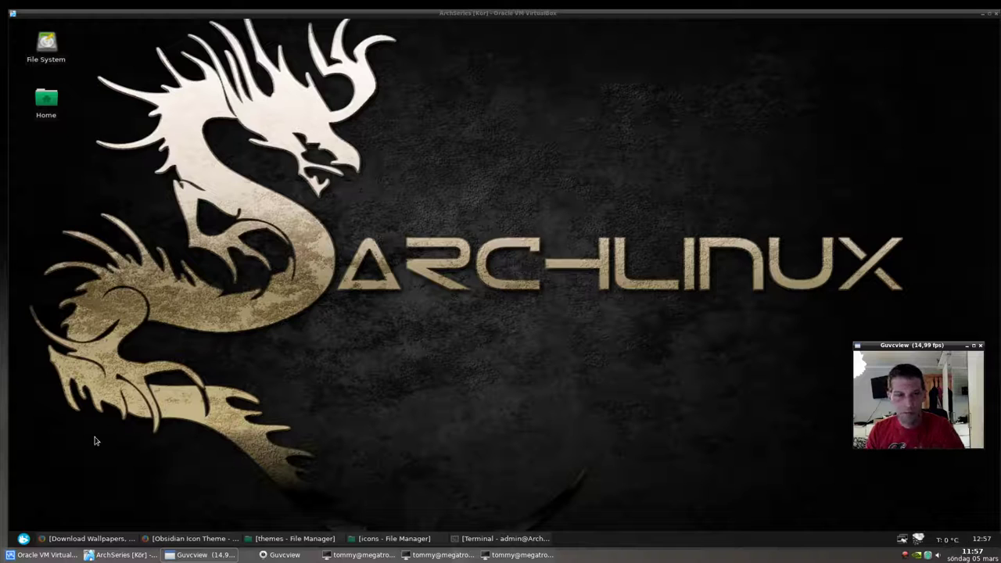
Step: Open the home folder from the desktop and move its window toward the middle of the screen
right_click(387, 170)
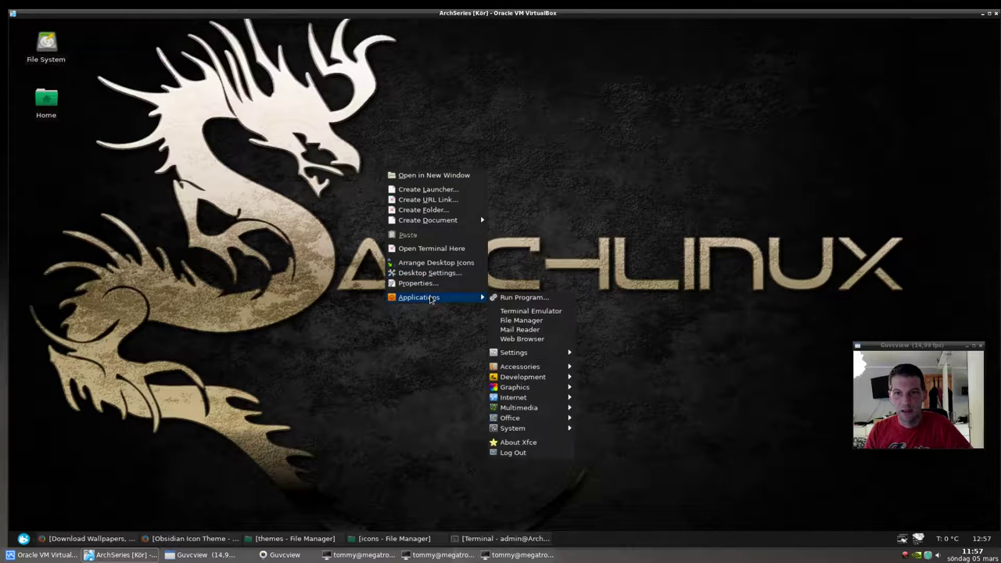
double_click(46, 98)
left_click_drag(248, 28, 422, 87)
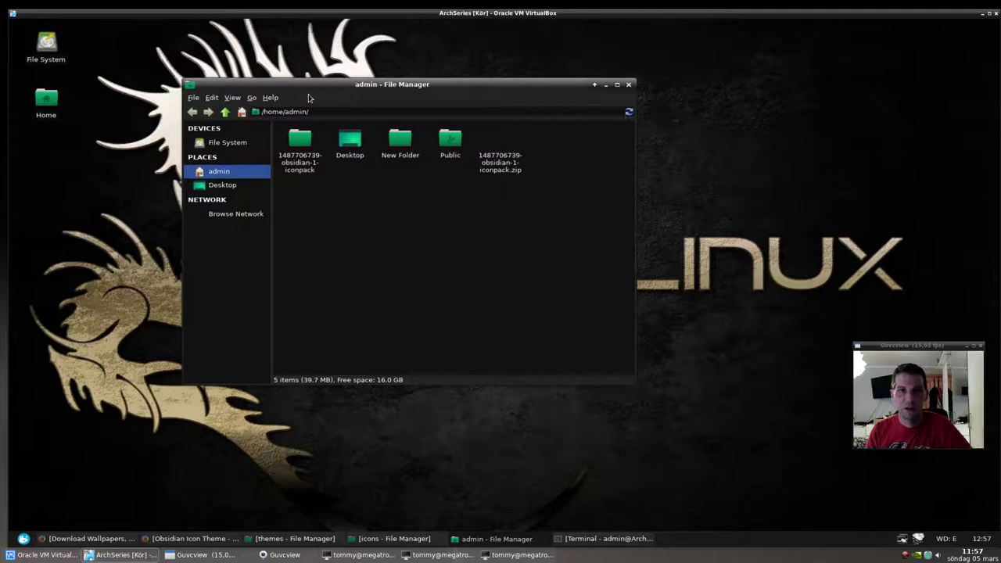
Step: Review the Settings category of the application menu, close it and select the obsidian-1-iconpack zip archive in the home folder
left_click(24, 538)
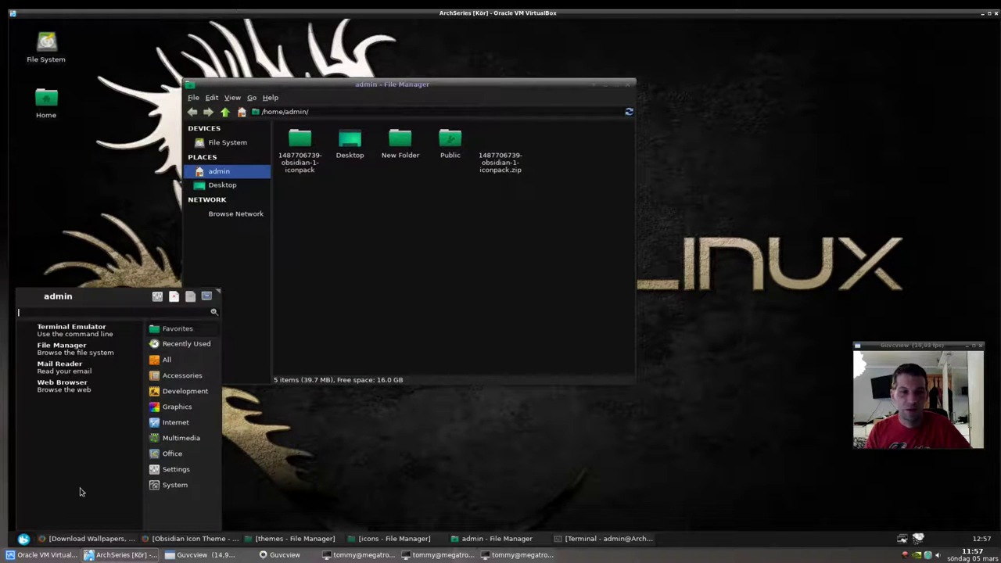
left_click(176, 469)
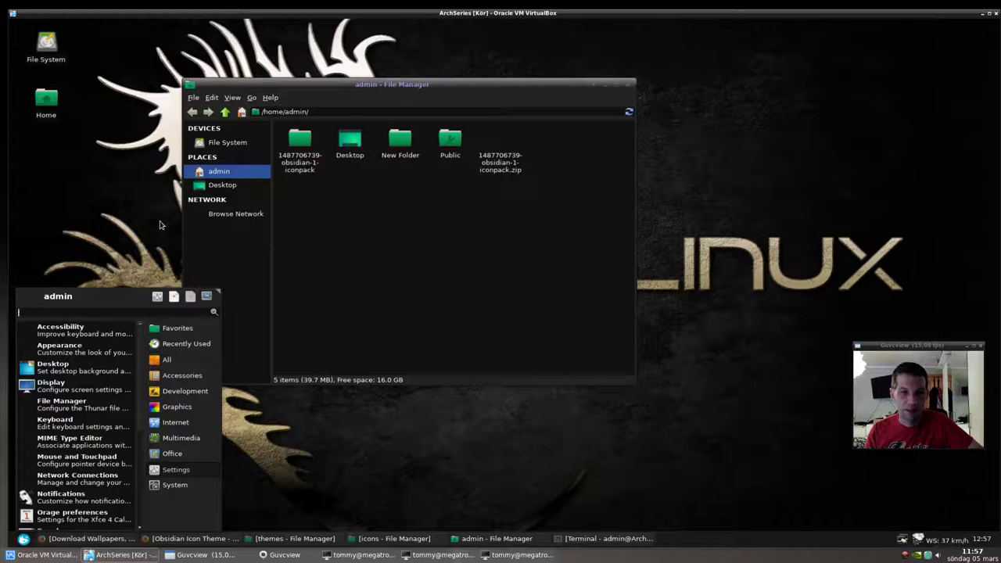
left_click(341, 226)
left_click(502, 149)
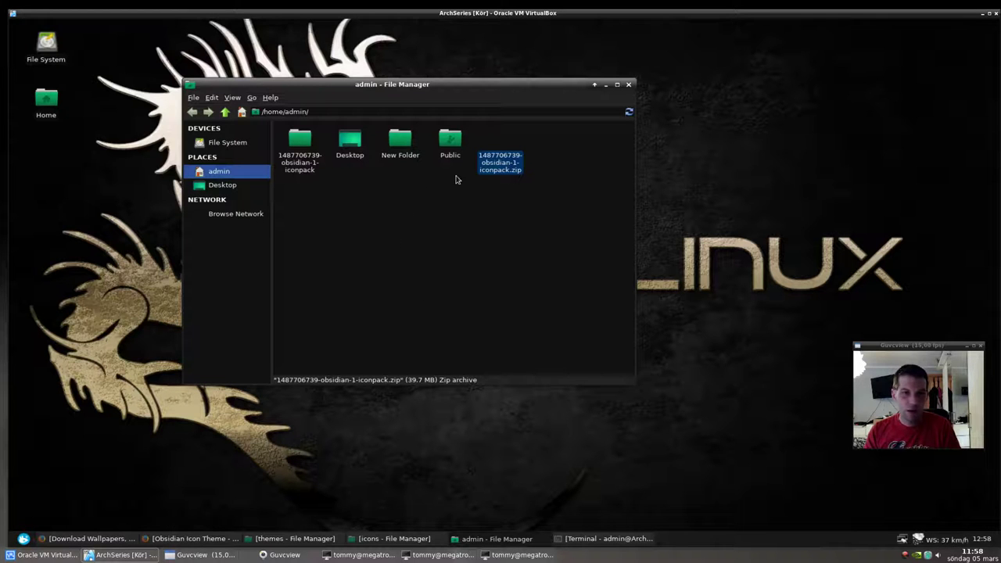
Step: Launch Xfce Terminal from the System applications and close the extra host-machine terminal window
left_click(23, 539)
left_click(175, 469)
scroll(128, 475, "down", 5)
left_click(175, 487)
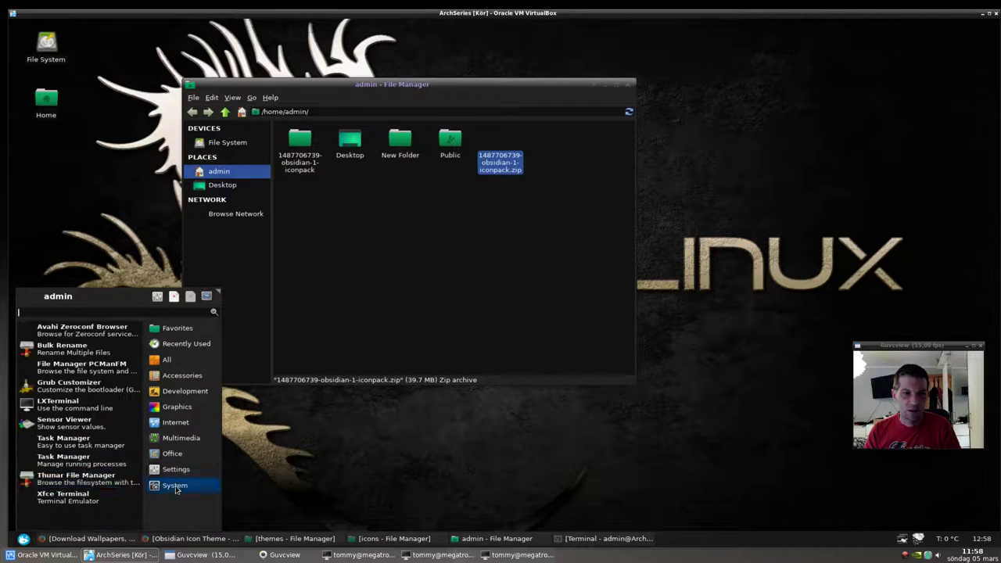
left_click(98, 498)
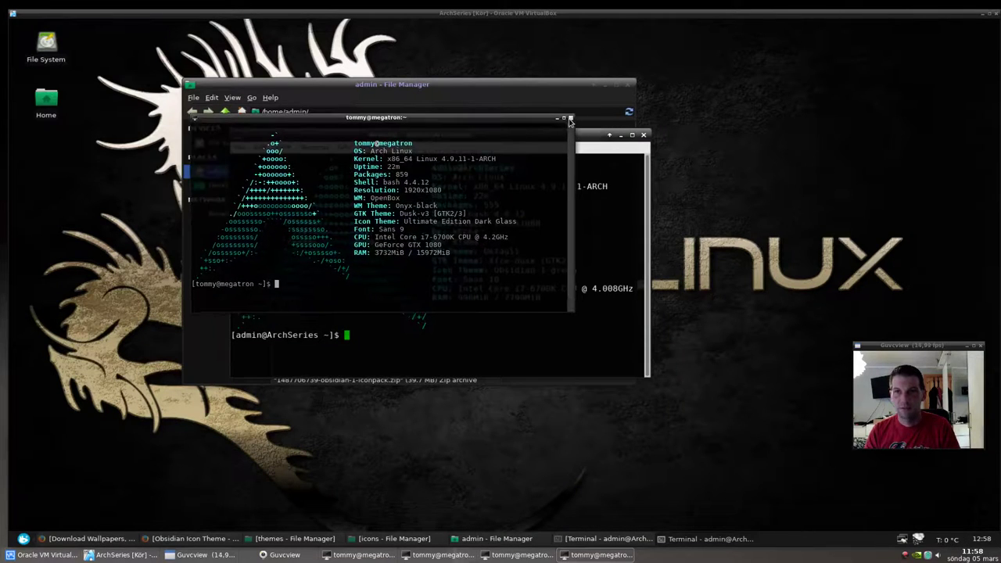
left_click(571, 119)
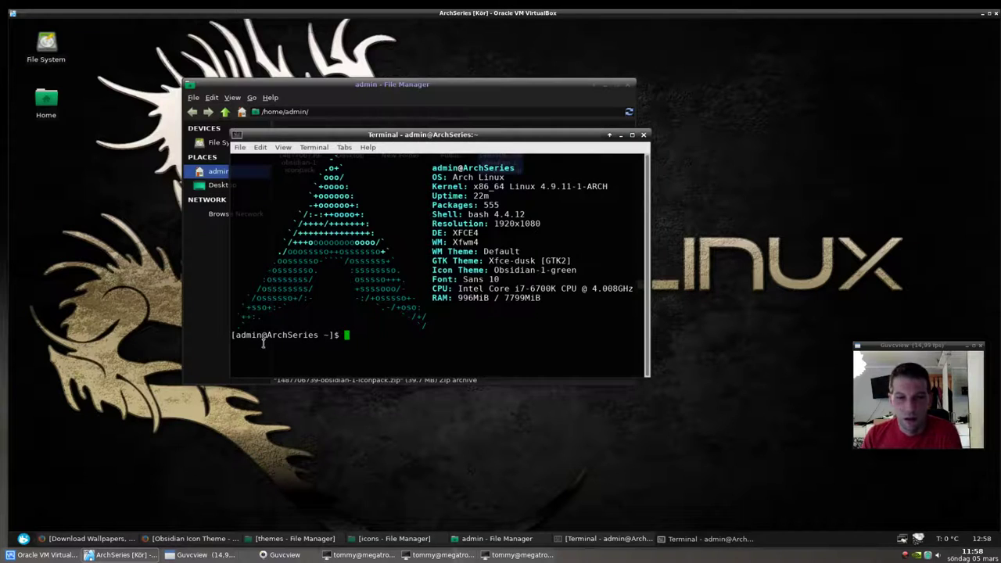
Step: Open Session and Startup from the application menu's Settings category and review its Application Autostart list
left_click(23, 538)
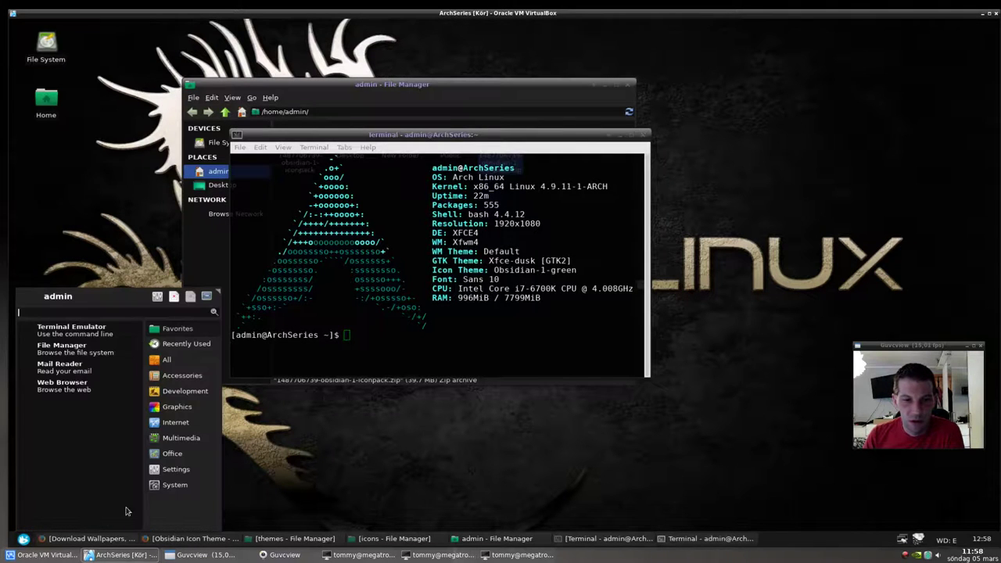
left_click(173, 469)
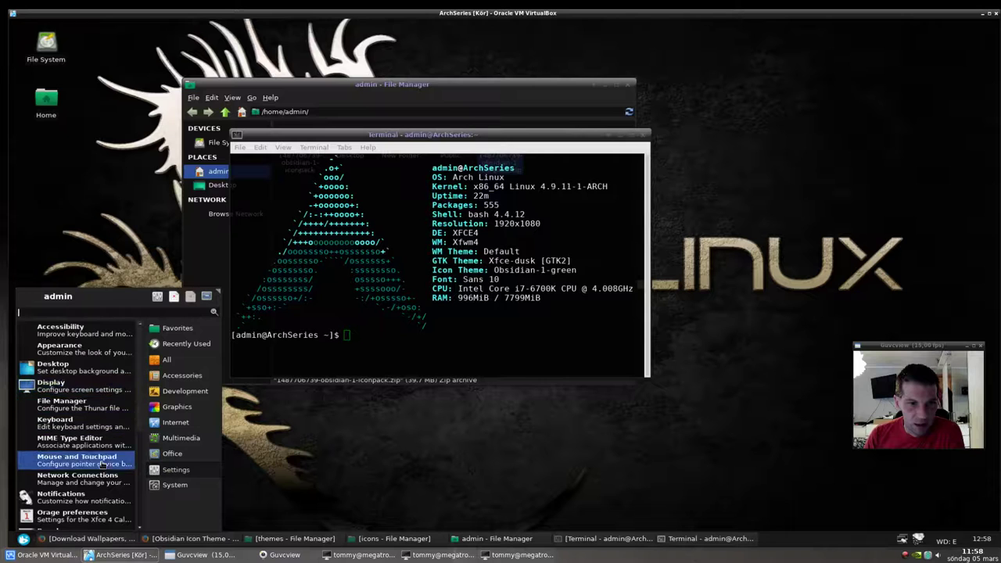
scroll(94, 481, "down", 2)
scroll(97, 485, "down", 1)
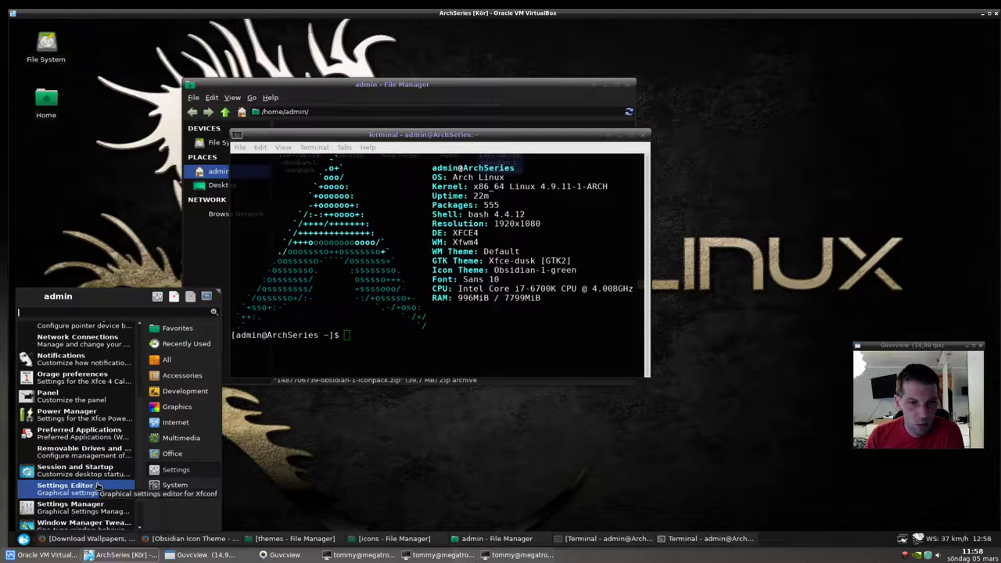
scroll(98, 486, "down", 1)
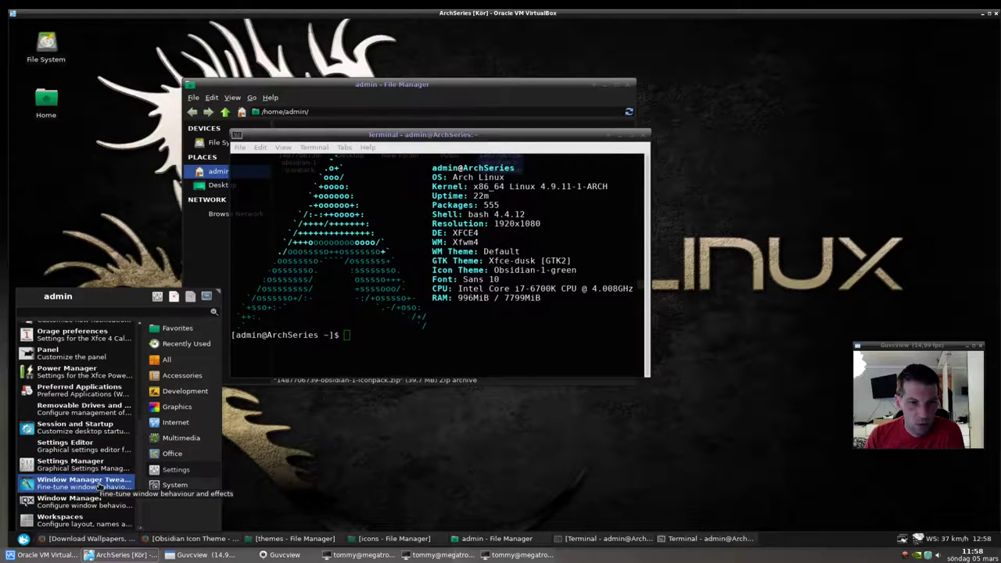
scroll(98, 485, "up", 5)
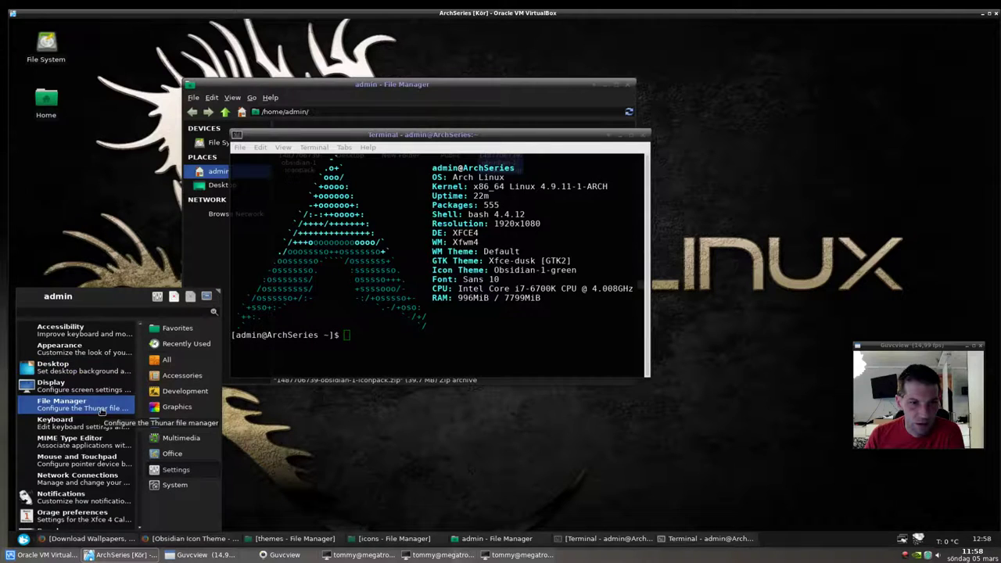
scroll(102, 412, "down", 3)
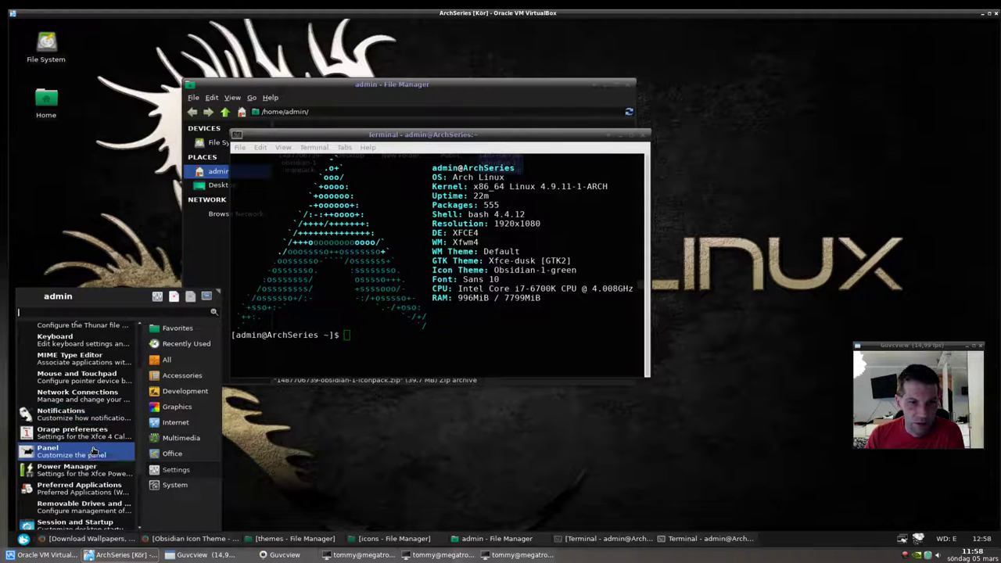
scroll(97, 495, "down", 1)
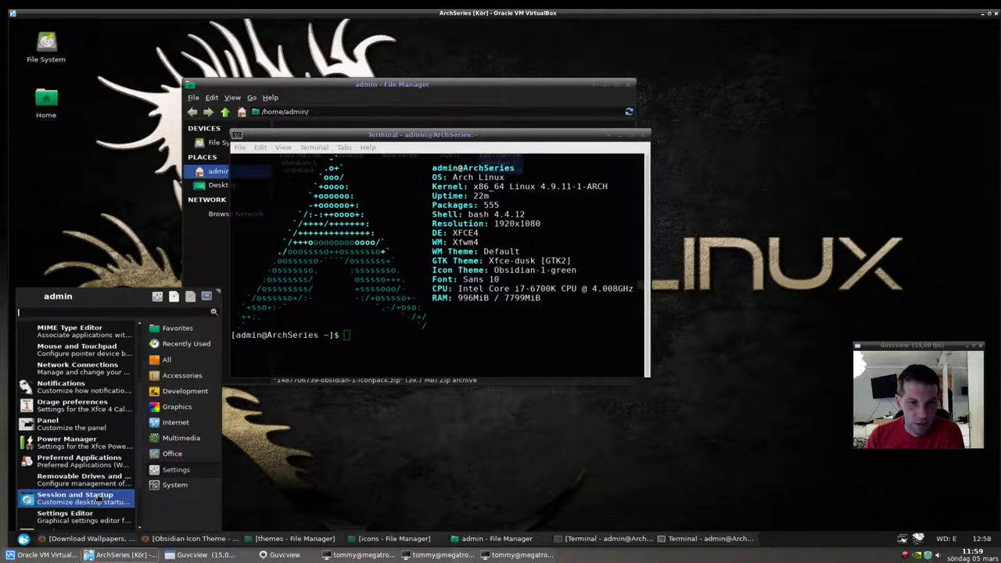
left_click(105, 499)
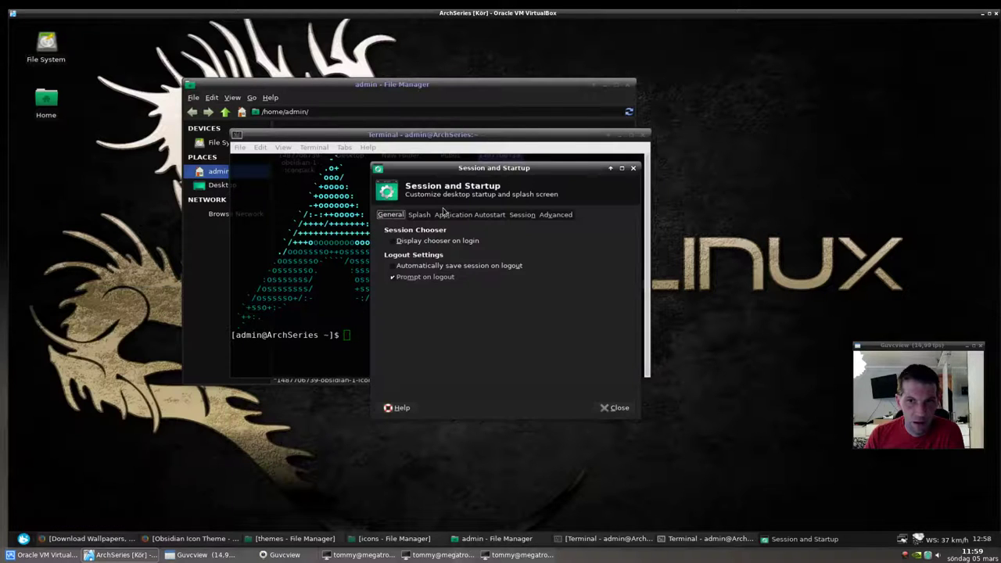
left_click_drag(453, 174, 288, 193)
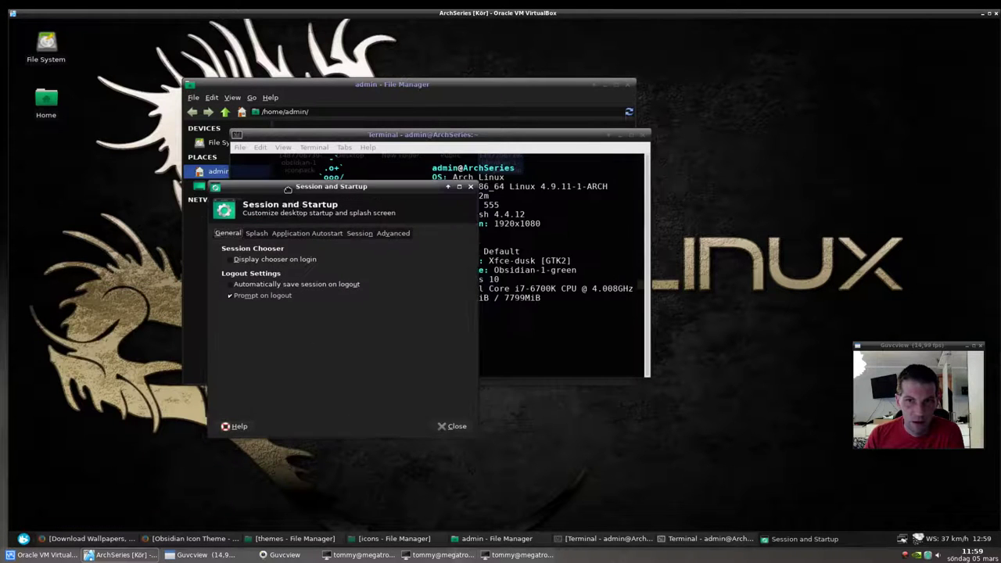
left_click(311, 234)
scroll(462, 330, "down", 1)
Step: Set the desktop style to Xfce-flat in the Appearance settings and close that dialog
left_click(23, 538)
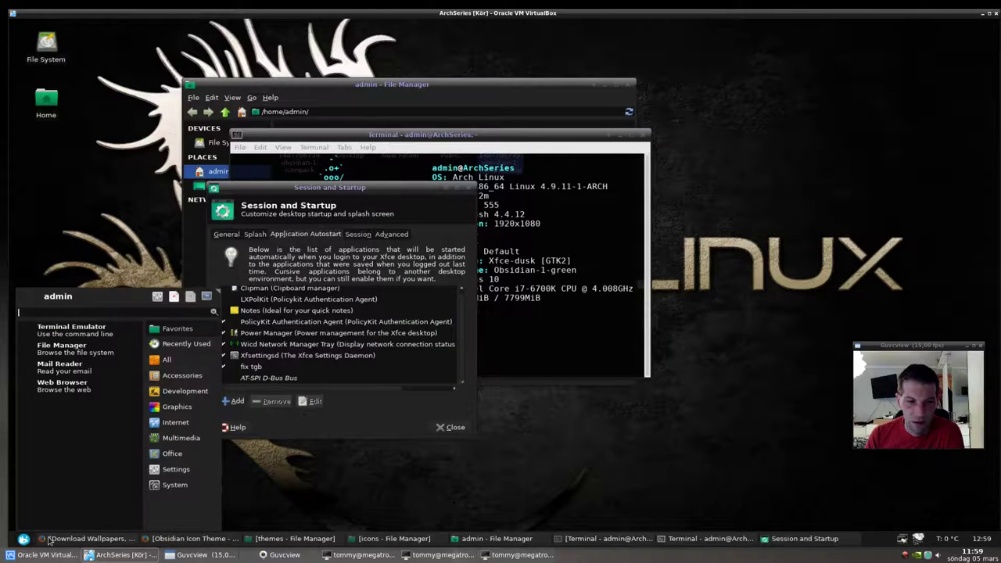
left_click(176, 469)
left_click(100, 347)
left_click(497, 294)
left_click(562, 378)
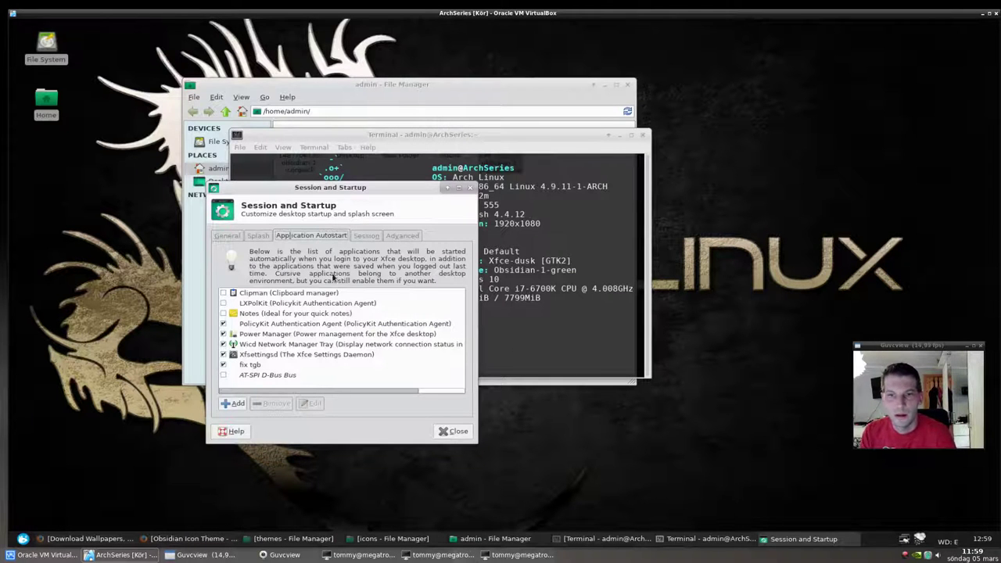
Step: Review the Splash and General options of Session and Startup and close its dialog
left_click(266, 236)
left_click(234, 237)
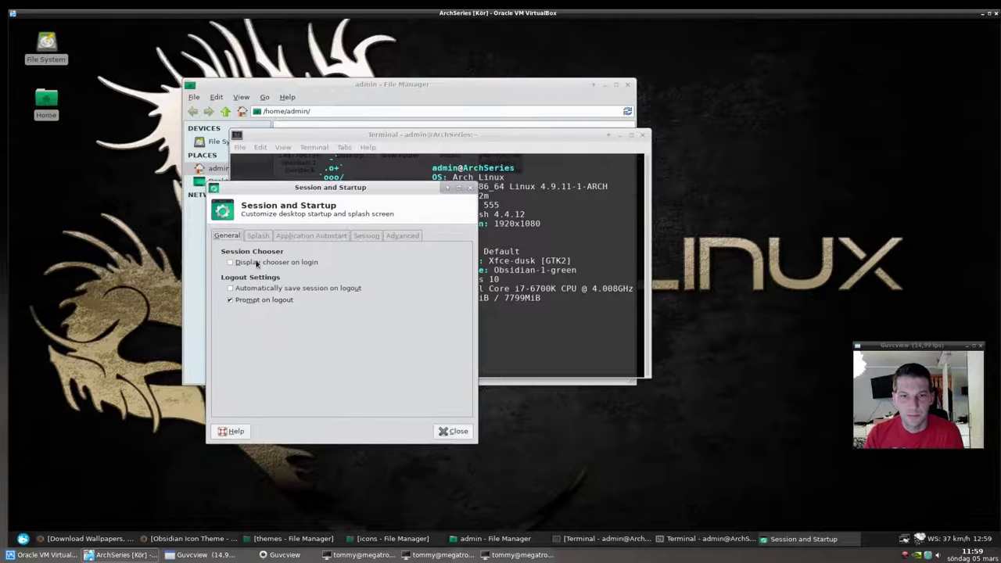
left_click(457, 431)
Step: Open the Settings Manager from the application menu's Settings category and move its window toward the file manager's sidebar
left_click(23, 538)
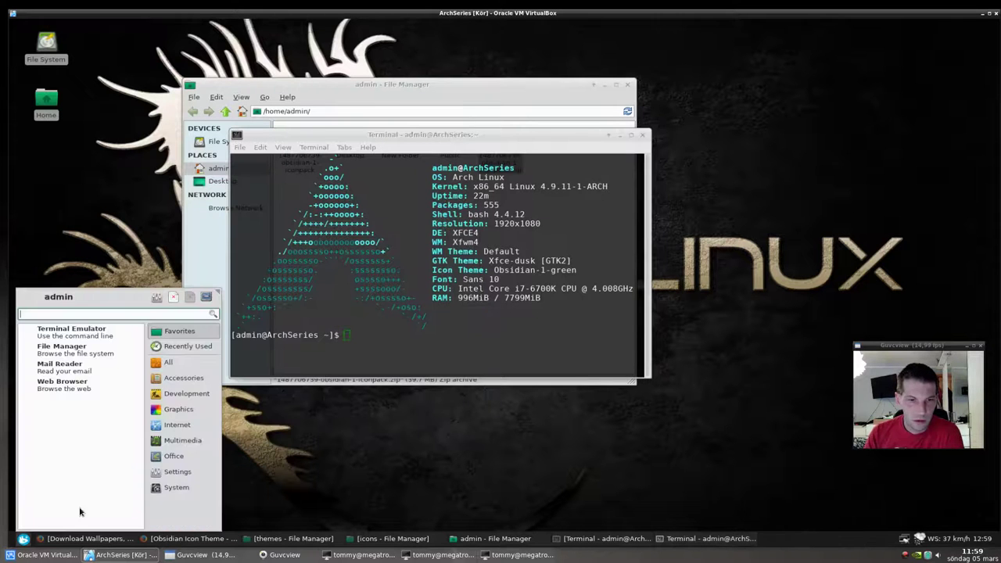
left_click(179, 472)
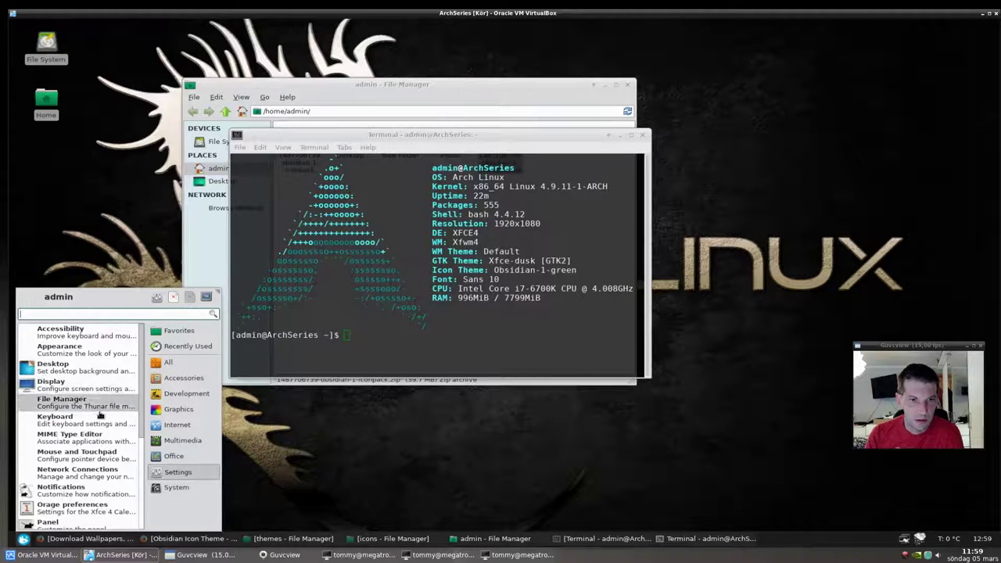
scroll(99, 482, "down", 3)
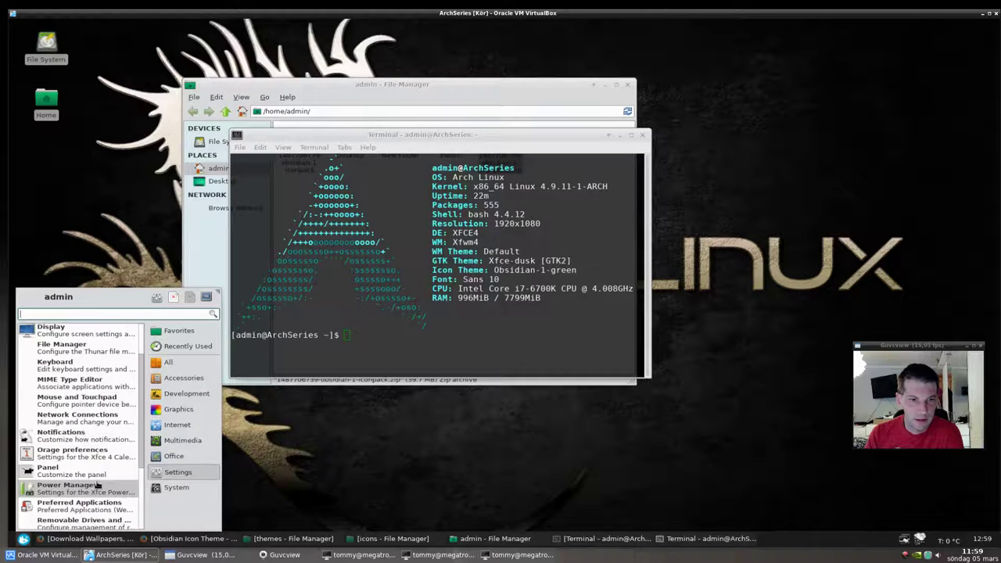
scroll(99, 483, "down", 3)
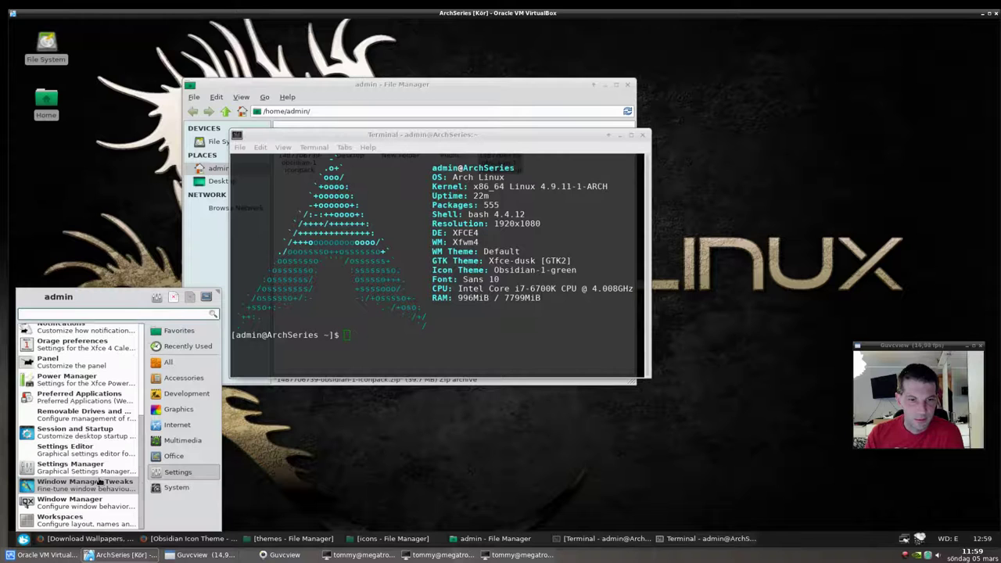
left_click(86, 467)
left_click_drag(457, 157, 312, 139)
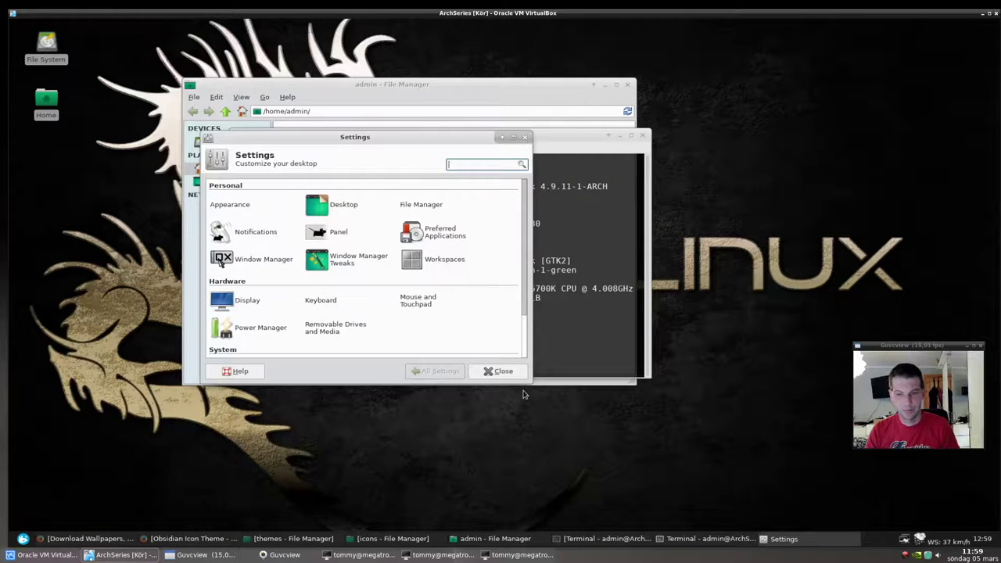
Step: Review the categories in the Settings Manager, look into the Settings Editor and close the window
left_click_drag(527, 277, 516, 317)
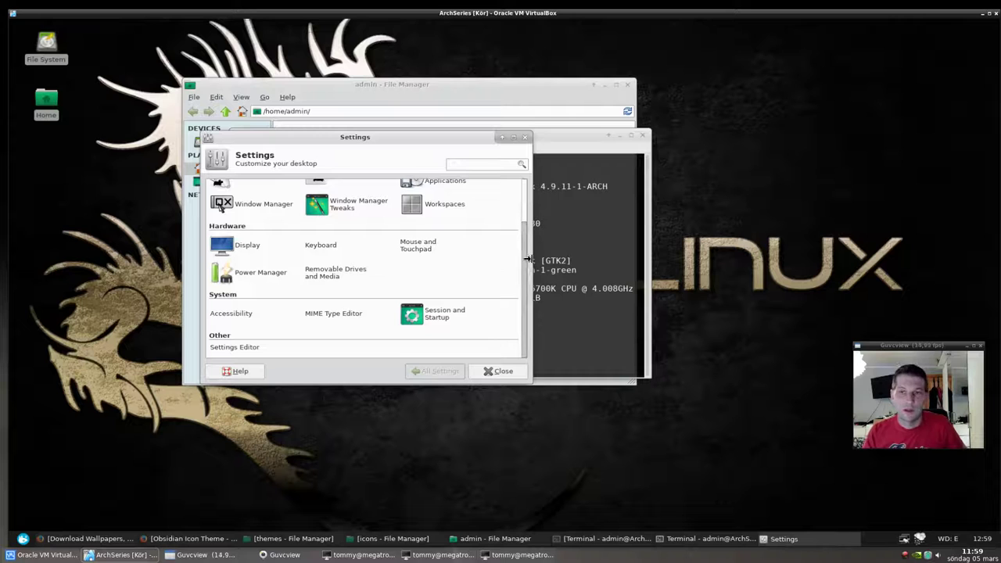
left_click_drag(452, 142, 421, 177)
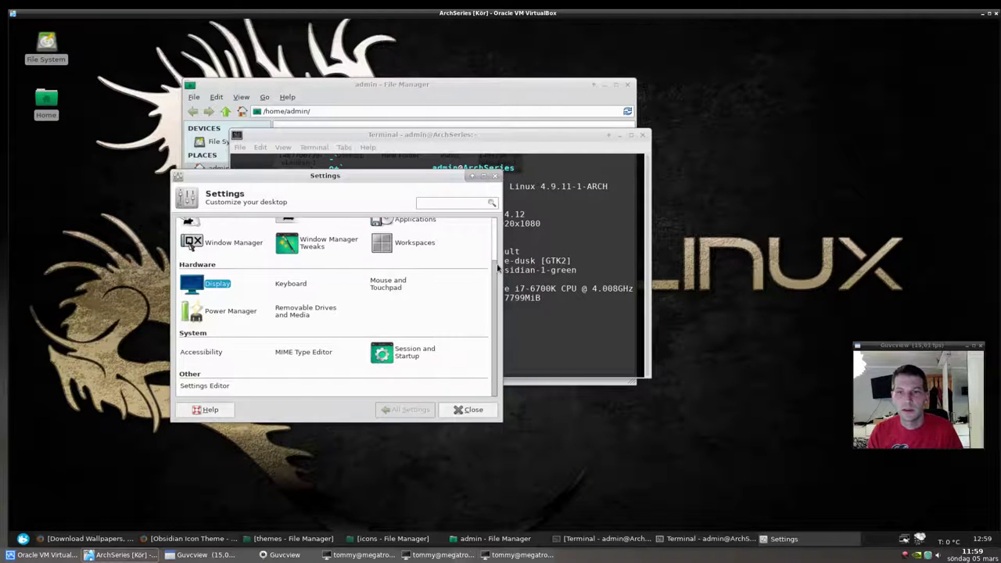
left_click_drag(494, 288, 494, 229)
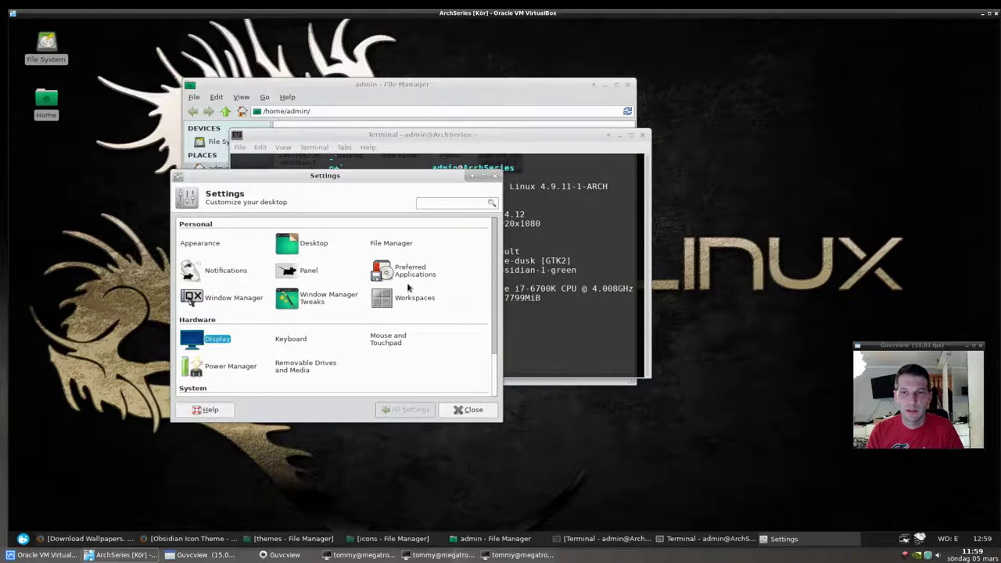
scroll(493, 243, "down", 2)
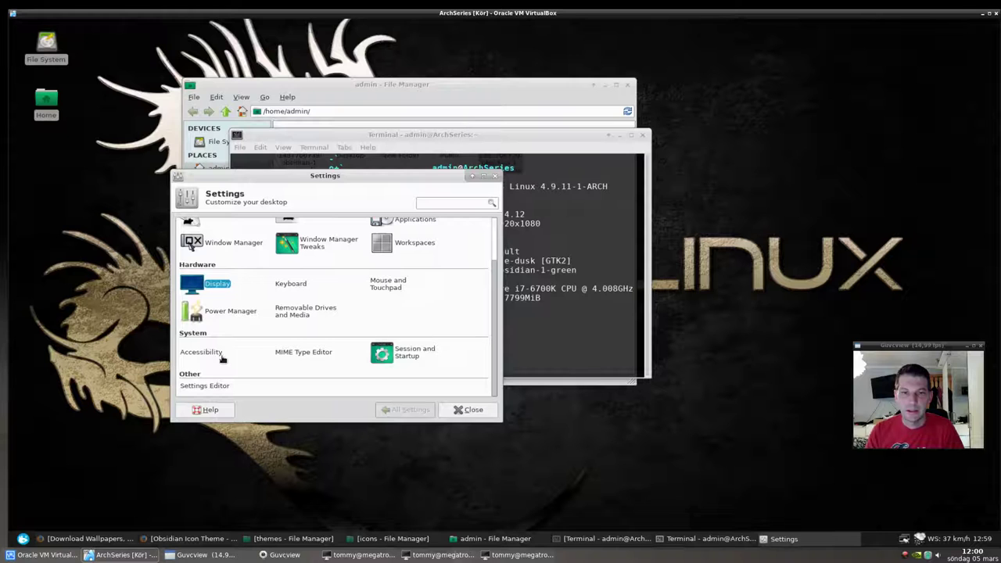
left_click(205, 386)
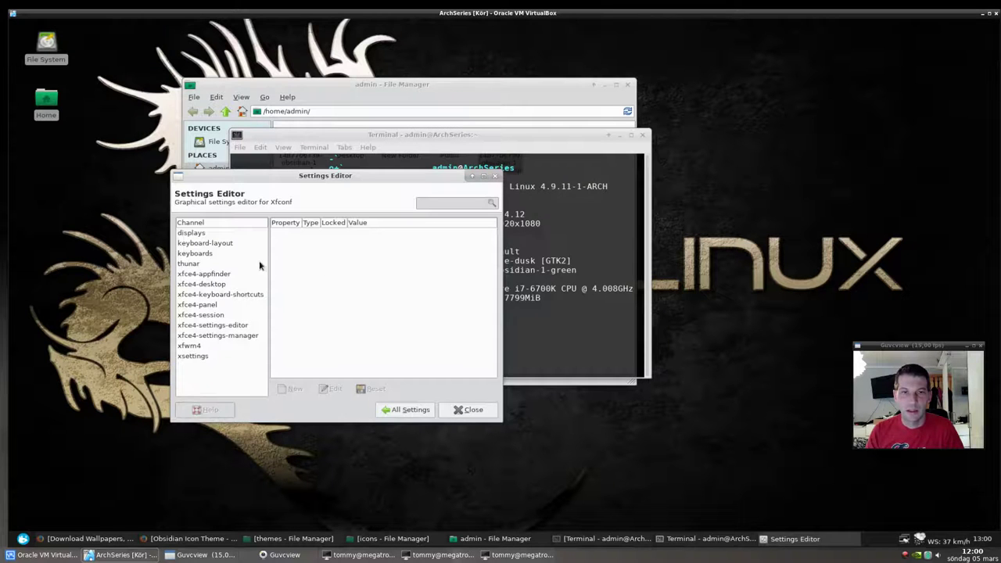
left_click(468, 409)
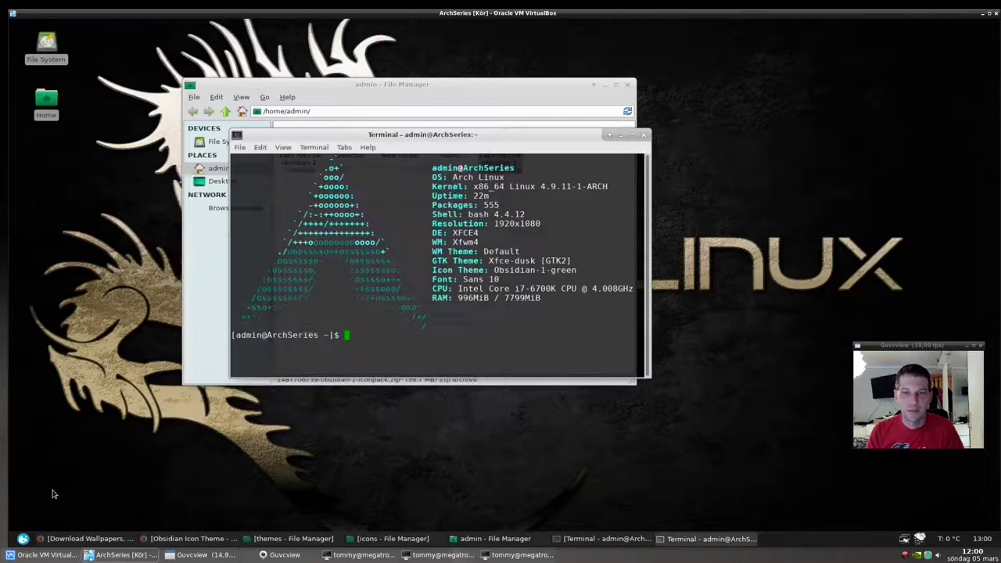
Step: Change the icon theme in the Appearance settings to one with beige folder icons and check the icons in the application menu
left_click(23, 539)
left_click(178, 472)
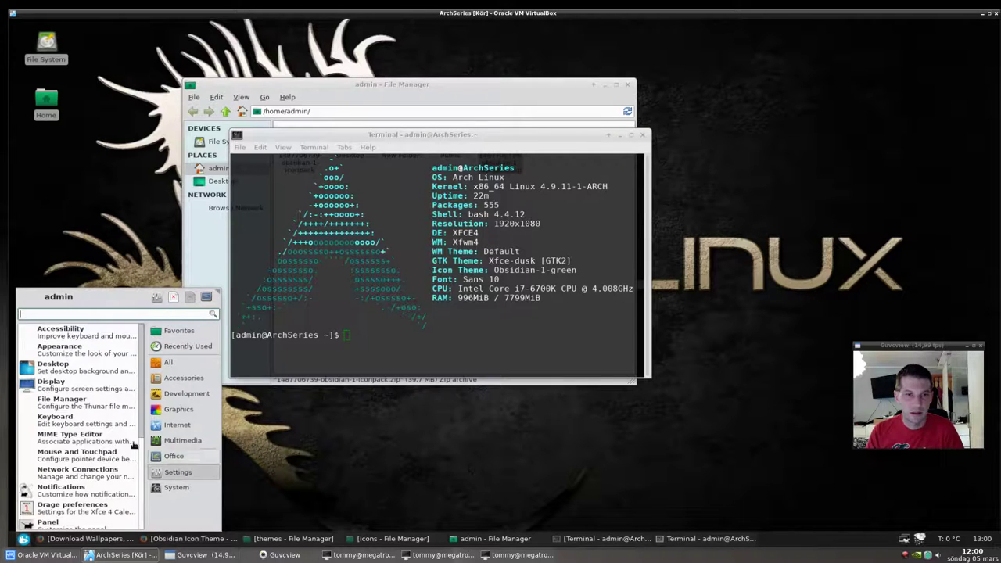
left_click(112, 352)
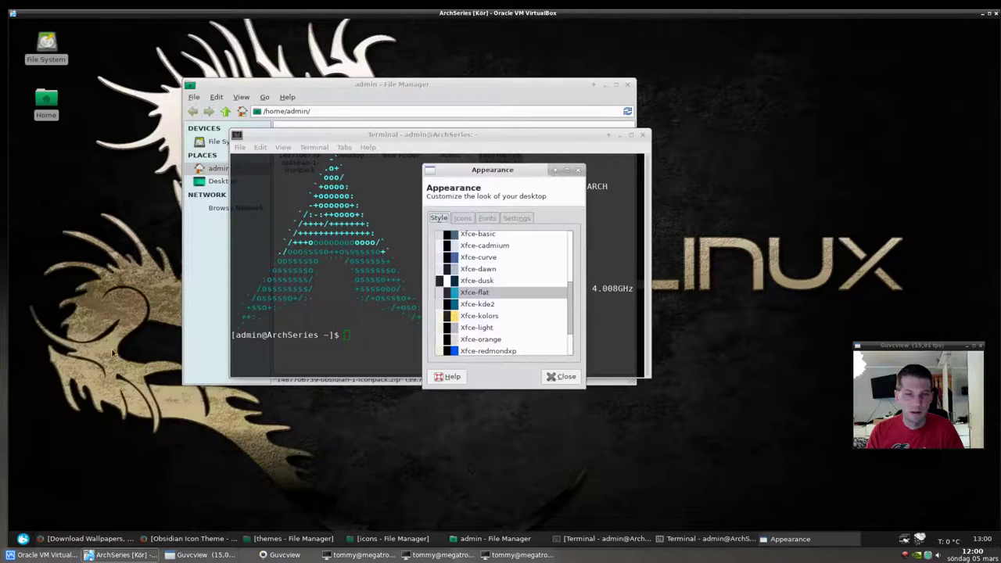
left_click(468, 221)
left_click(485, 241)
left_click(557, 377)
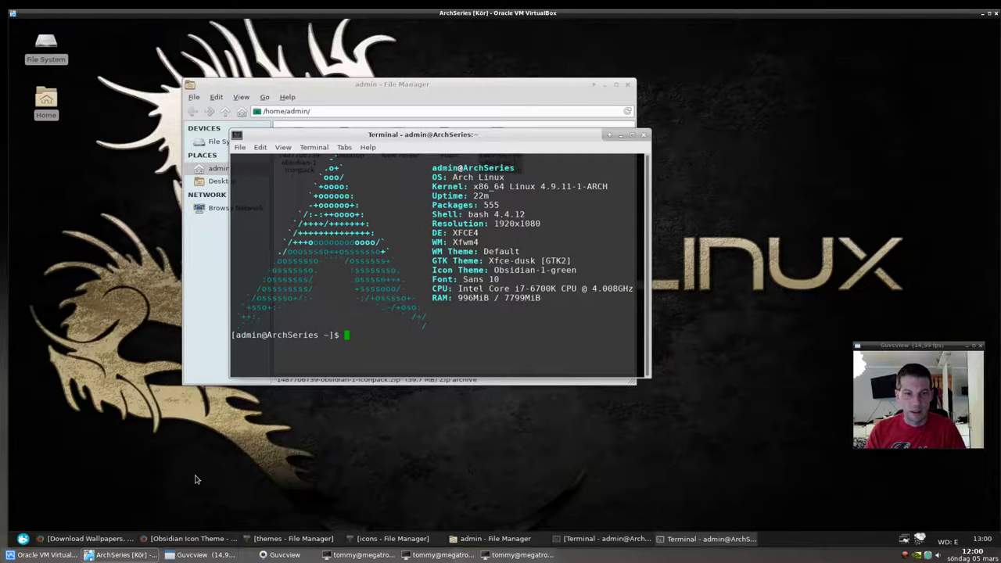
left_click(23, 538)
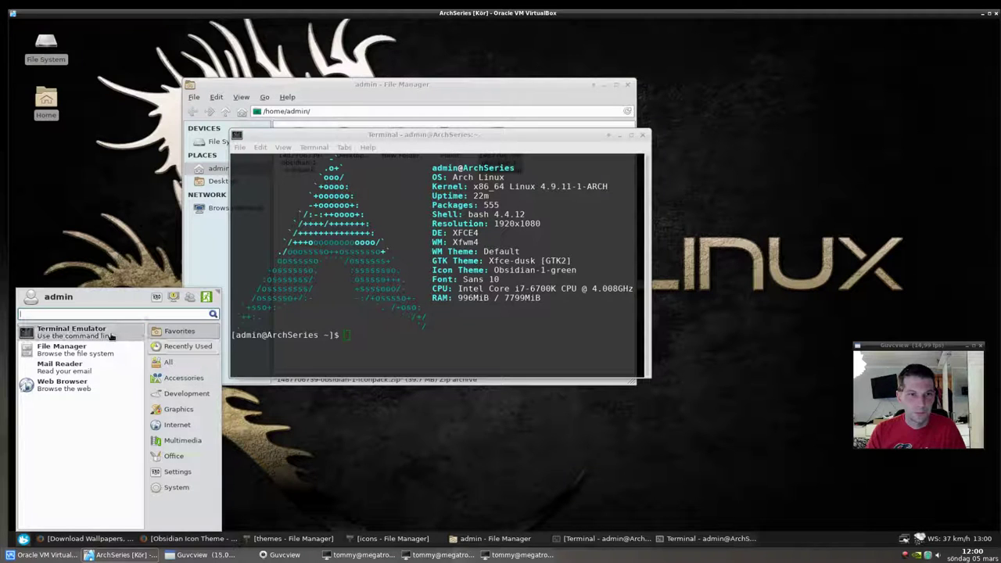
left_click(855, 481)
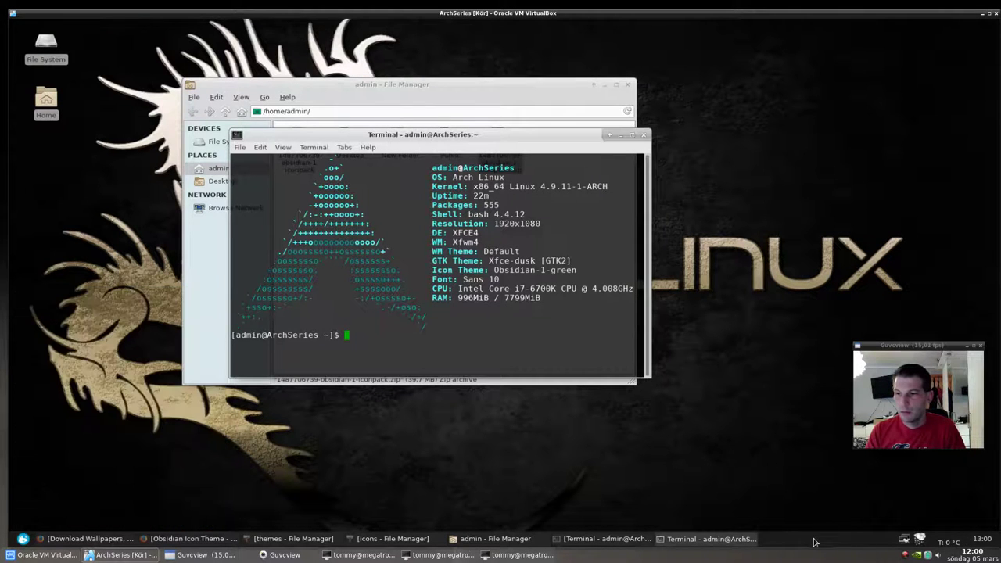
Step: Move the terminal to uncover the home folder's files and search the package repositories for nvapplet with sudo pacman -Ss
left_click_drag(542, 151, 448, 205)
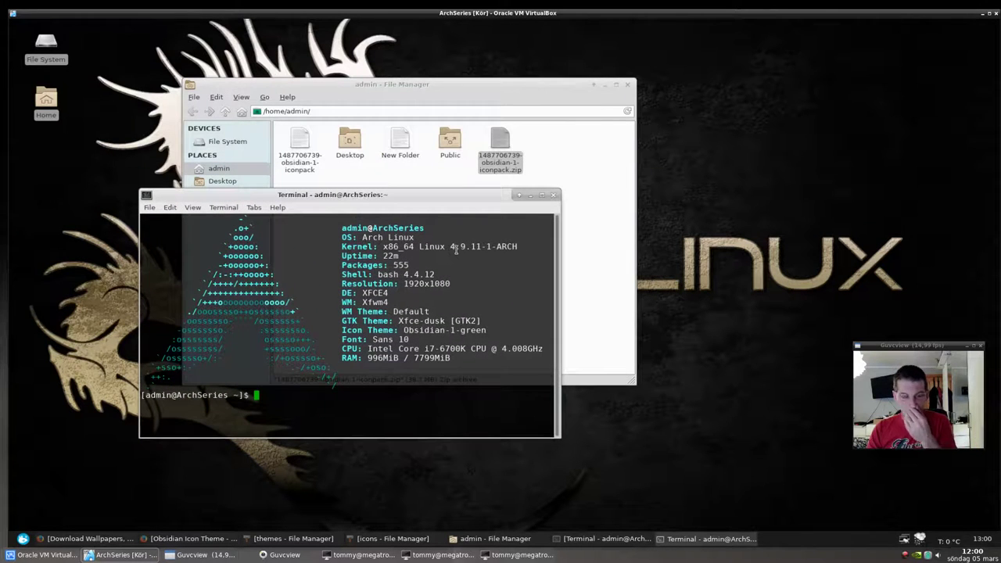
type("sudo pacman")
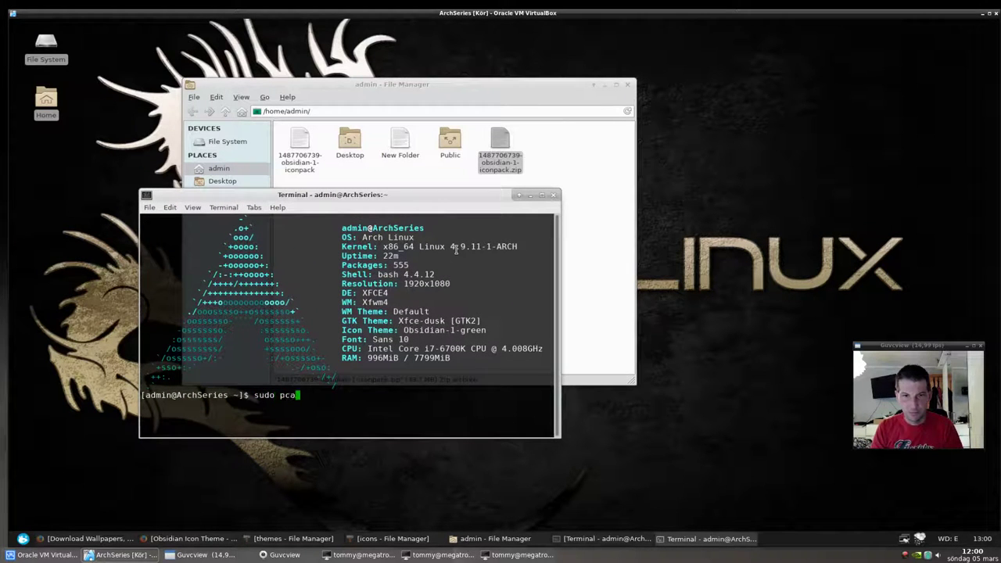
key("BackSpace")
key("BackSpace")
key("BackSpace")
key("BackSpace")
key("BackSpace")
type("acman ")
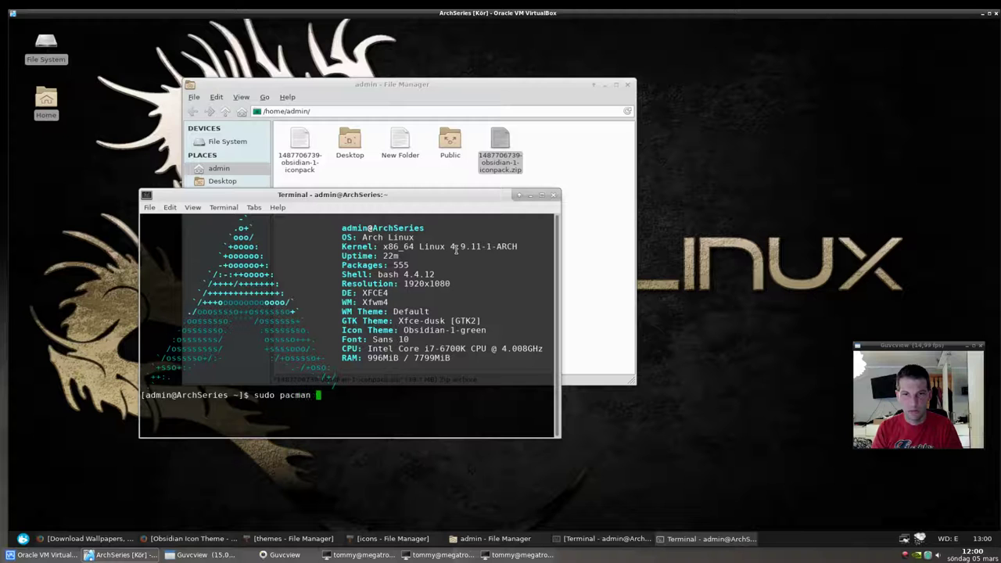
type("-Ss nvappite")
key("BackSpace")
key("BackSpace")
key("BackSpace")
type("let")
key("Return")
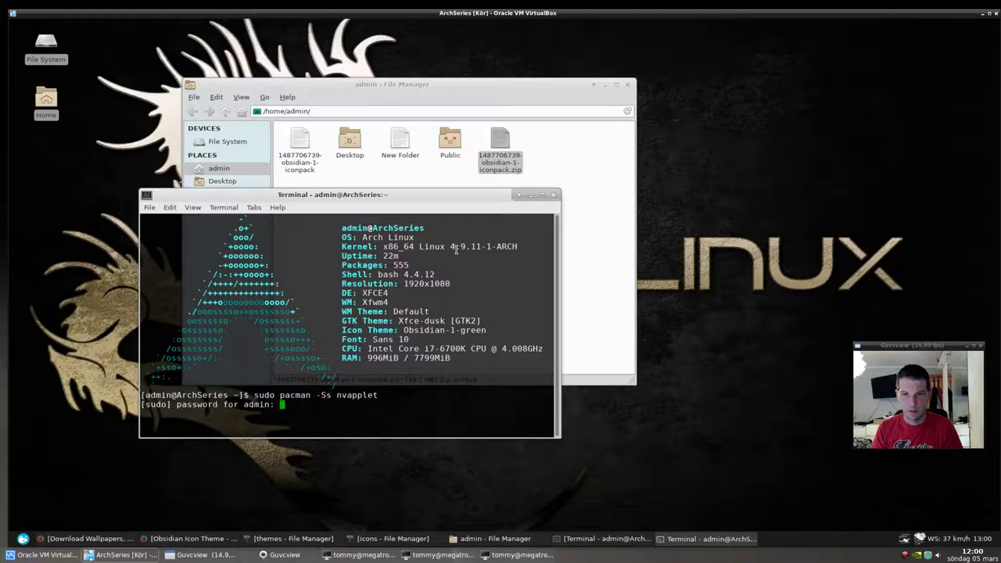
key("ctrl+c")
Step: Rerun the repository search with the package name corrected to nv-applet
key("Up")
key("Left")
key("Left")
key("Left")
key("Left")
key("Left")
key("Left")
type("-")
key("Return")
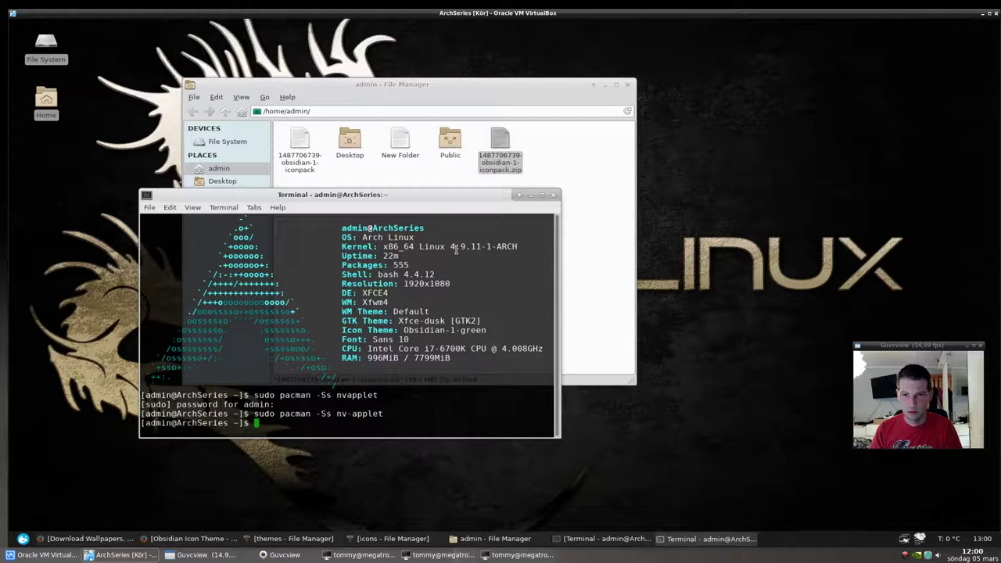
key("Up")
Step: Open a host-machine terminal over the guest one and filter the installed packages with pacman -Qq and grep for nv-ap and nv
key("ctrl+alt+t")
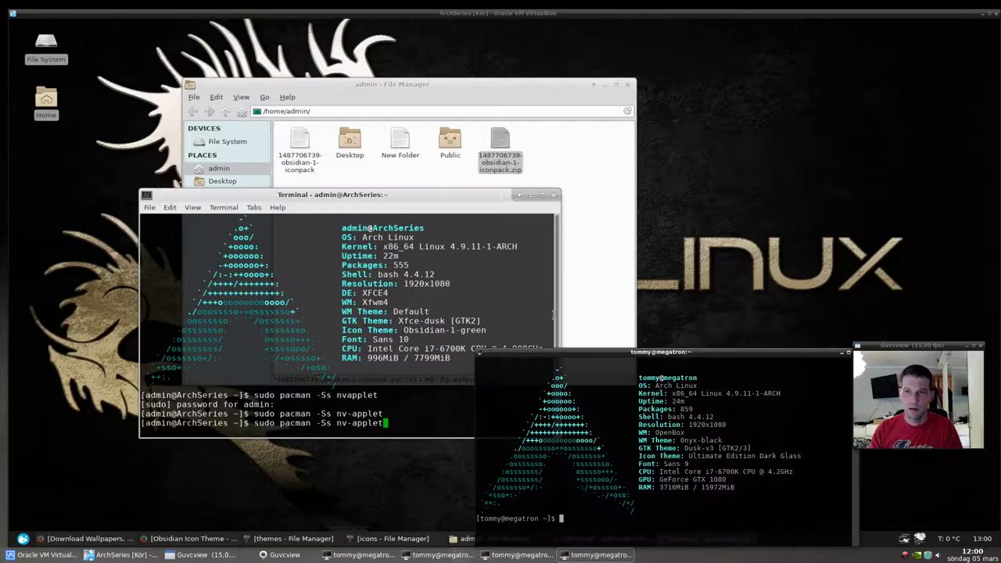
left_click_drag(621, 356, 336, 245)
type("pacman -Qq | grep nv-ap")
key("Return")
key("Up")
key("BackSpace")
key("BackSpace")
key("BackSpace")
key("Return")
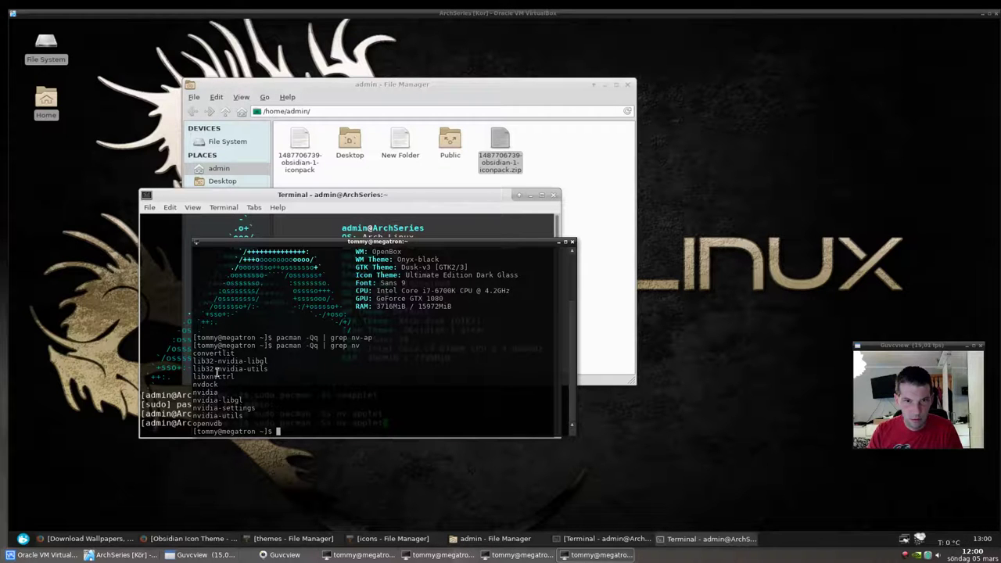
Step: Close the host-machine terminal, search the package repositories for nvdock with sudo pacman -Ss and examine the package description
left_click(572, 242)
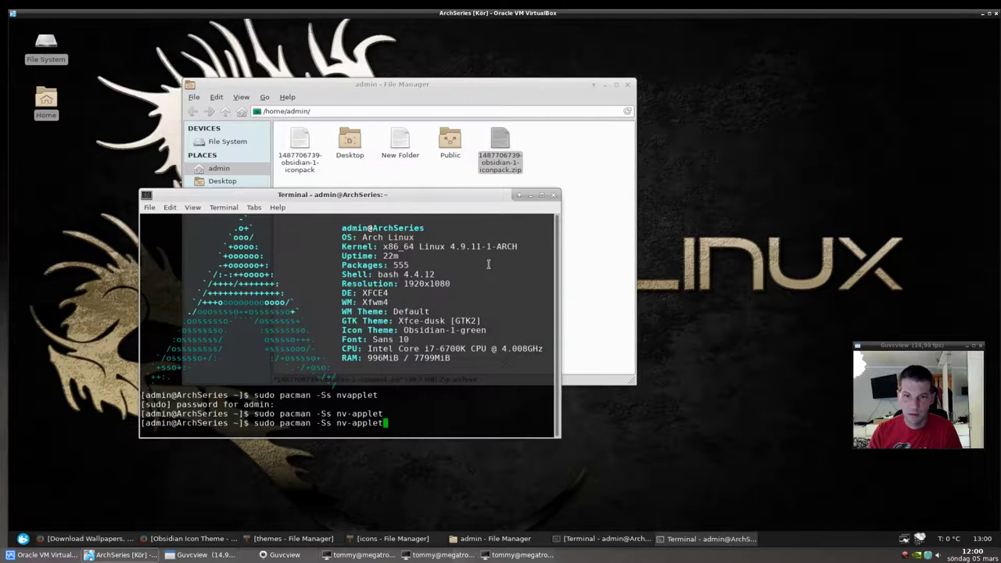
key("BackSpace")
key("BackSpace")
key("BackSpace")
key("BackSpace")
key("BackSpace")
key("BackSpace")
key("BackSpace")
type("dock")
key("Return")
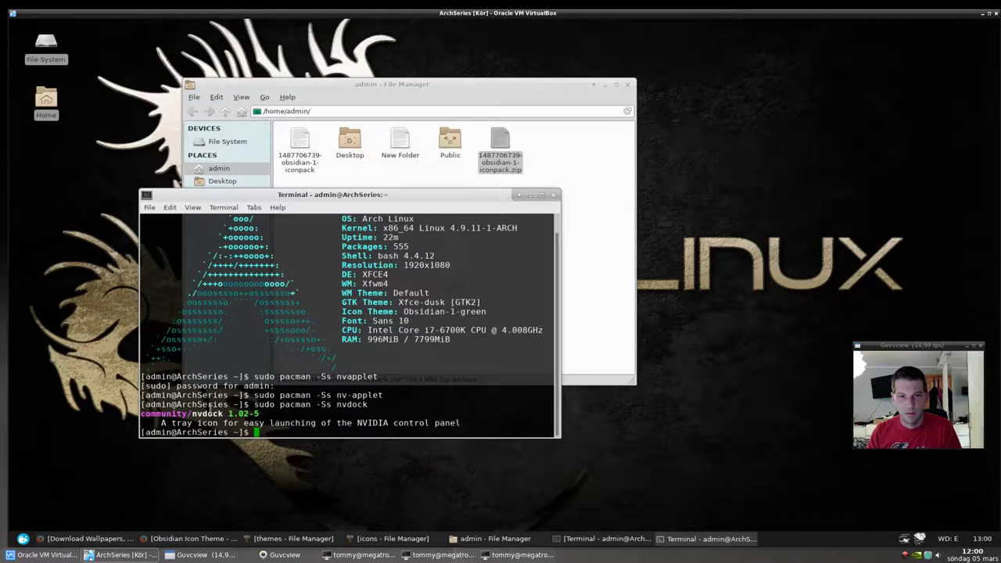
left_click_drag(170, 422, 356, 423)
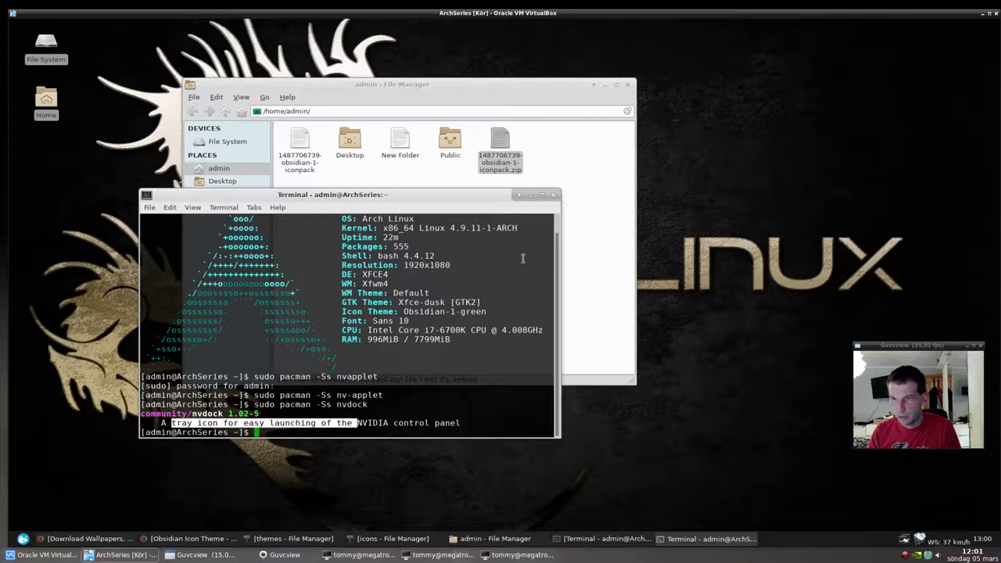
Step: Open NVIDIA X Server Settings from the host's NVIDIA Dock tray icon, move the window over the desktop and close it
right_click(916, 557)
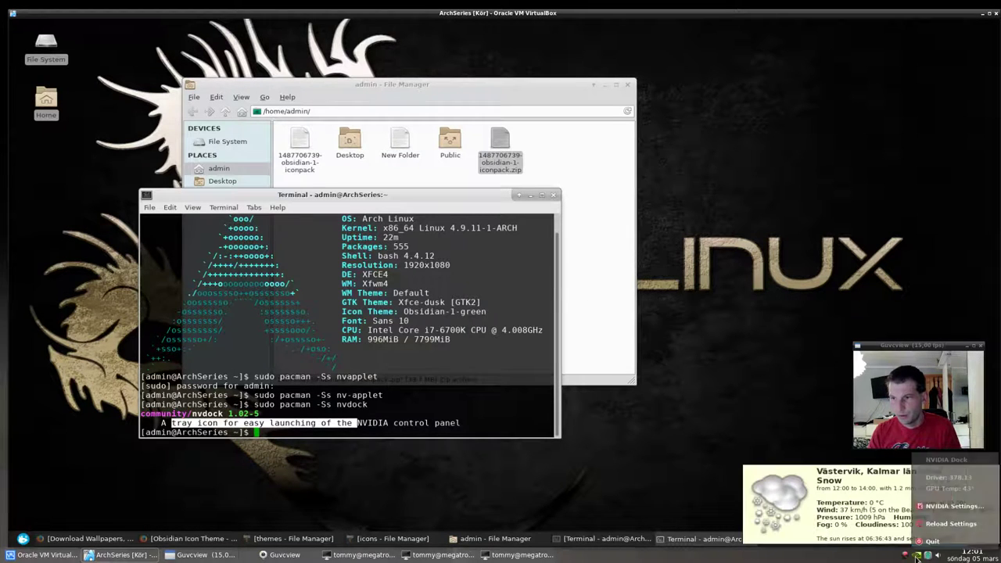
left_click(941, 510)
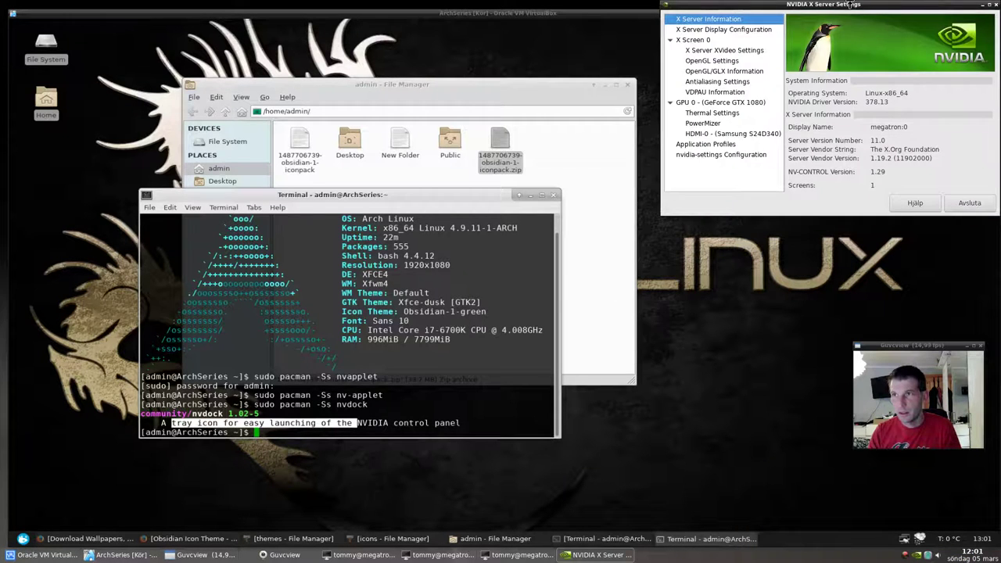
left_click_drag(784, 16, 538, 112)
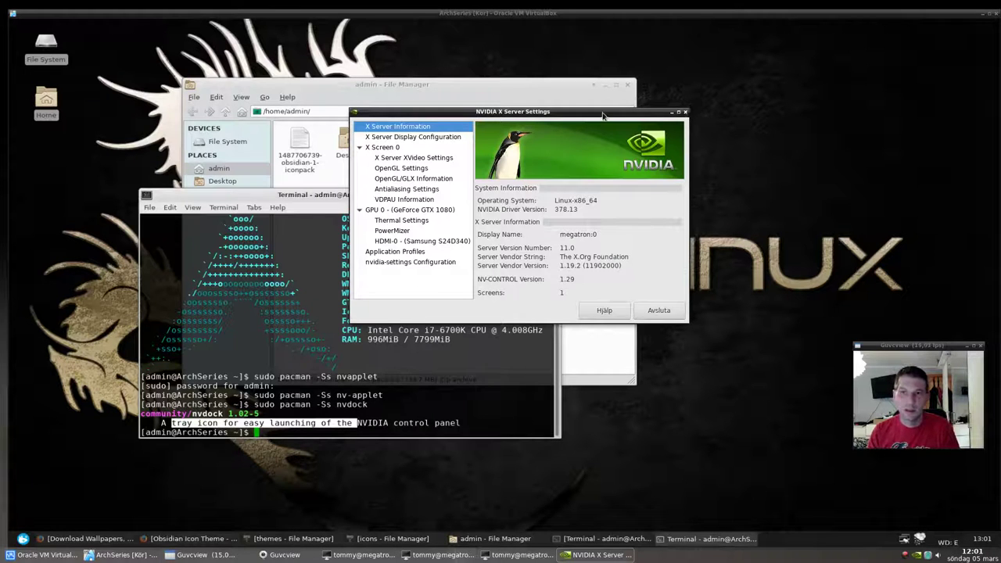
left_click_drag(603, 113, 524, 173)
left_click(640, 138)
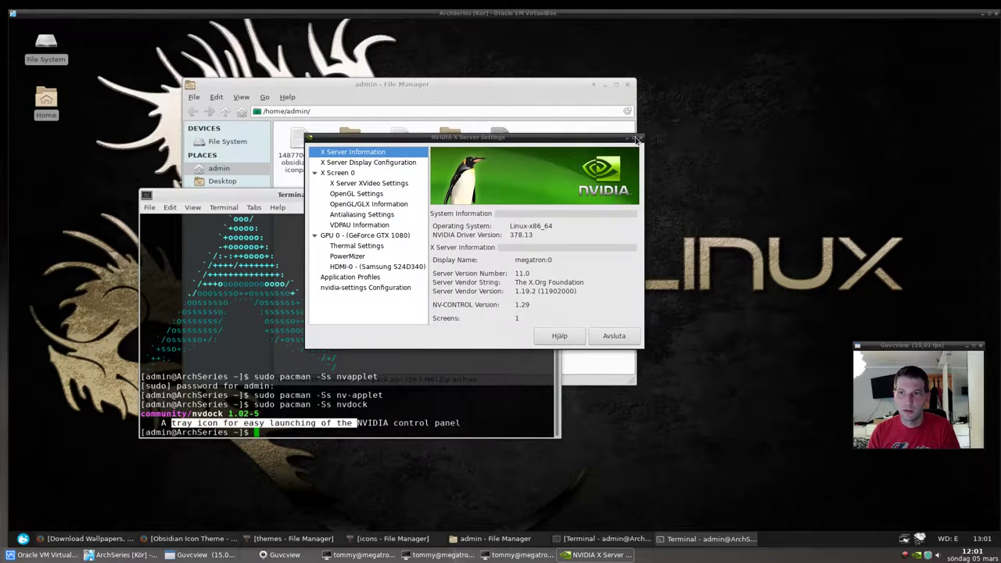
left_click(519, 273)
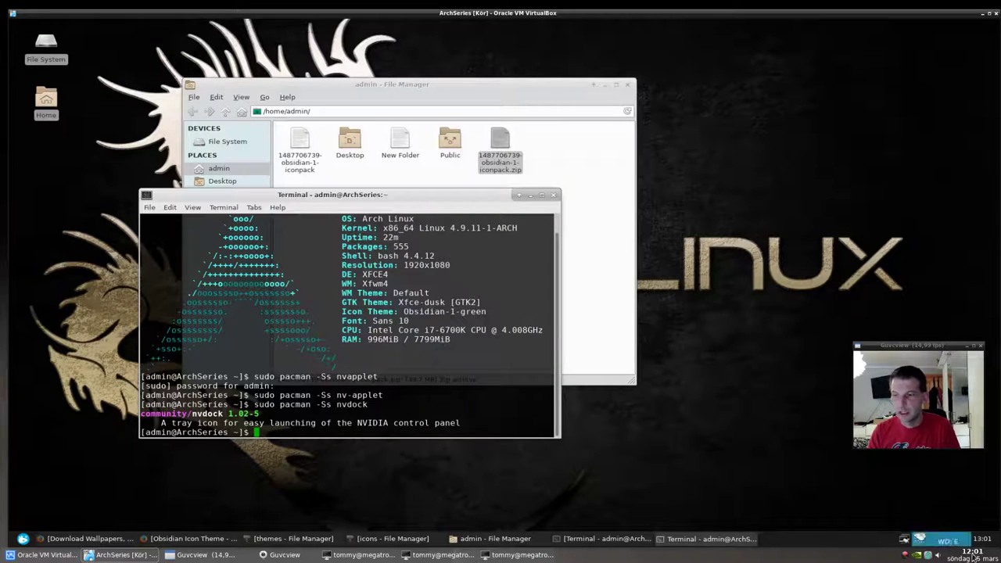
mouse_move(929, 555)
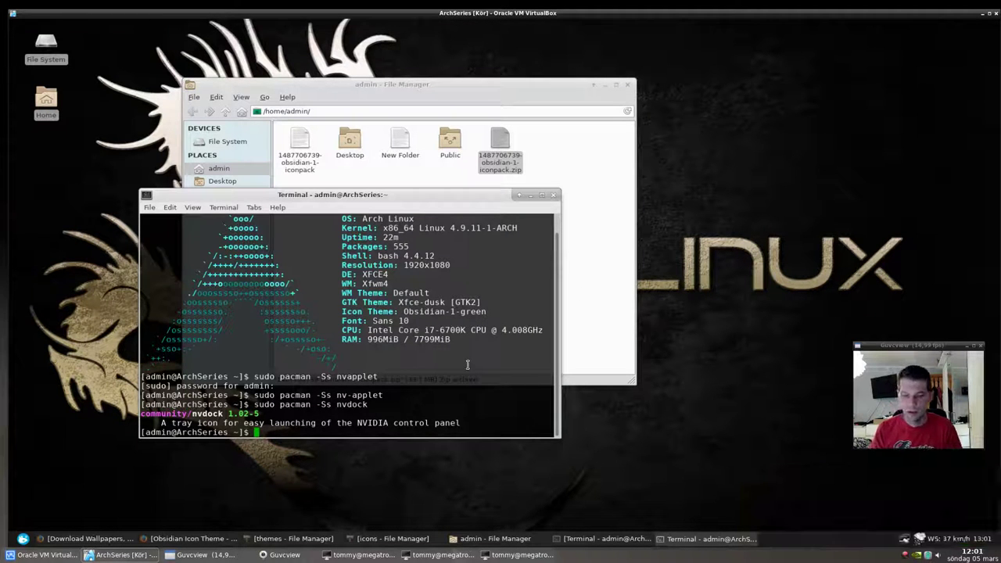
Step: Install the nvdock package with sudo pacman -S and run nvdock from the terminal
type("sudo ")
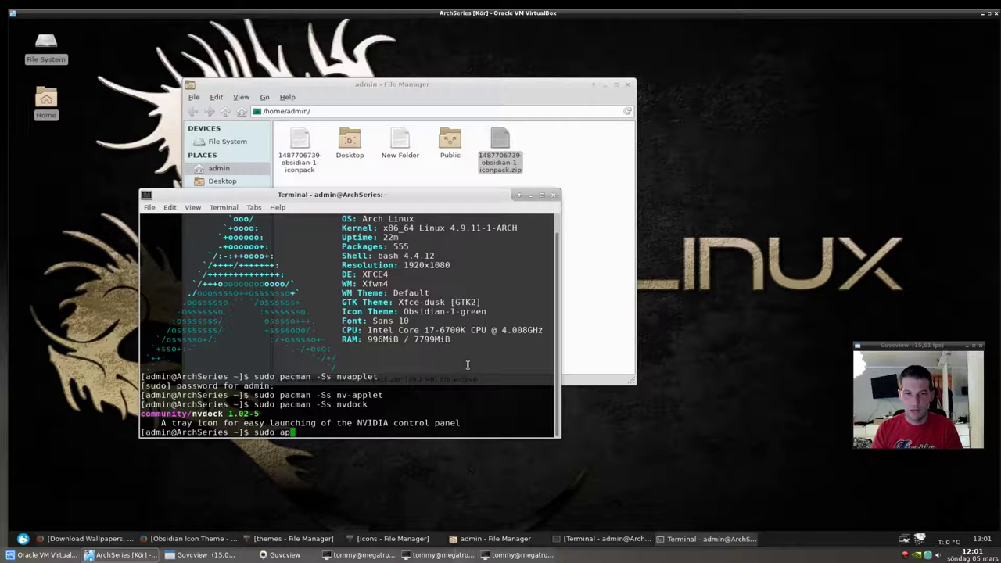
type("pacman -S nvdock")
key("Return")
type("y")
key("Return")
type("nvdock")
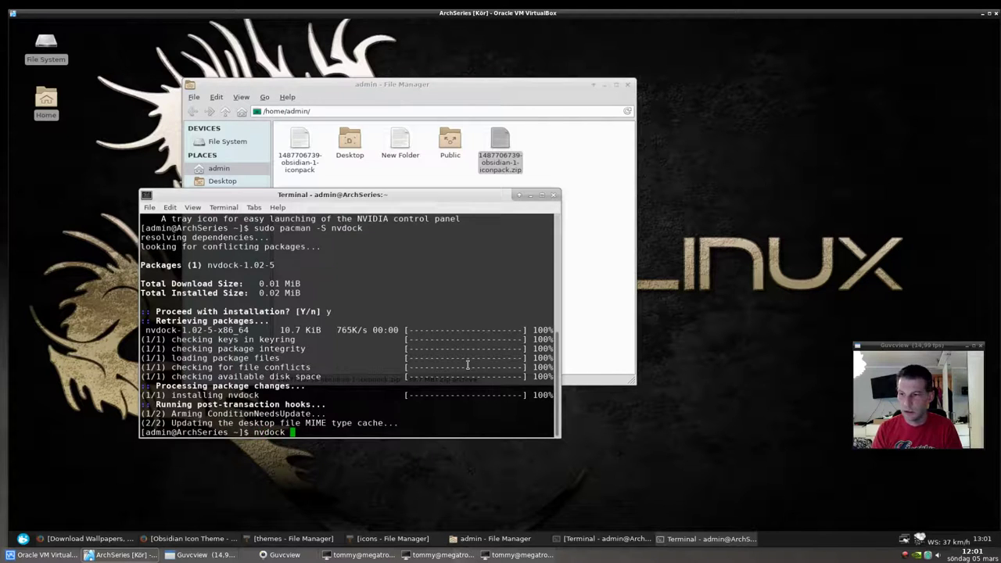
key("Return")
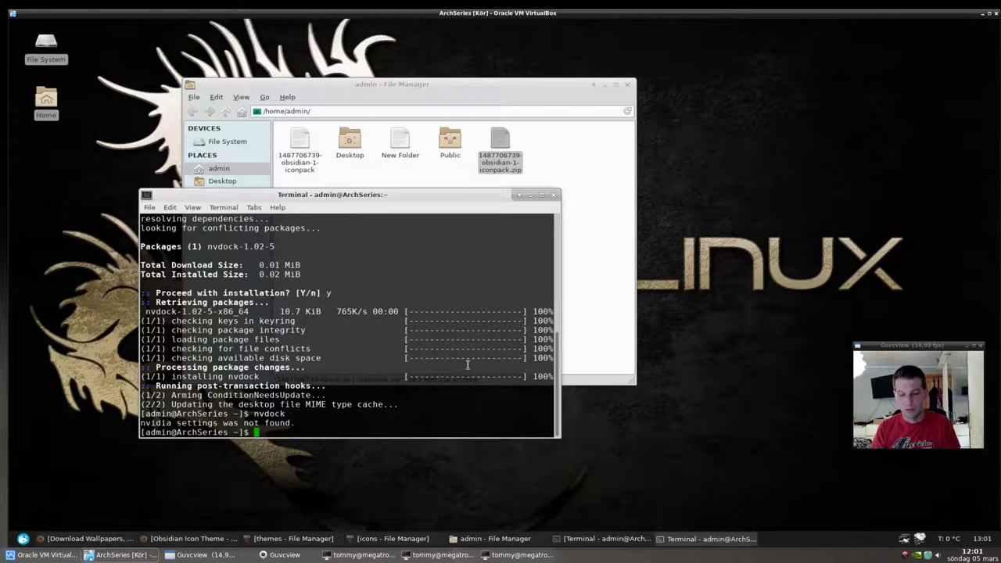
Step: Remove the nvdock package with sudo pacman -R and clear the terminal
key("Up")
key("Up")
key("Left")
key("Left")
key("Left")
key("Left")
key("Left")
key("Left")
key("Left")
key("Left")
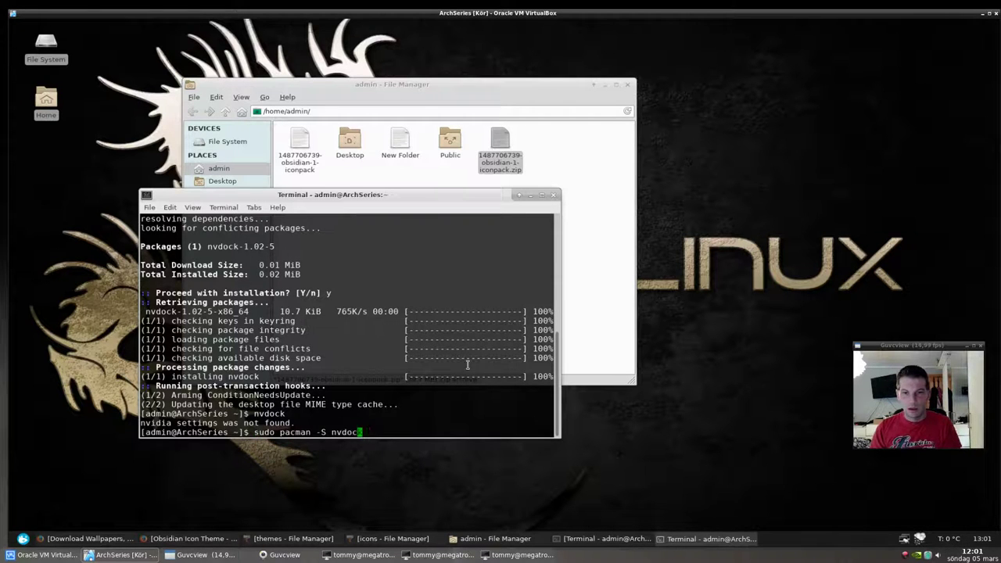
key("Delete")
type("R")
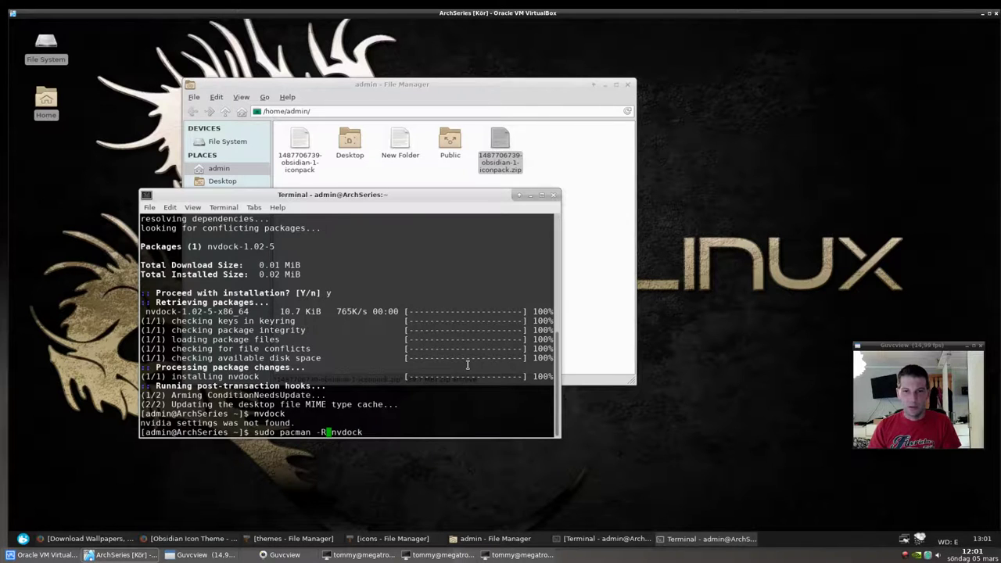
key("Return")
type("y")
key("Return")
type("clear")
key("Return")
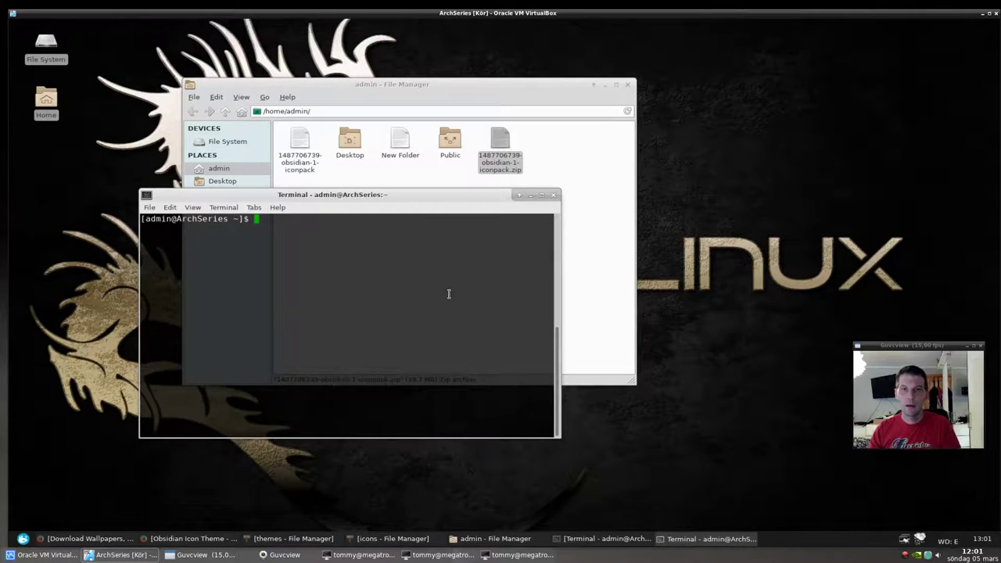
Step: Close the home folder's file manager window and the cleared terminal in front of it
left_click_drag(428, 90, 472, 78)
left_click(673, 72)
left_click(555, 196)
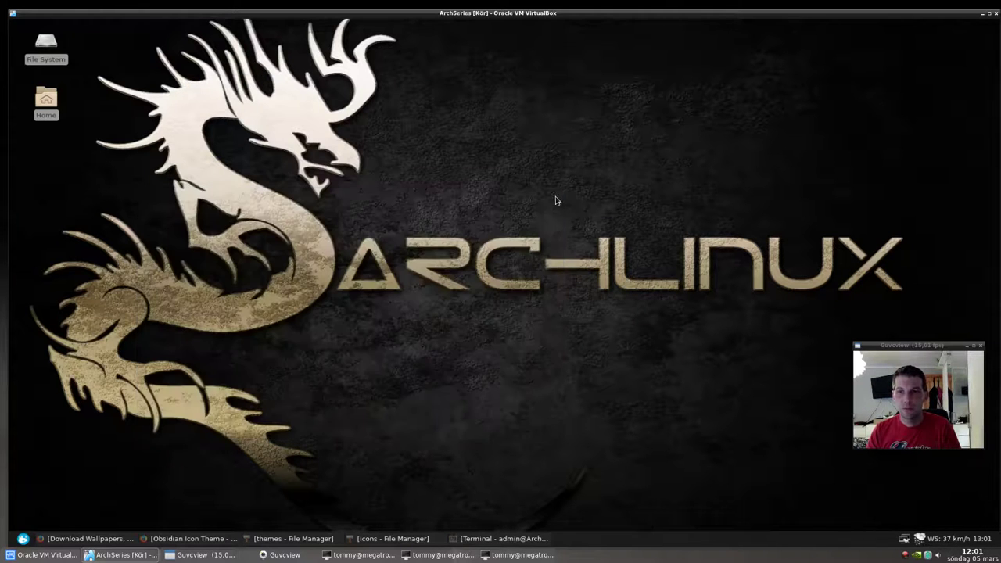
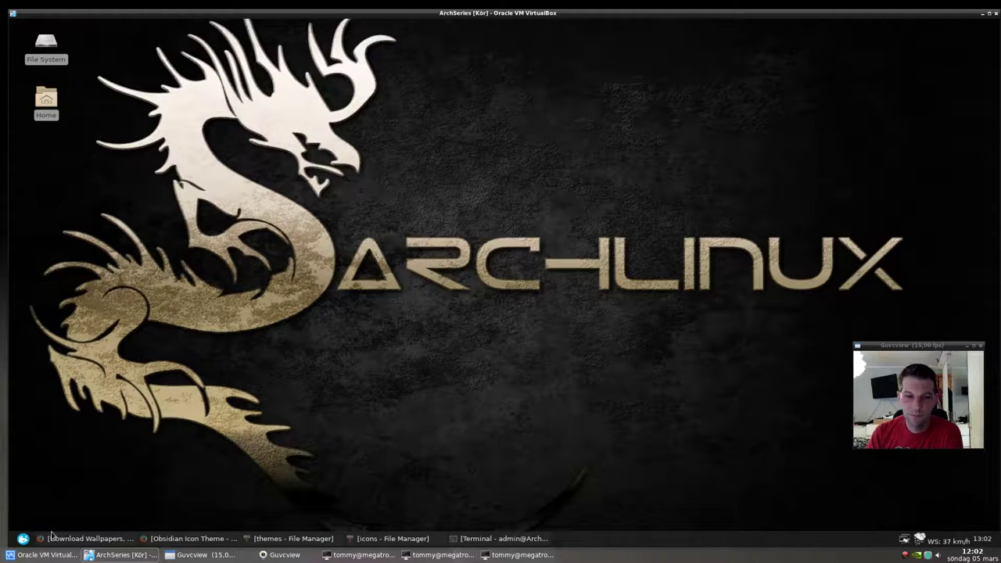
Step: Open the home folder from the desktop, shrink its file manager window and place it over the upper part of the dragon wallpaper
left_click(24, 539)
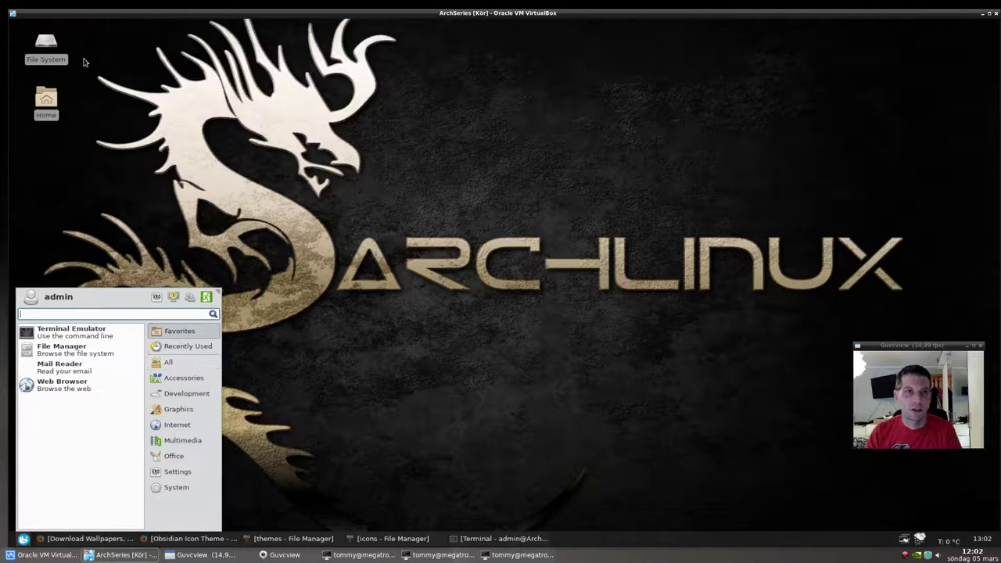
left_click(56, 48)
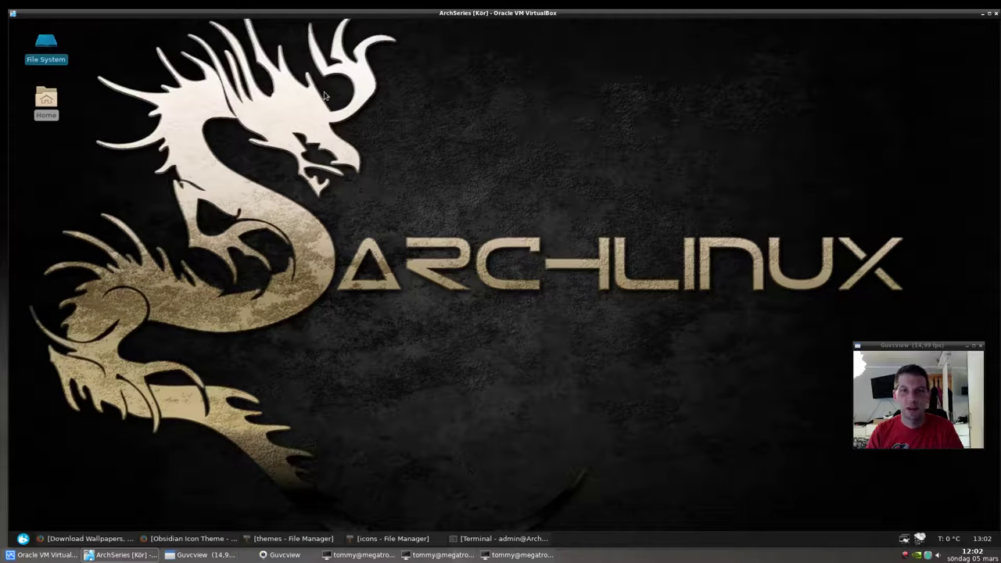
double_click(46, 98)
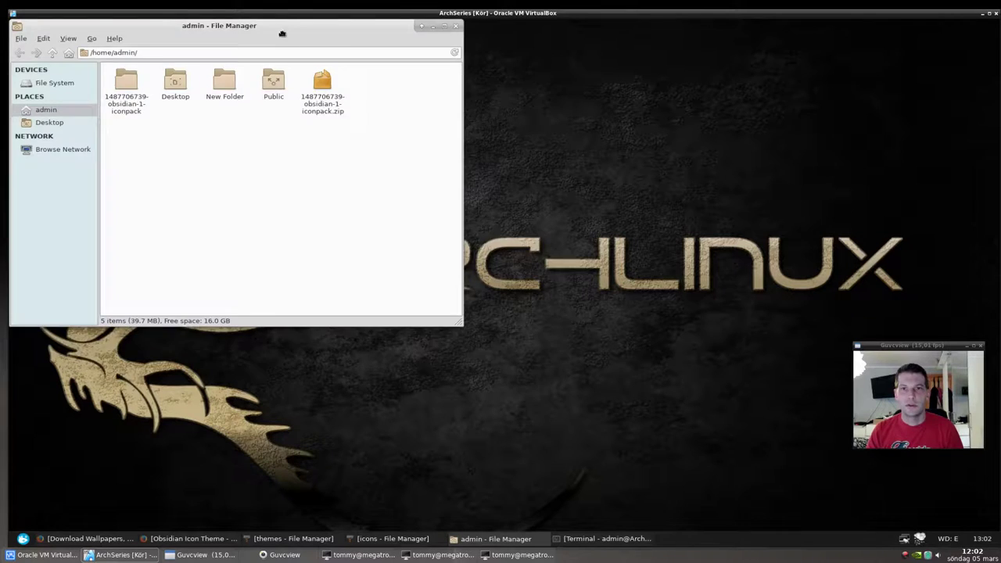
left_click_drag(282, 33, 362, 94)
left_click_drag(531, 367, 496, 305)
left_click_drag(342, 101, 383, 137)
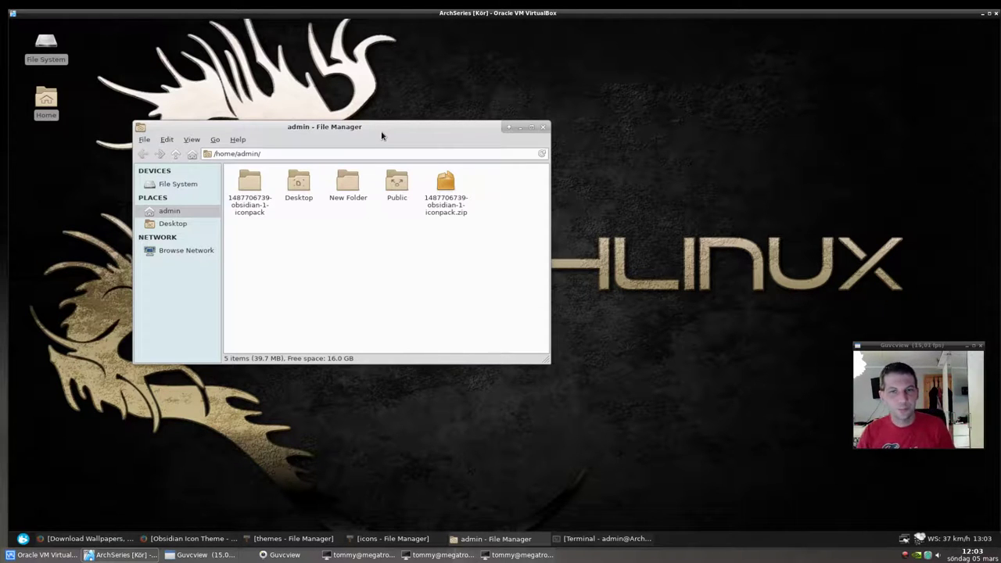
left_click_drag(382, 133, 406, 92)
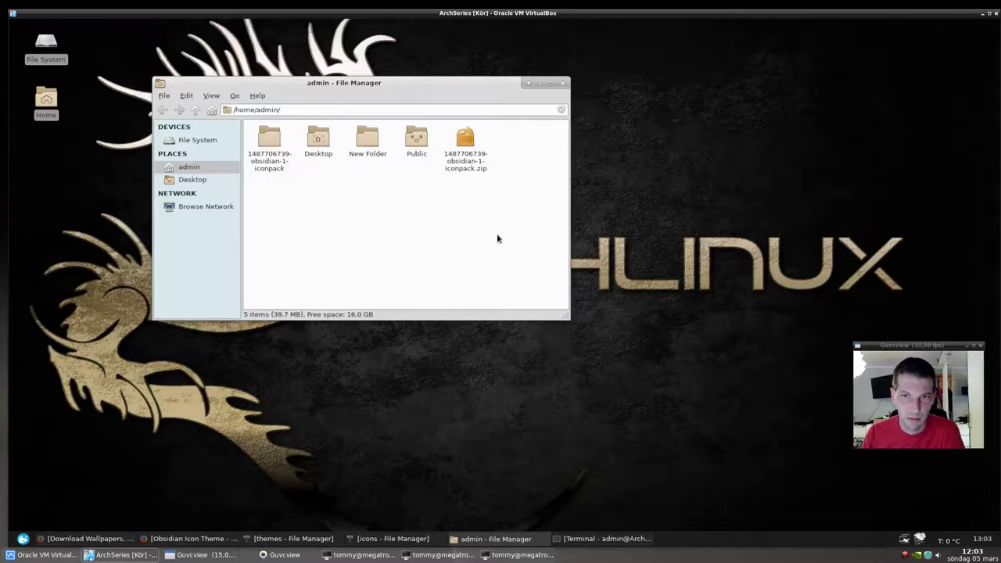
Step: Open a new terminal from the application menu and move it over the lower part of the file manager
left_click(23, 539)
left_click(181, 473)
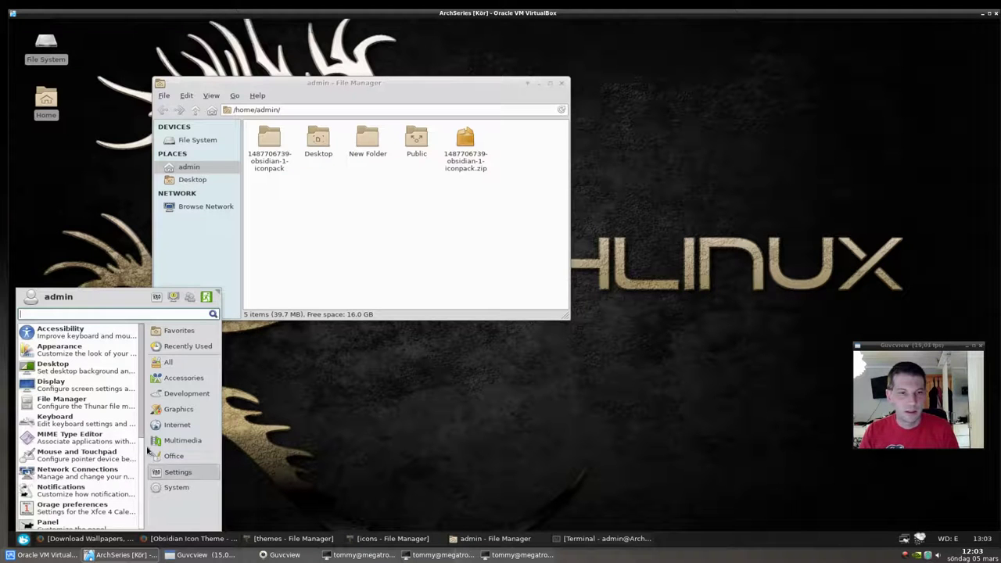
left_click(177, 488)
left_click(109, 489)
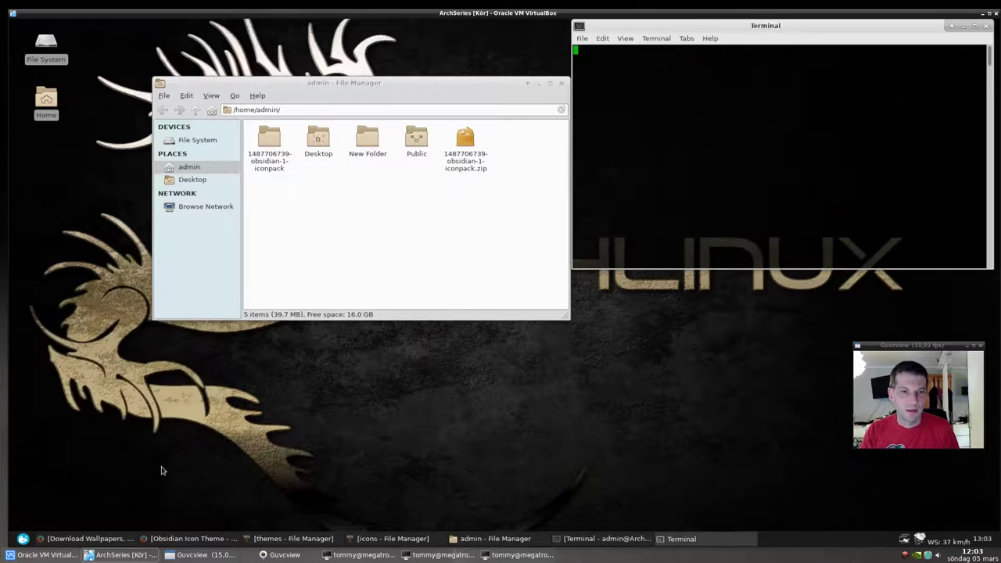
left_click_drag(629, 29, 272, 180)
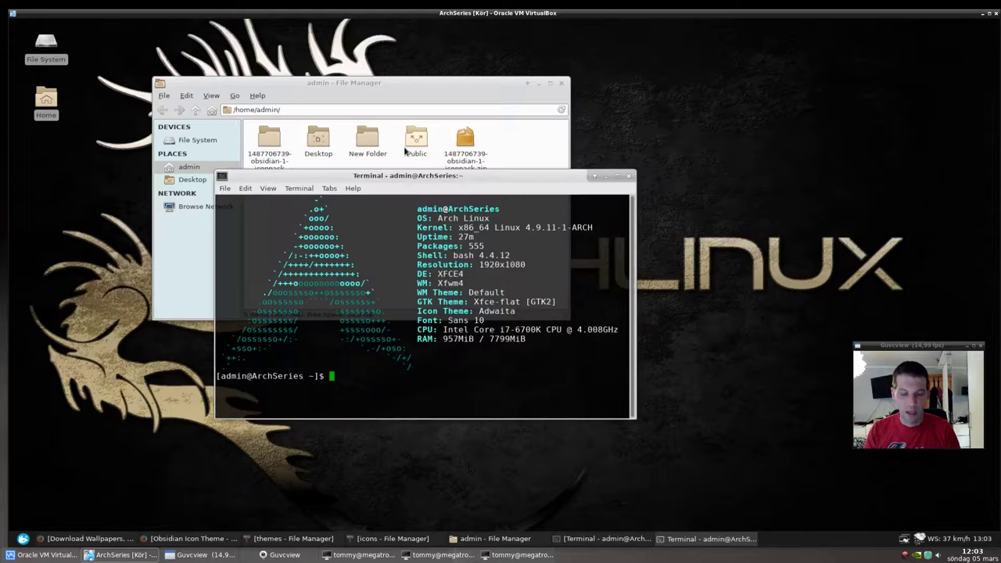
Step: Run xdg-user-dirs-update in the terminal to create the standard user folders
type("xdg-di")
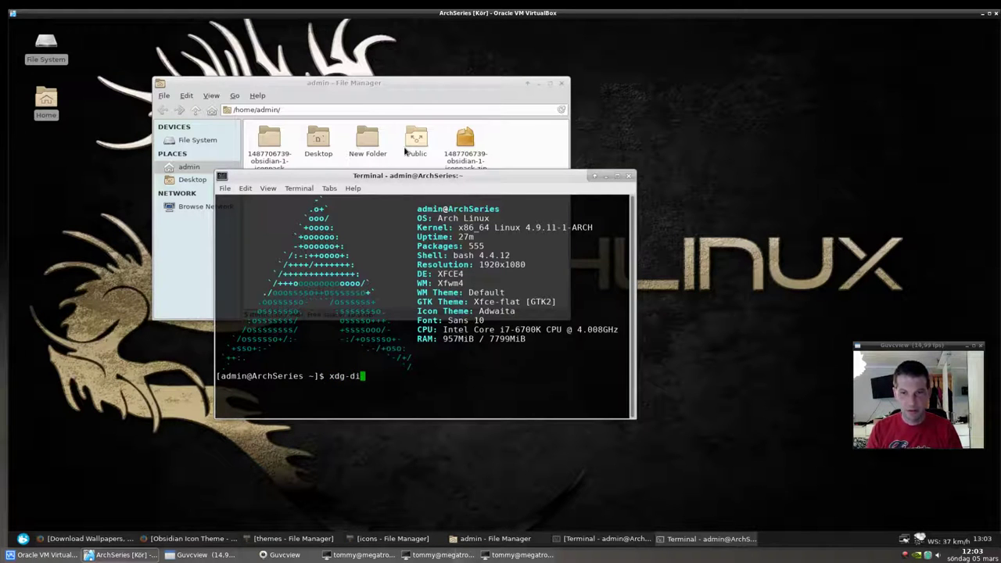
type("rs-up")
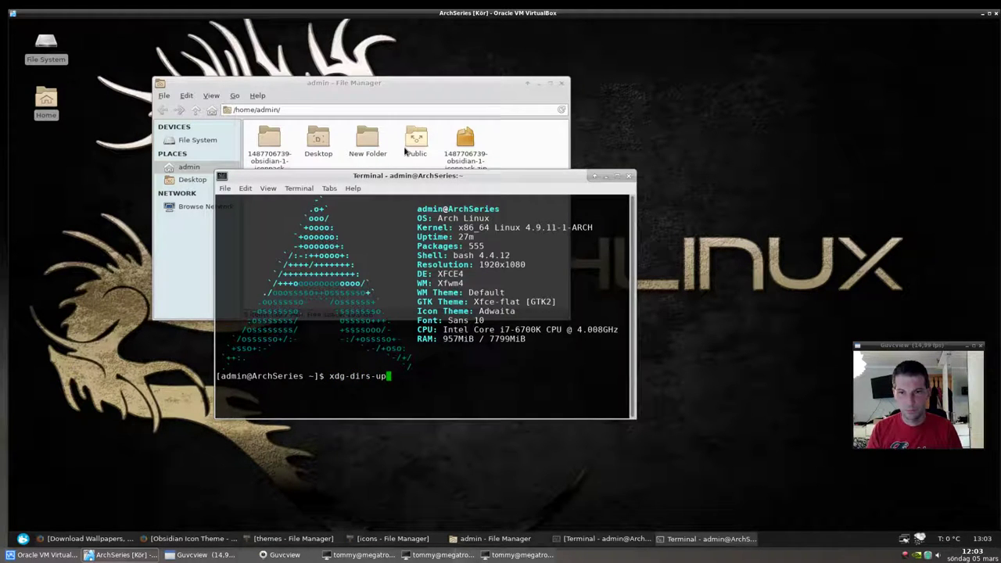
key("BackSpace")
key("BackSpace")
key("BackSpace")
key("BackSpace")
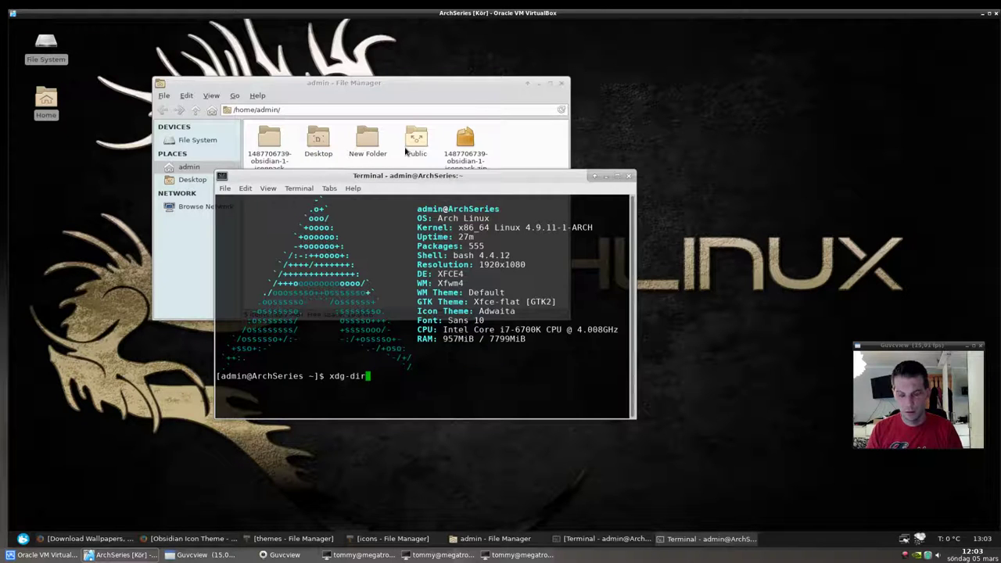
key("BackSpace")
key("BackSpace")
key("BackSpace")
type("u")
key("Tab")
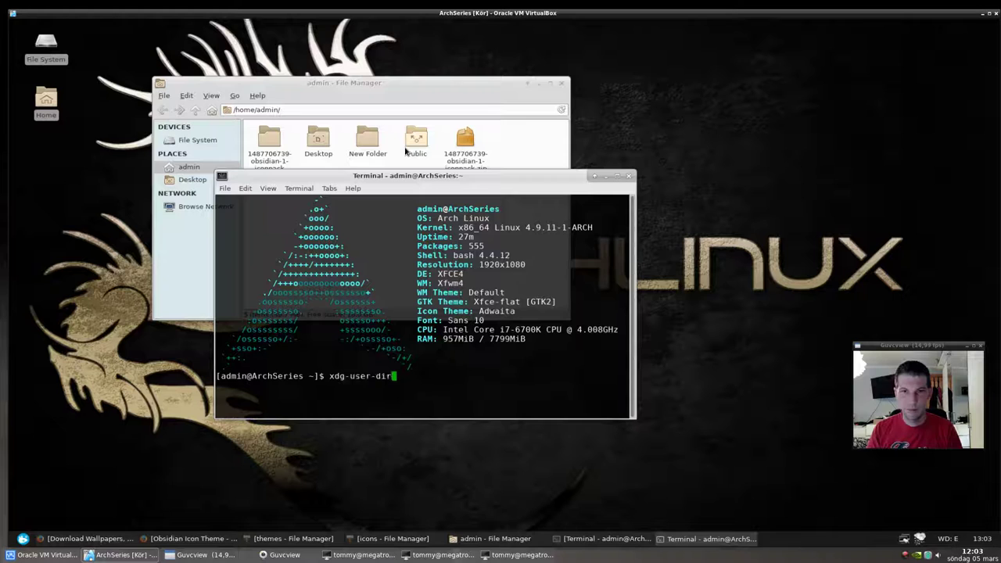
type("-")
type("u")
key("BackSpace")
key("BackSpace")
type("s-update")
key("Return")
Step: Rerun xdg-user-dirs-update with sudo and enter the account password
key("Up")
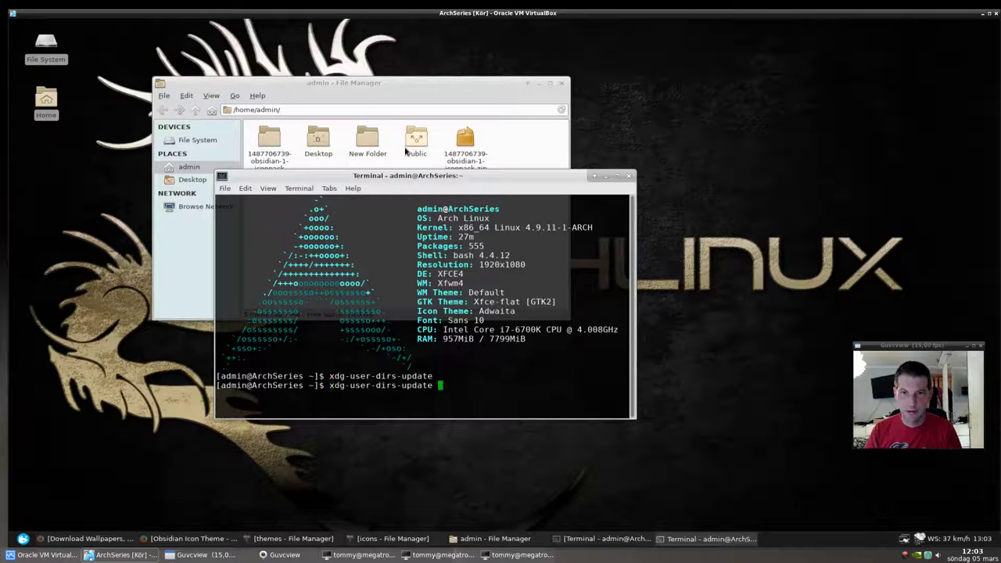
key("Home")
type("s")
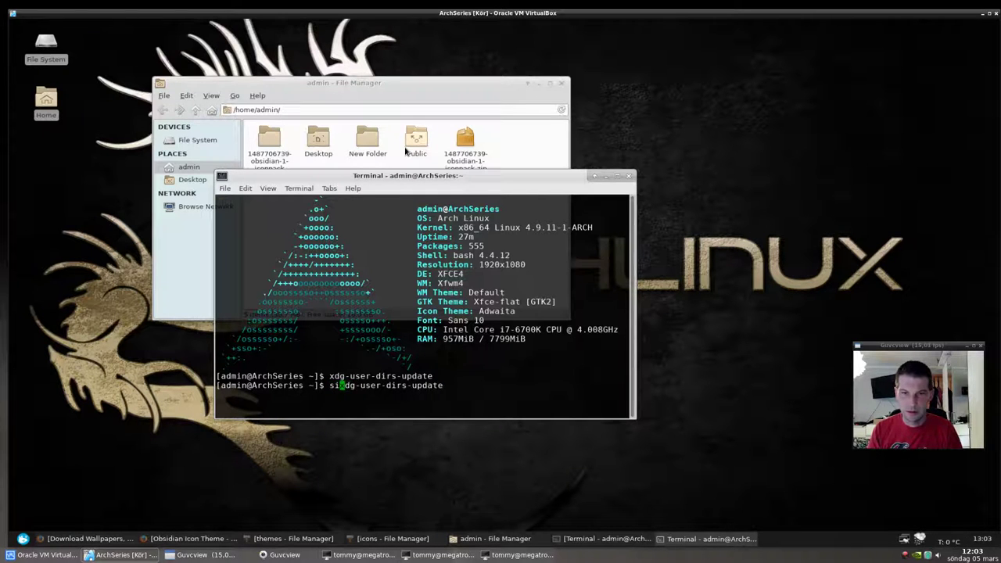
type("udo")
key("Return")
key("Return")
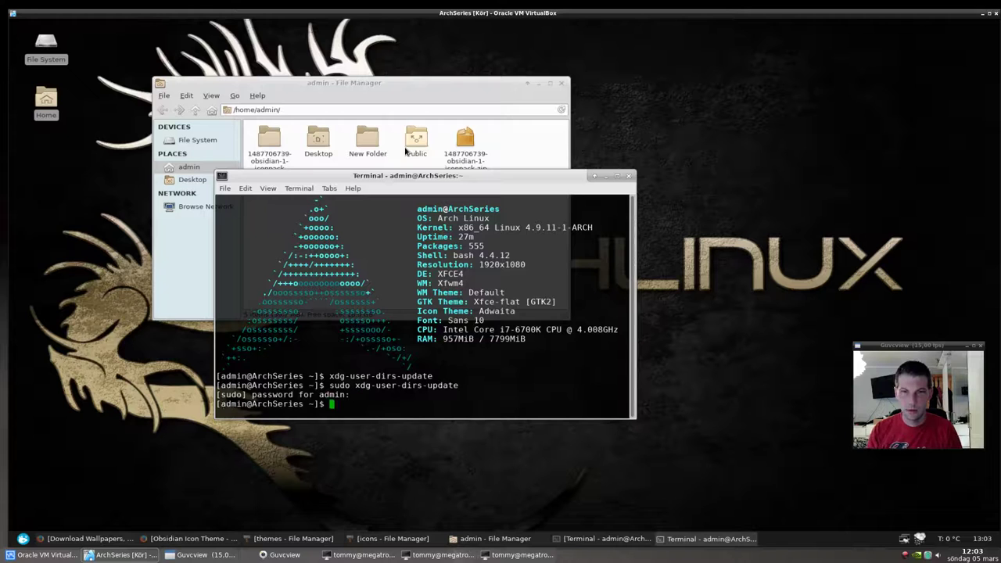
Step: Check the home folder in the file manager and list all its contents, including hidden ones, with ls -a
left_click(507, 135)
left_click(456, 368)
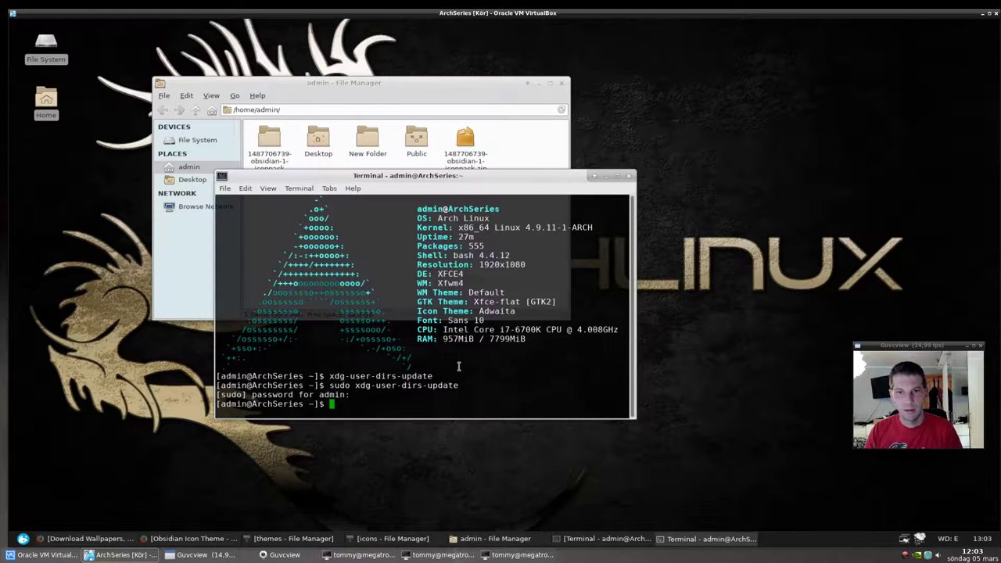
type("ls -a")
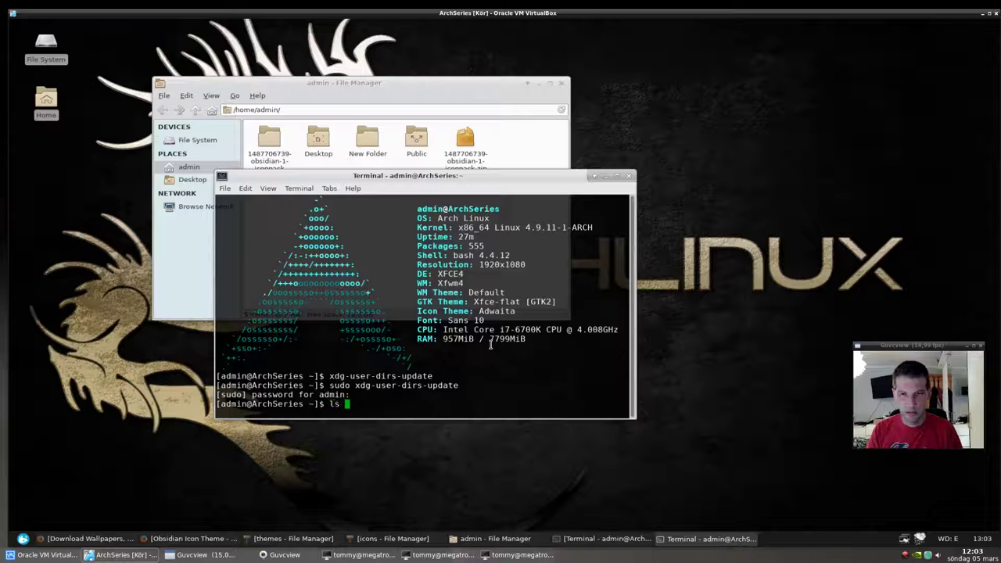
key("Return")
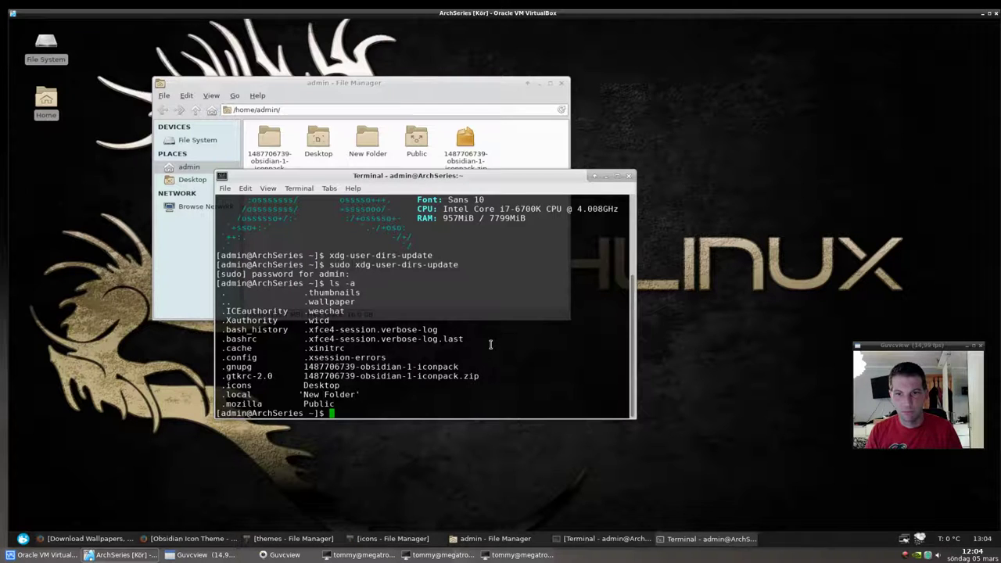
Step: Close the terminal window and move the file manager slightly further down the desktop
left_click(628, 175)
left_click_drag(523, 83, 521, 116)
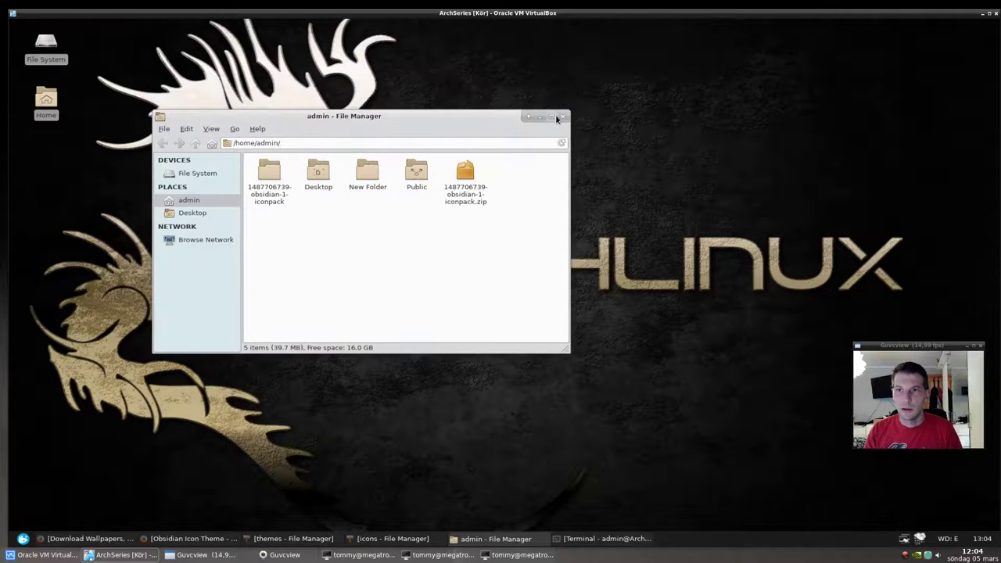
Step: Browse the system and settings applications, view the style list in the Appearance settings, and close the dialog
left_click(22, 539)
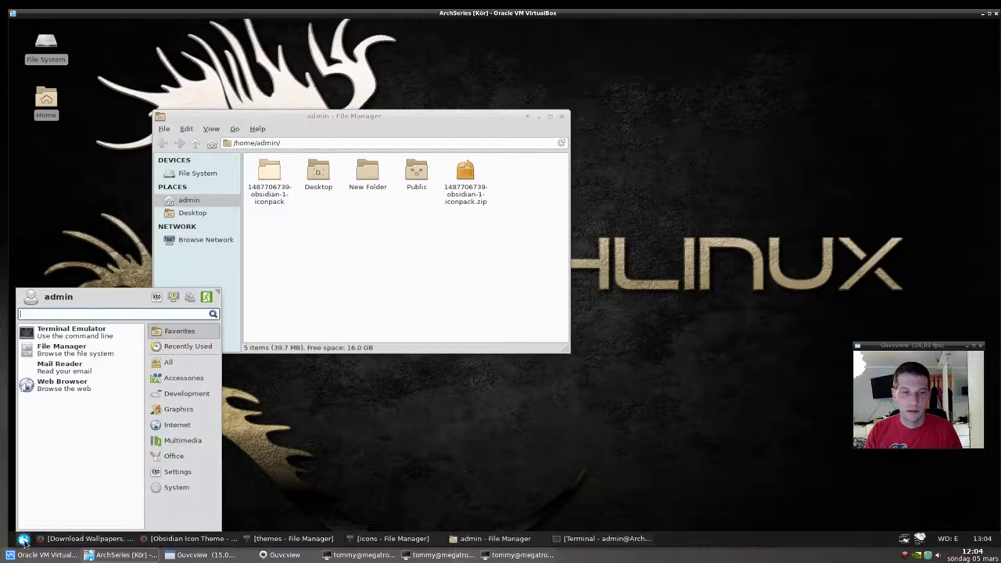
left_click(176, 487)
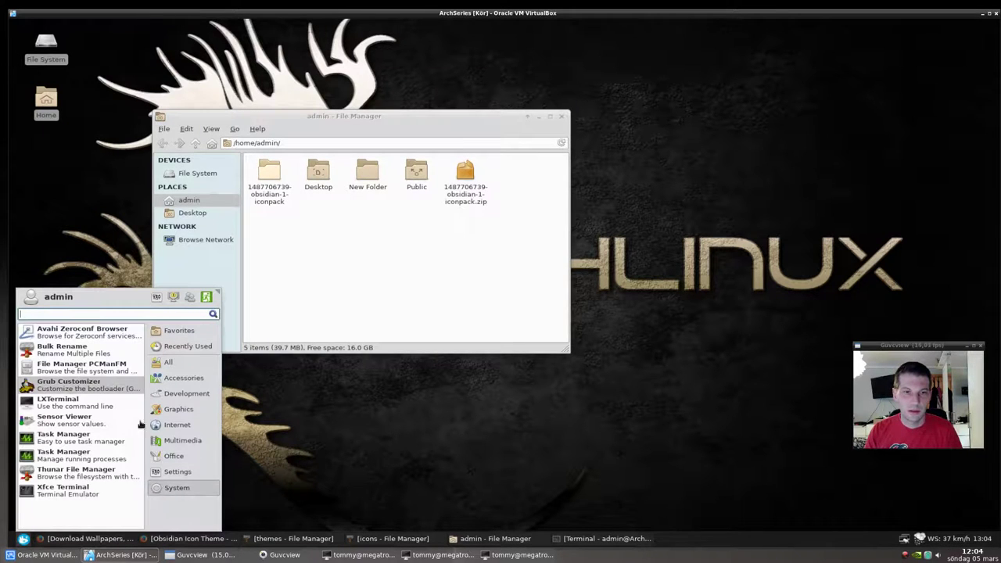
left_click(173, 473)
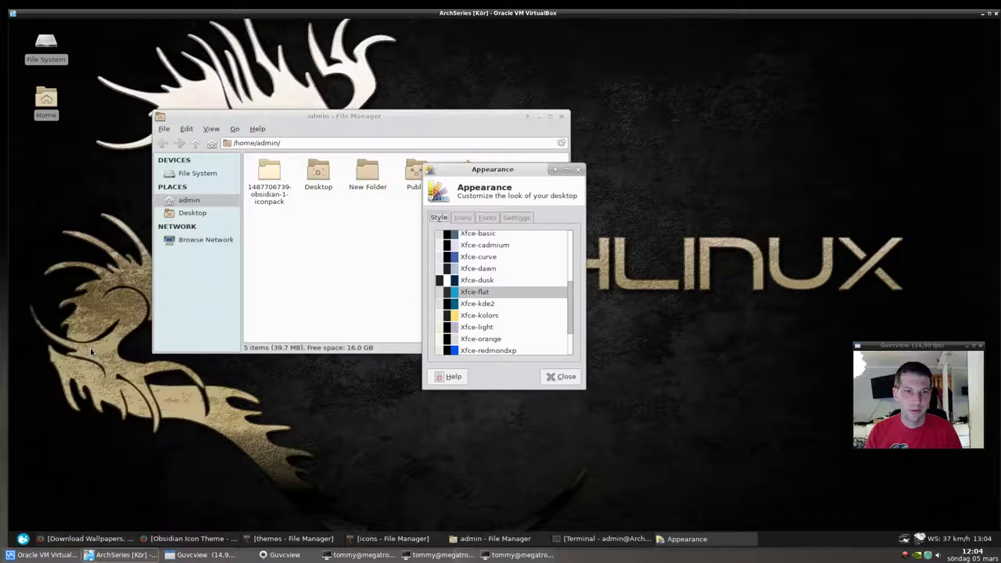
left_click(87, 349)
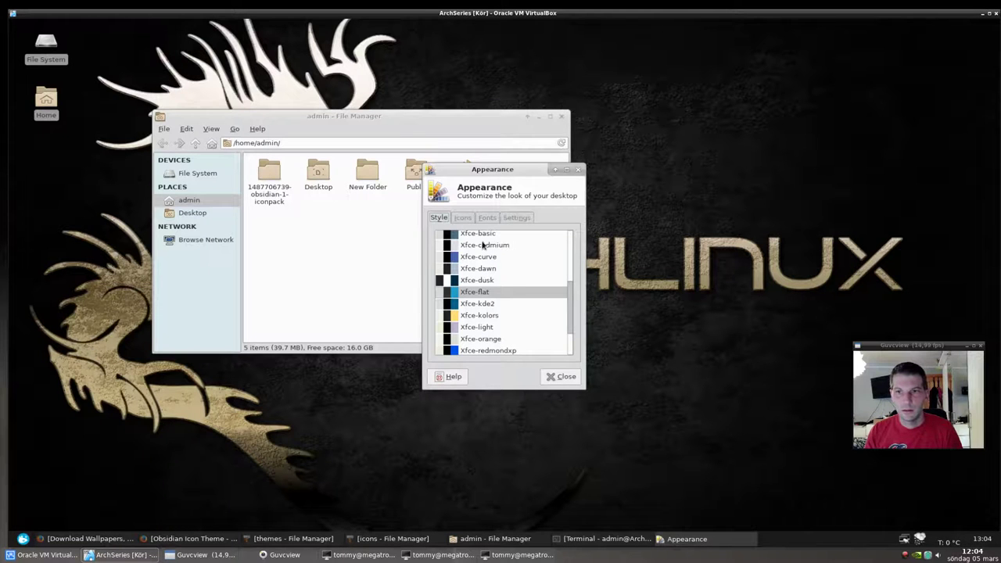
left_click(558, 378)
Step: Look through the Window Manager Tweaks from Focus to Compositor and close them without changing anything
left_click(24, 539)
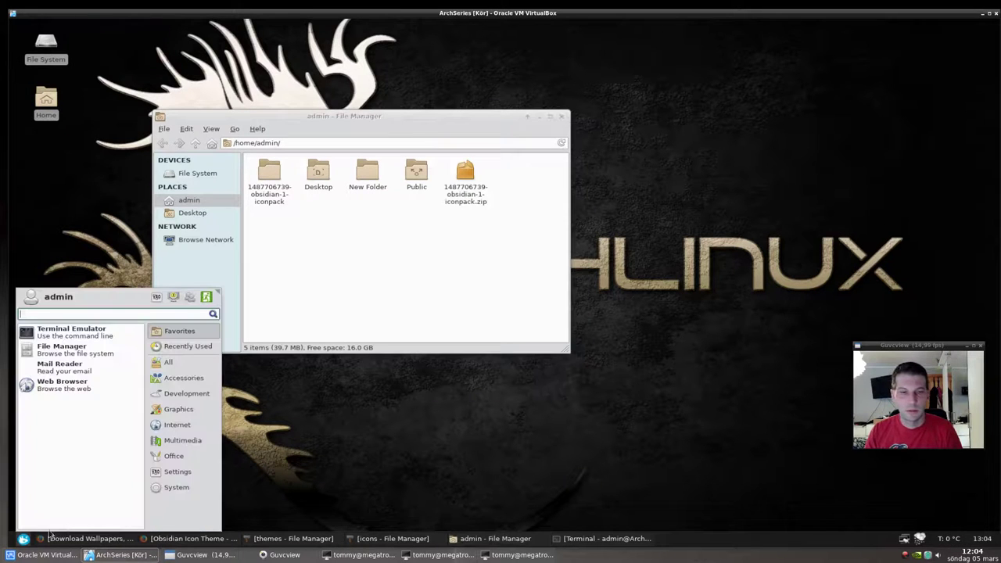
left_click(178, 488)
left_click(177, 471)
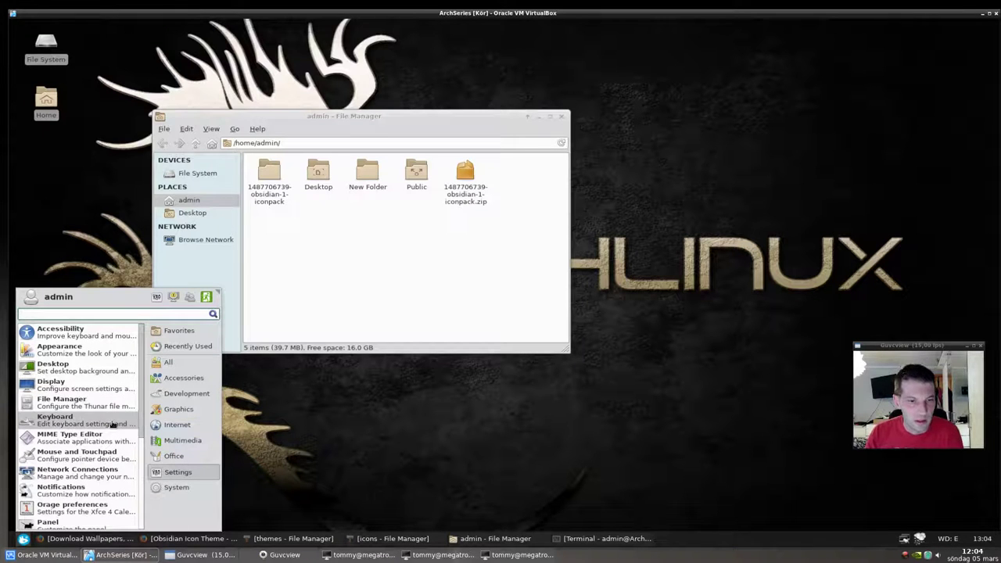
scroll(110, 434, "down", 5)
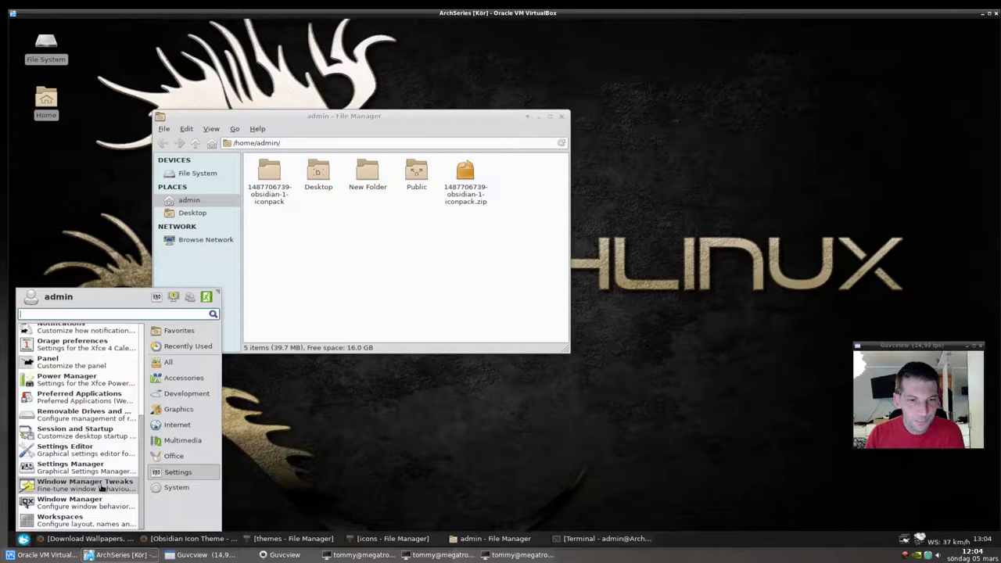
left_click(84, 484)
left_click(425, 207)
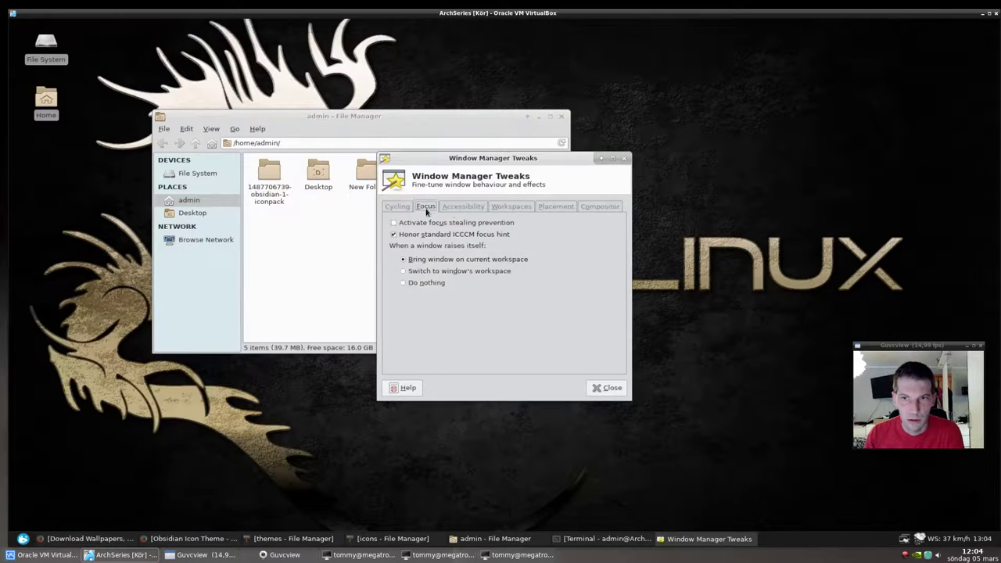
left_click(462, 208)
left_click(510, 207)
left_click(555, 207)
left_click(600, 207)
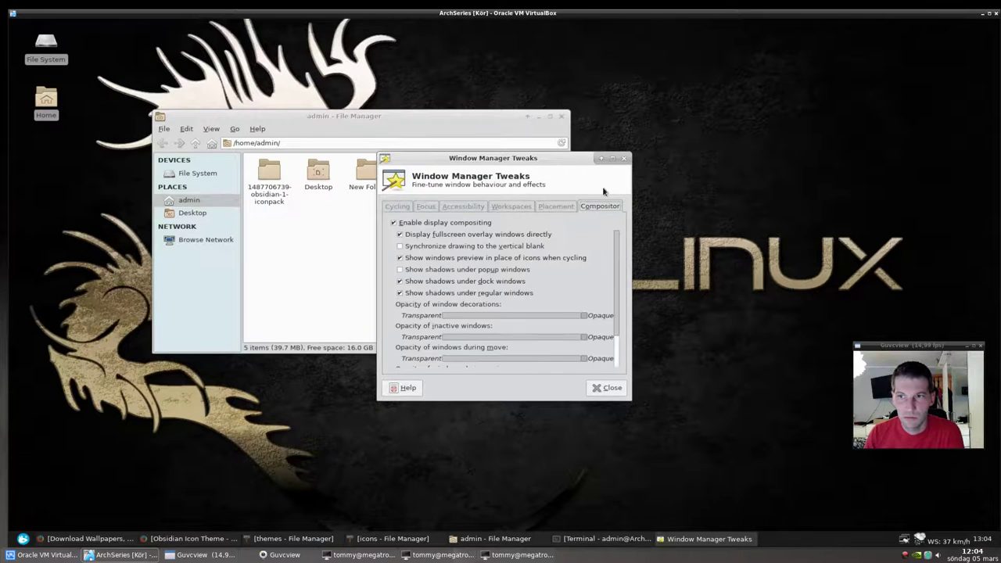
left_click(625, 159)
Step: Open the Wicd network manager from the Internet applications, check the wired connection, and close its window
left_click(23, 539)
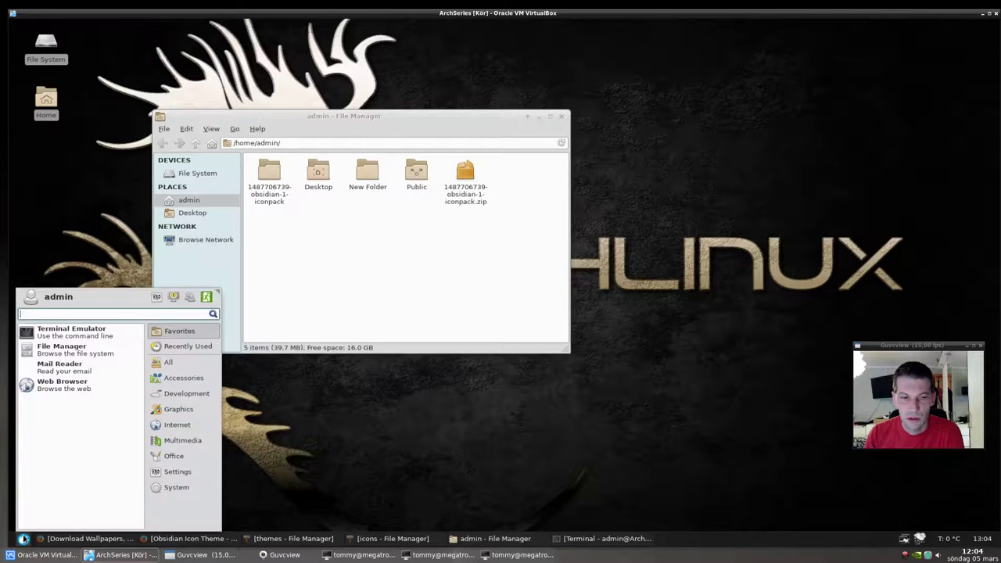
left_click(183, 443)
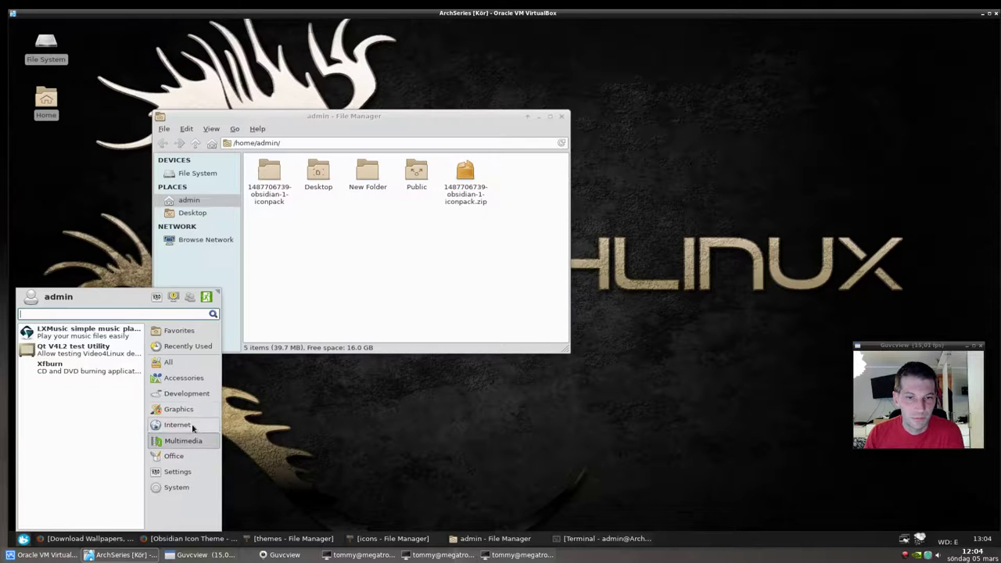
left_click(193, 428)
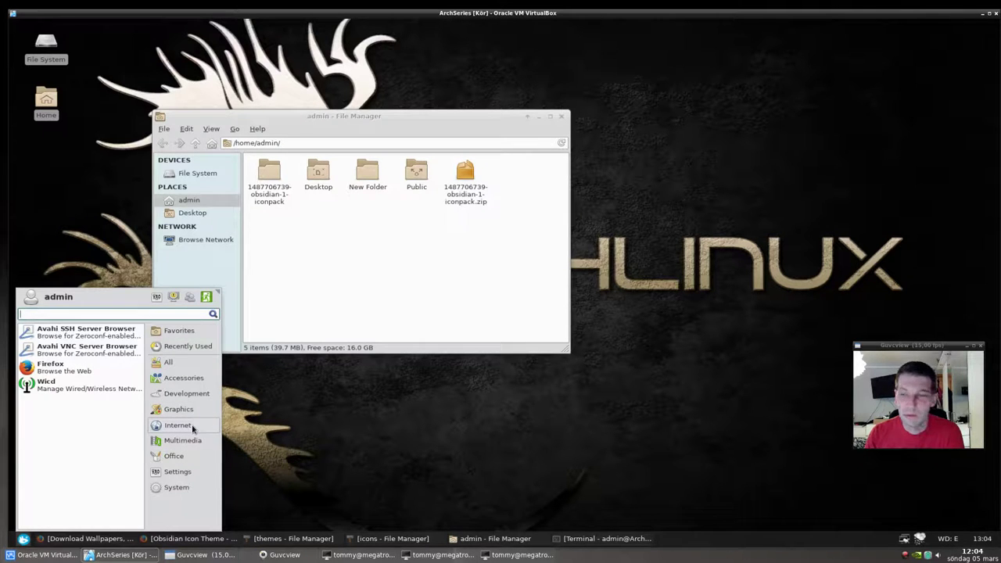
left_click(70, 385)
left_click_drag(489, 128, 358, 138)
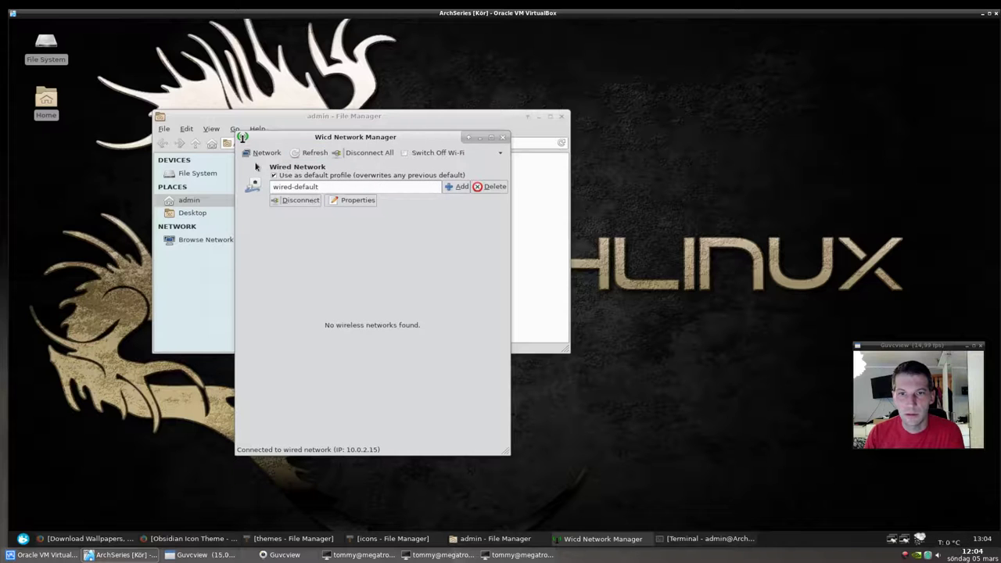
left_click(502, 139)
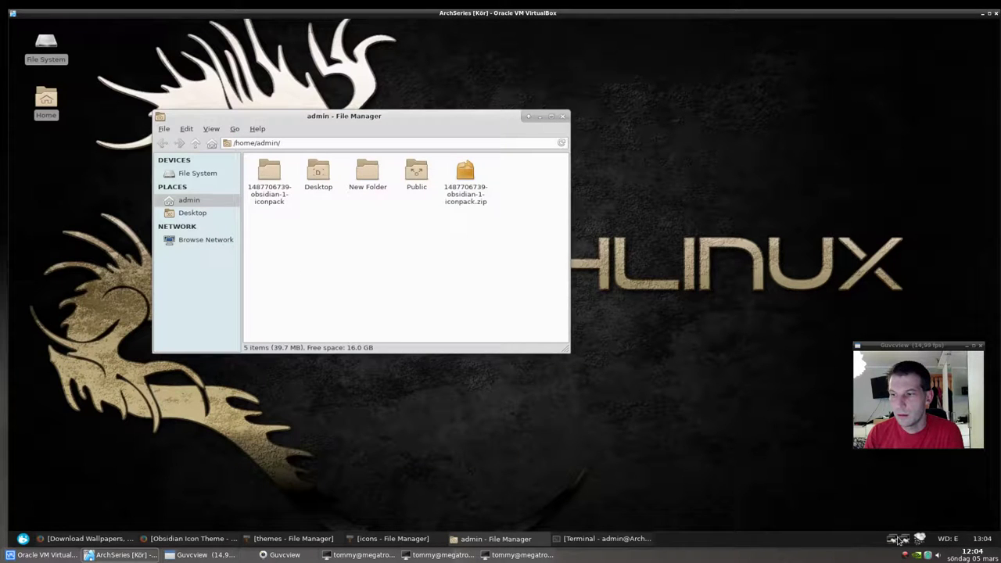
mouse_move(909, 541)
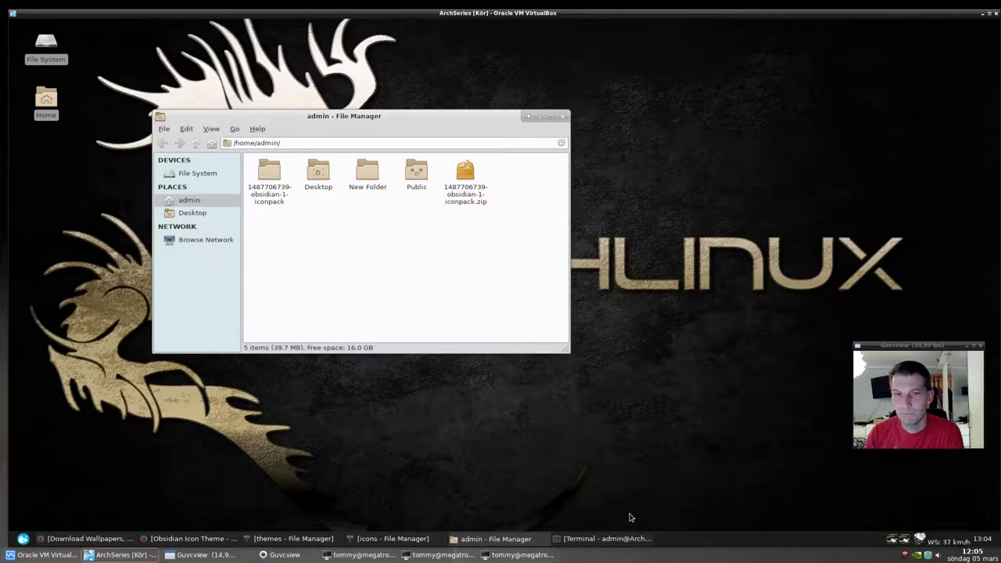
Step: Move the file manager window to the upper middle of the desktop
left_click_drag(386, 119, 557, 105)
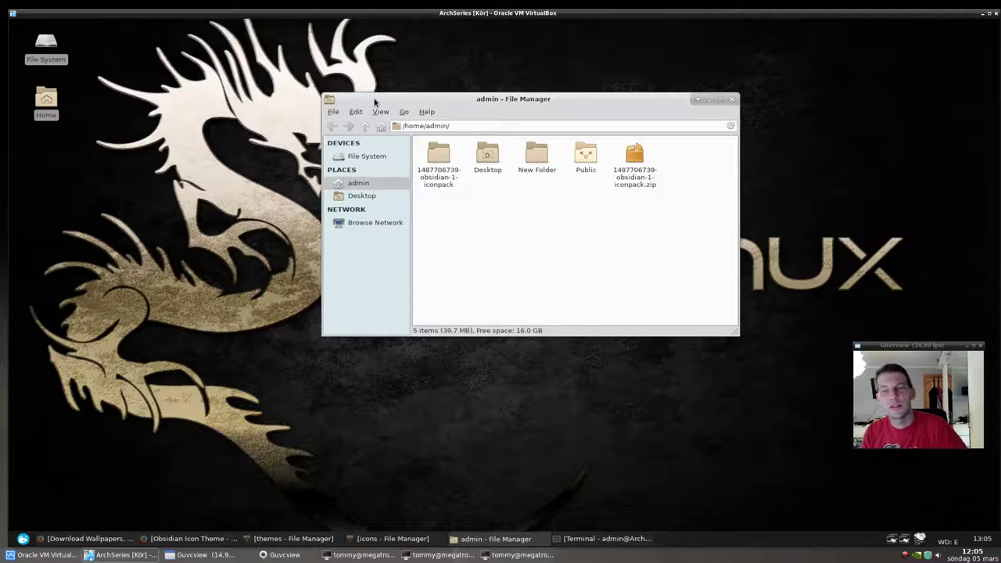
left_click_drag(397, 104, 364, 105)
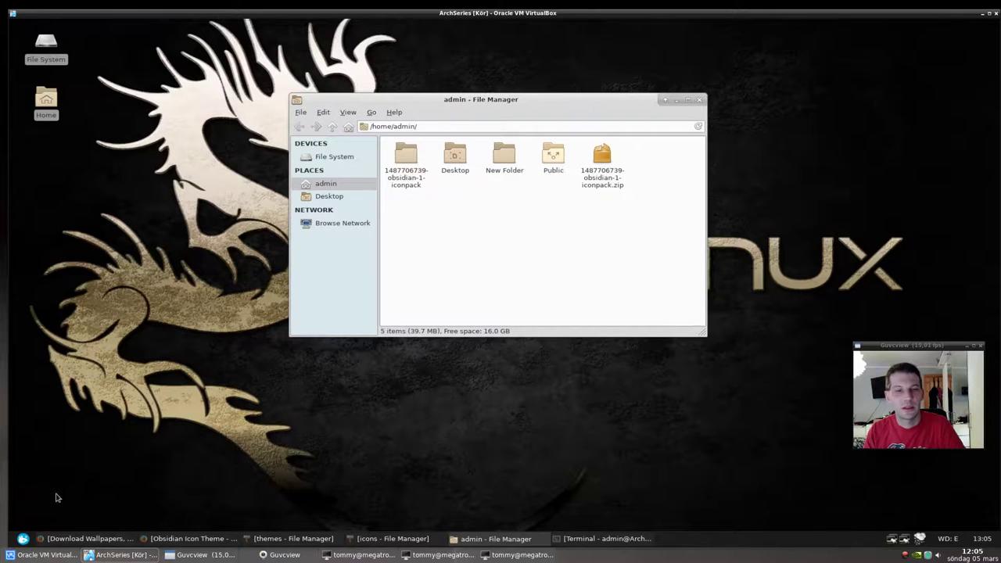
Step: Remove the Whisker Menu item from Panel 1 in the panel preferences
right_click(735, 545)
mouse_move(752, 539)
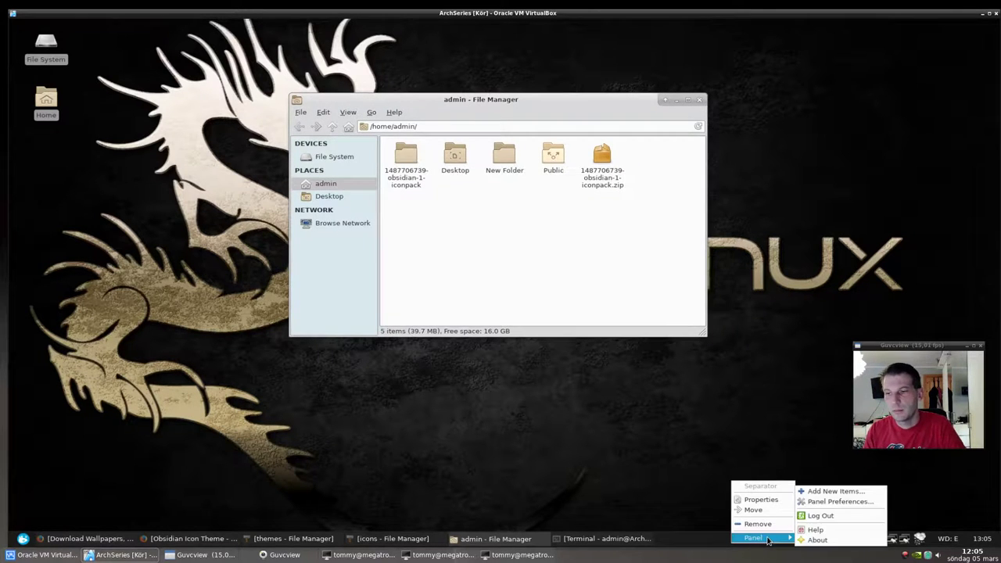
left_click(851, 504)
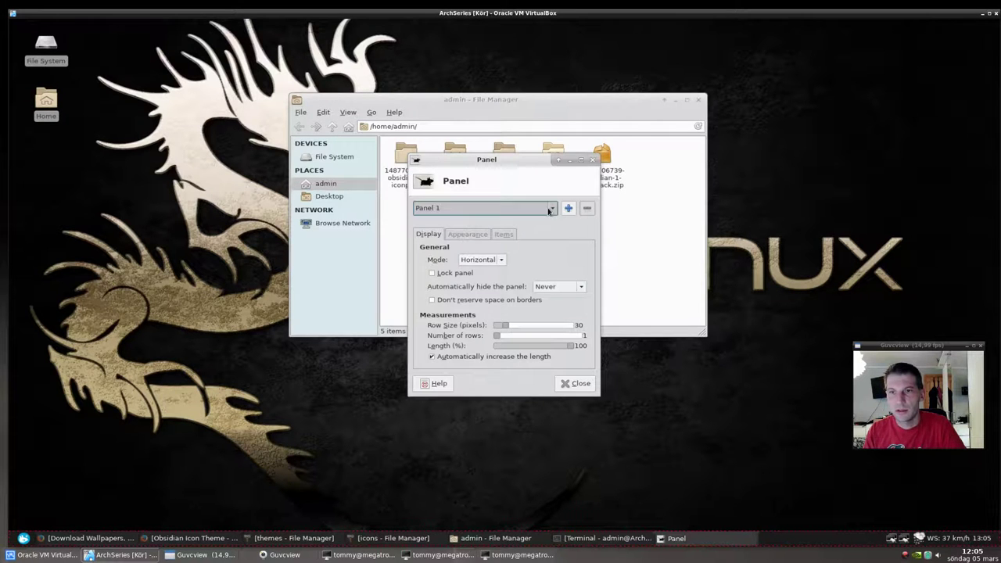
left_click(505, 235)
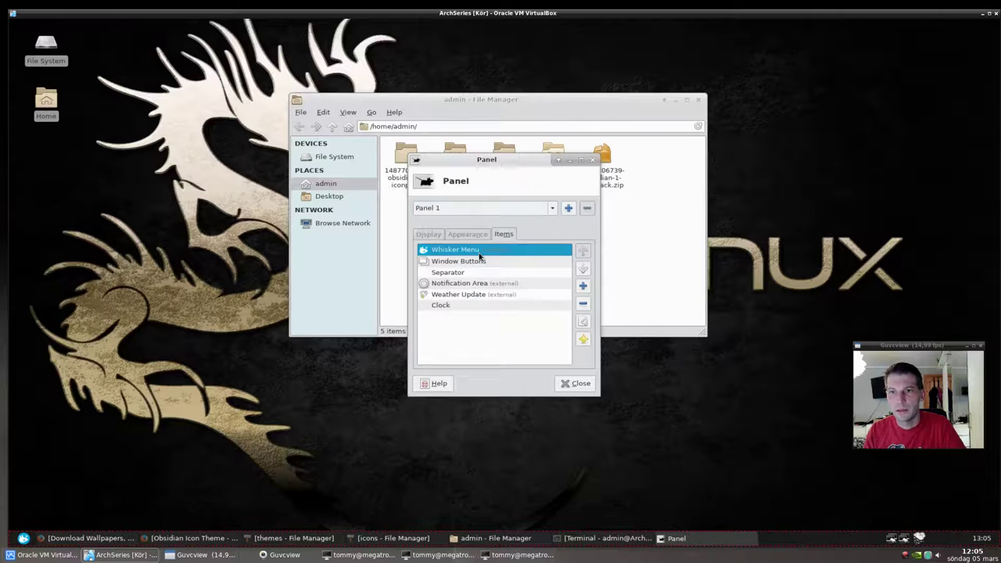
left_click(580, 291)
left_click(571, 313)
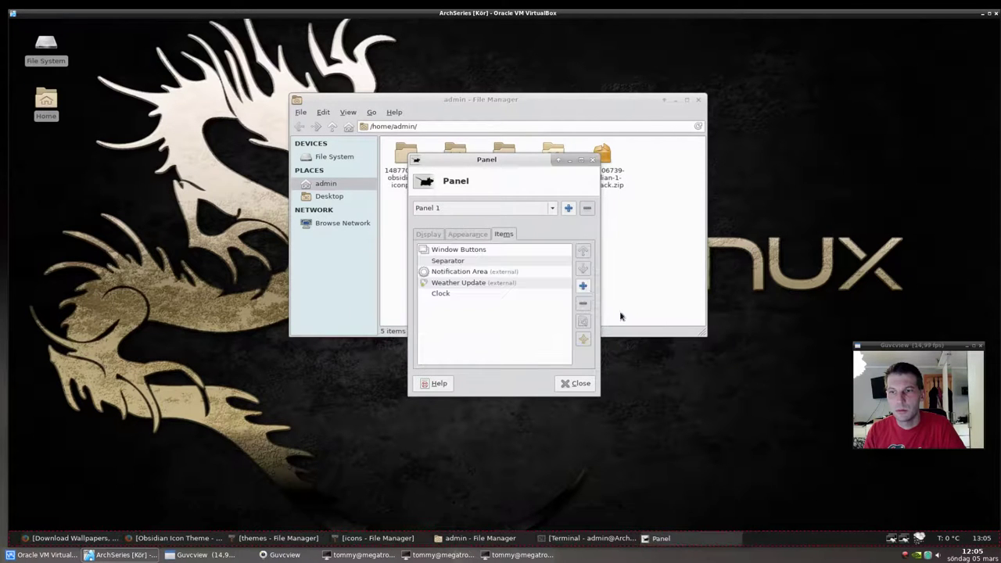
Step: Add the Applications Menu plugin to Panel 1
left_click(585, 286)
left_click(513, 266)
left_click(547, 378)
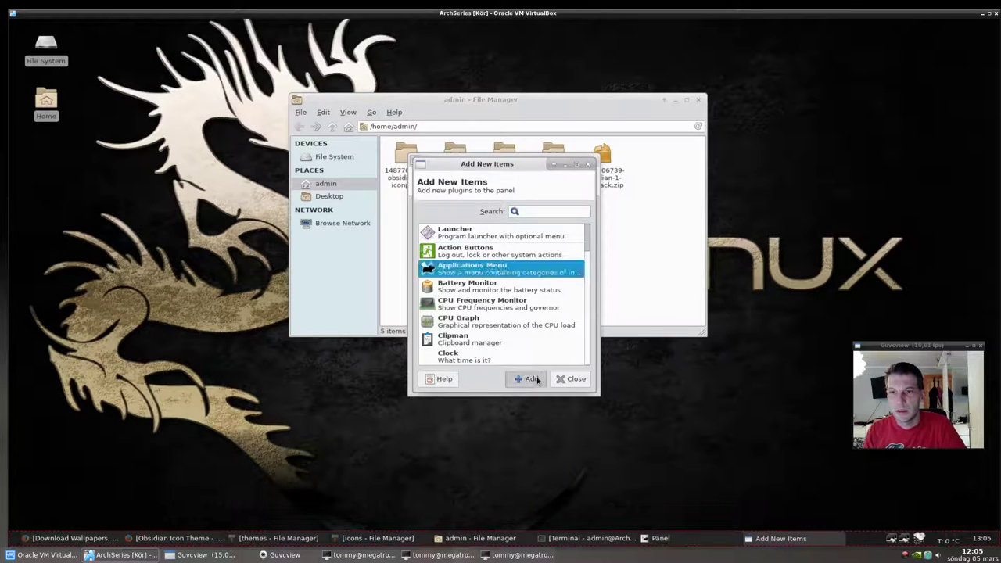
left_click(570, 379)
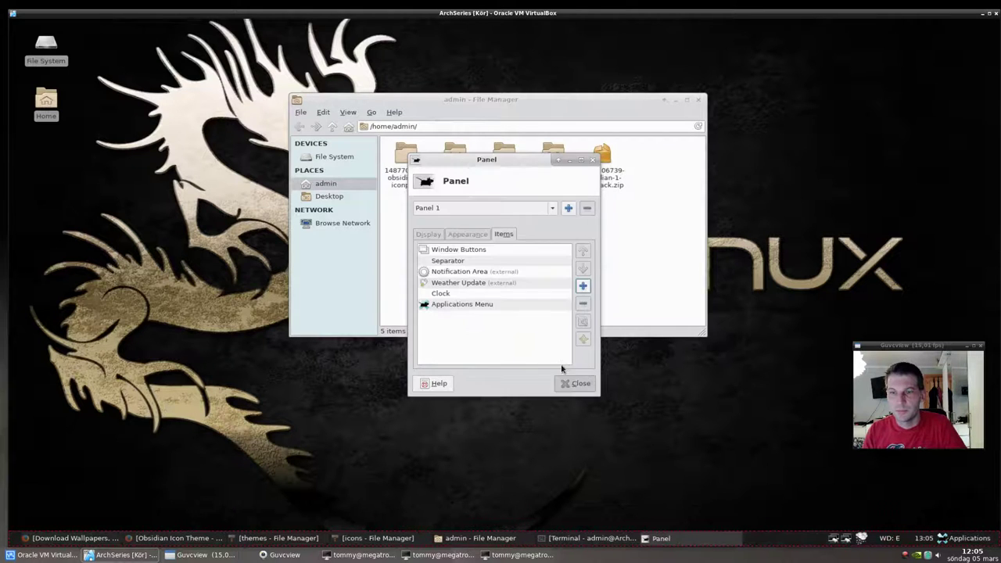
Step: Move the Applications Menu to the first position among the panel items and close the panel preferences
left_click(492, 305)
left_click(583, 250)
left_click(582, 250)
left_click(583, 250)
left_click(583, 250)
left_click(582, 251)
left_click(575, 384)
Step: Look over the new Applications menu, open the Keyboard settings, and view the application shortcuts
left_click(46, 538)
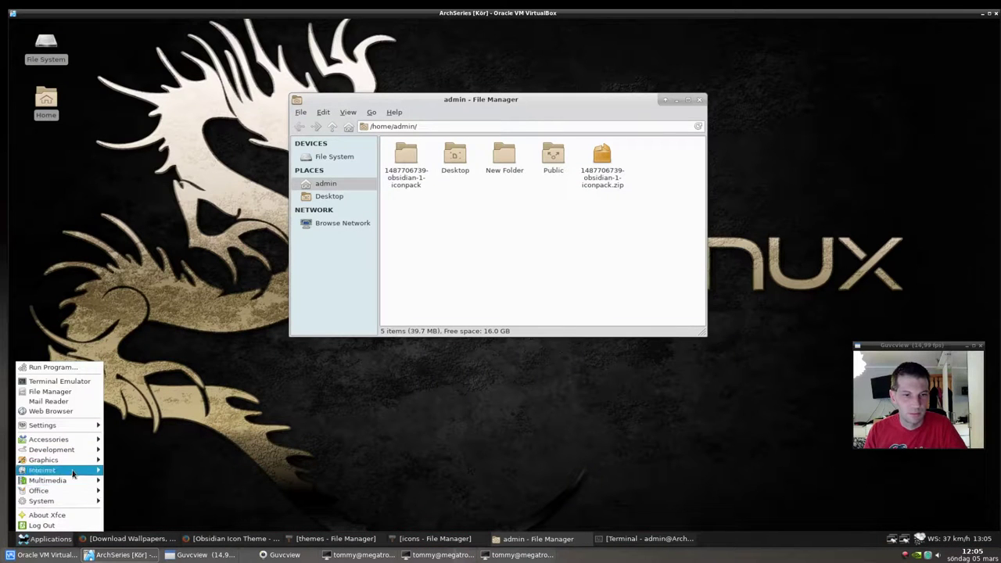
mouse_move(79, 504)
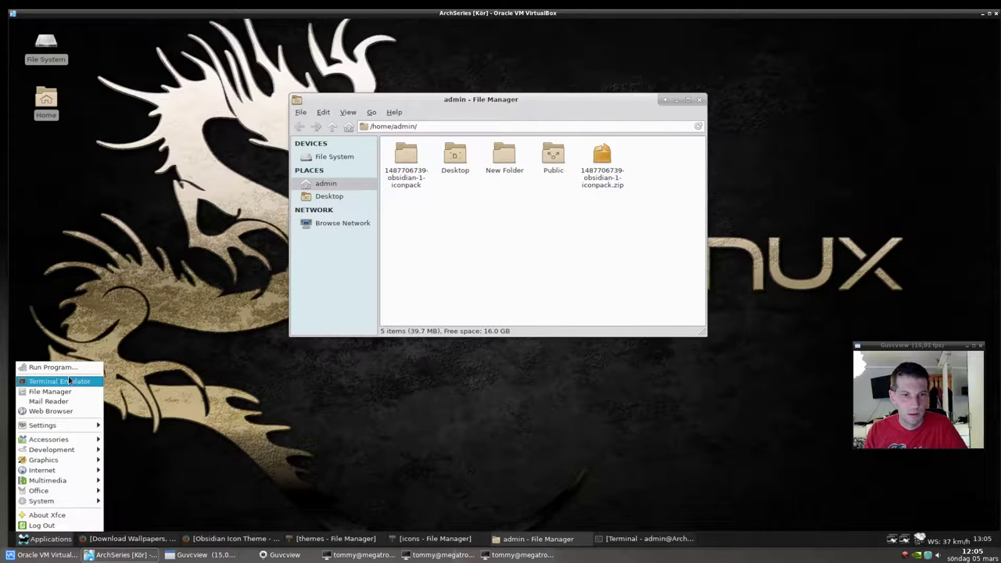
mouse_move(79, 429)
left_click(149, 335)
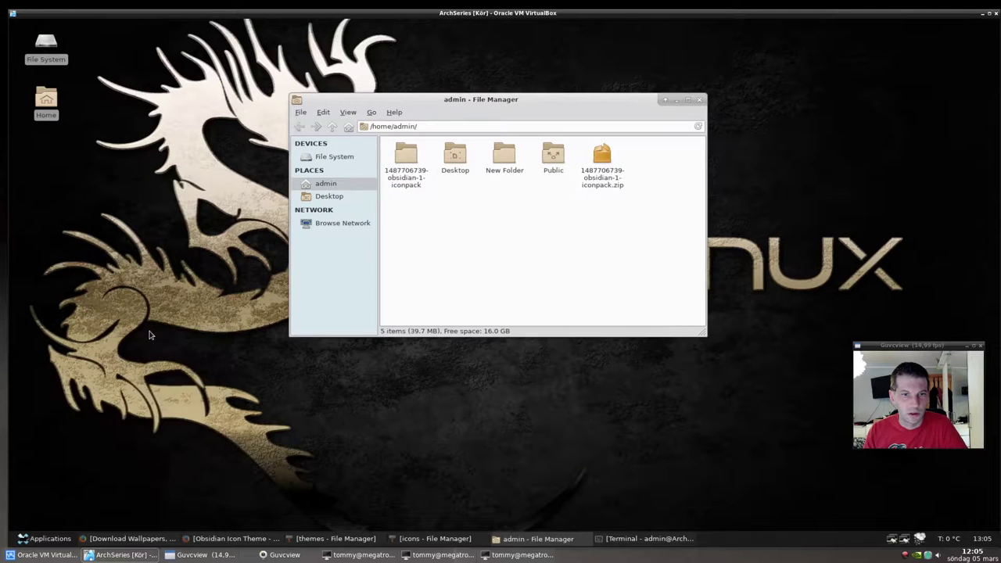
left_click(478, 318)
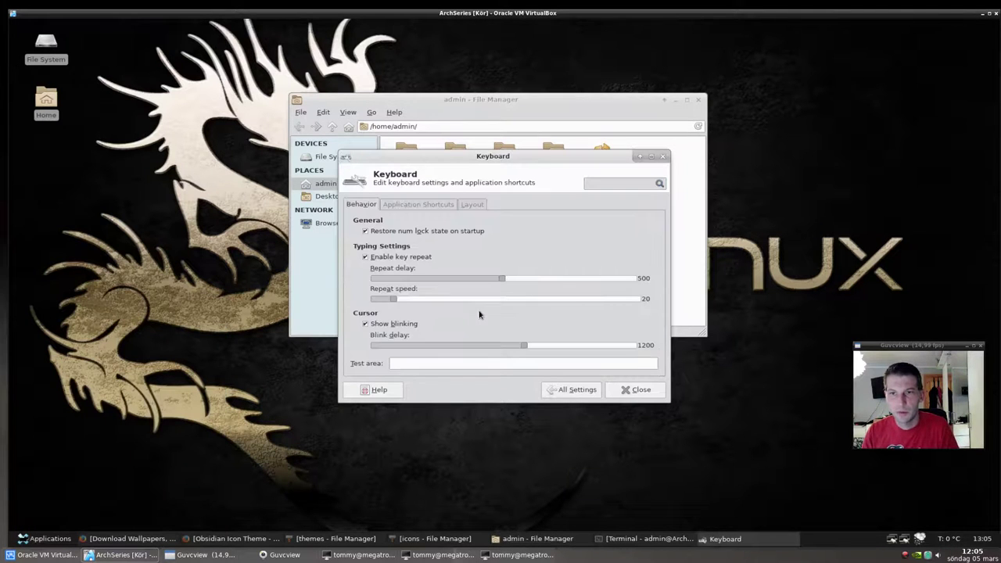
left_click_drag(459, 168, 353, 164)
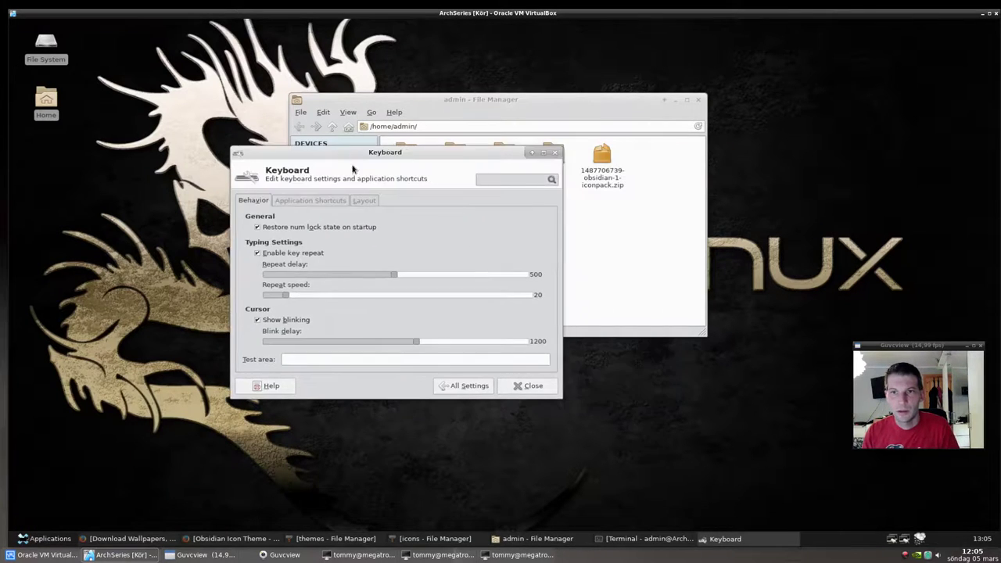
left_click(324, 198)
Step: Open a terminal on the host system and search .config/openbox/rc.xml for XF86 using cat and grep
key("Control_R+f")
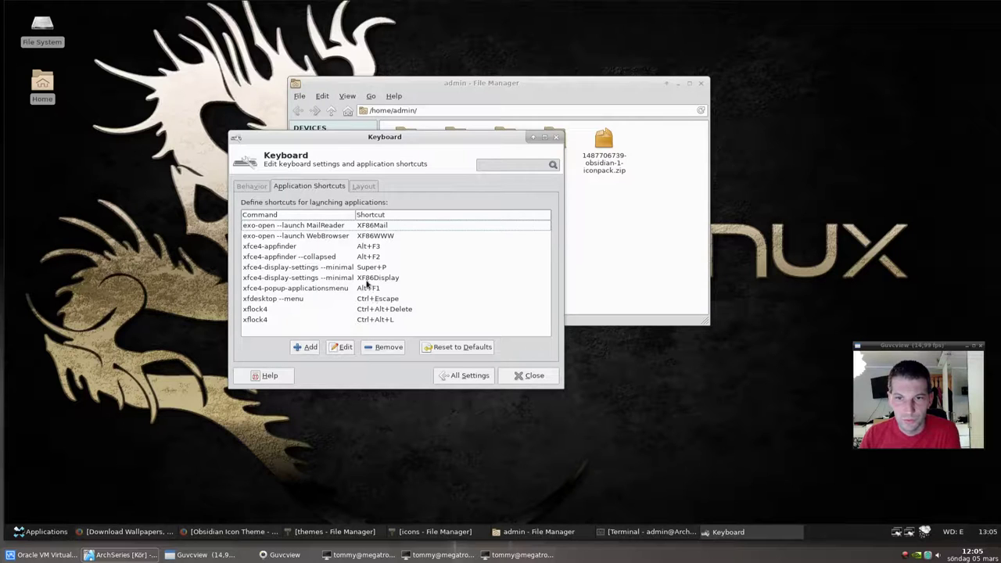
key("ctrl+alt+t")
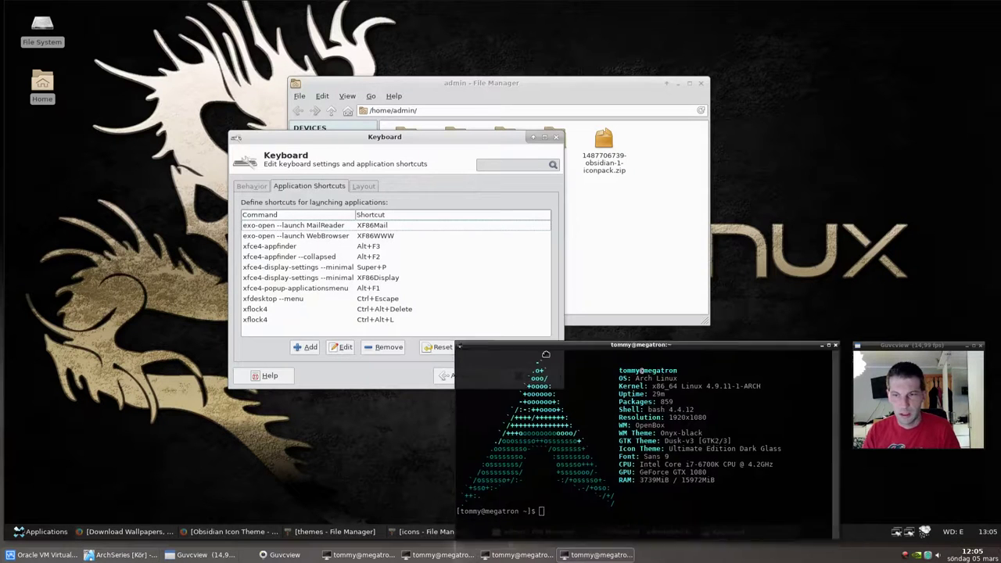
type("cat ..cob")
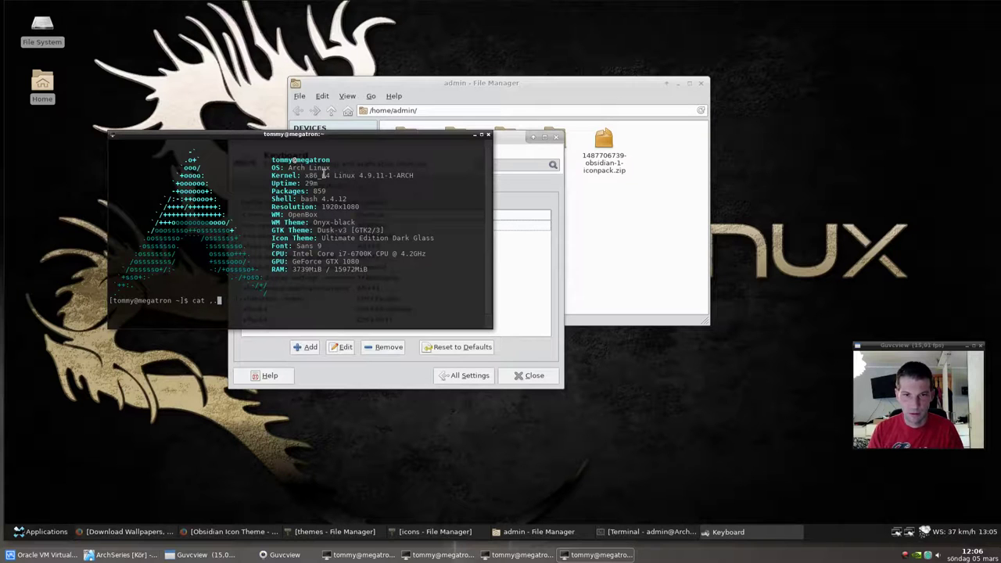
key("Tab")
type("op")
key("Tab")
type("r")
key("Tab")
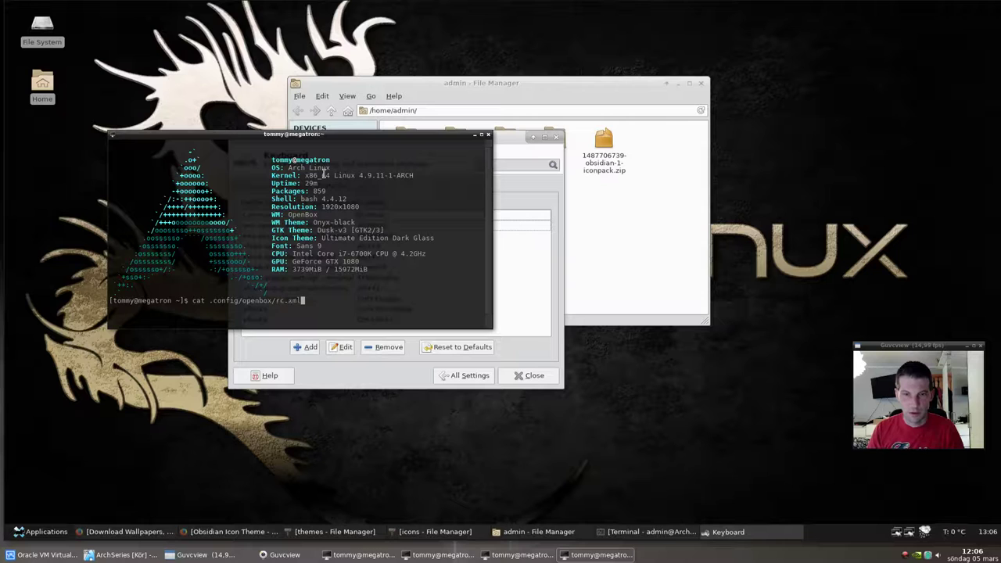
type("| grep XF86")
key("Return")
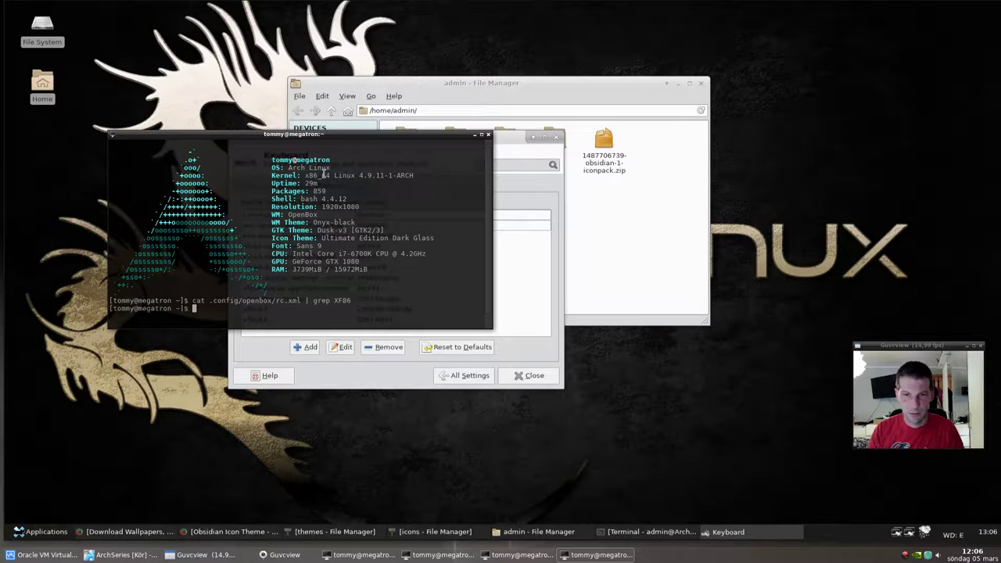
Step: Repeat the search of .config/openbox/rc.xml with the grep pattern print
key("Up")
key("BackSpace")
key("BackSpace")
key("BackSpace")
type("print")
key("Return")
Step: Search .config/openbox/rc.xml again with the grep pattern Screen
key("Up")
key("BackSpace")
key("BackSpace")
key("BackSpace")
key("BackSpace")
key("BackSpace")
type("Screen")
key("Return")
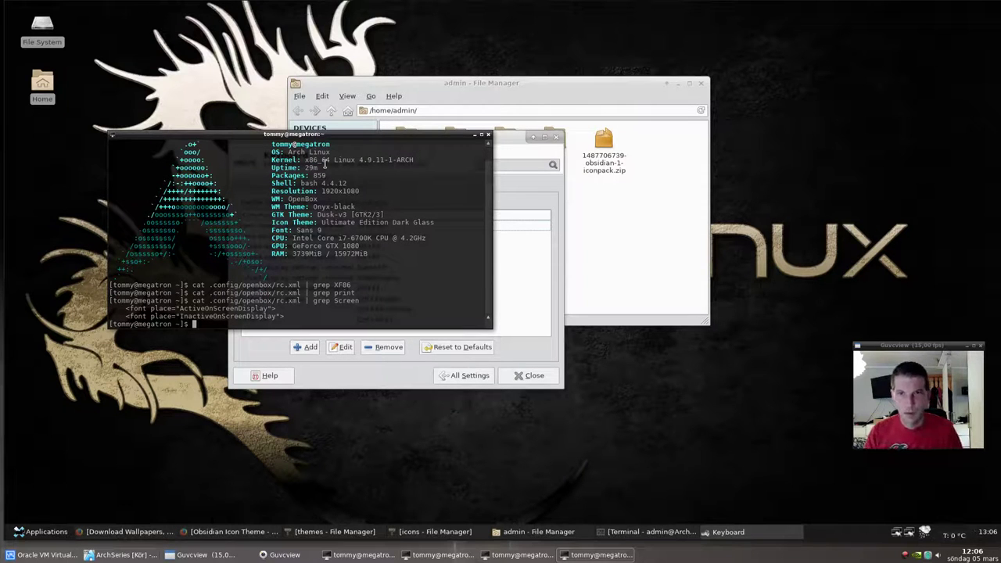
Step: Close the host terminal and begin adding a new application shortcut in the Keyboard settings
left_click(487, 135)
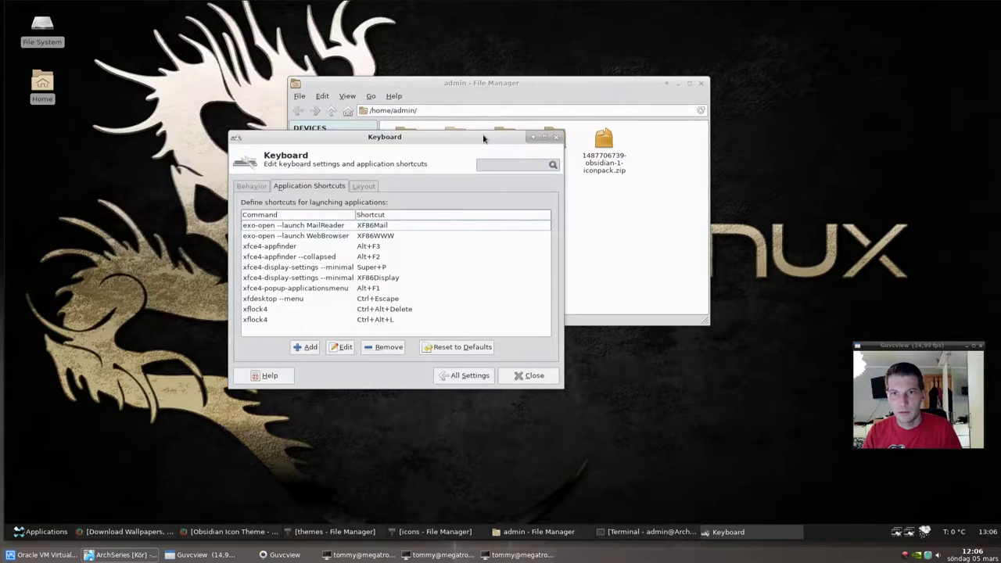
left_click_drag(473, 132, 446, 112)
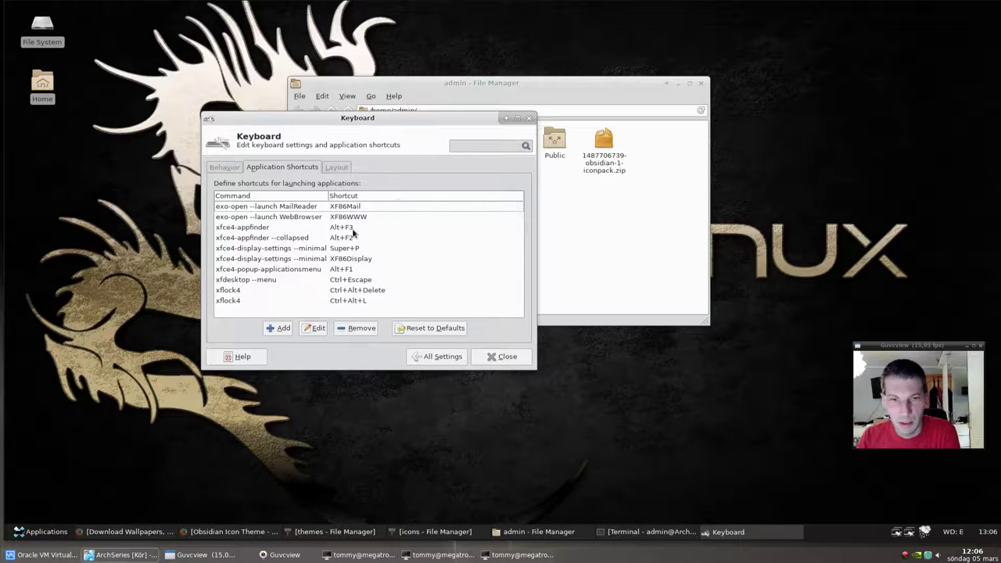
left_click(281, 328)
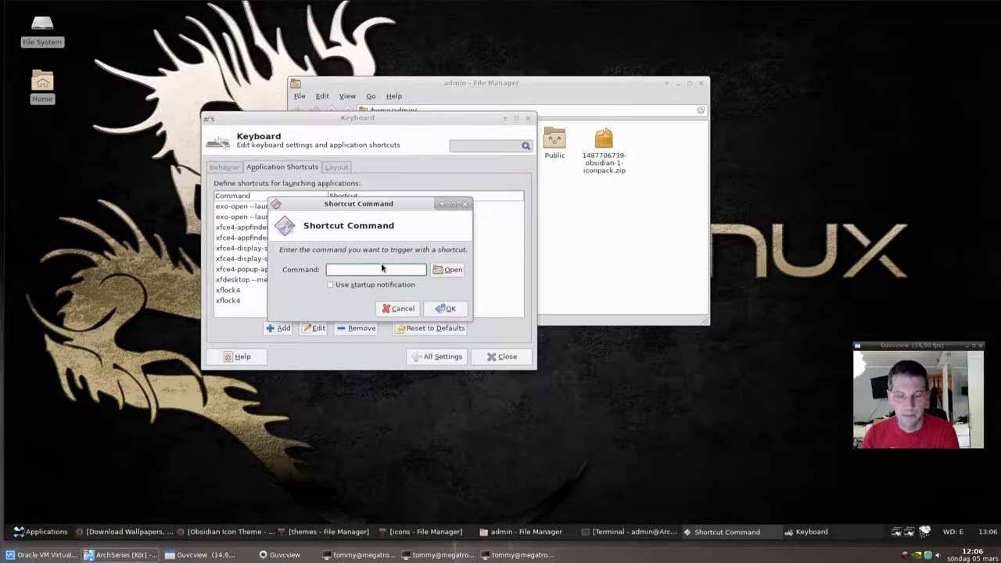
left_click_drag(369, 203, 482, 131)
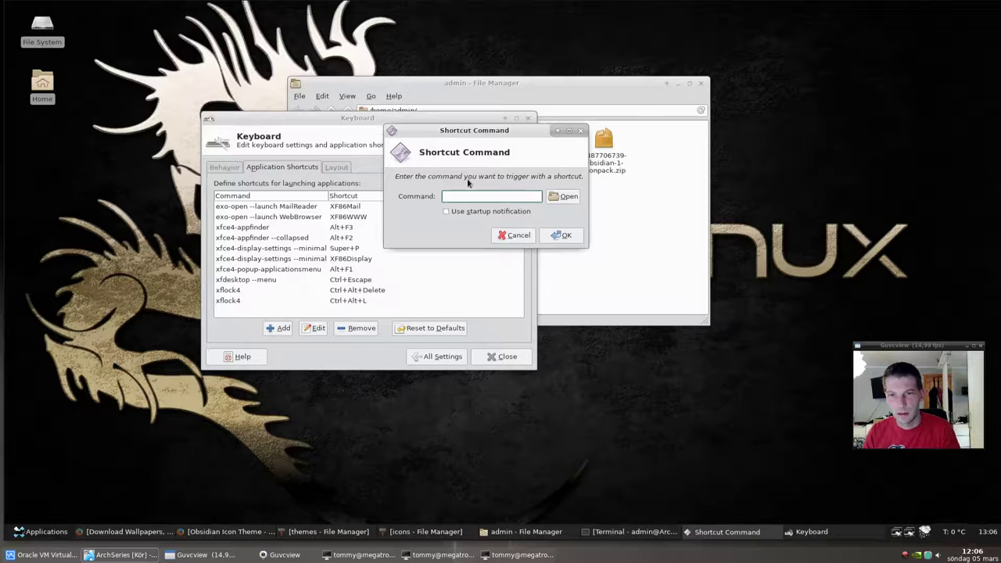
key("ctrl+alt+t")
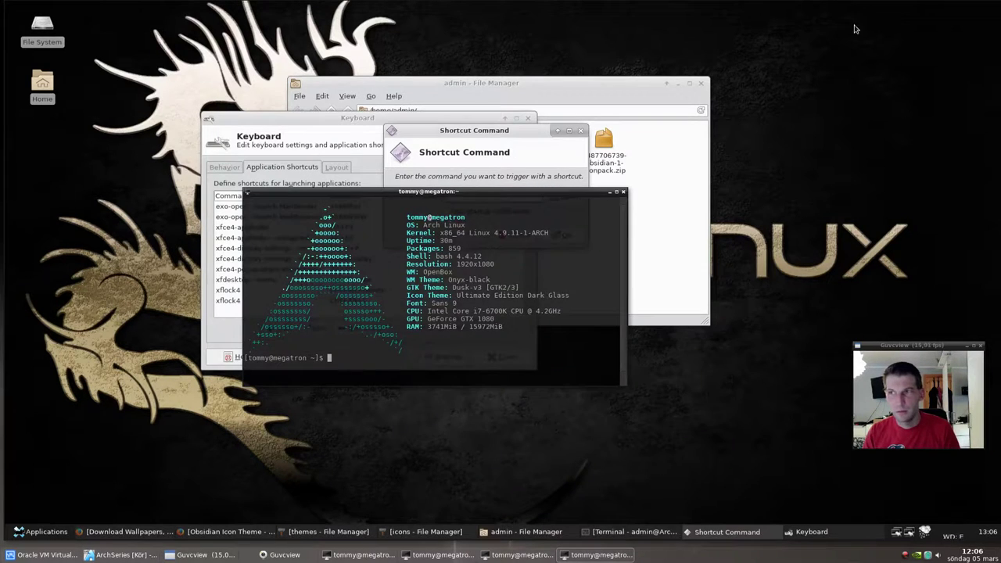
key("ctrl+alt+Right")
key("ctrl+alt+Left")
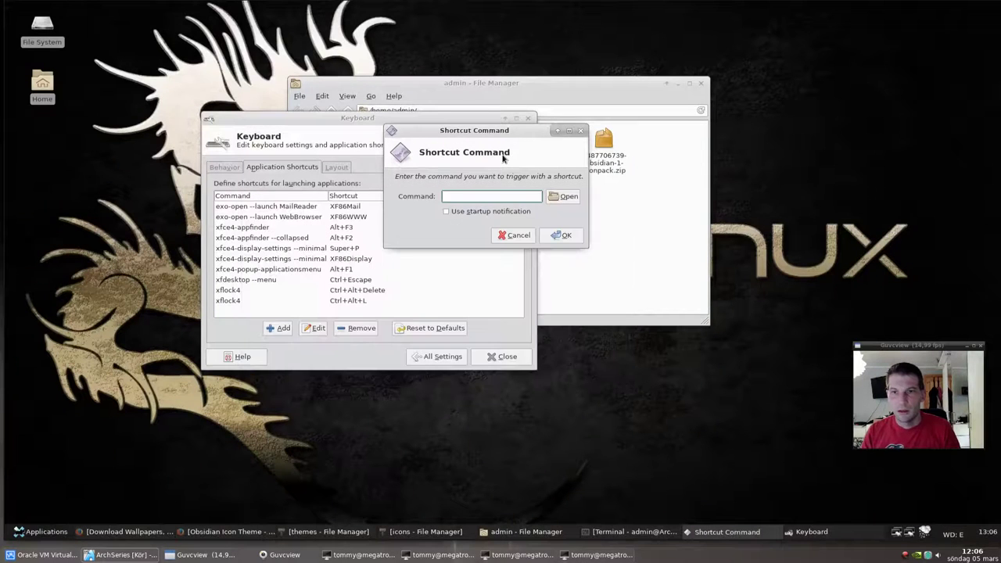
key("alt+F9")
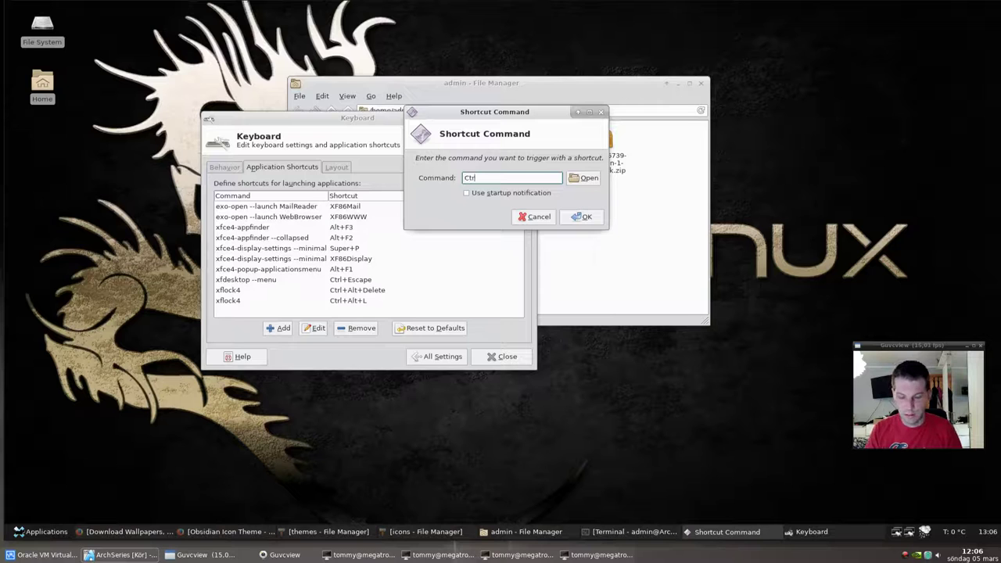
type("S")
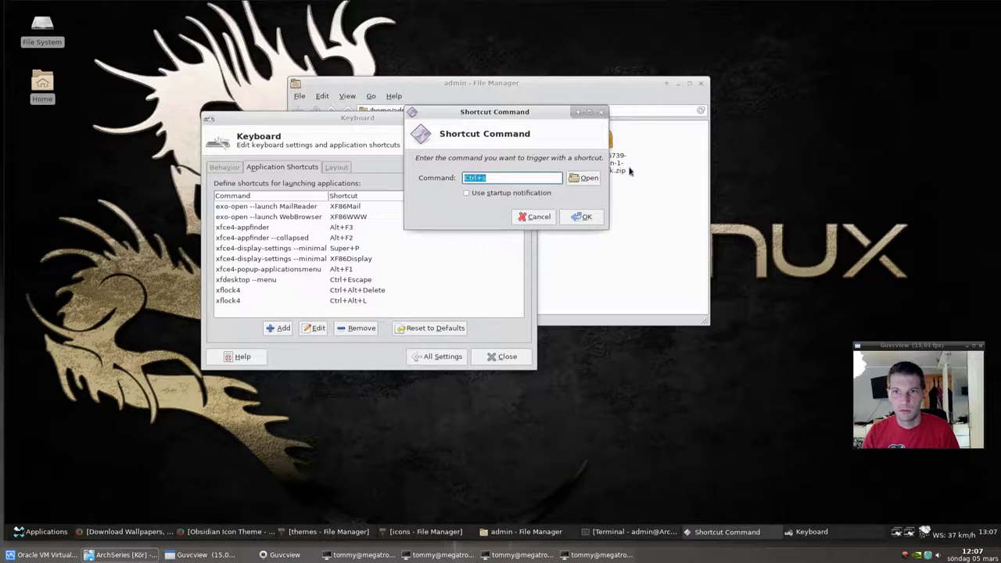
Step: Add the command xfce4-screenshooter with the shortcut Ctrl+S, and close the Keyboard settings and the admin file manager
type("xfce4-screenshooter")
key("Return")
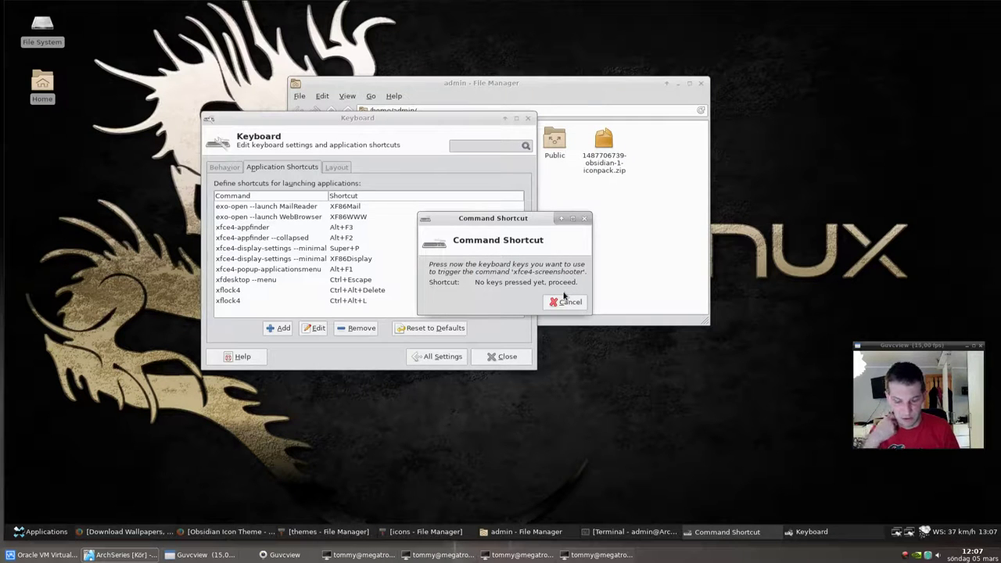
key("ctrl+s")
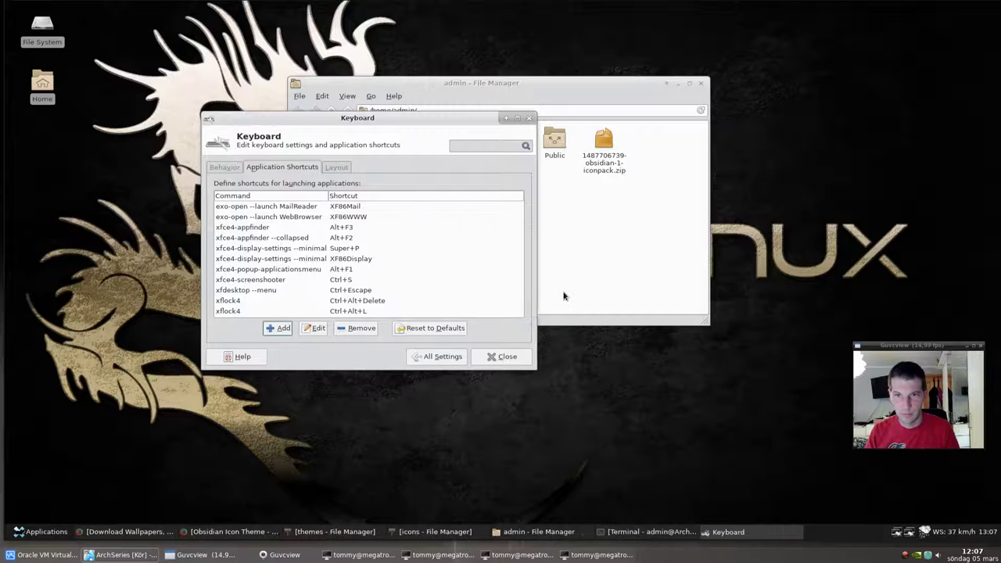
left_click(497, 358)
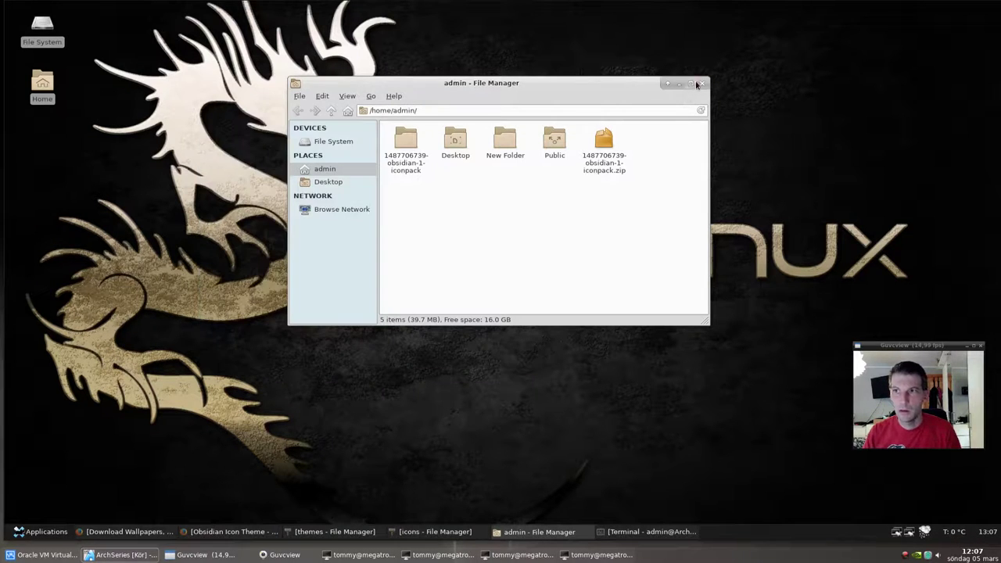
left_click(701, 84)
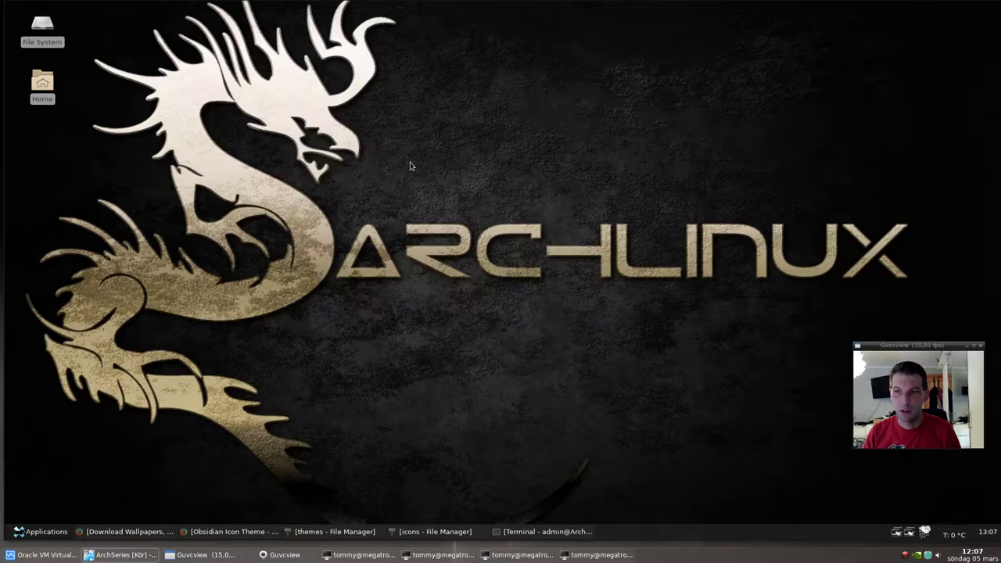
Step: Test the screenshot shortcut by capturing the entire screen with a 1-second delay, open the save dialog, and cancel saving
key("Print")
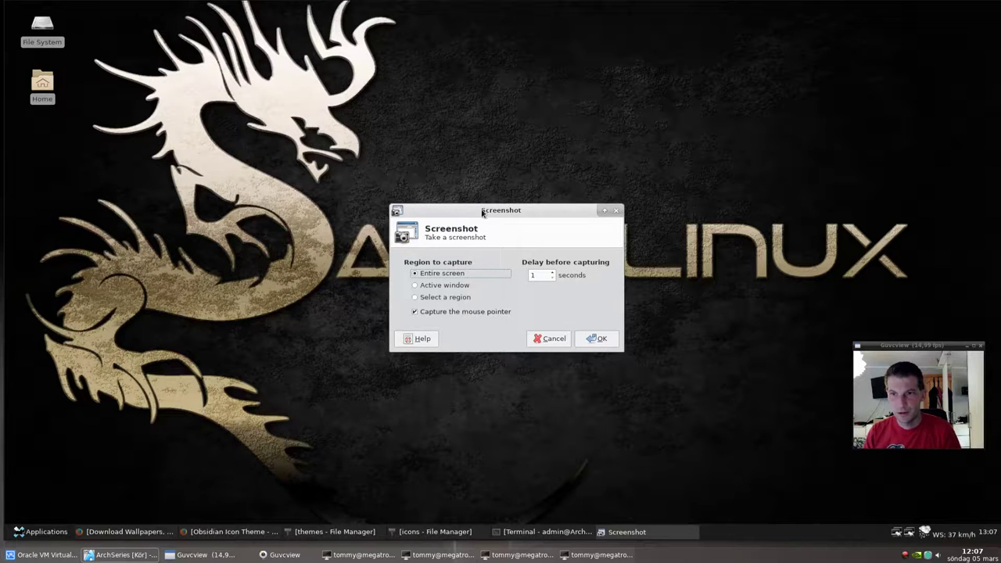
left_click_drag(483, 209, 320, 119)
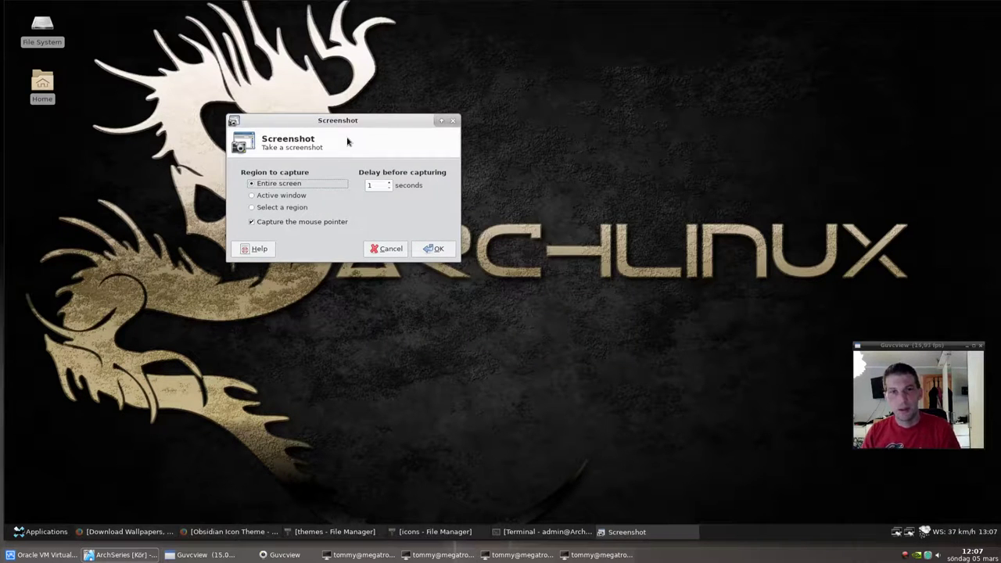
left_click(432, 249)
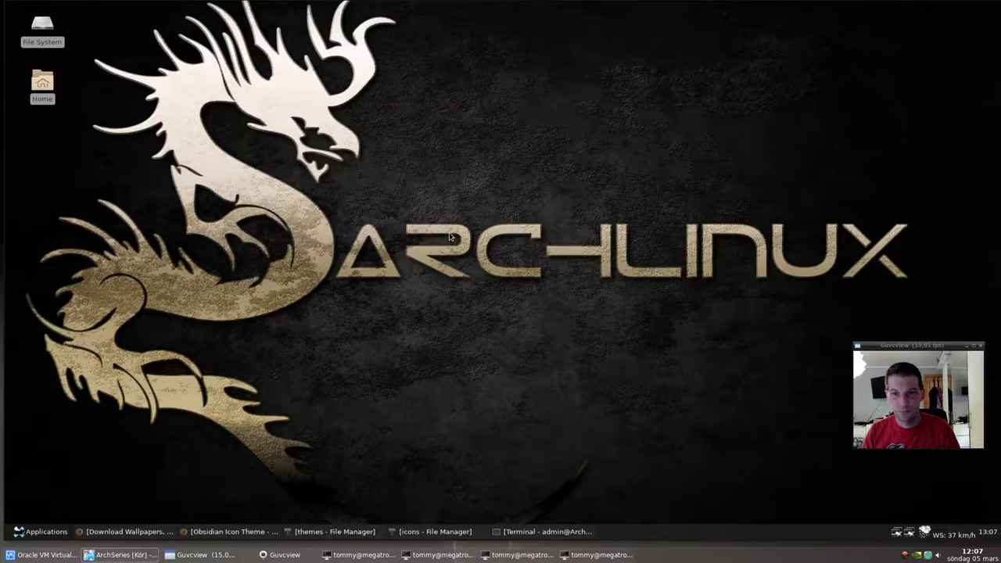
left_click_drag(496, 210, 289, 118)
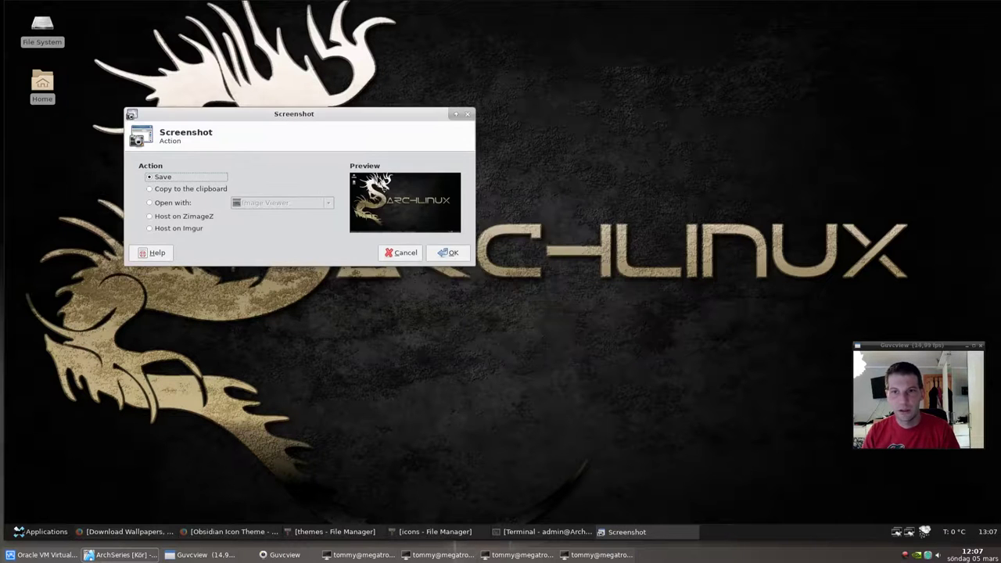
left_click(447, 253)
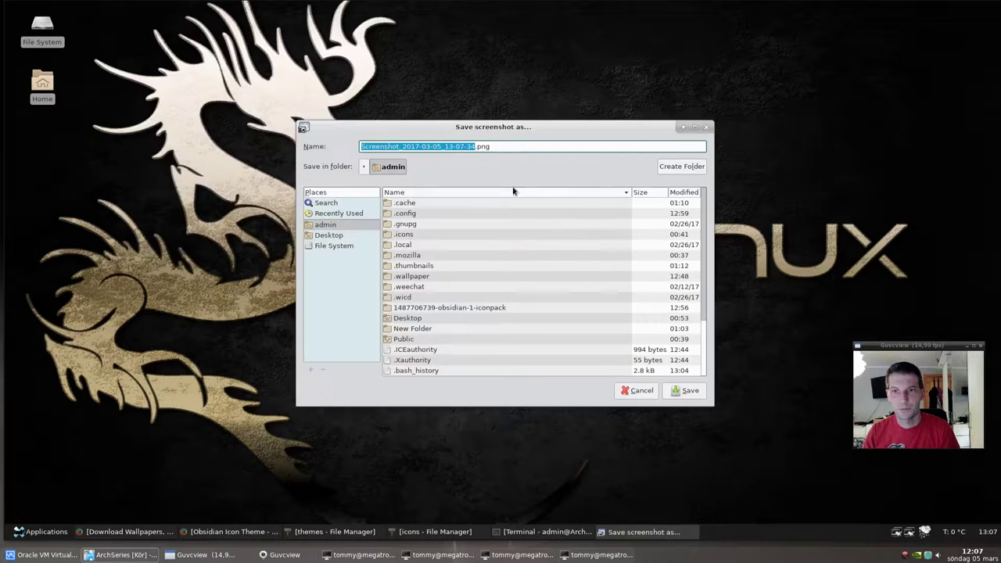
left_click(634, 390)
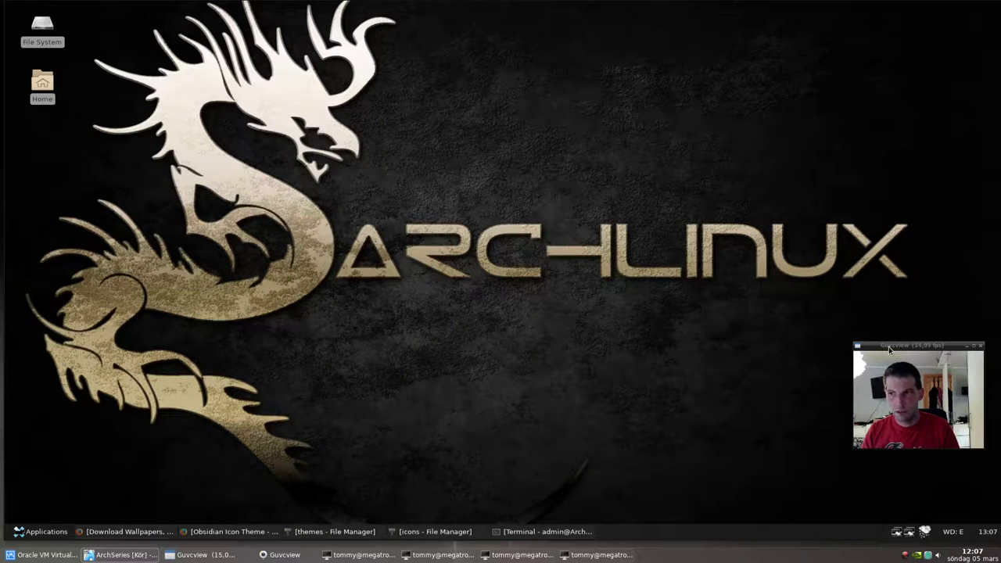
Step: Show the host system's desktop, bring back its webcam window, and look over the desktop's Applications menu
left_click_drag(889, 350, 878, 355)
key("super+d")
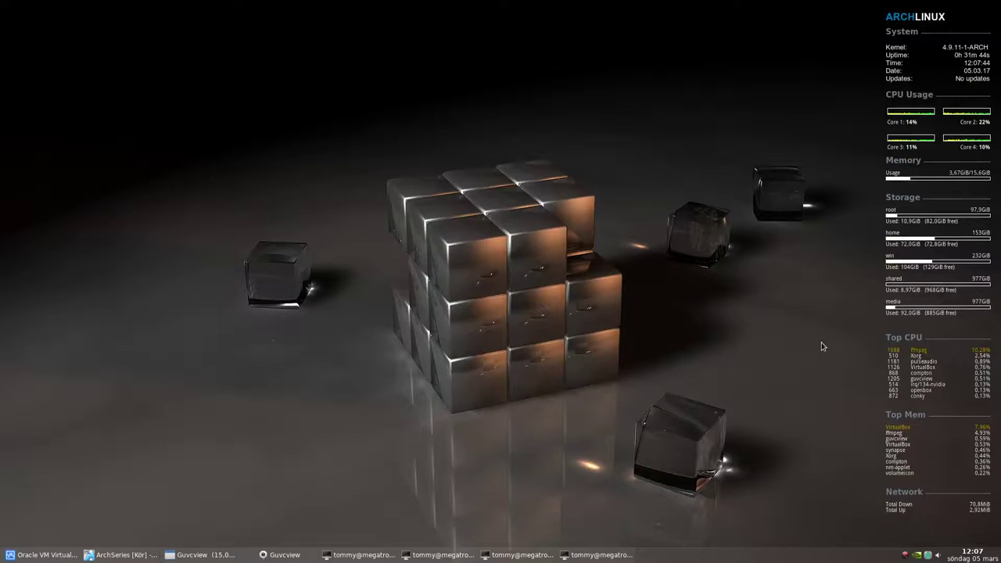
left_click(312, 557)
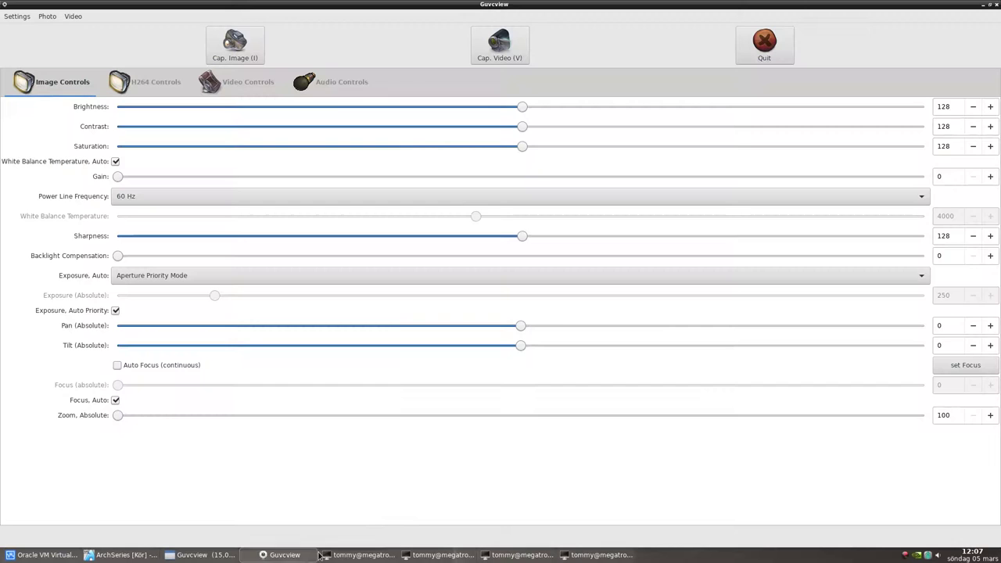
left_click(312, 557)
left_click(199, 555)
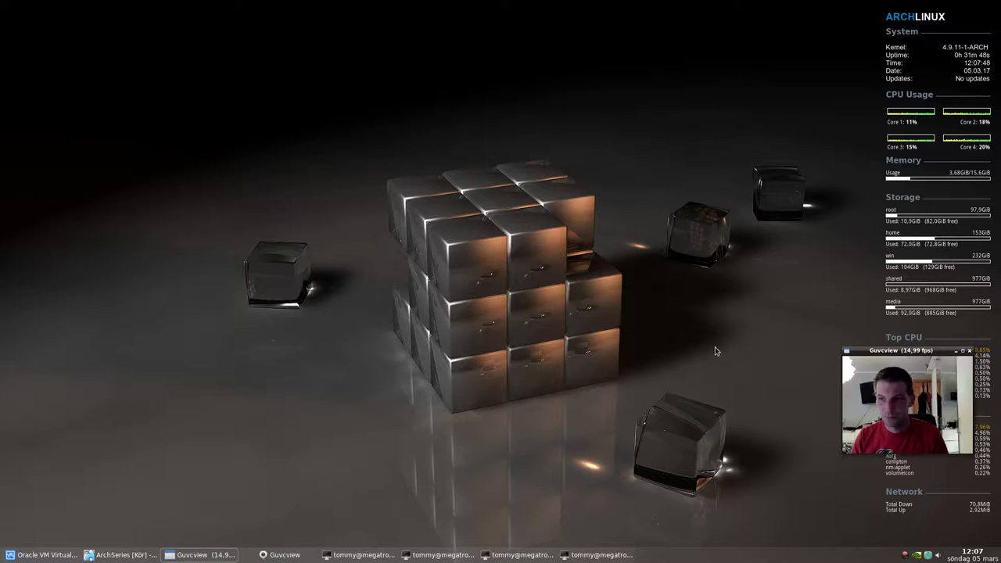
right_click(330, 122)
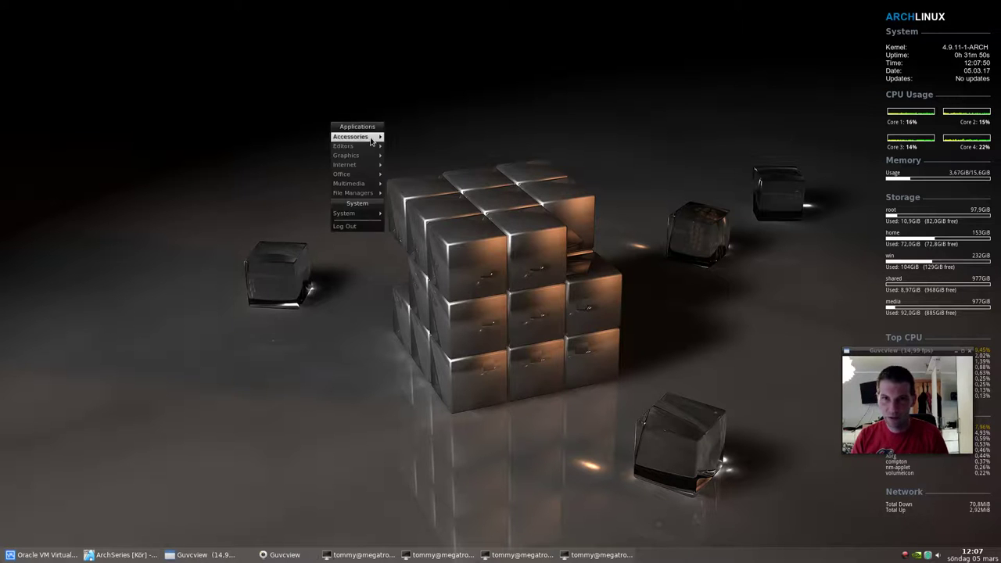
left_click(463, 42)
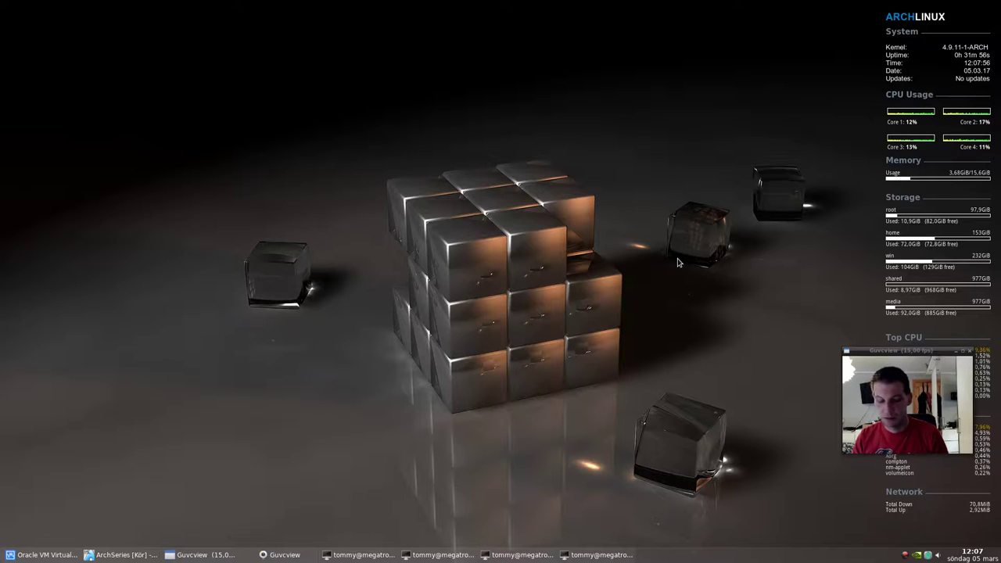
Step: Open and close a terminal on the host desktop, and return to the ArchSeries virtual machine
key("ctrl+alt+t")
left_click_drag(610, 78, 456, 61)
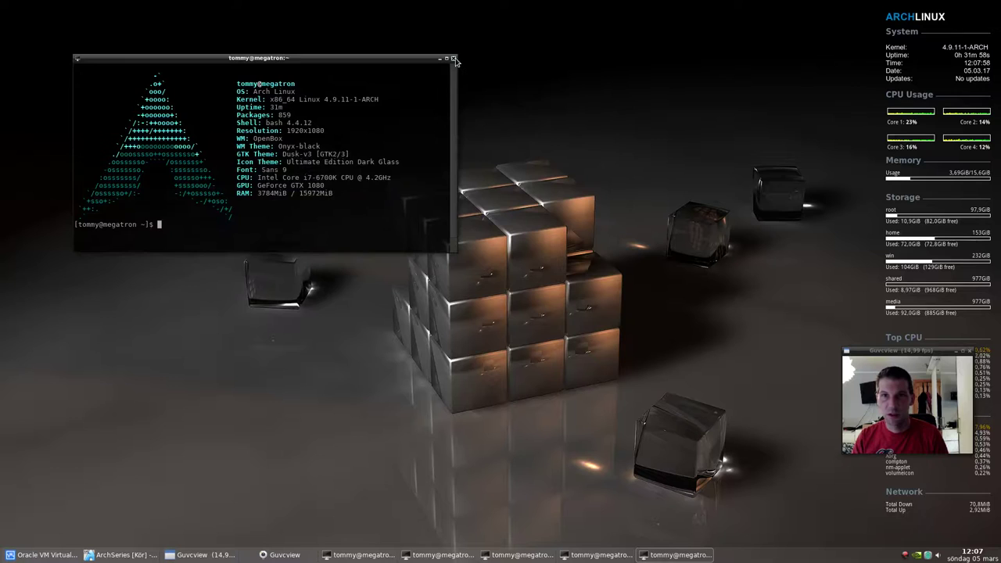
left_click(454, 60)
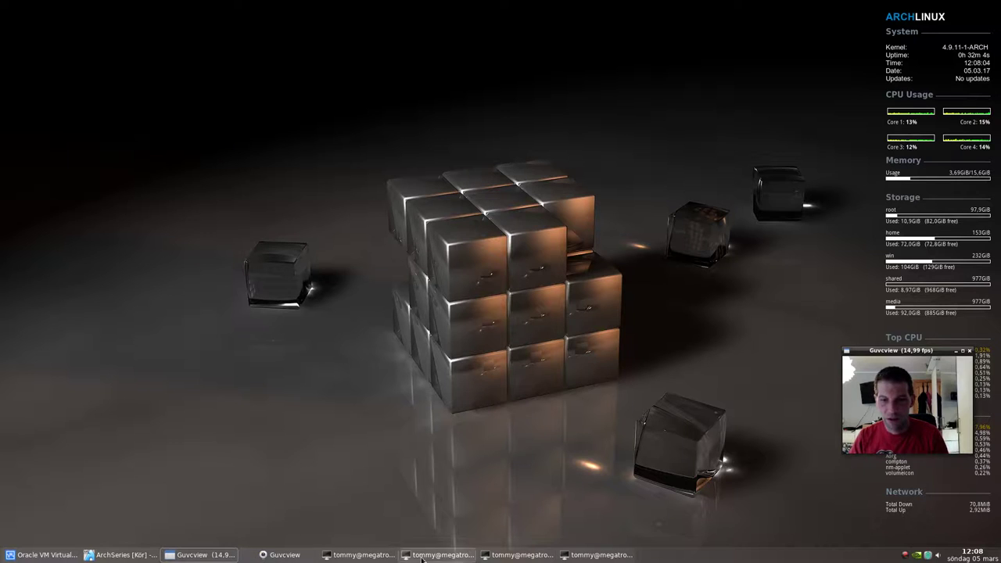
left_click(61, 554)
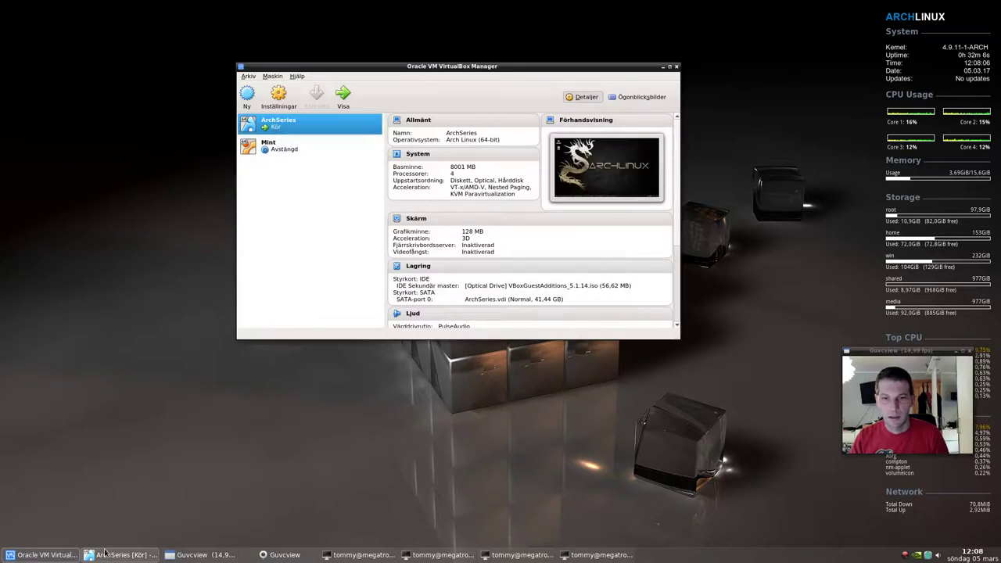
left_click(255, 556)
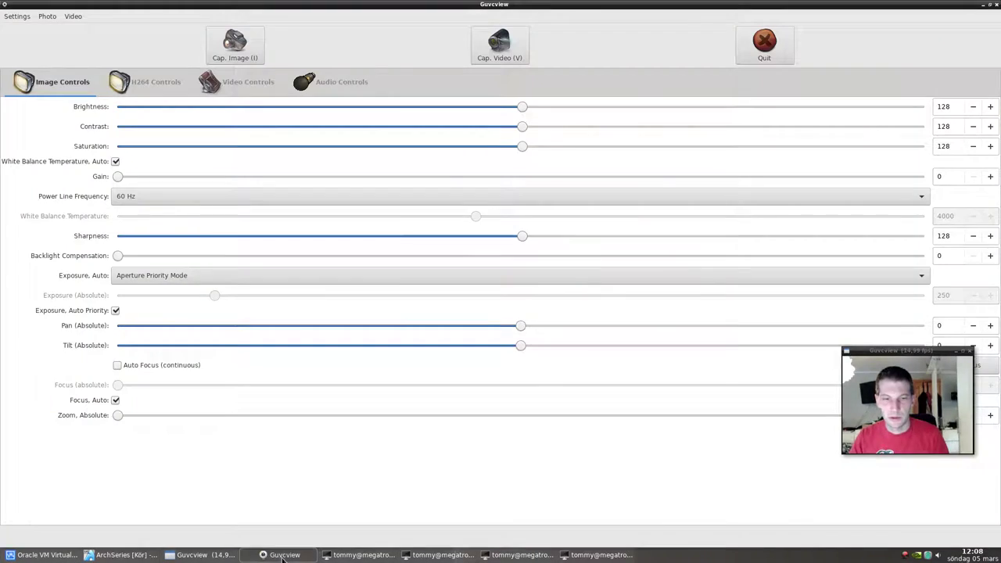
left_click(255, 555)
left_click(93, 554)
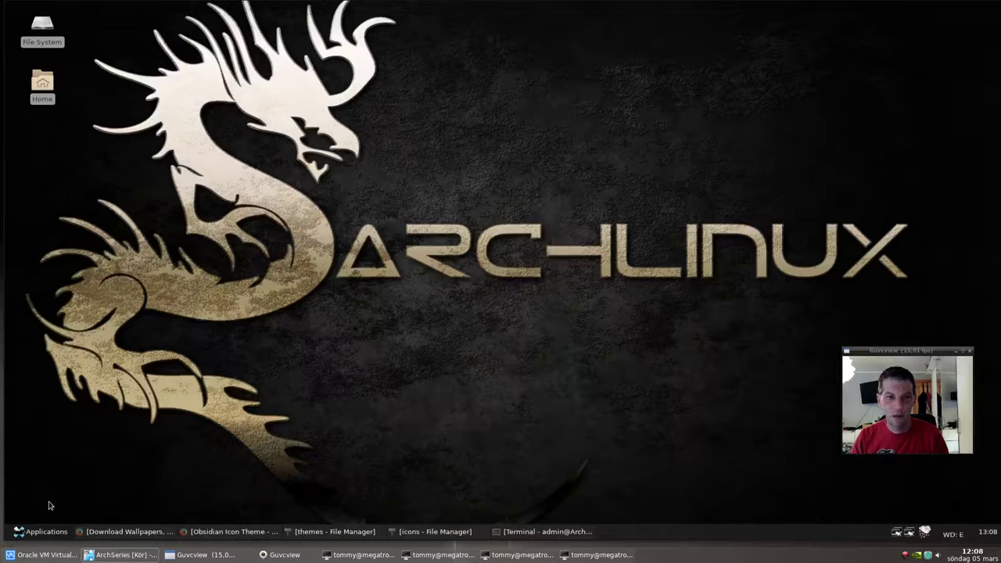
Step: Open Xfce Terminal and search the repositories with sudo pacman -Ss synapse, entering the sudo password
left_click(37, 532)
mouse_move(69, 494)
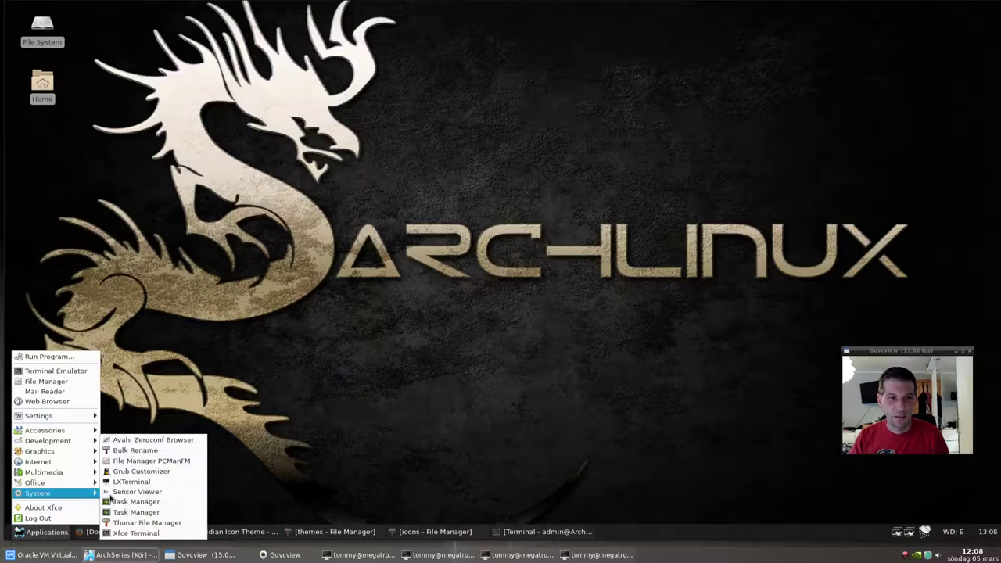
left_click(137, 532)
type("sudo pacman _S")
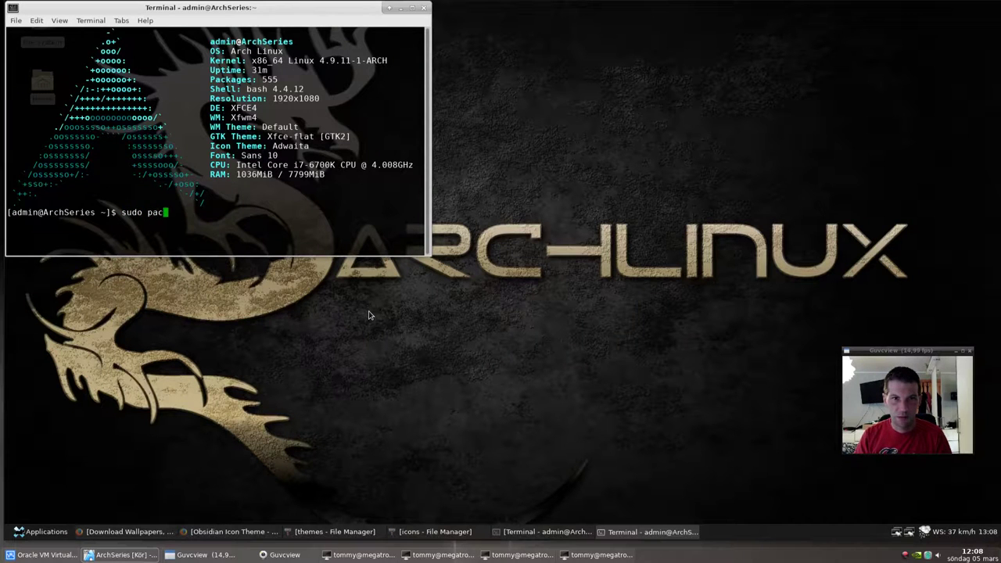
key("BackSpace")
key("BackSpace")
type("-Ss synapse")
key("Return")
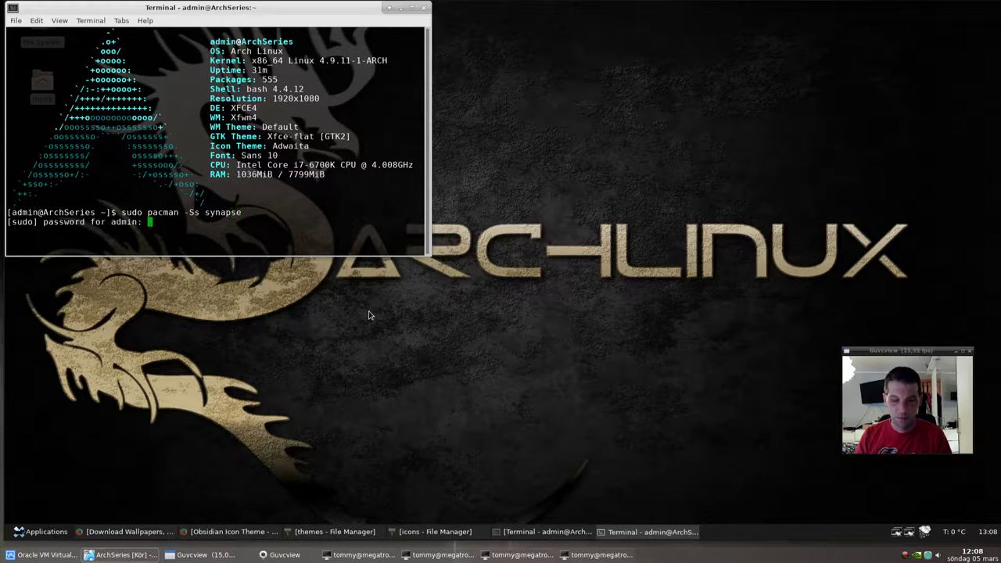
key("Return")
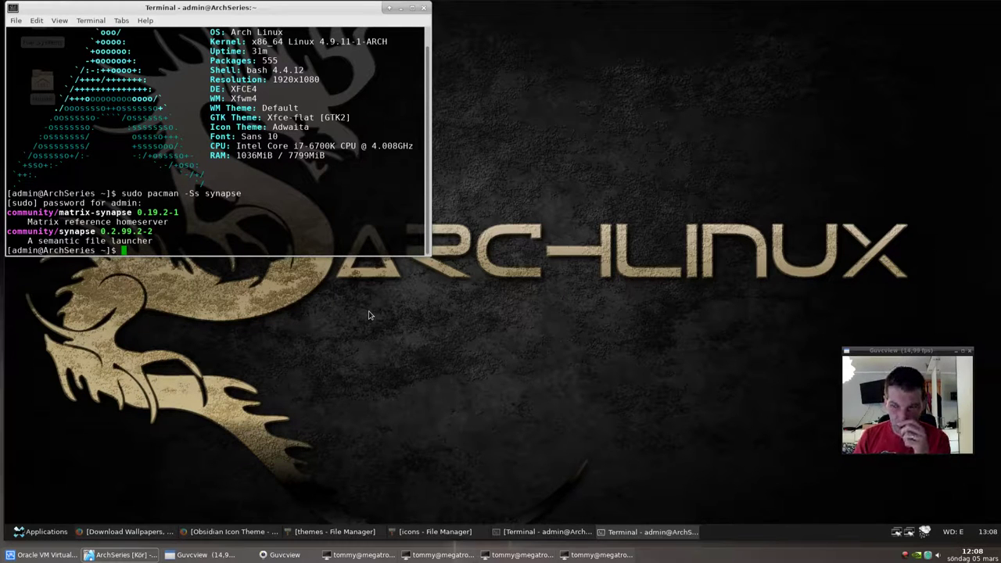
Step: Reuse the search command as sudo pacman -S synapse and confirm the installation with y
key("Up")
key("Left")
key("Left")
key("Left")
key("Left")
key("Left")
key("Left")
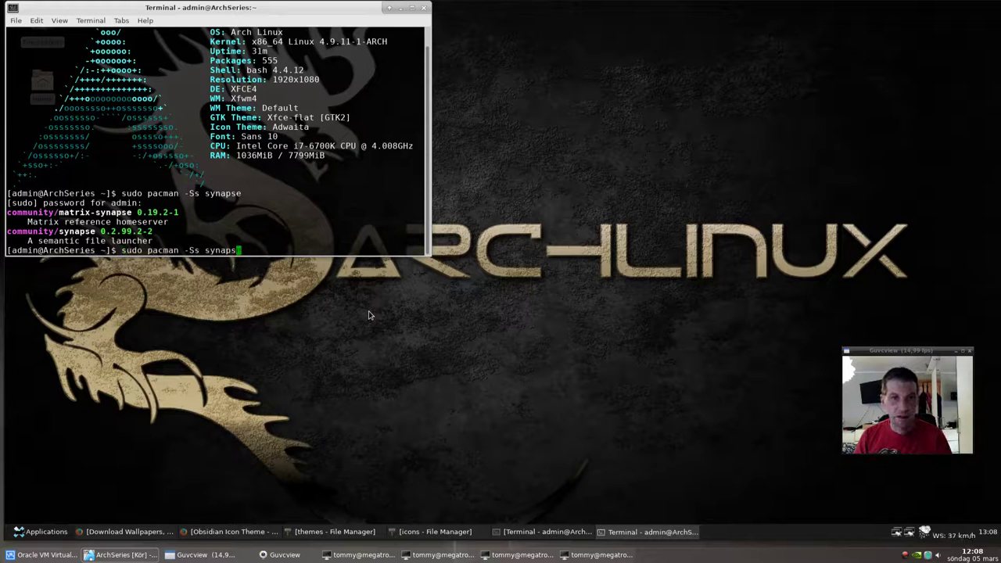
key("Left")
key("Left")
key("BackSpace")
key("End")
key("Return")
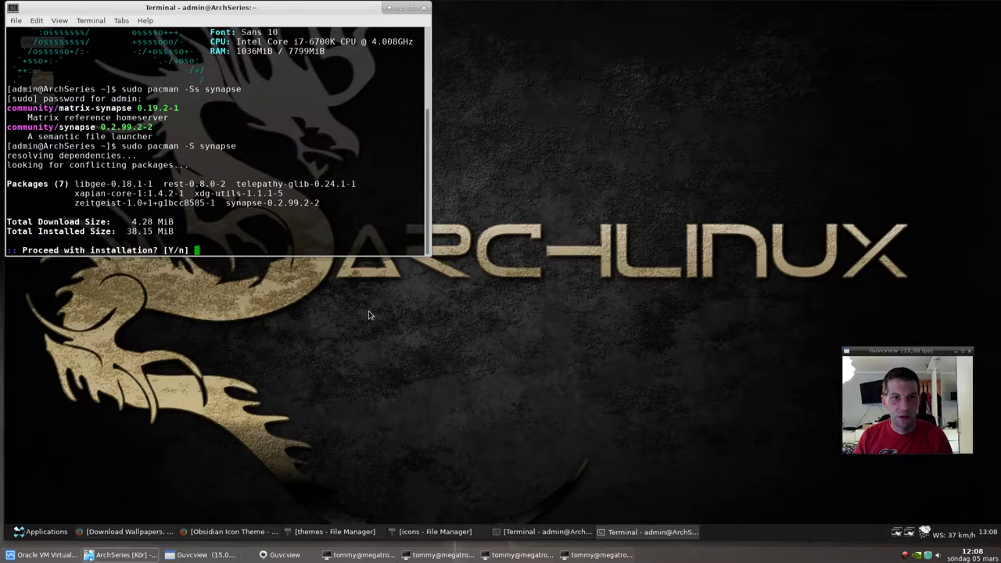
type("y")
key("Return")
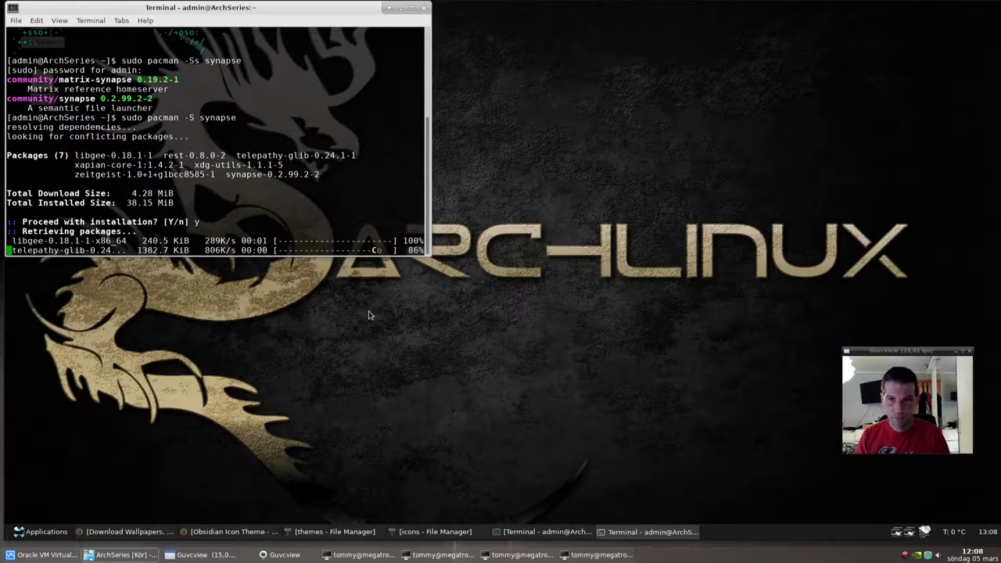
Step: Move the terminal window away from the desktop's corner, run synapse in it, and try out a search for Firefox
left_click_drag(244, 7, 391, 51)
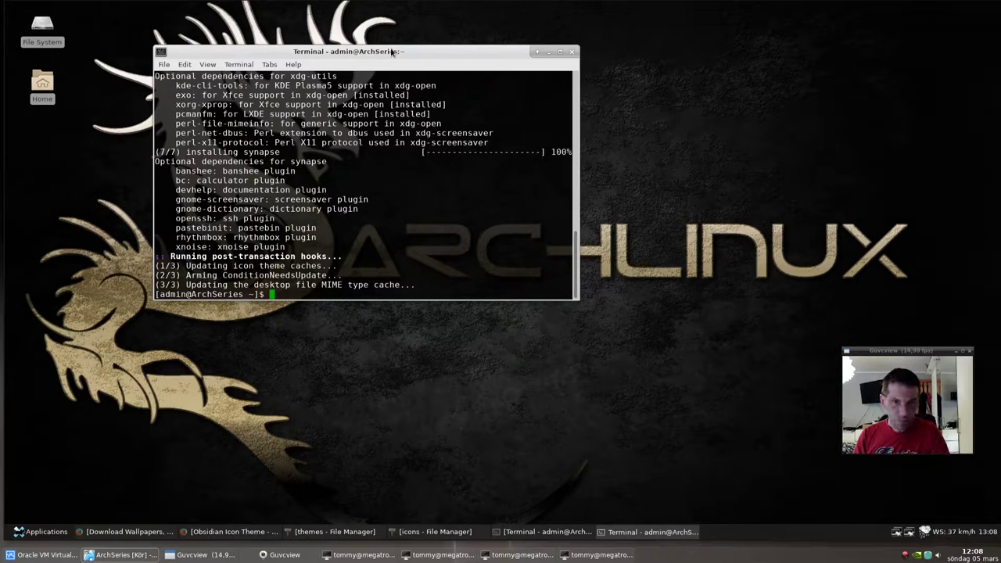
type("synapse")
key("Return")
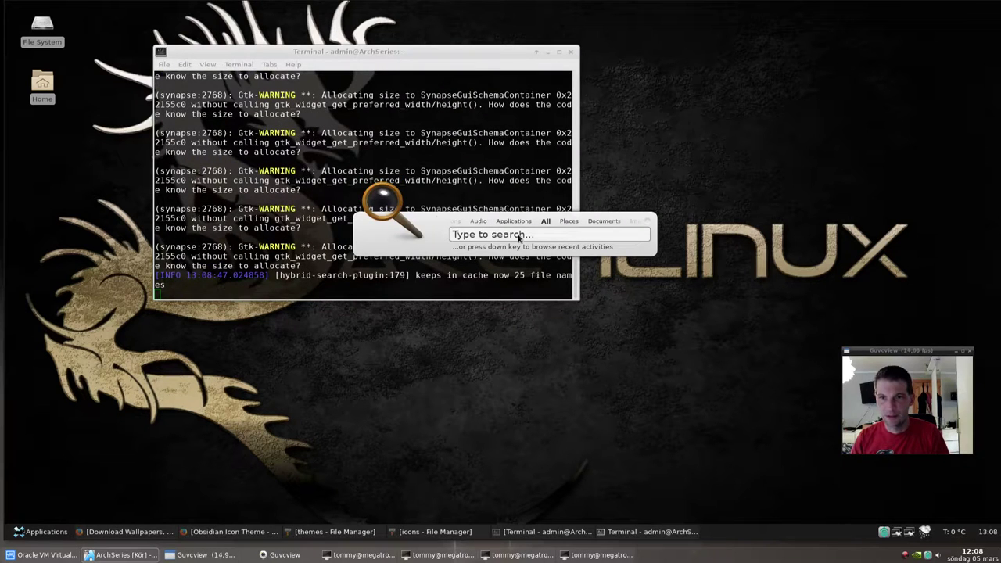
type("fil")
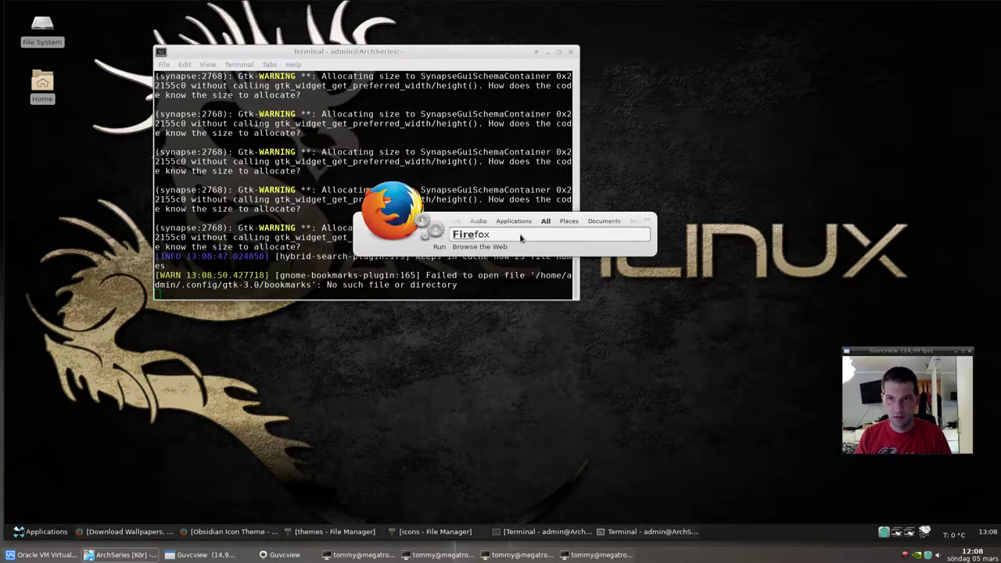
key("Escape")
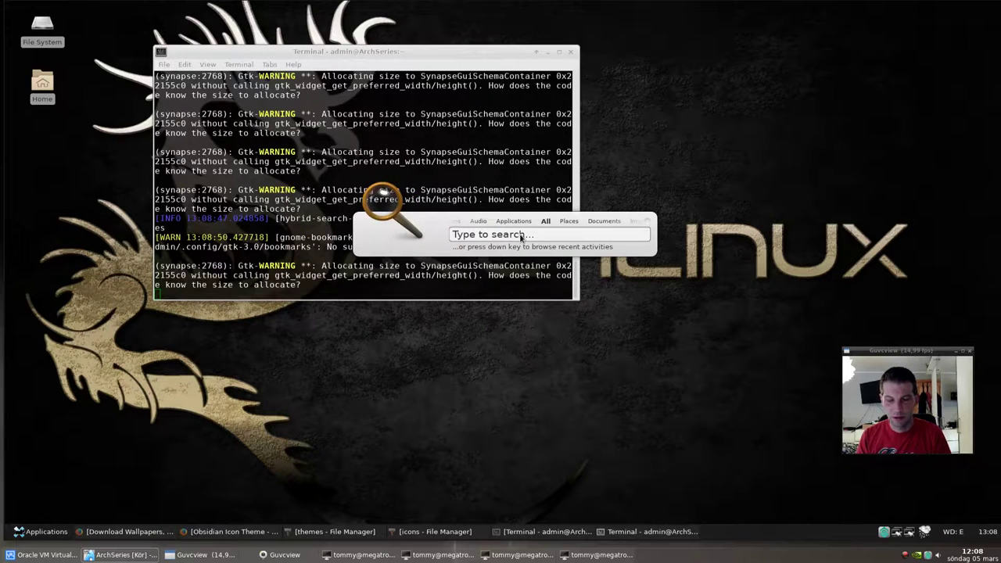
type("fil")
key("Escape")
Step: Launch Geany through a Synapse search for ge, and close both Geany and the terminal window
type("ge")
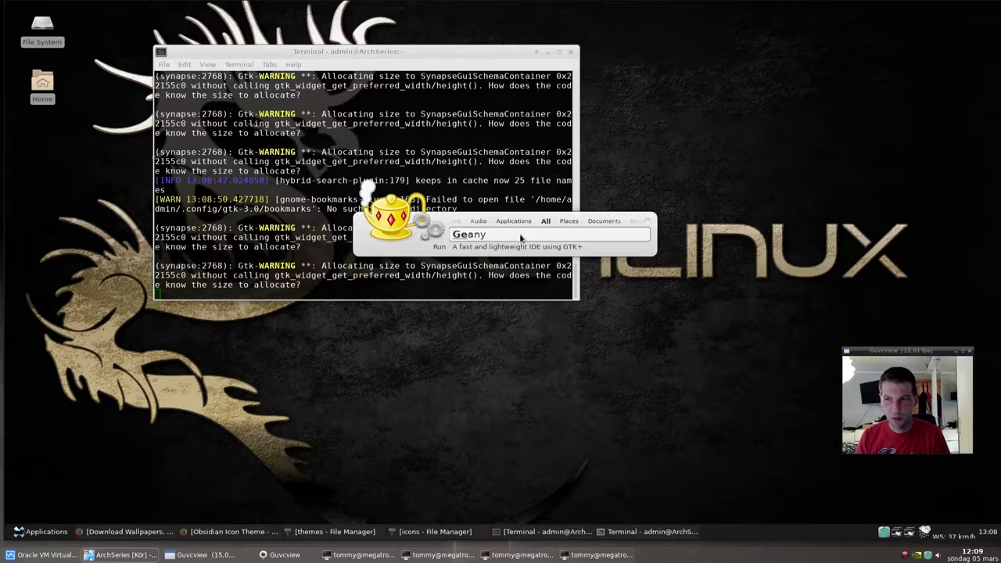
key("Return")
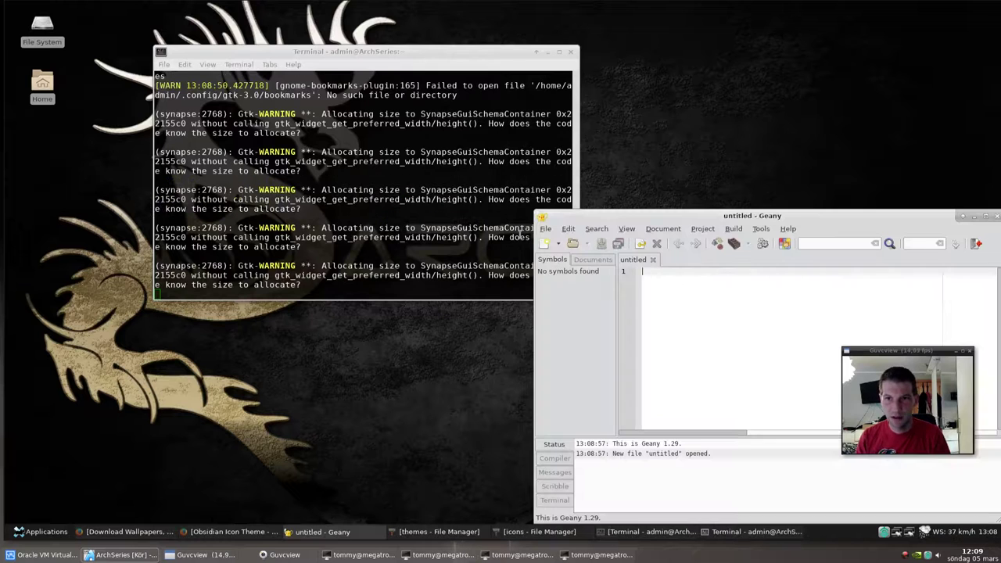
left_click(992, 216)
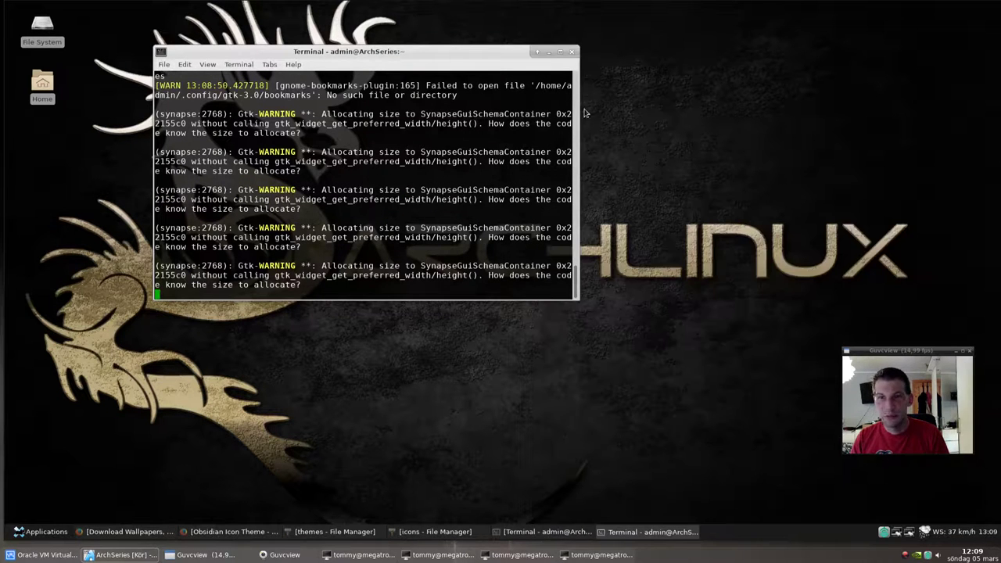
left_click(571, 52)
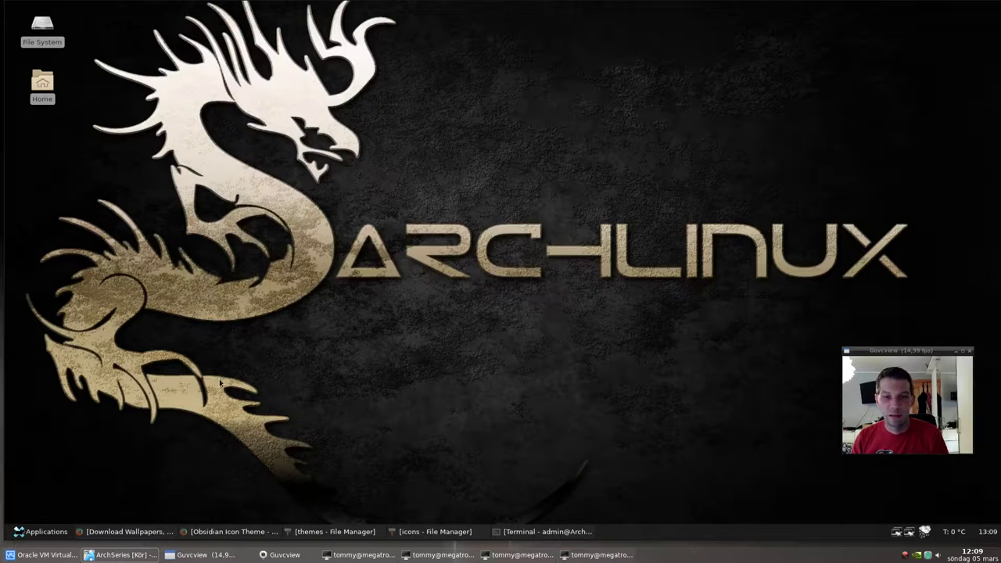
Step: Add an application shortcut in the Keyboard settings that runs the command synapse with Ctrl+R
left_click(58, 526)
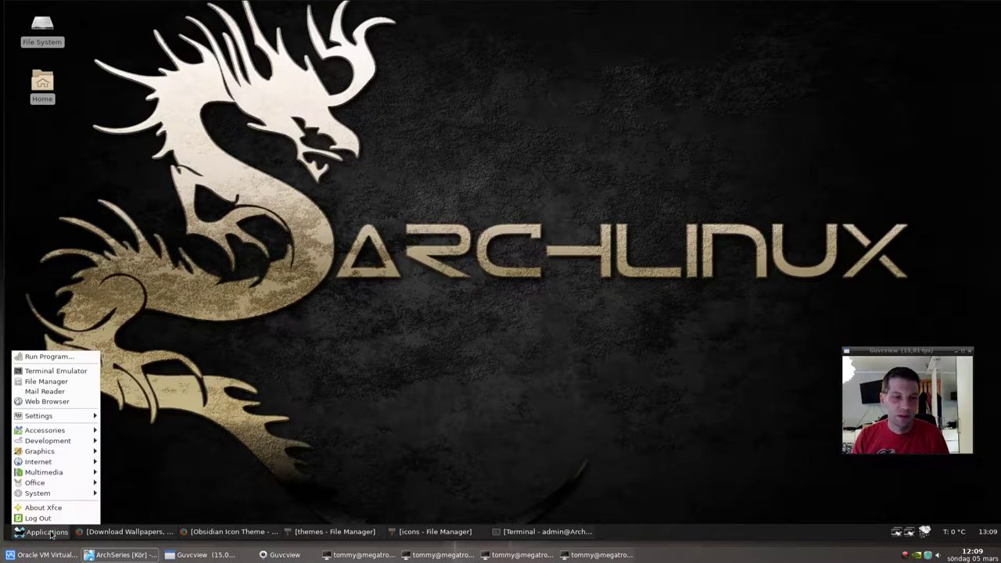
mouse_move(74, 417)
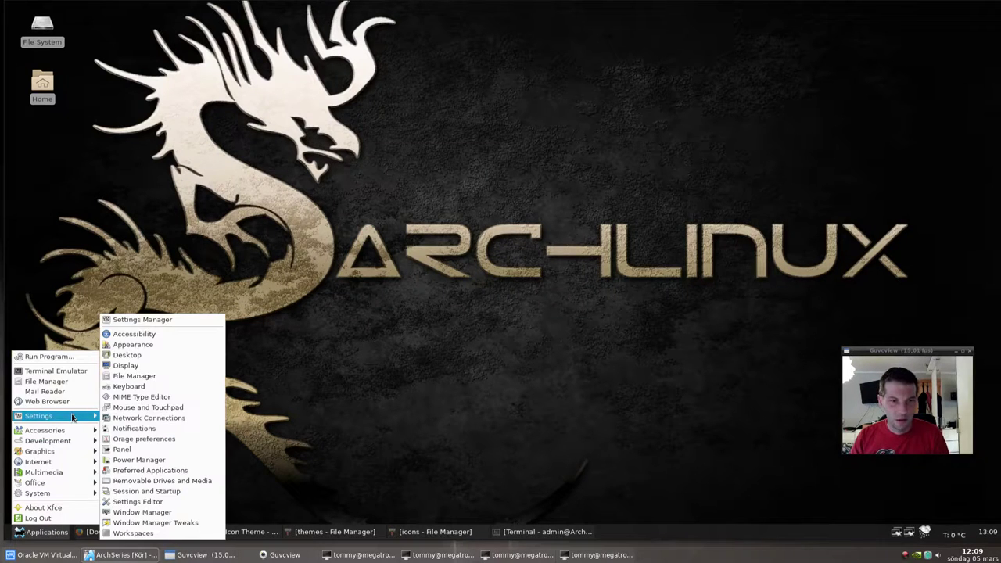
left_click(140, 320)
left_click(472, 309)
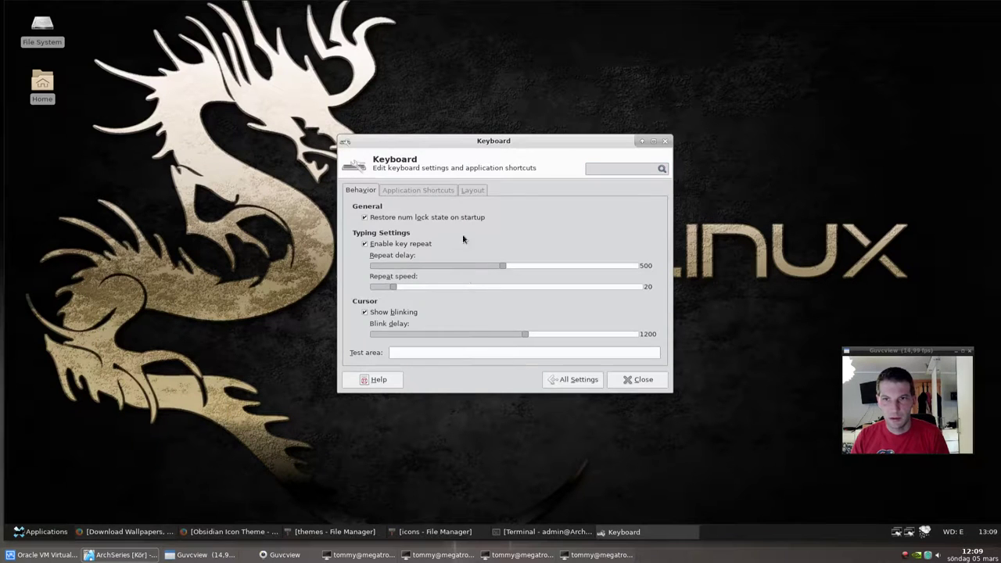
left_click(433, 192)
left_click(416, 351)
type("synapse")
key("Return")
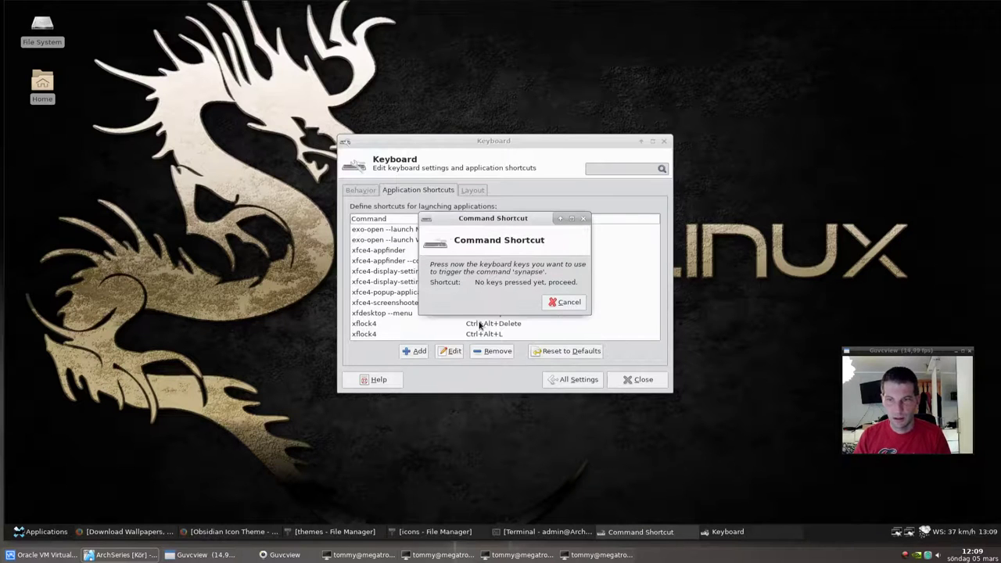
key("ctrl+r")
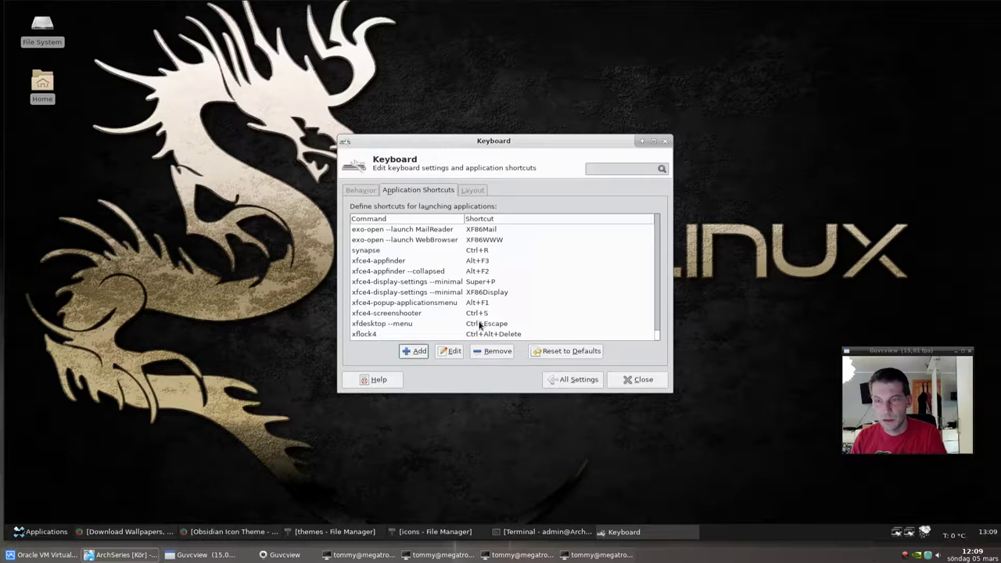
left_click(638, 379)
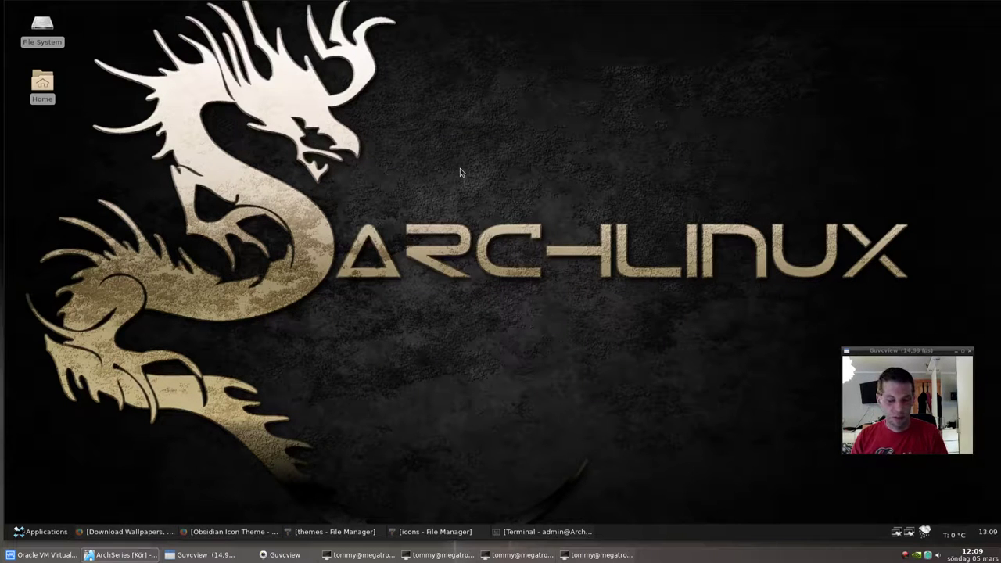
Step: Test the new Synapse shortcut by launching Firefox through it, and close the Firefox window
key("ctrl+r")
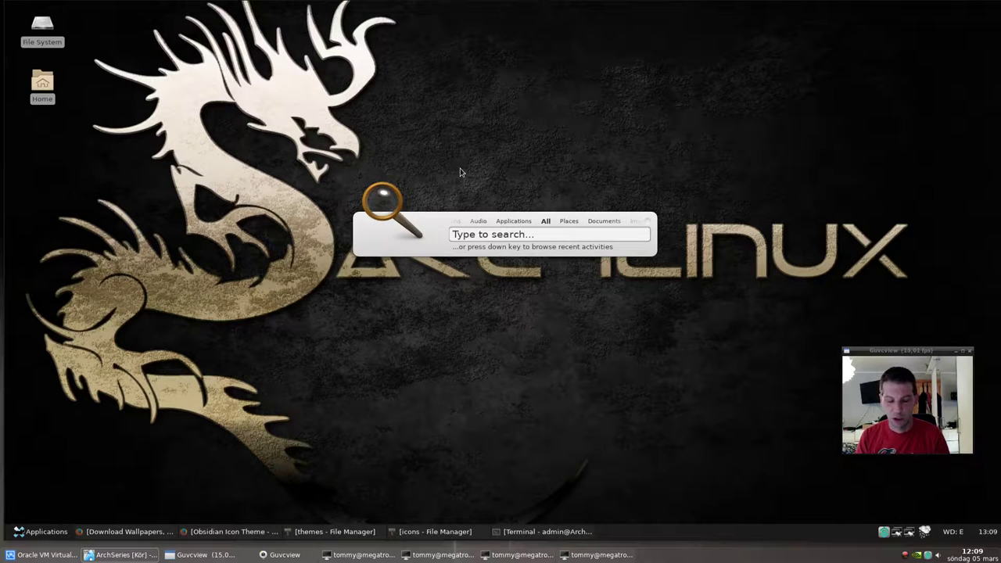
type("firefox")
key("Return")
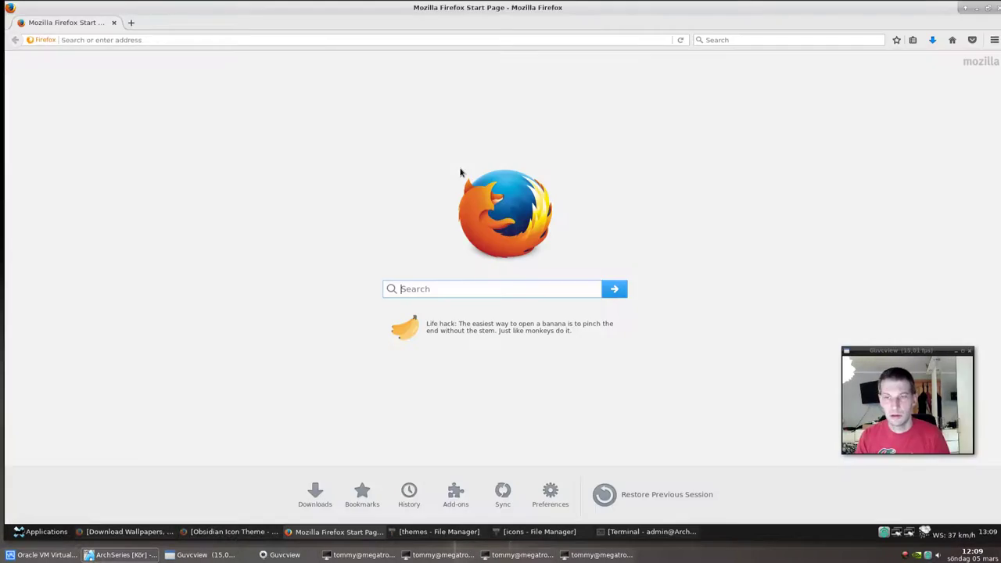
left_click(992, 8)
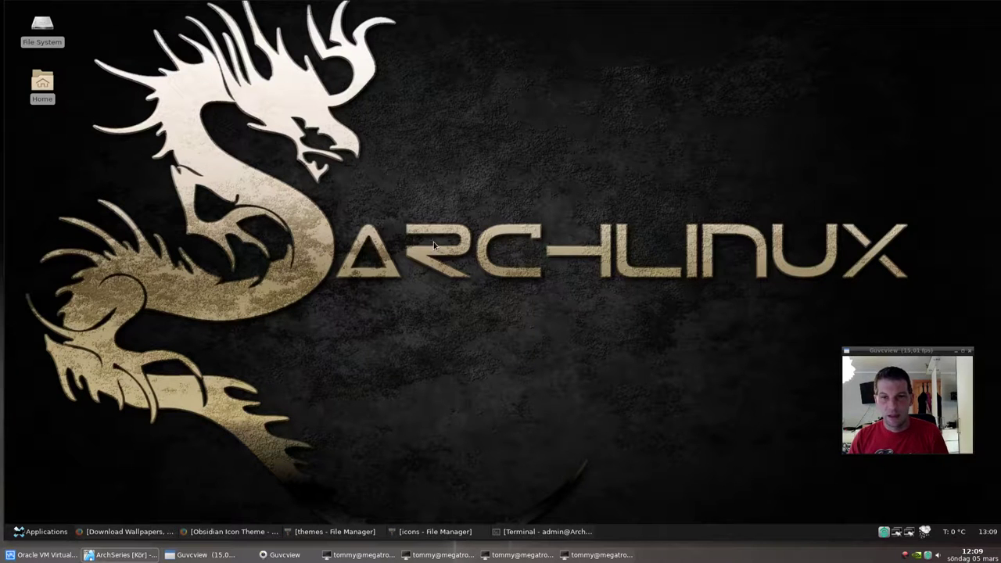
Step: Bring up Synapse, browse its search categories, try a search for ba, and dismiss the launcher
key("ctrl+space")
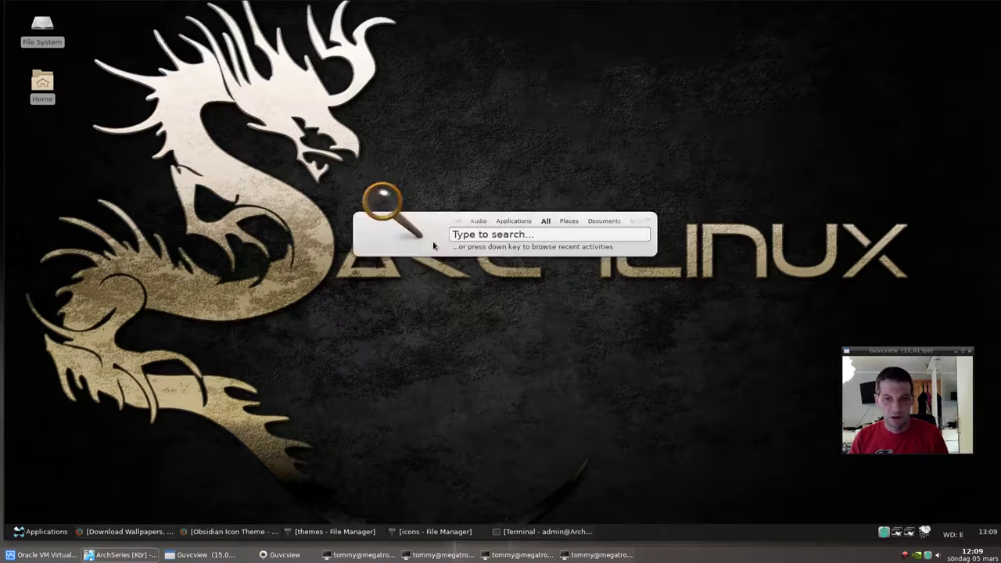
scroll(493, 225, "up", 1)
scroll(494, 224, "up", 1)
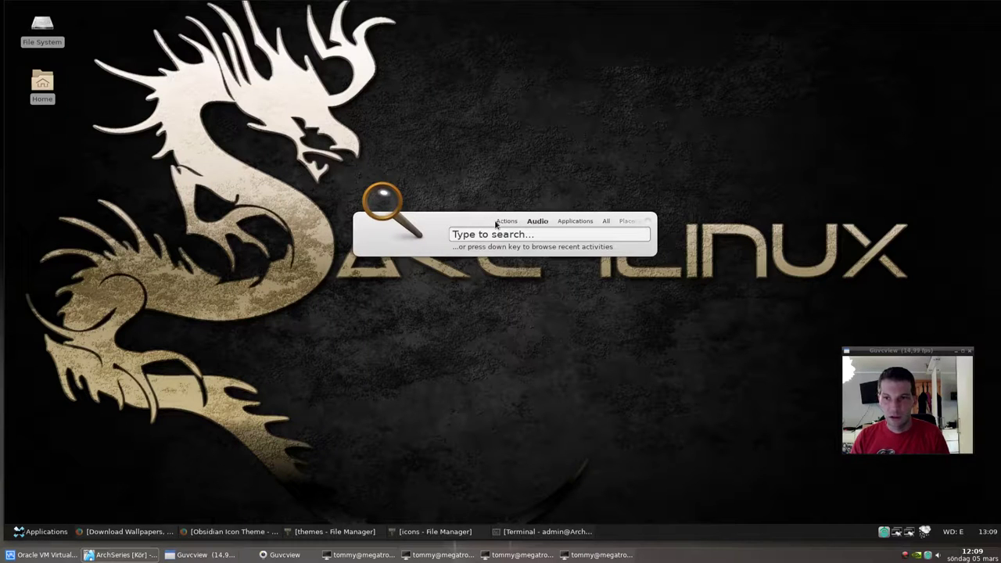
key("Escape")
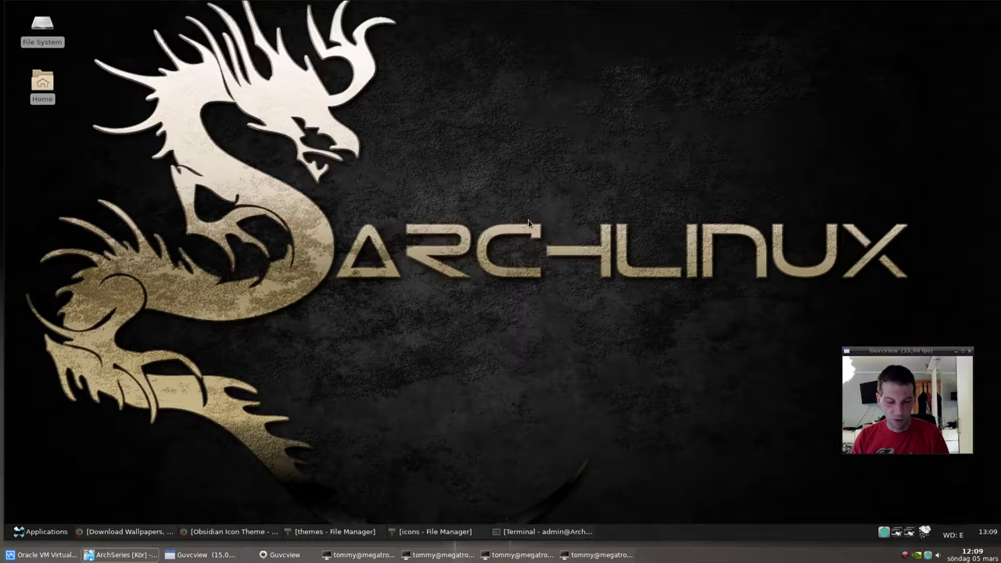
key("ctrl+space")
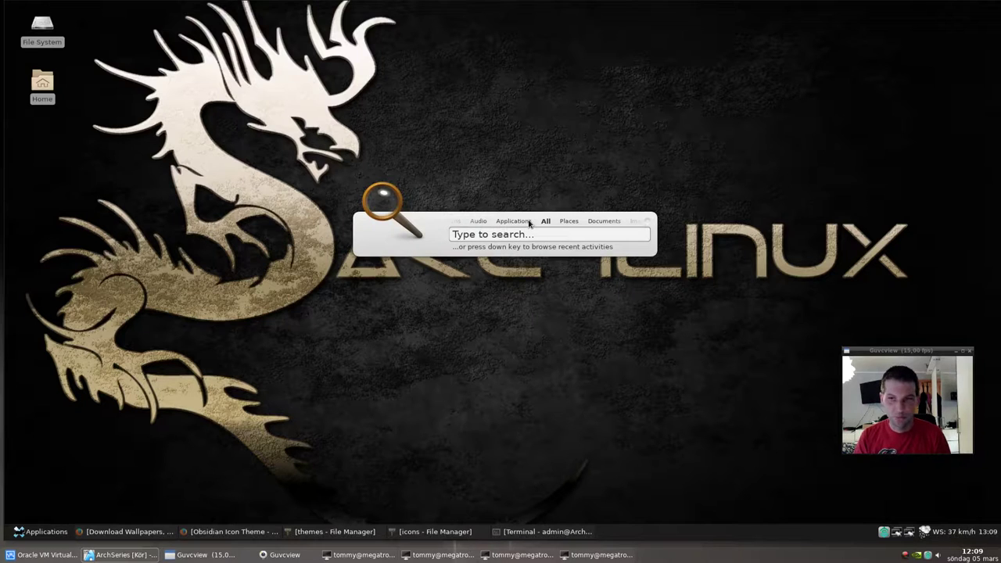
type("baltime")
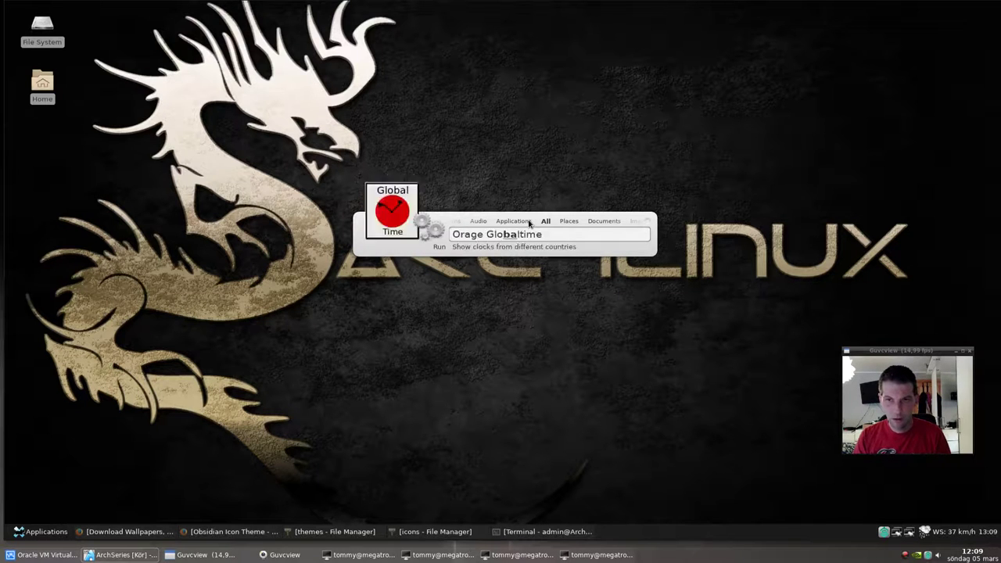
key("BackSpace")
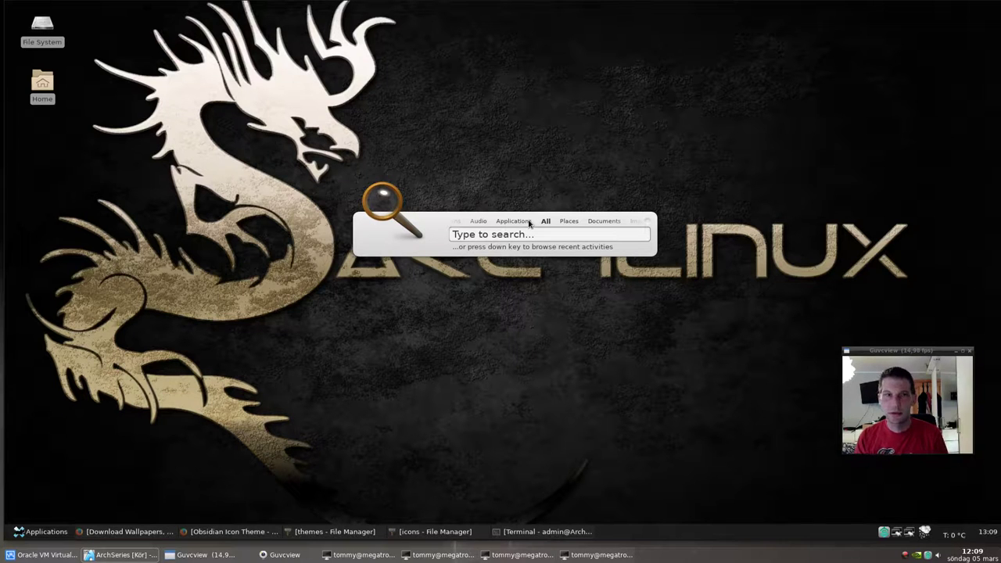
key("Escape")
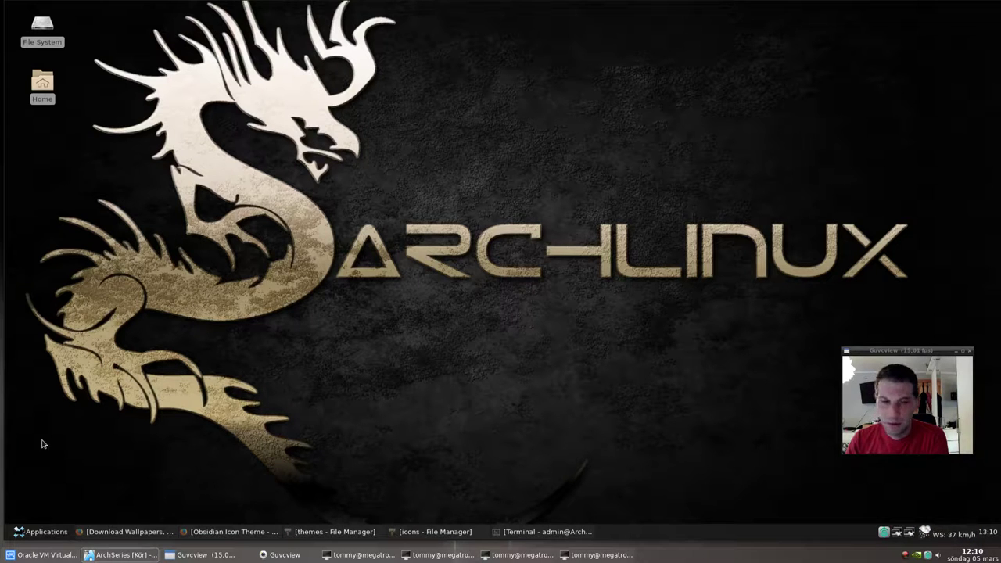
Step: Open Xfce Terminal and try to install alsa with sudo pacman -S alsa, entering the sudo password
left_click(40, 532)
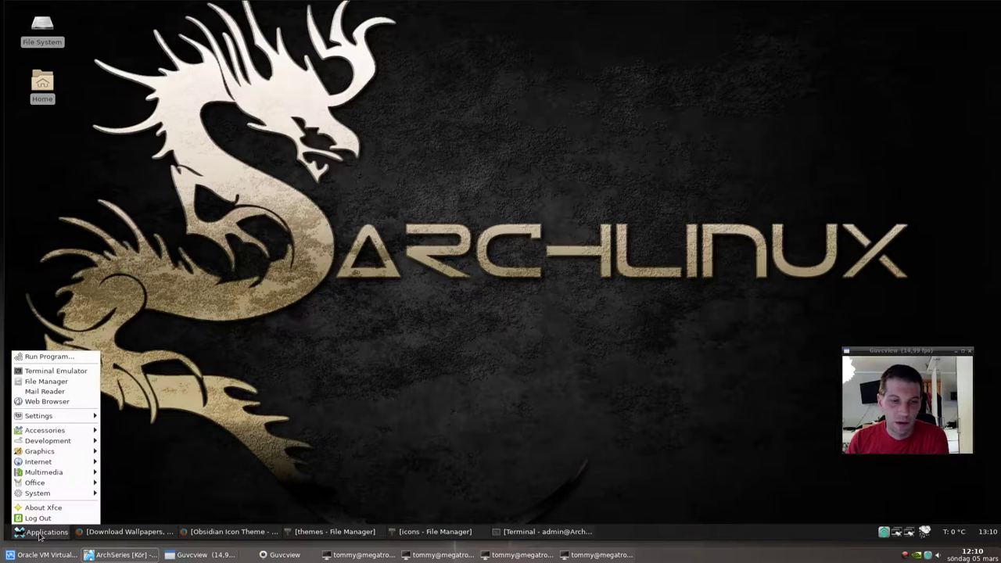
mouse_move(59, 493)
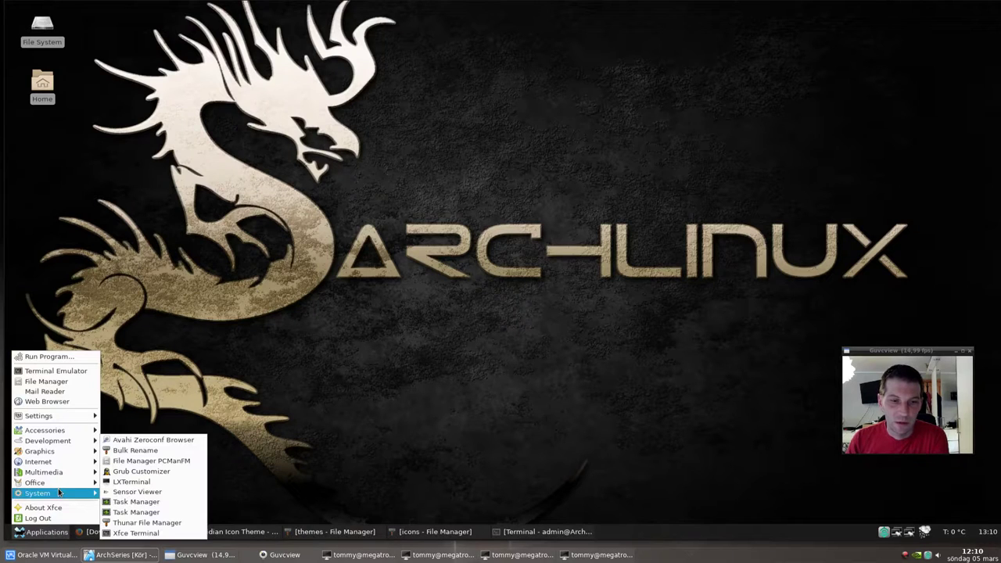
left_click(136, 533)
left_click_drag(229, 13, 473, 110)
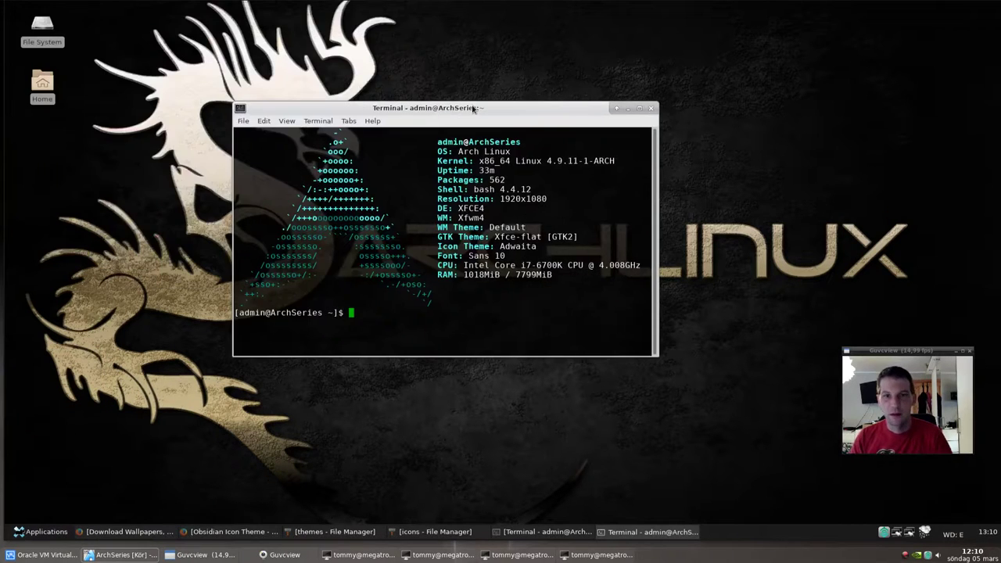
type("sudo pacma")
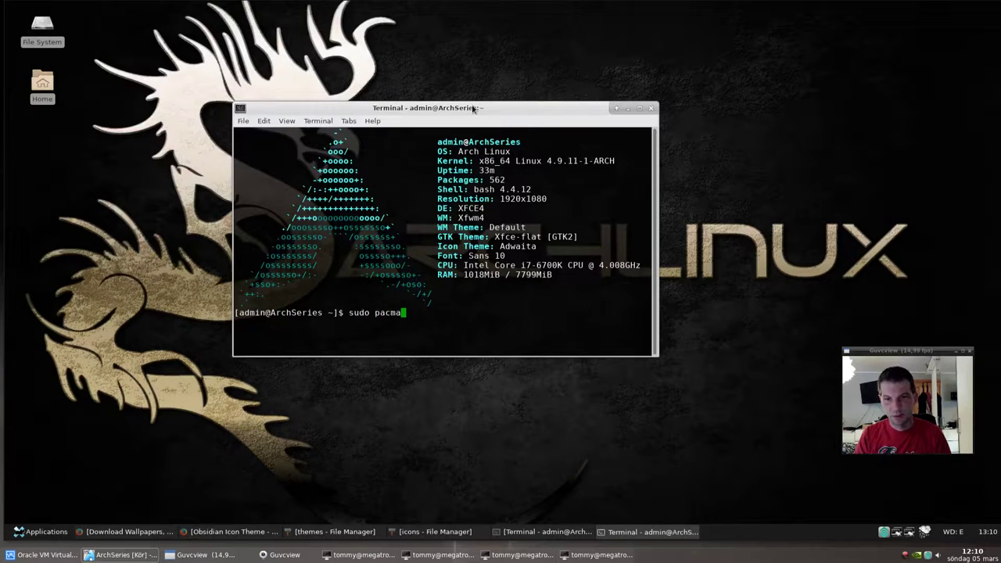
type("n -S alsa")
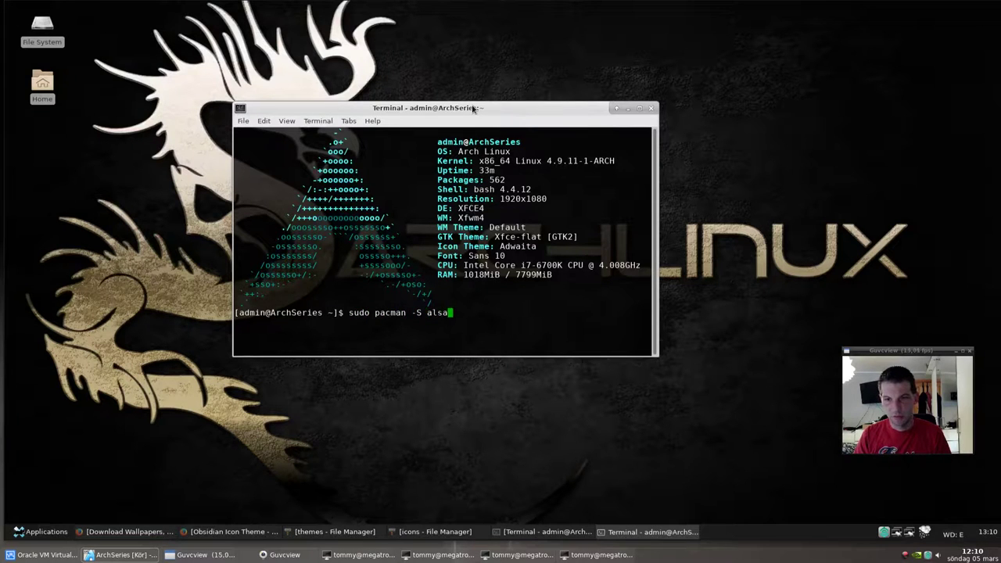
key("Return")
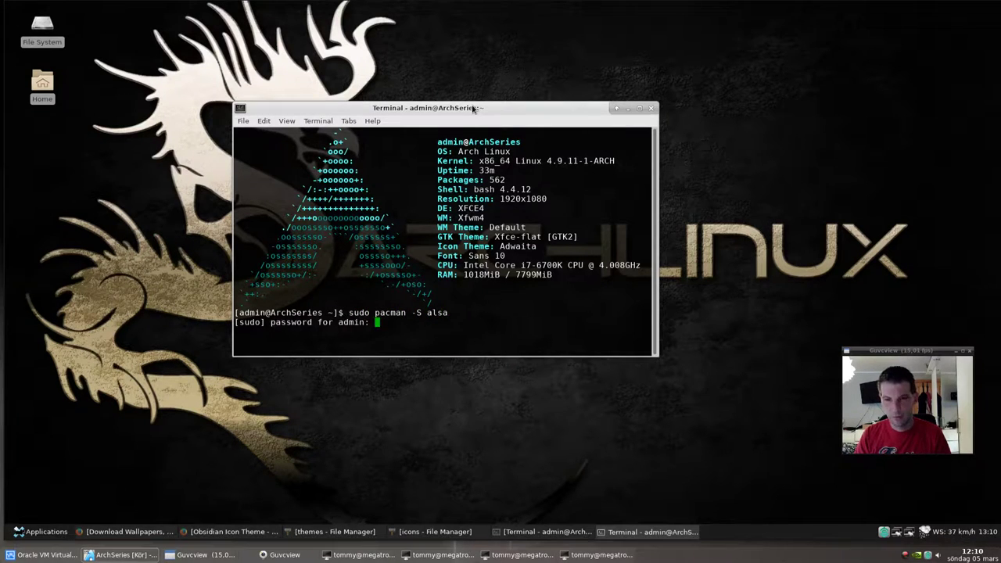
key("Return")
Step: Try to install the package alsaoss with sudo pacman -S alsaoss
key("Up")
type("oss")
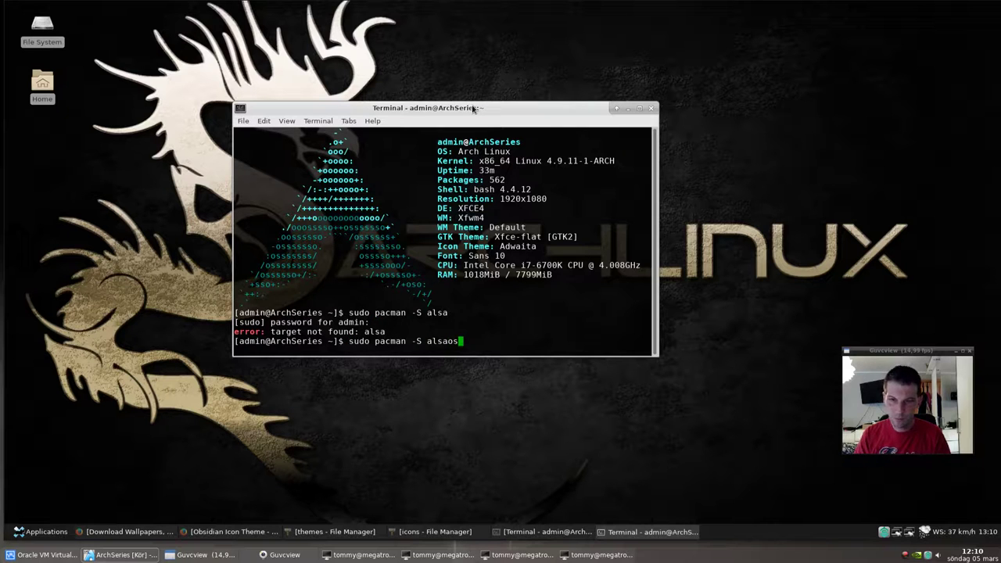
key("Return")
Step: Rework the previous command into sudo pacman -S pulseaudio, run it, and confirm the installation with y
key("Up")
key("BackSpace")
key("Left")
key("Left")
key("Left")
key("Left")
key("Left")
key("Left")
key("Left")
type("s")
key("End")
key("BackSpace")
key("BackSpace")
key("BackSpace")
key("BackSpace")
key("BackSpace")
key("BackSpace")
key("BackSpace")
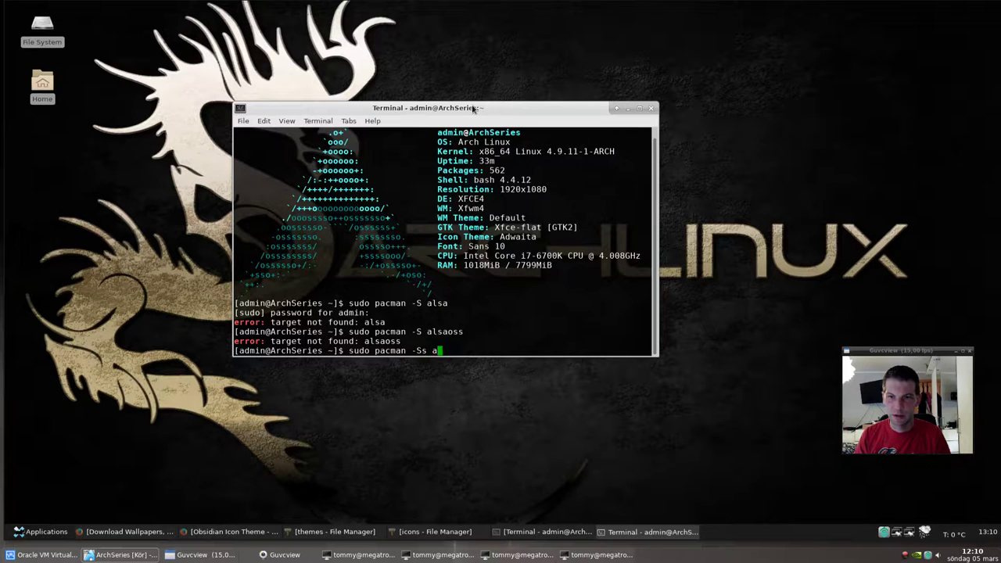
type("S pulseaudio")
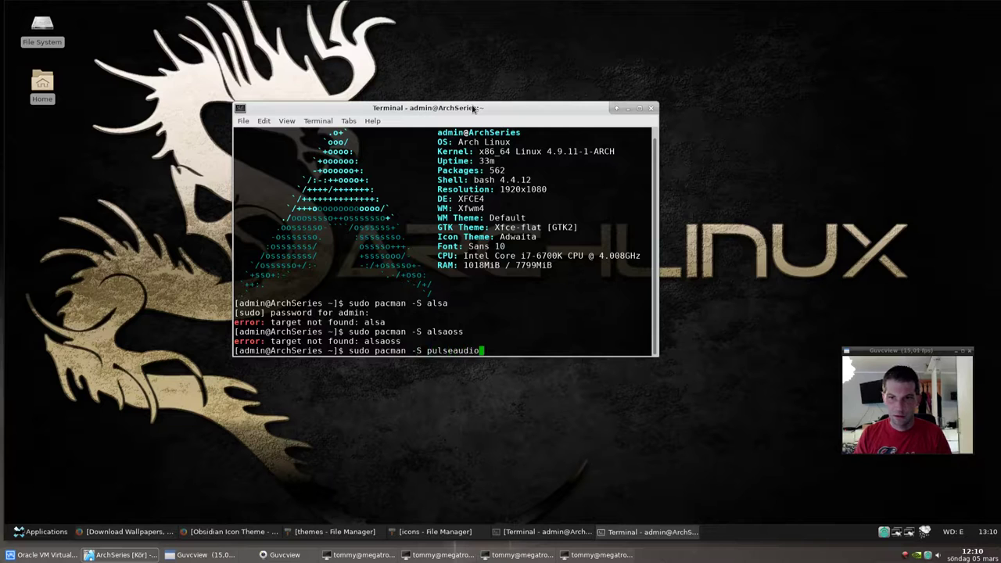
key("Return")
type("y")
key("Return")
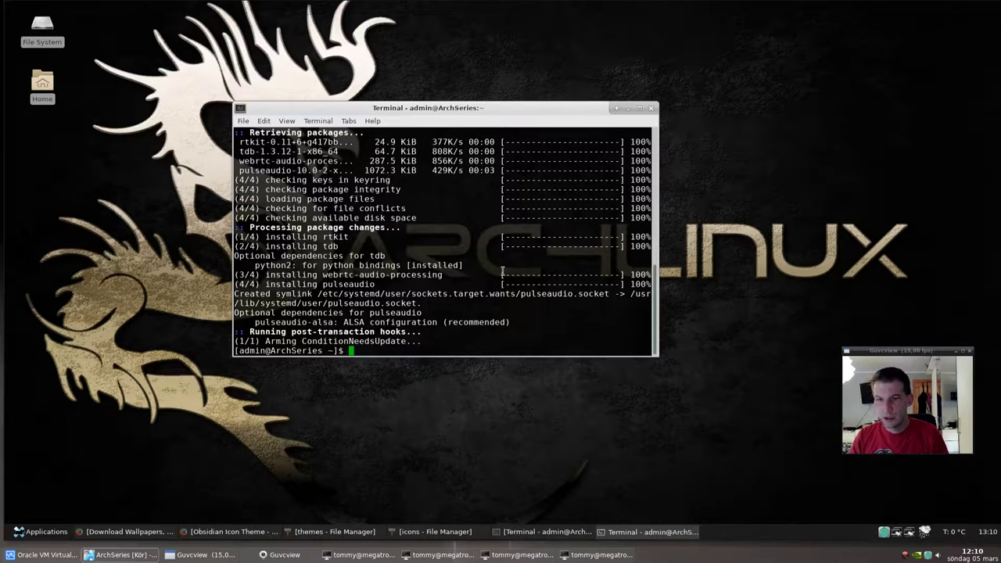
Step: Install PulseAudio's volume control with sudo pacman -S pavucontrol and confirm the installation
type("sudo pacm")
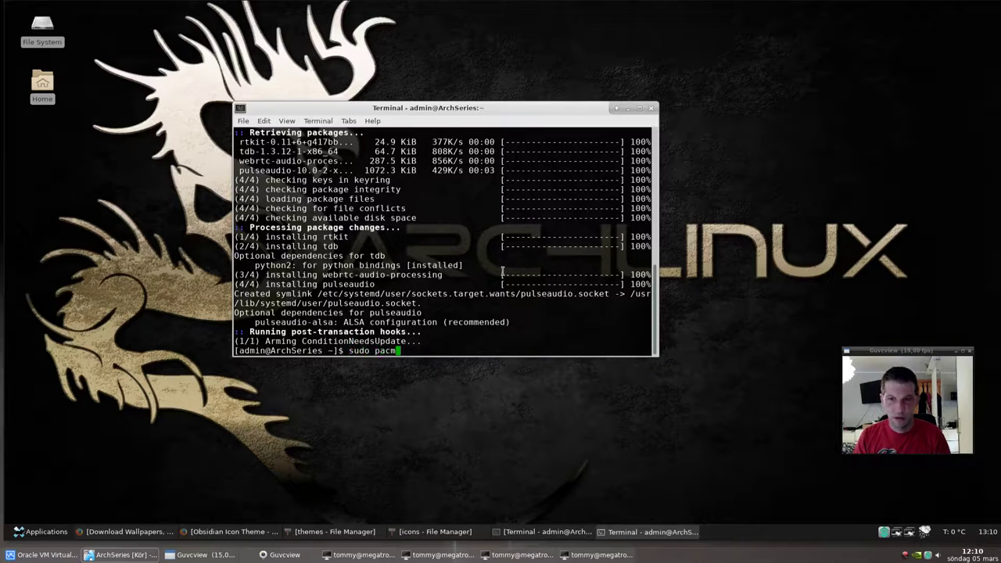
type("an -S pavucontrol")
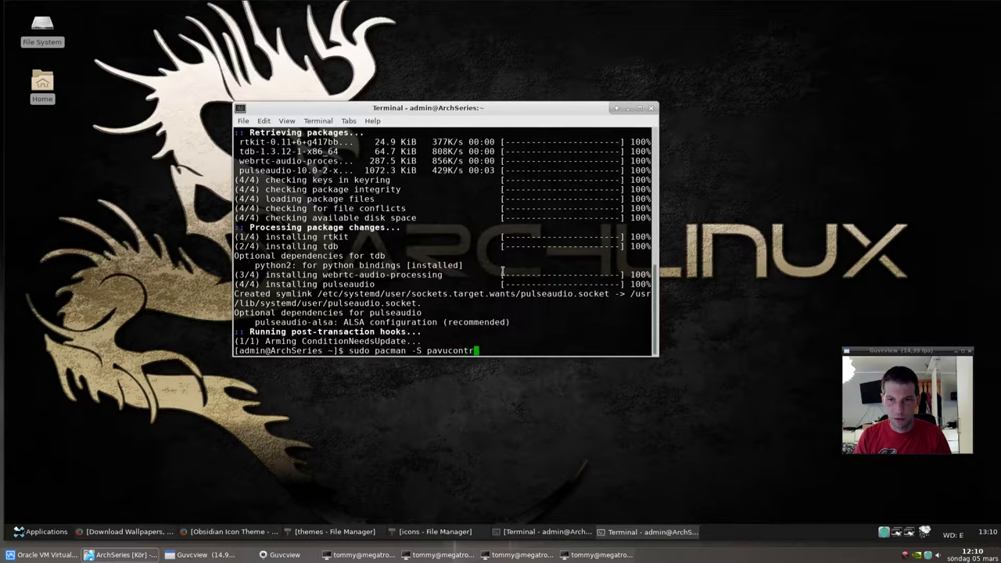
key("Return")
key("Return")
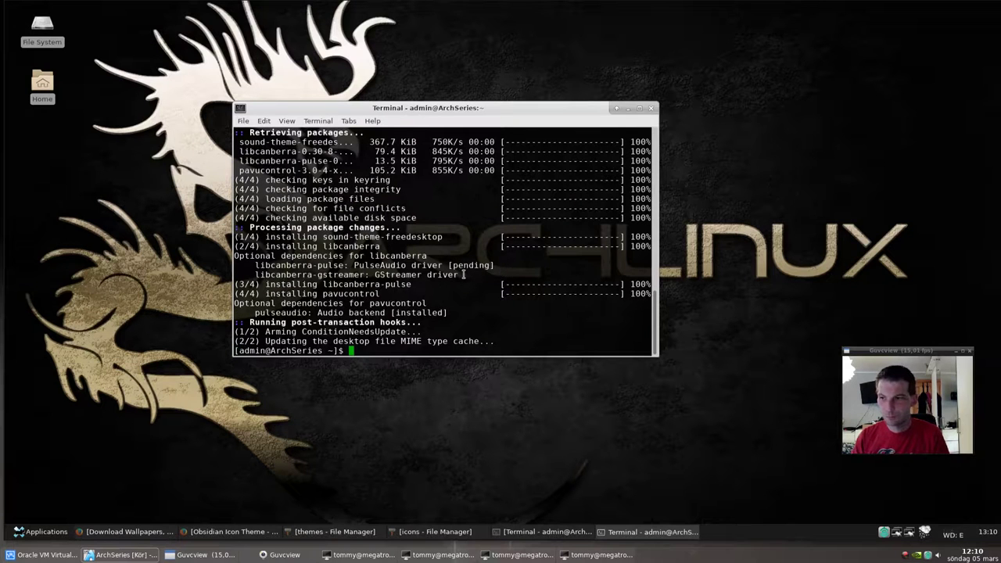
Step: Launch pavucontrol in the background from the terminal, shift its Volume Control window, and close it
type("pav")
key("Tab")
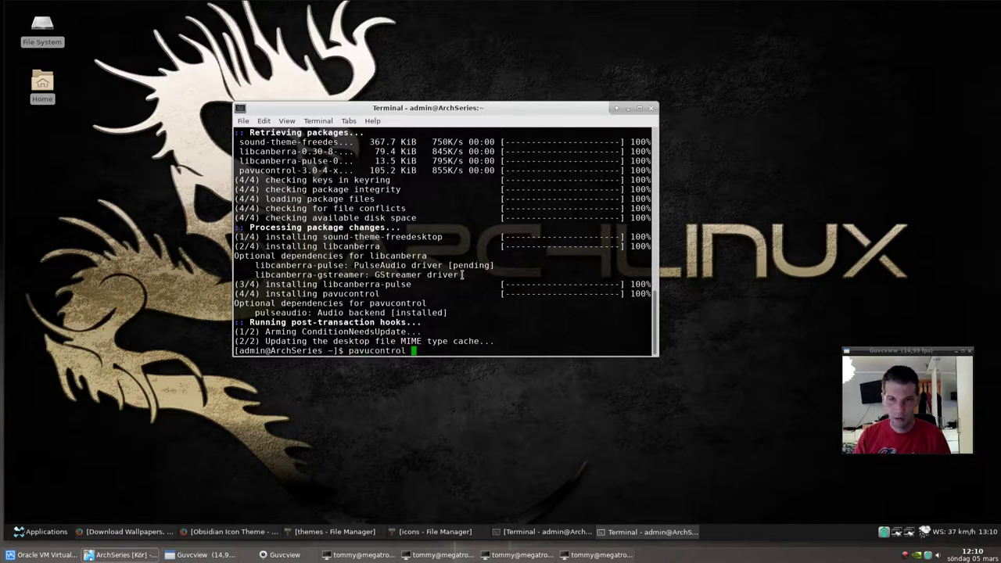
type("&")
key("Return")
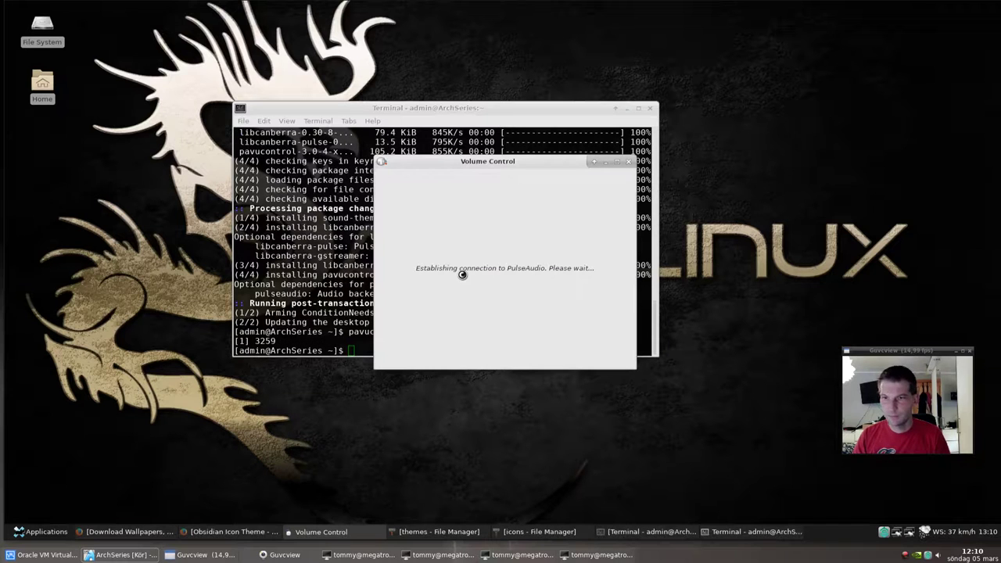
left_click_drag(507, 160, 469, 100)
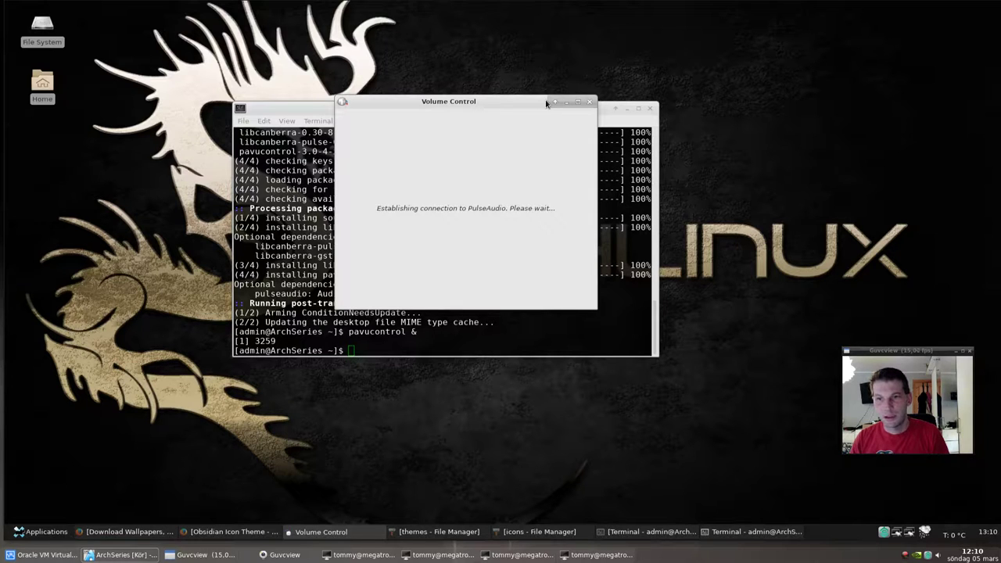
left_click(590, 103)
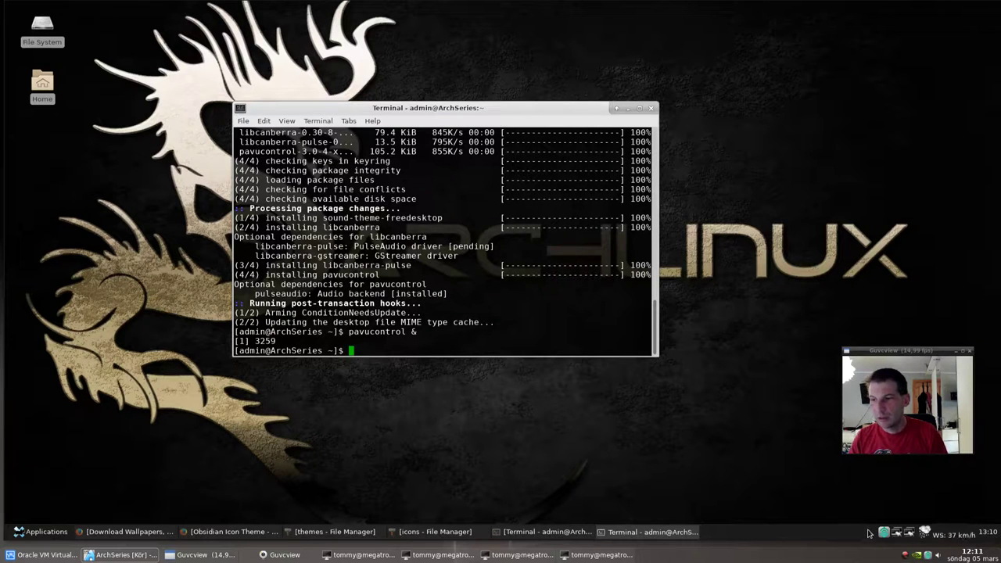
right_click(983, 534)
left_click(948, 486)
left_click(987, 531)
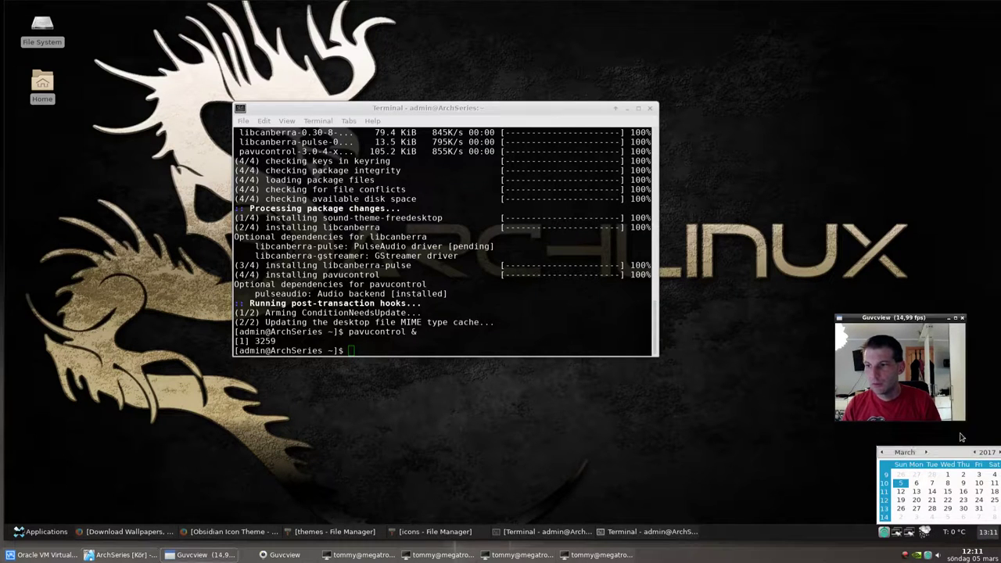
key("Escape")
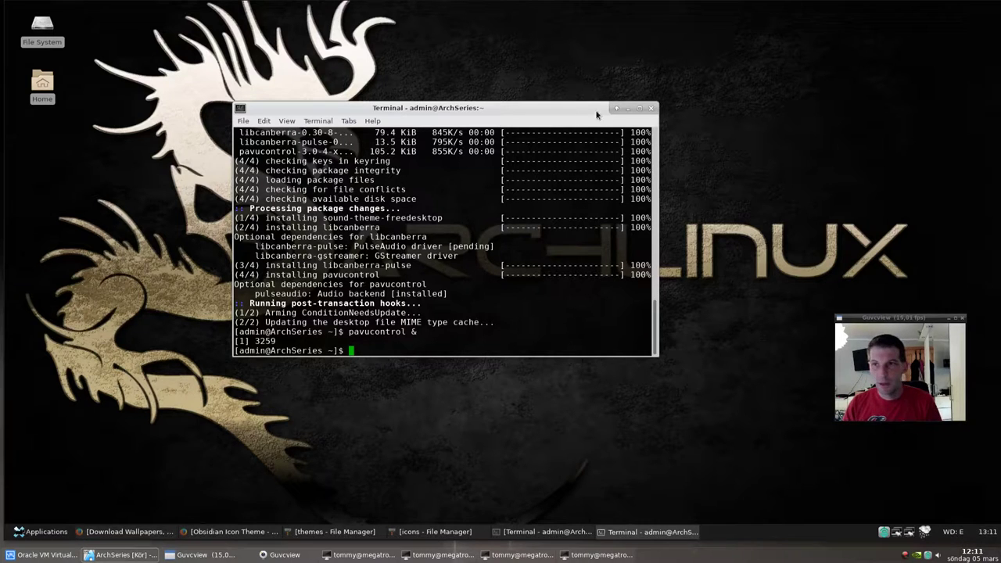
Step: Replace the open terminal with a new Xfce Terminal, reposition it, and briefly highlight the package count in its system summary
left_click(651, 109)
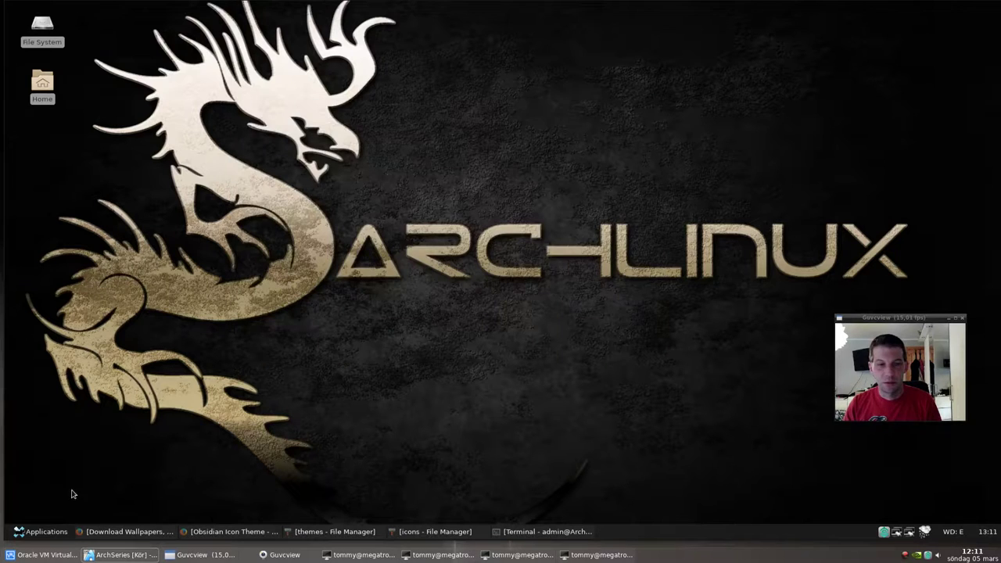
left_click(44, 531)
mouse_move(59, 493)
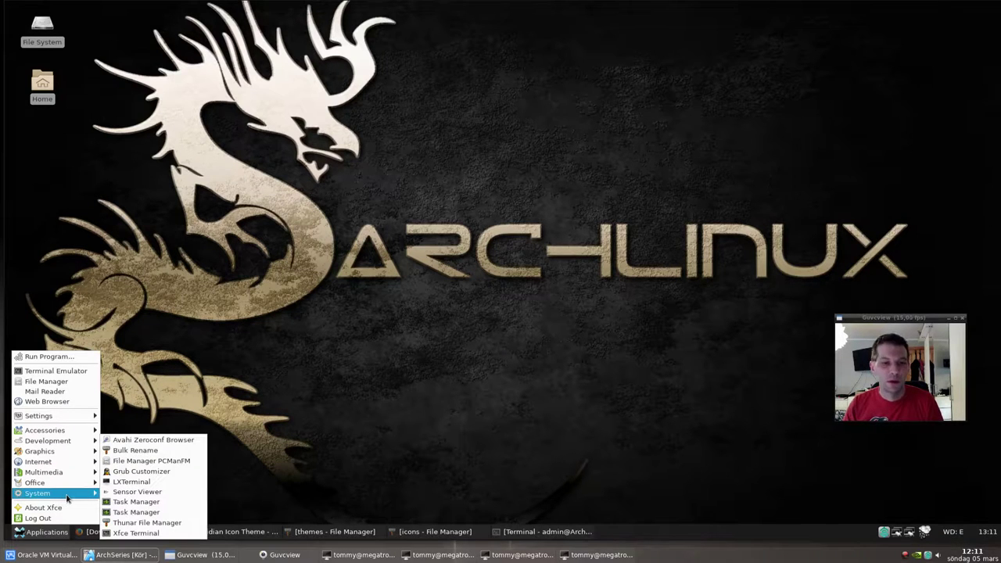
left_click(129, 533)
left_click_drag(260, 9, 364, 86)
left_click_drag(383, 153, 362, 155)
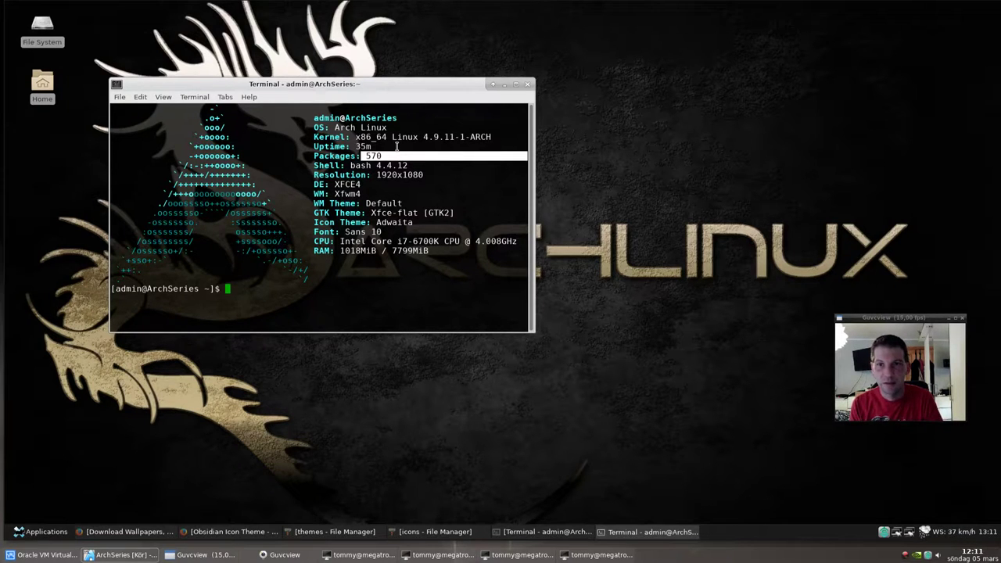
left_click(407, 190)
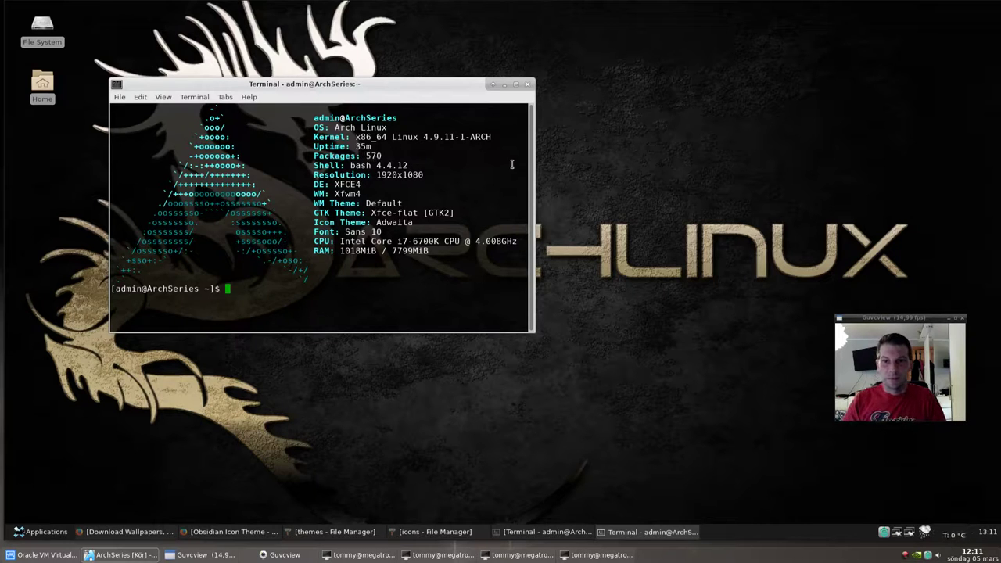
Step: Compose the multi-package install command sudo pacman -S conky geany blender gimp at the prompt without running it
type("sudo p")
key("BackSpace")
key("BackSpace")
key("BackSpace")
type("o pacman -Ss")
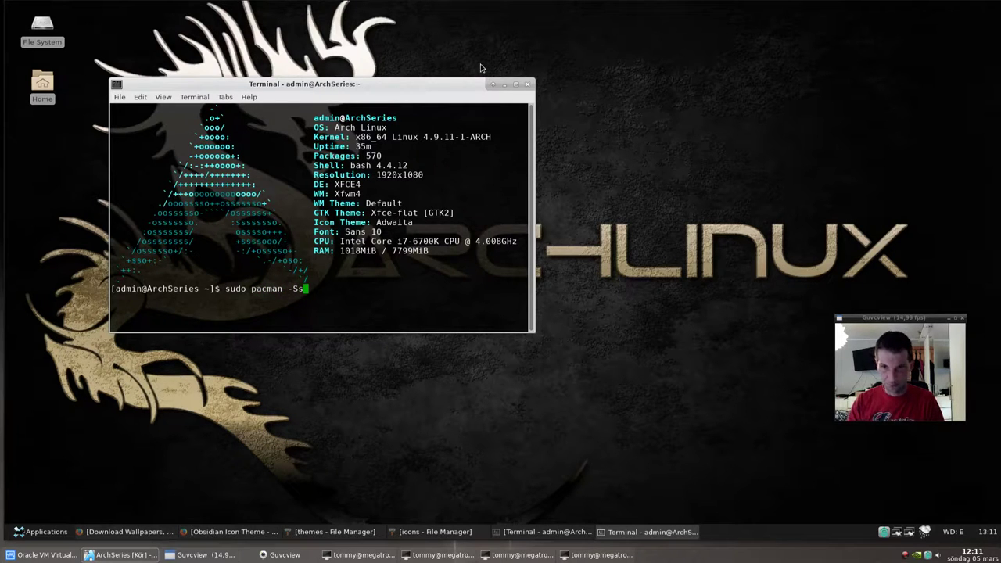
left_click_drag(454, 83, 460, 62)
key("BackSpace")
type("conky")
key("BackSpace")
type("y geany")
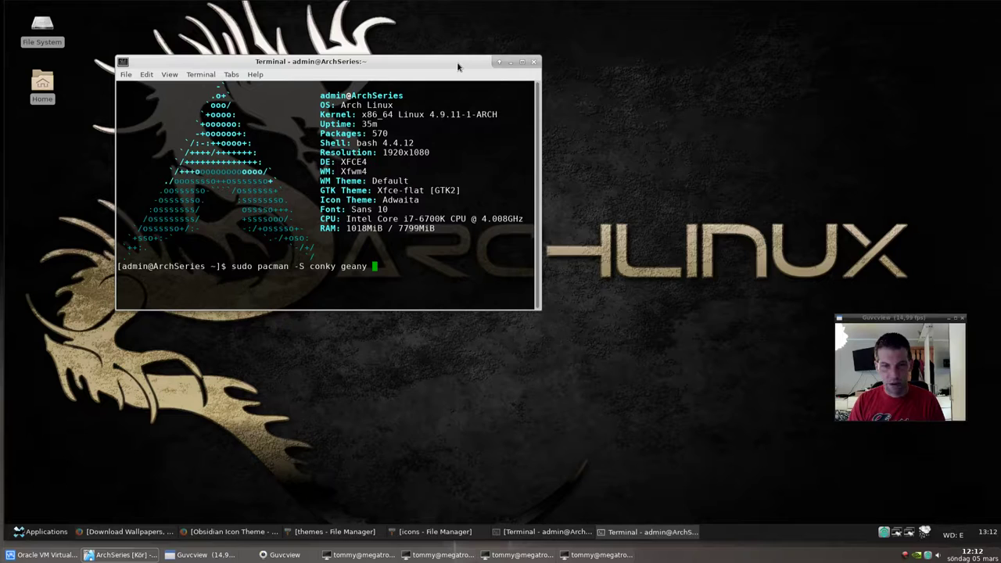
type("blender gimp")
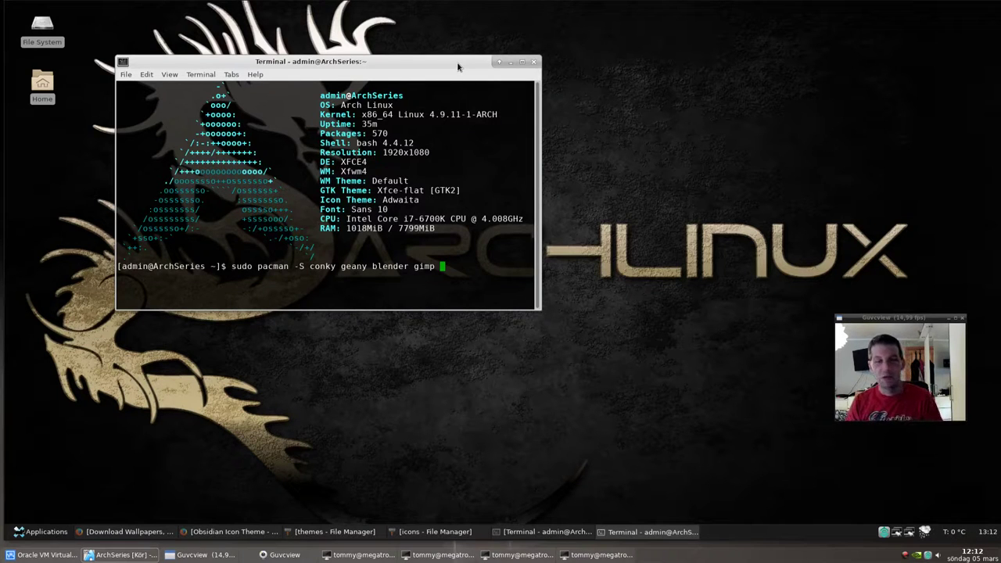
Step: Clear the unexecuted multi-package install command from the prompt
key("BackSpace")
key("BackSpace")
key("BackSpace")
key("BackSpace")
key("BackSpace")
key("BackSpace")
key("BackSpace")
key("BackSpace")
key("BackSpace")
key("BackSpace")
key("BackSpace")
key("BackSpace")
key("BackSpace")
key("BackSpace")
key("BackSpace")
key("BackSpace")
key("BackSpace")
key("BackSpace")
key("BackSpace")
key("BackSpace")
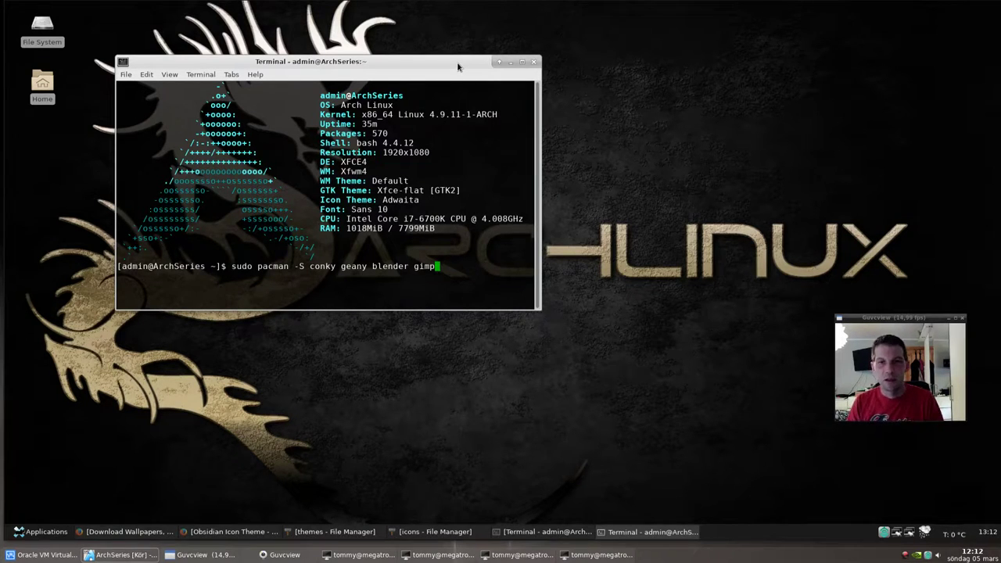
key("BackSpace")
key("BackSpace")
key("BackSpace")
key("BackSpace")
key("BackSpace")
Step: Launch geany from the terminal, look over its Symbols and Documents lists, and close the editor
type("geany")
key("Return")
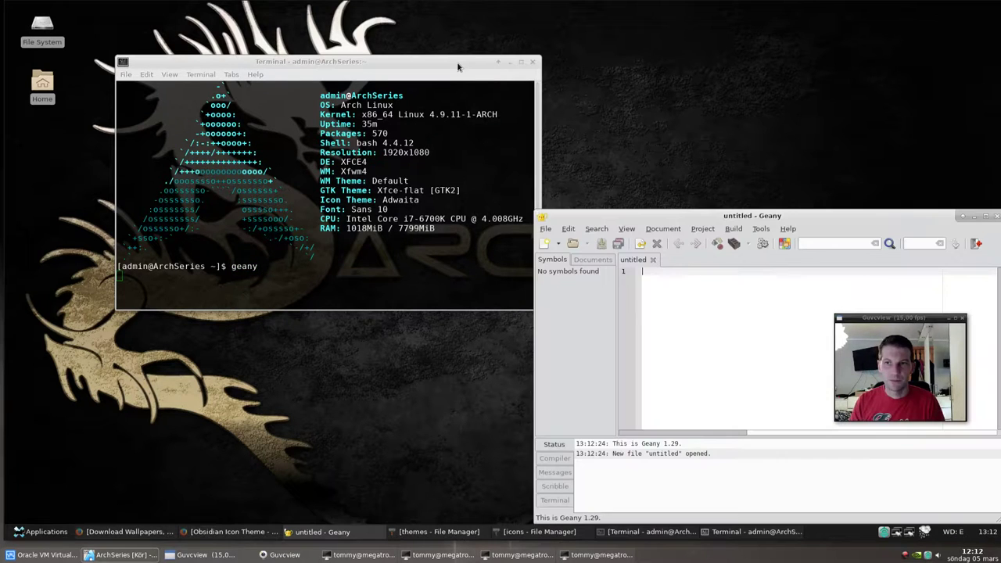
left_click_drag(669, 220, 226, 82)
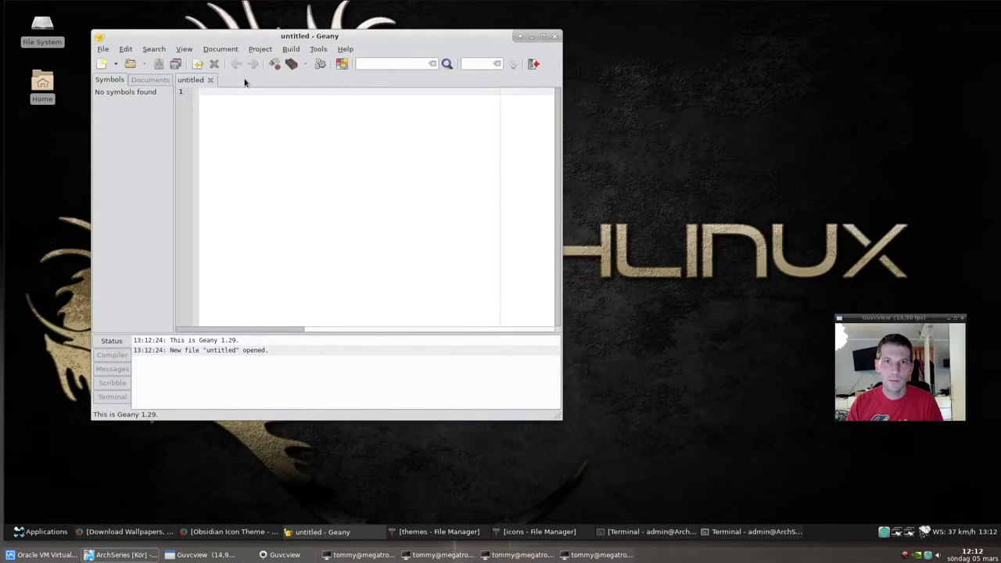
key("ctrl+w")
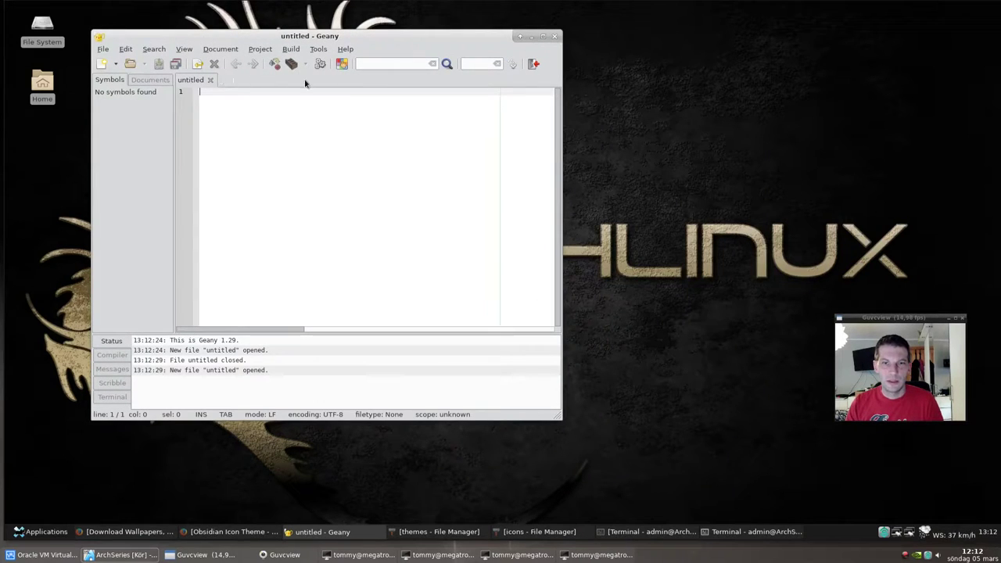
left_click(155, 80)
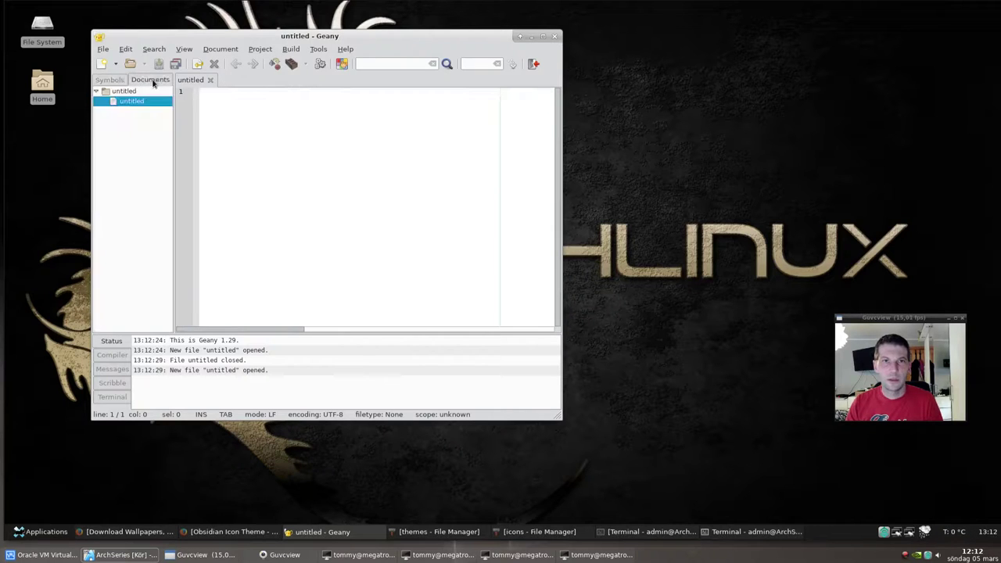
left_click(118, 80)
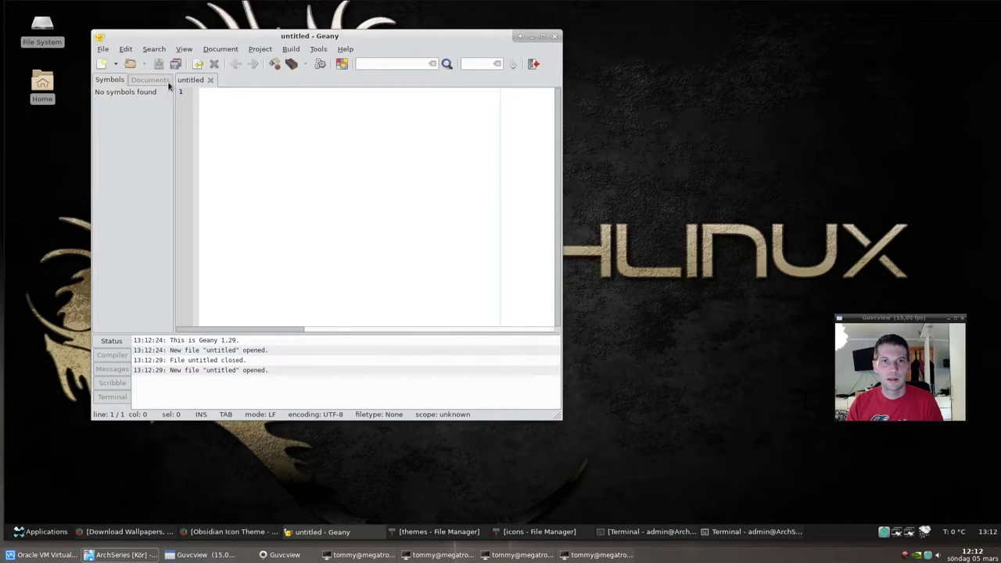
left_click(104, 50)
left_click(554, 37)
left_click(554, 37)
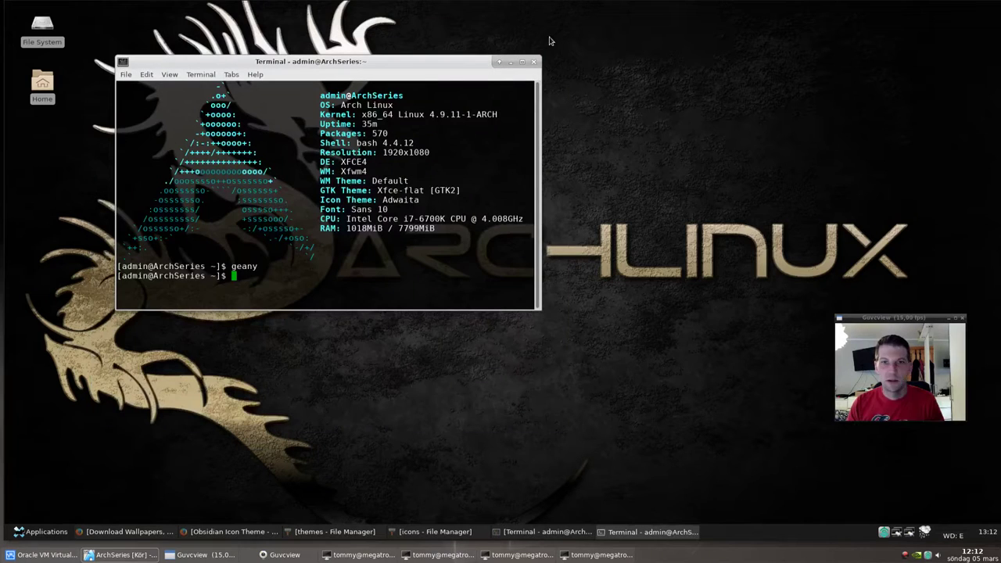
Step: Open the nano configuration as root with sudo geany /etc/nanorc, entering the sudo password, and enlarge the editor window
type("sudo geany /etc/nanorc")
key("Return")
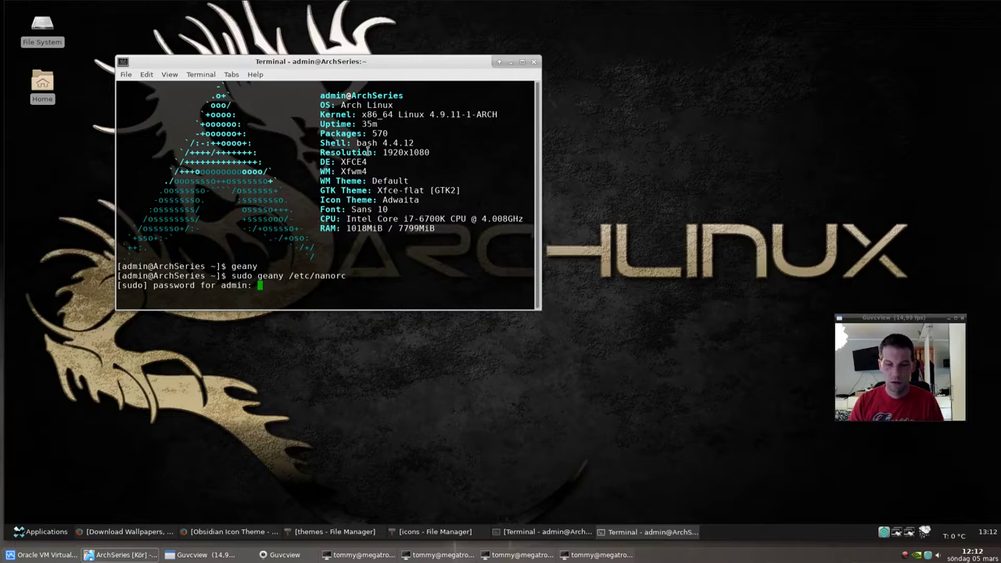
key("Return")
key("ctrl+f")
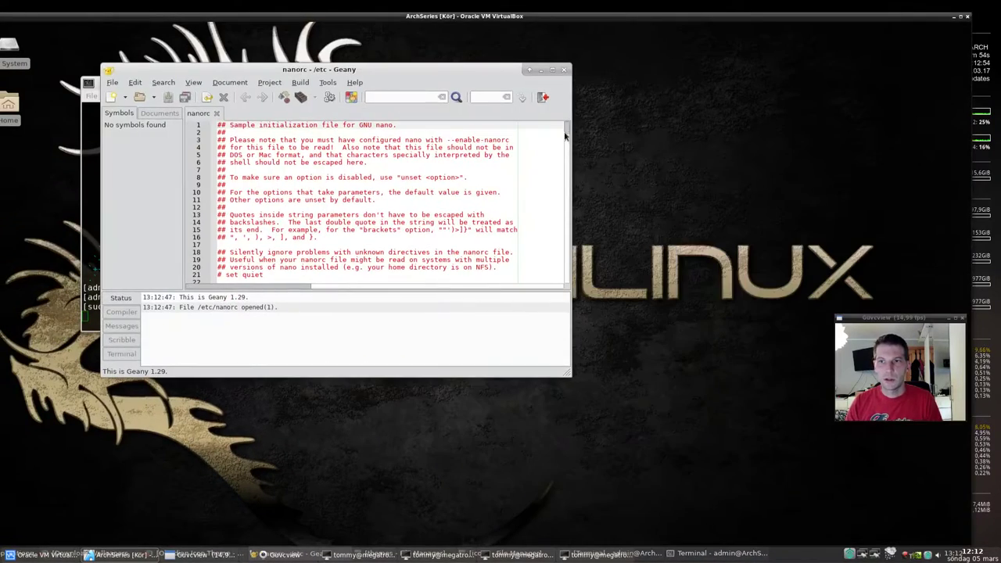
left_click_drag(566, 372, 727, 471)
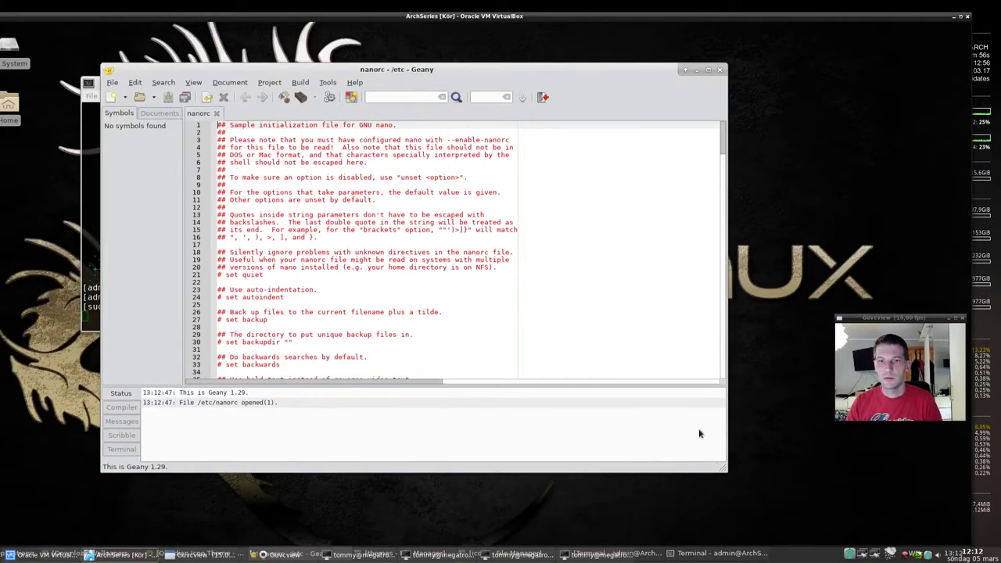
Step: Look through the nanorc file and Geany's view and editing options, and close the editor
scroll(726, 178, "down", 6)
left_click_drag(727, 178, 729, 386)
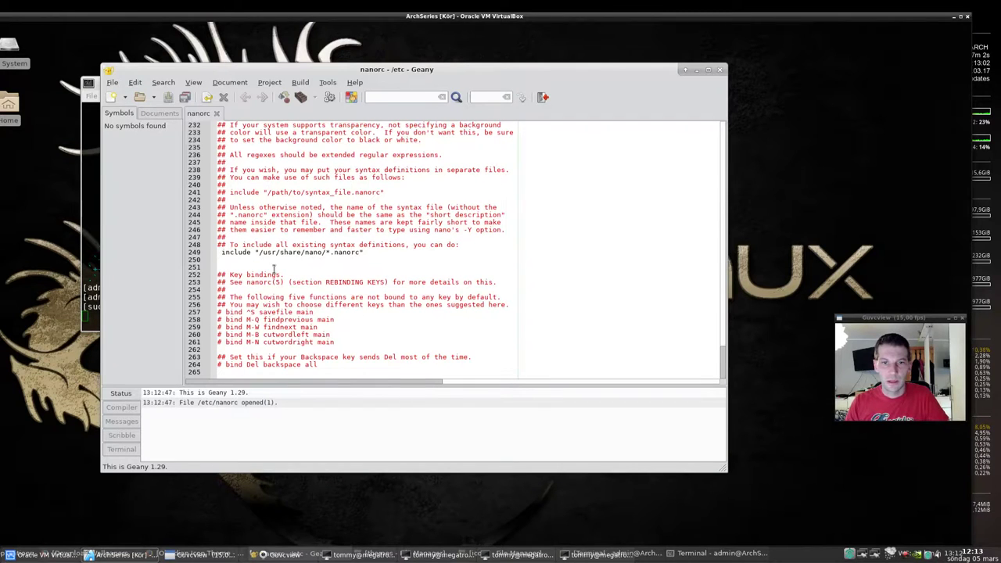
scroll(275, 270, "up", 20)
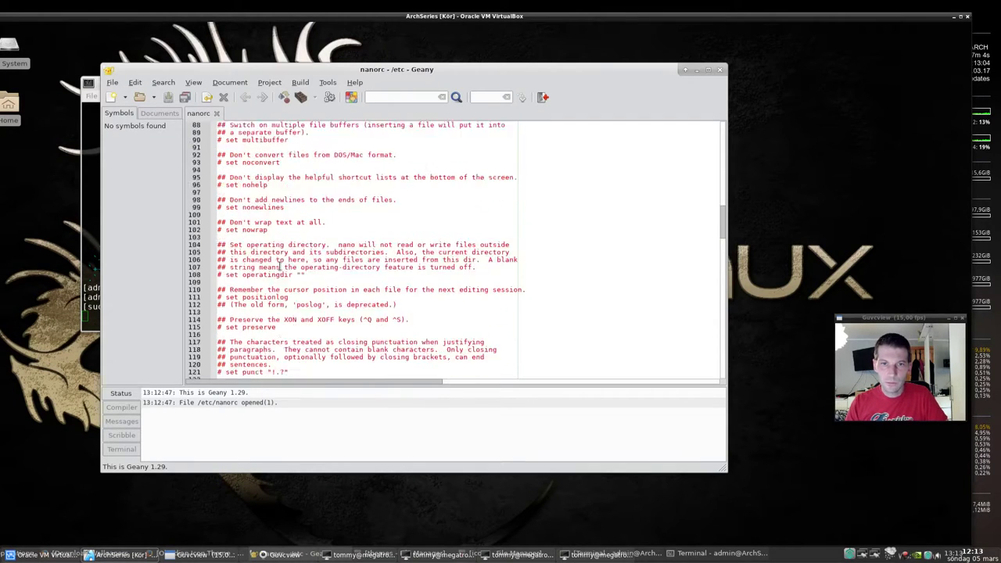
scroll(280, 266, "up", 4)
left_click(219, 83)
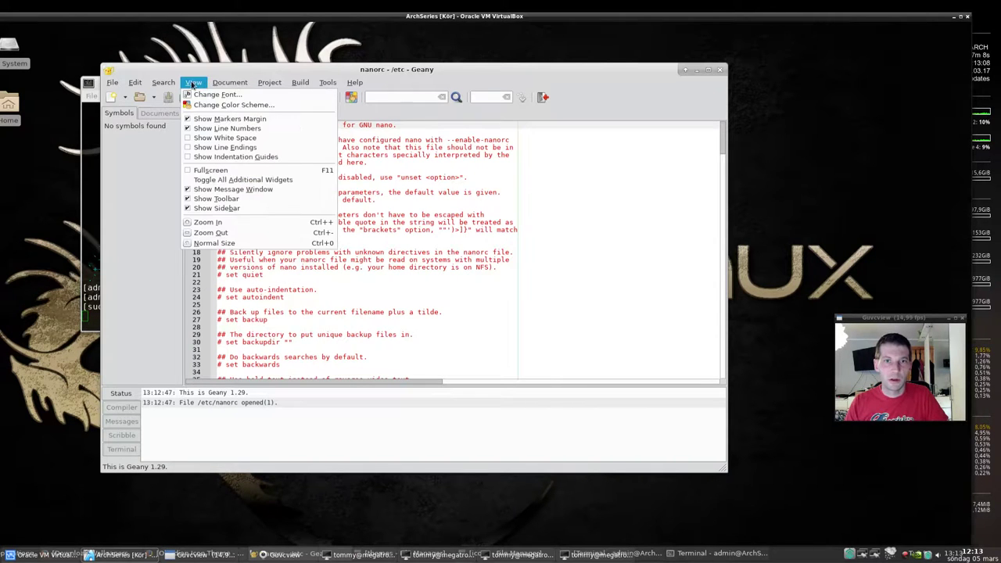
mouse_move(164, 84)
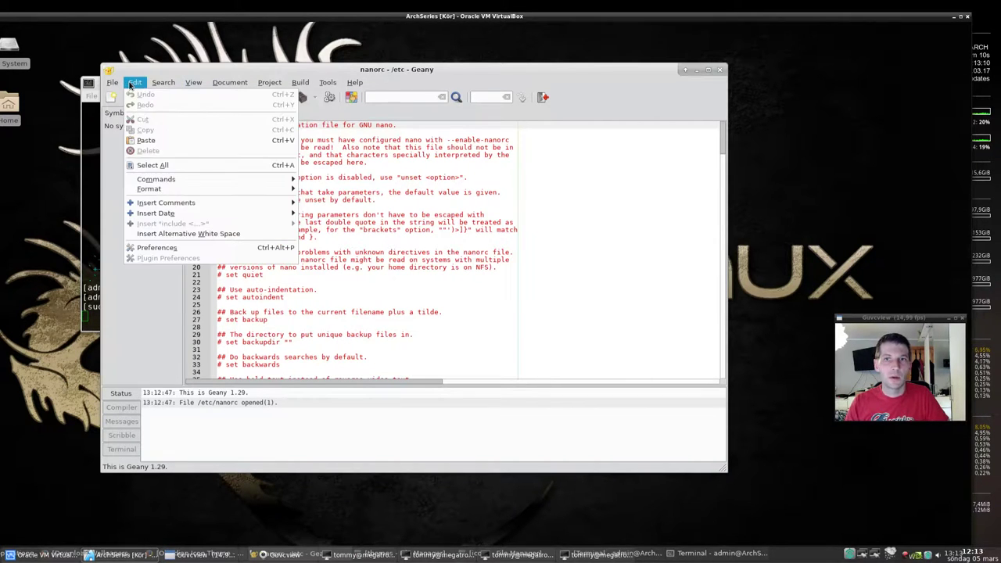
left_click(721, 71)
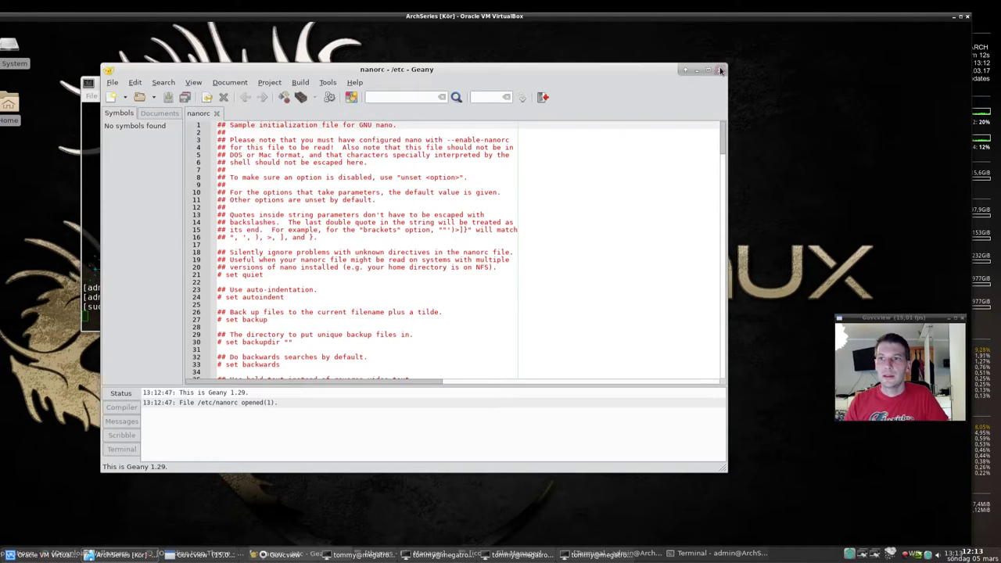
left_click(720, 70)
Step: Install the Mousepad editor with sudo pacman -S mousepad and confirm the installation with y
type("sudo")
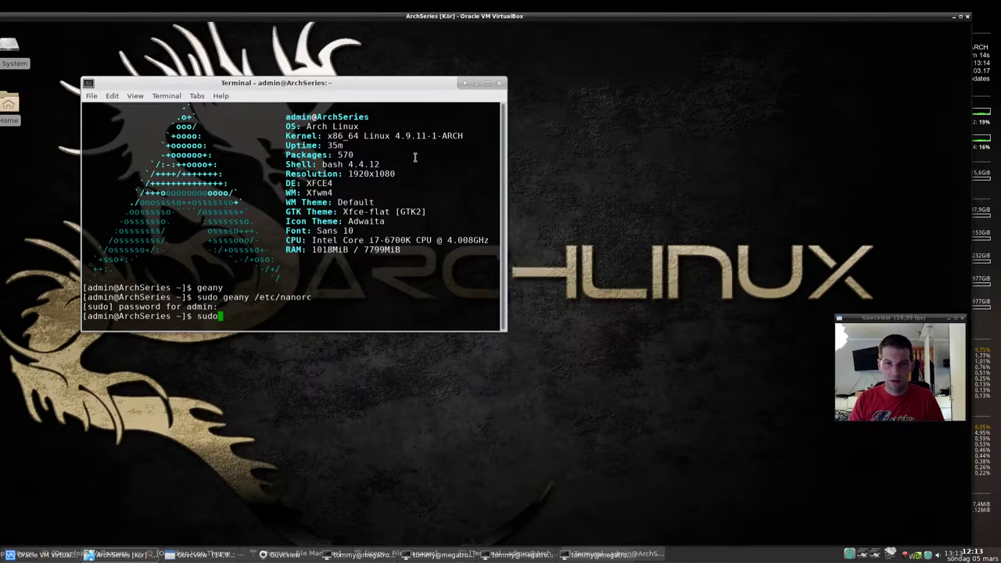
type(" pacman -S ")
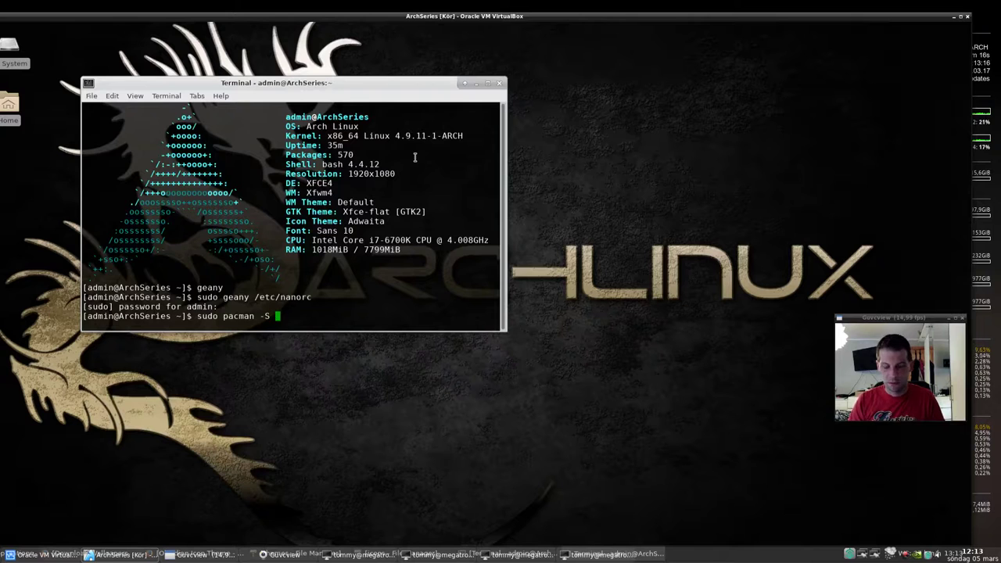
type("mousepad")
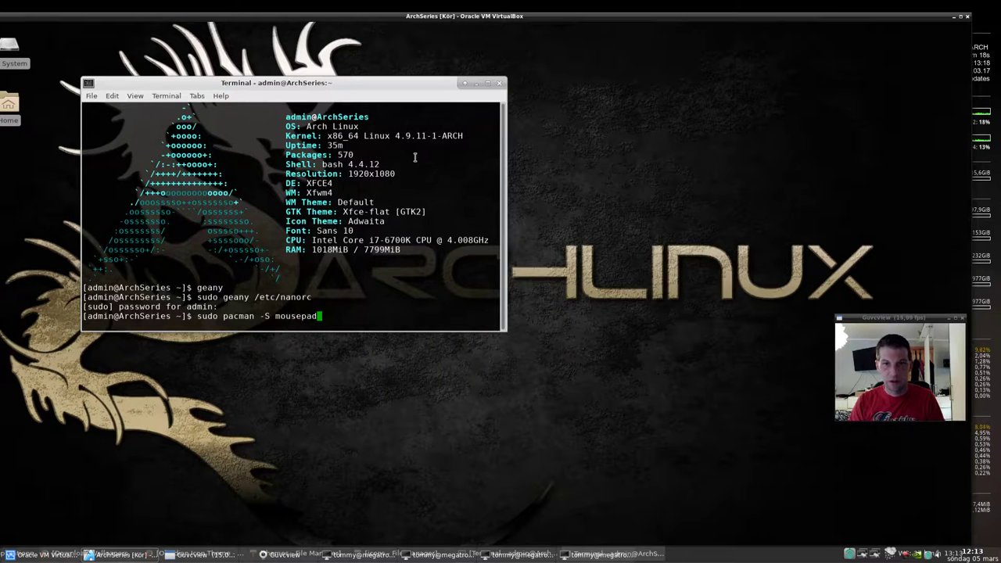
key("Return")
type("y")
key("Return")
Step: Launch mousepad from the terminal with an empty document
type("mousepad")
key("Return")
type("mousepad")
key("Return")
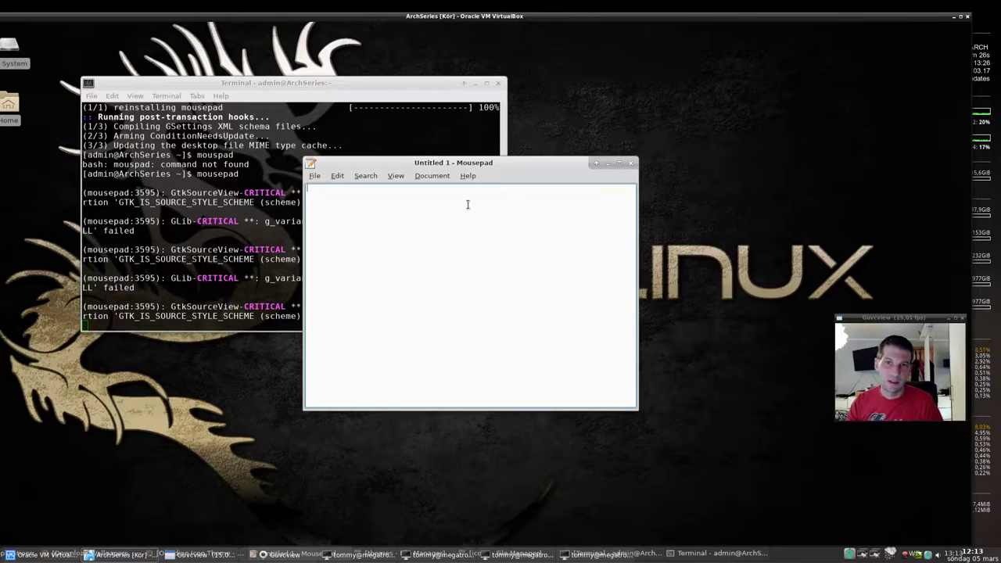
Step: Close the Mousepad editor and the terminal, and realign the virtual machine window so the whole guest desktop fits the screen
left_click_drag(491, 171, 445, 153)
left_click(584, 145)
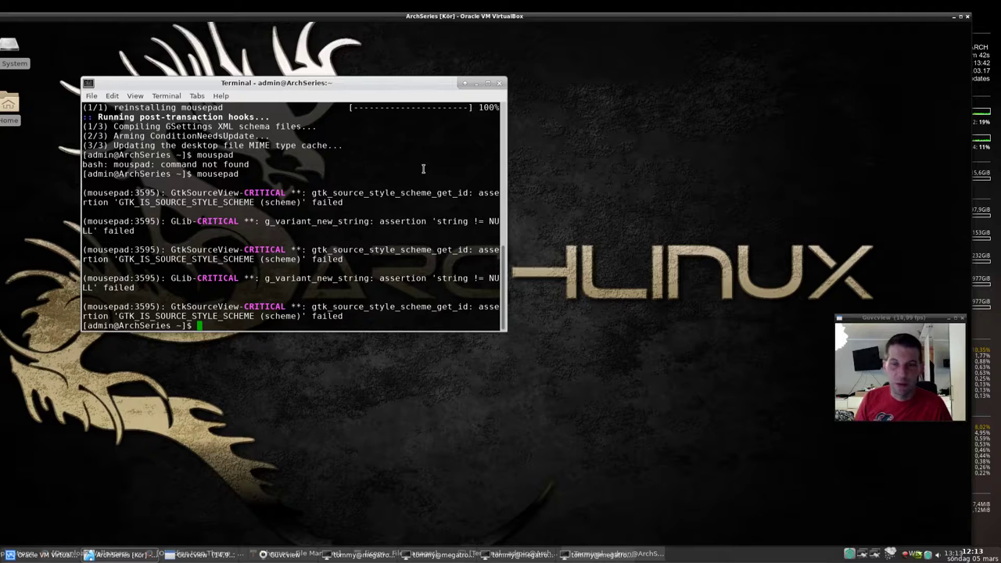
double_click(397, 15)
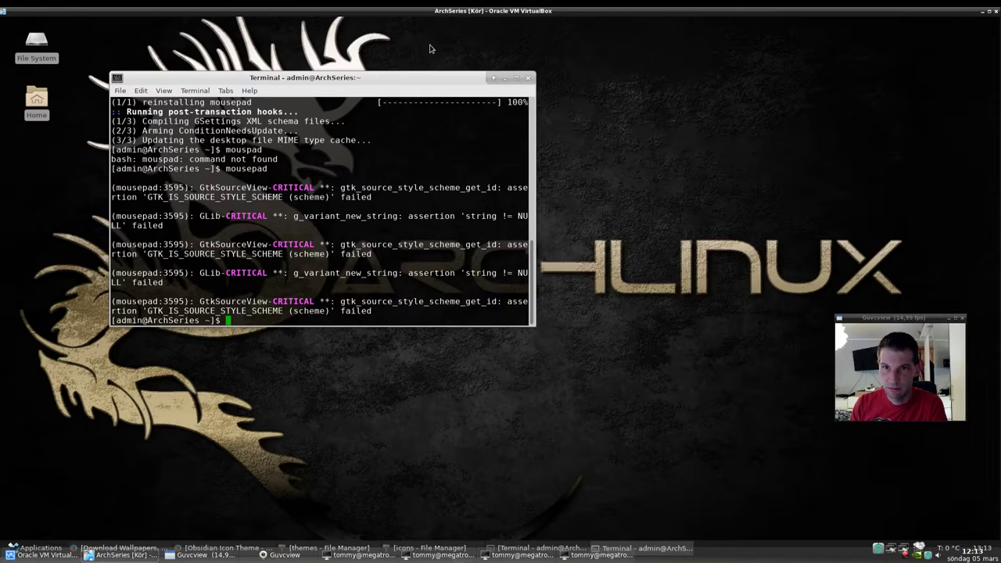
left_click(528, 78)
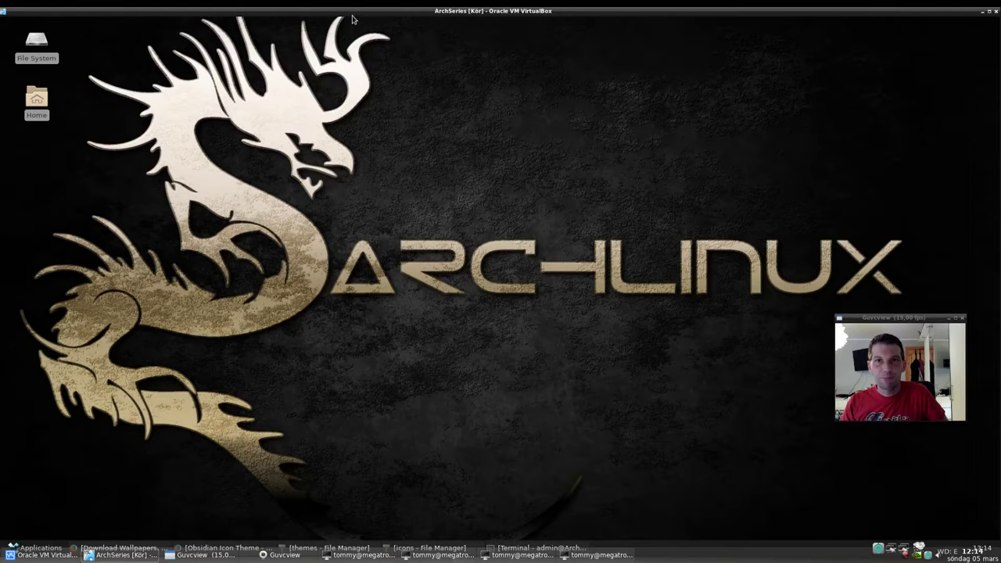
left_click_drag(352, 19, 356, 13)
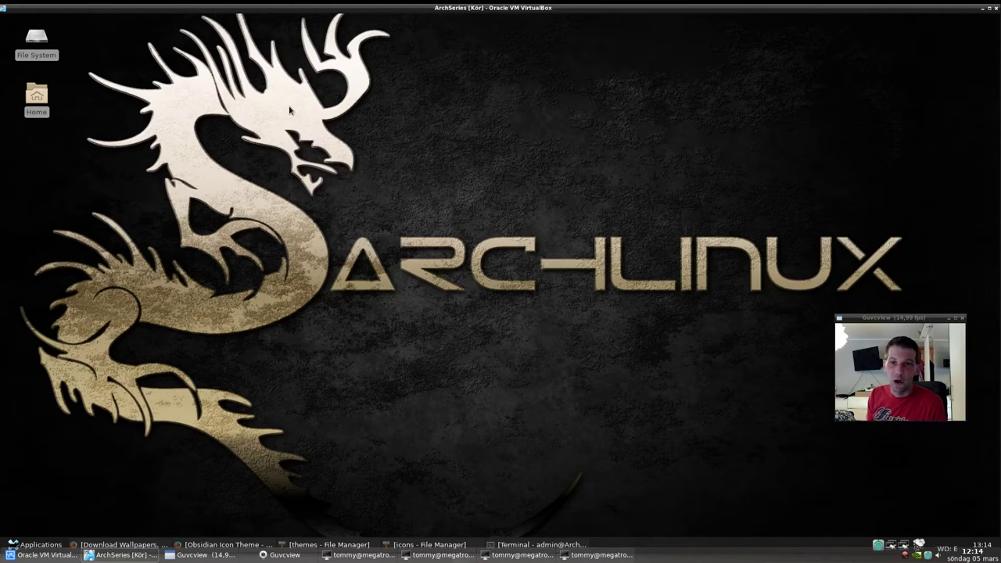
Step: Open the File System location from the desktop to view its root folders, and close the file manager window
right_click(279, 68)
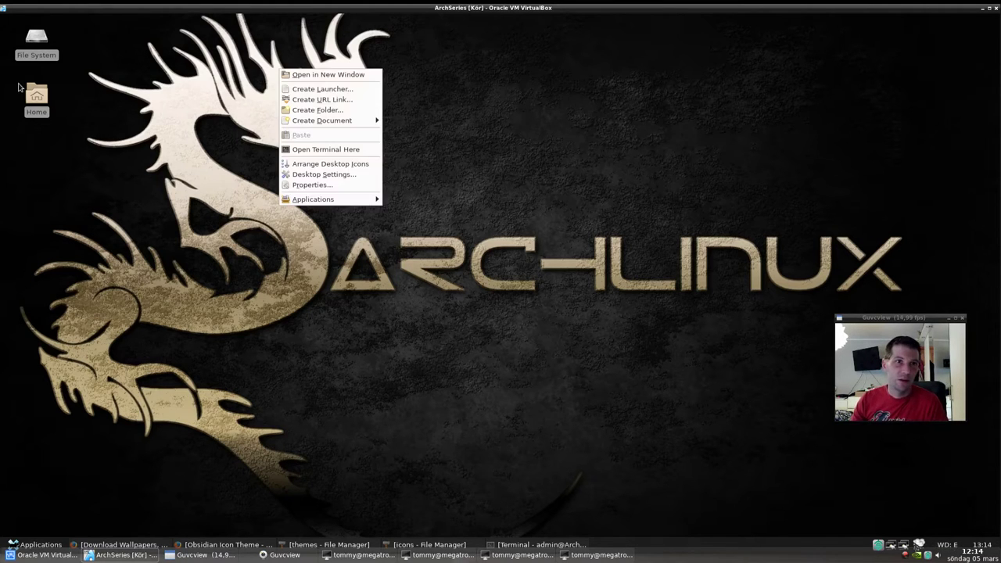
double_click(36, 96)
left_click(45, 79)
left_click_drag(115, 4, 332, 92)
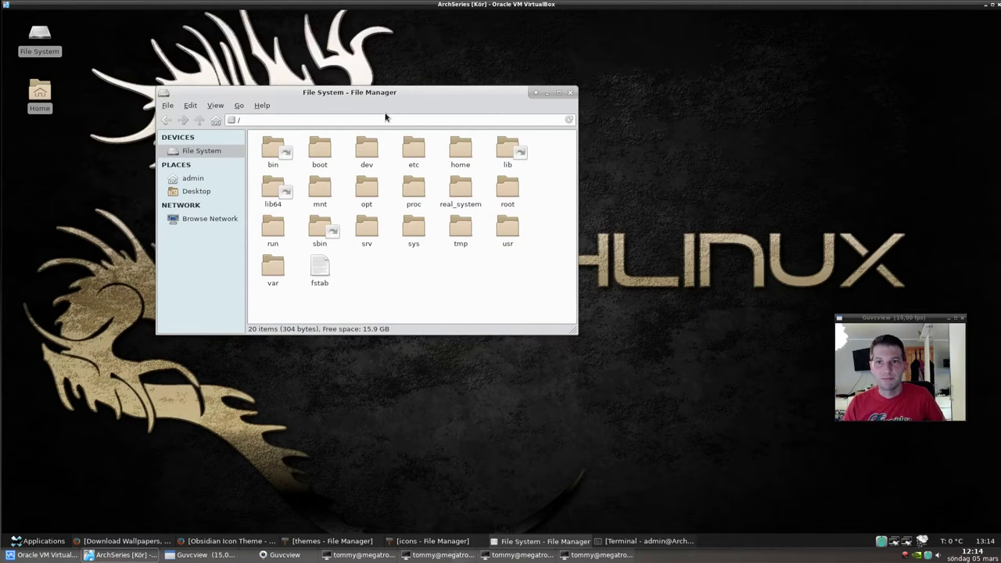
left_click(570, 93)
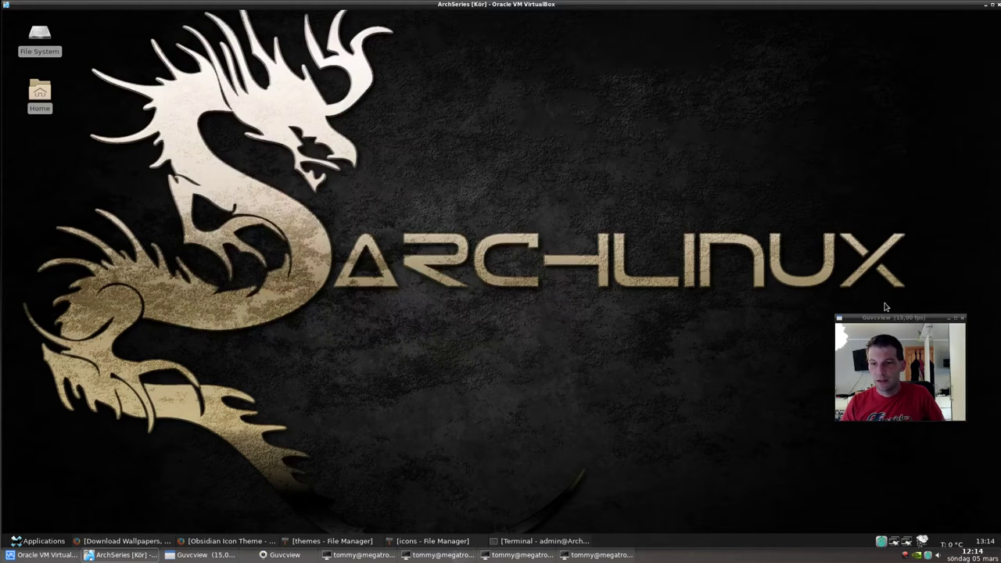
Step: Move the Guvcview webcam window closer to the taskbar, clear of the wallpaper's Arch Linux lettering
left_click(917, 319)
left_click_drag(917, 319, 936, 388)
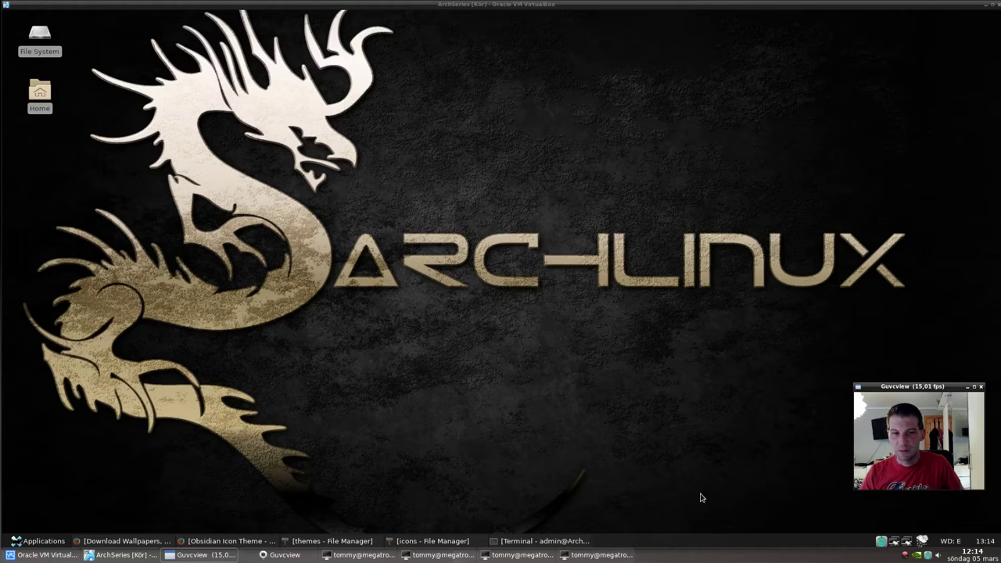